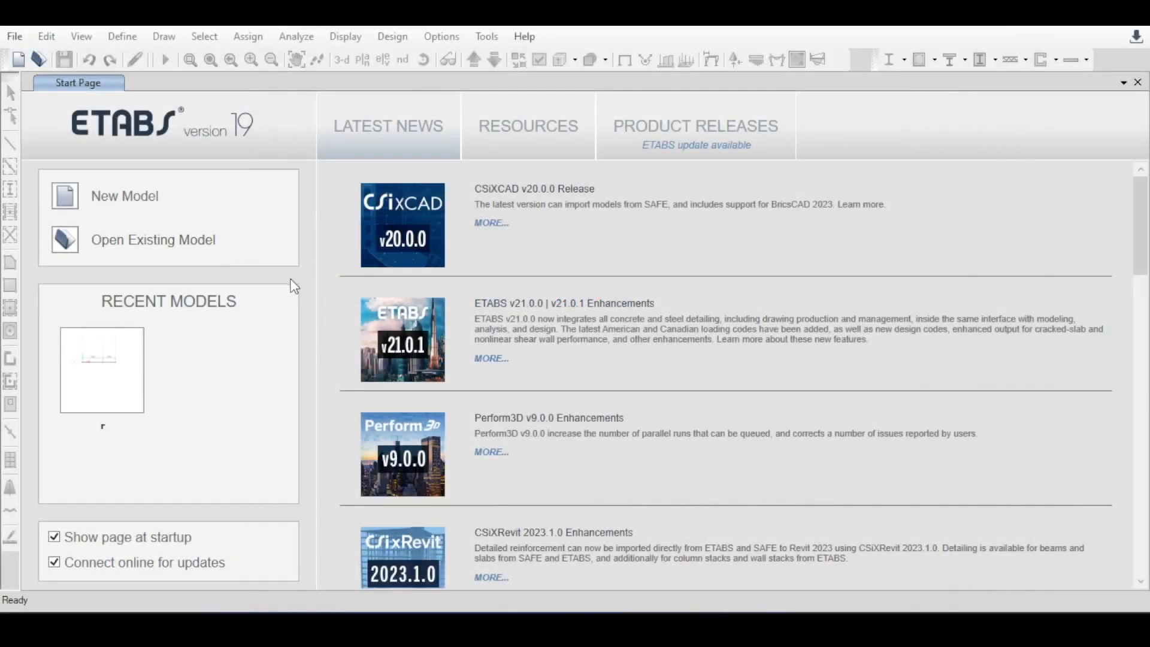
Start a new model using built-in settings with Metric SI units, the AISC15M database, AISC 360-16 and ACI 318-19.
{"action": "left_click", "coordinate": [130, 200]}
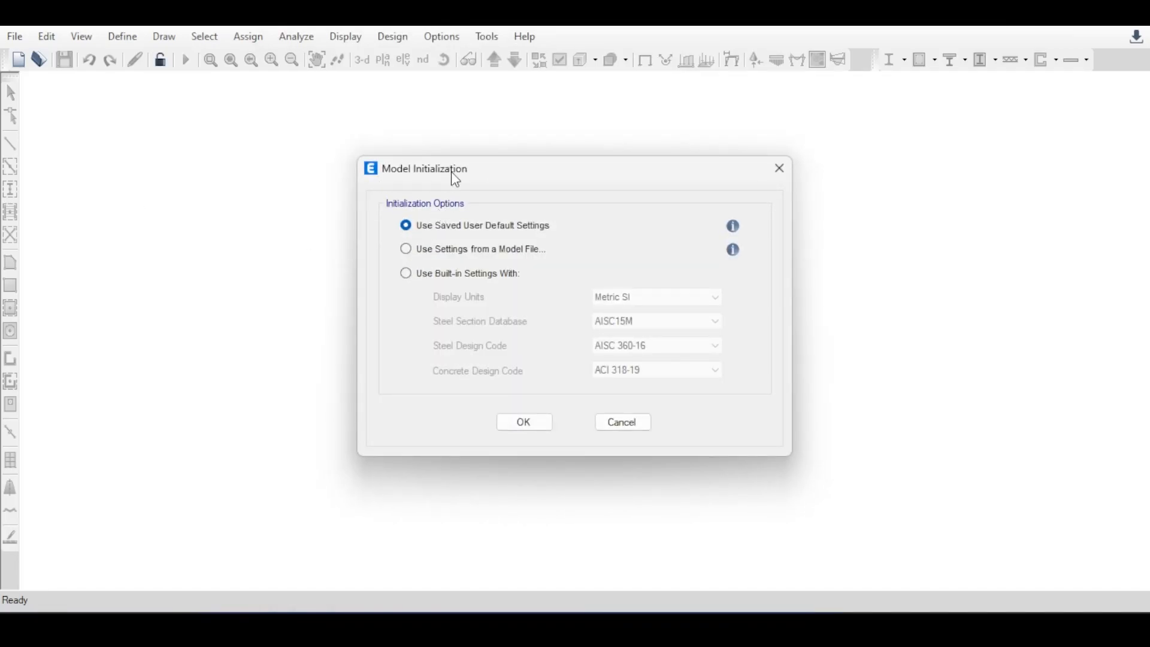
{"action": "left_click_drag", "start_coordinate": [455, 180], "coordinate": [420, 136]}
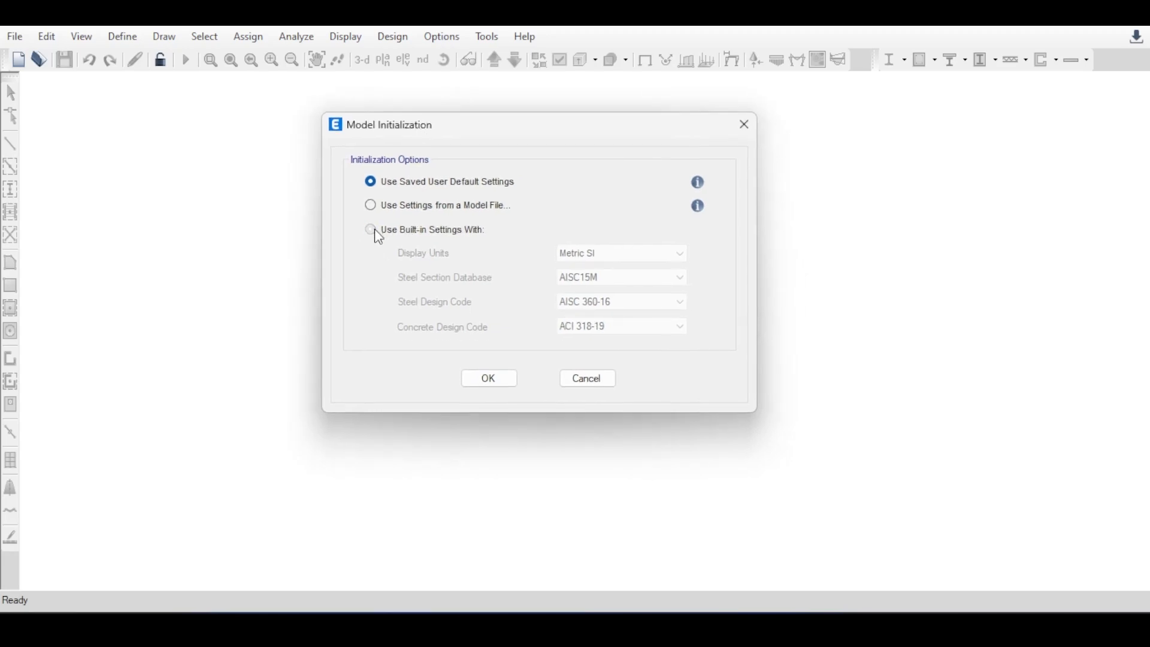
{"action": "left_click", "coordinate": [372, 232]}
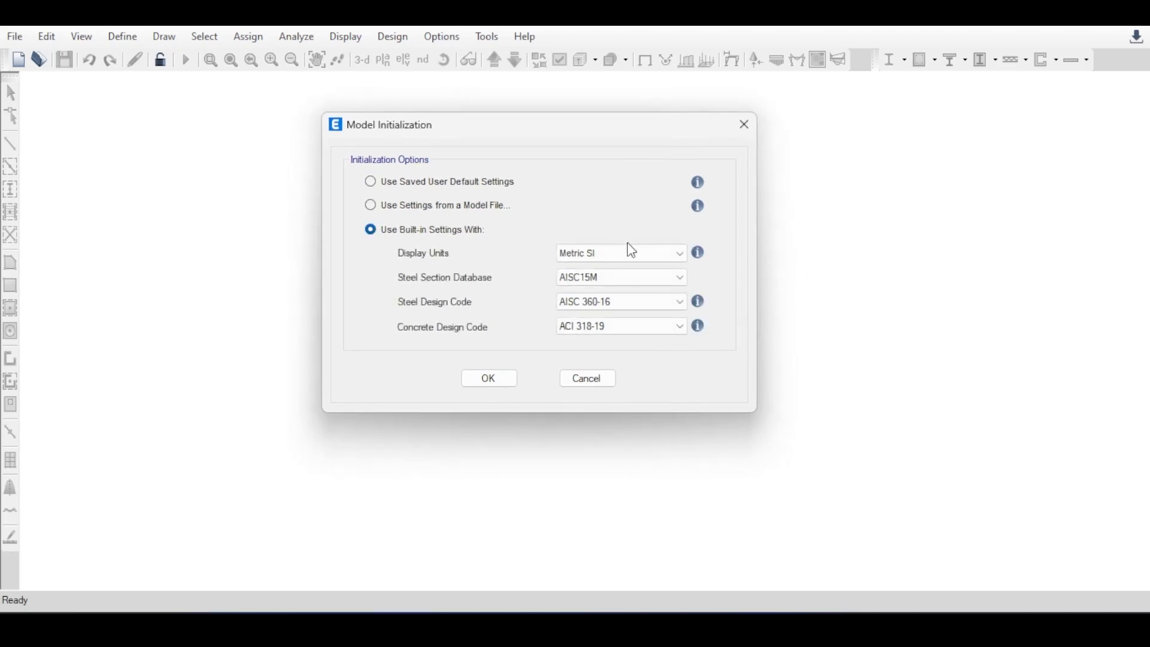
{"action": "left_click", "coordinate": [511, 379]}
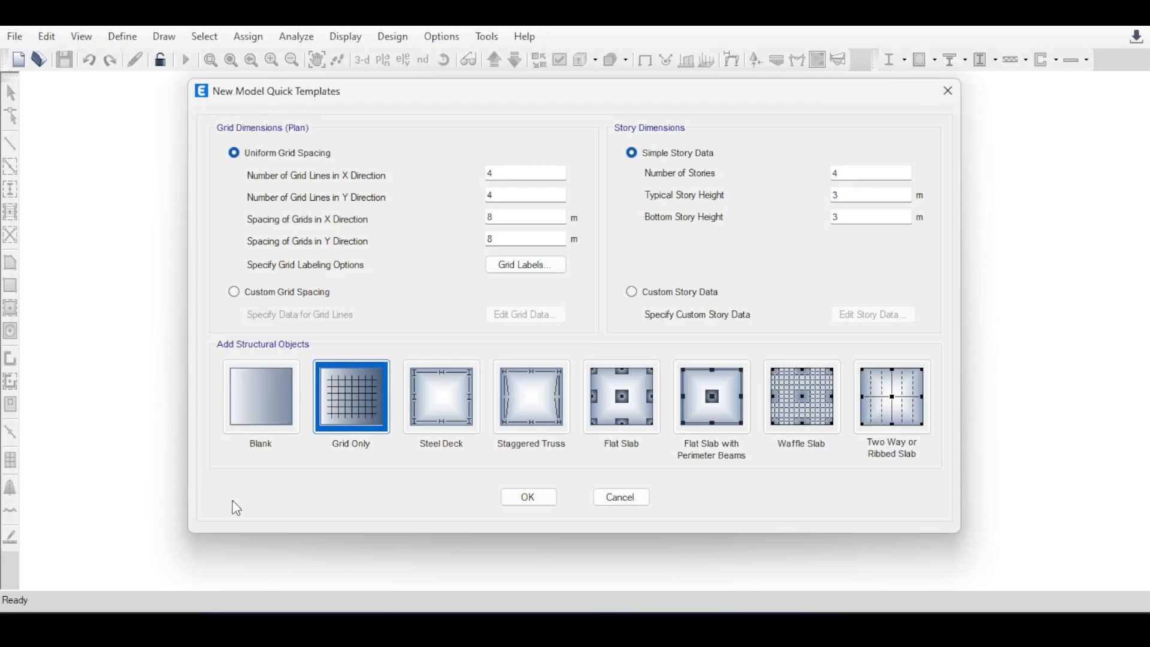
Create the model from the Blank template, keeping 4 stories with 3 m typical and bottom story heights.
{"action": "left_click", "coordinate": [270, 396]}
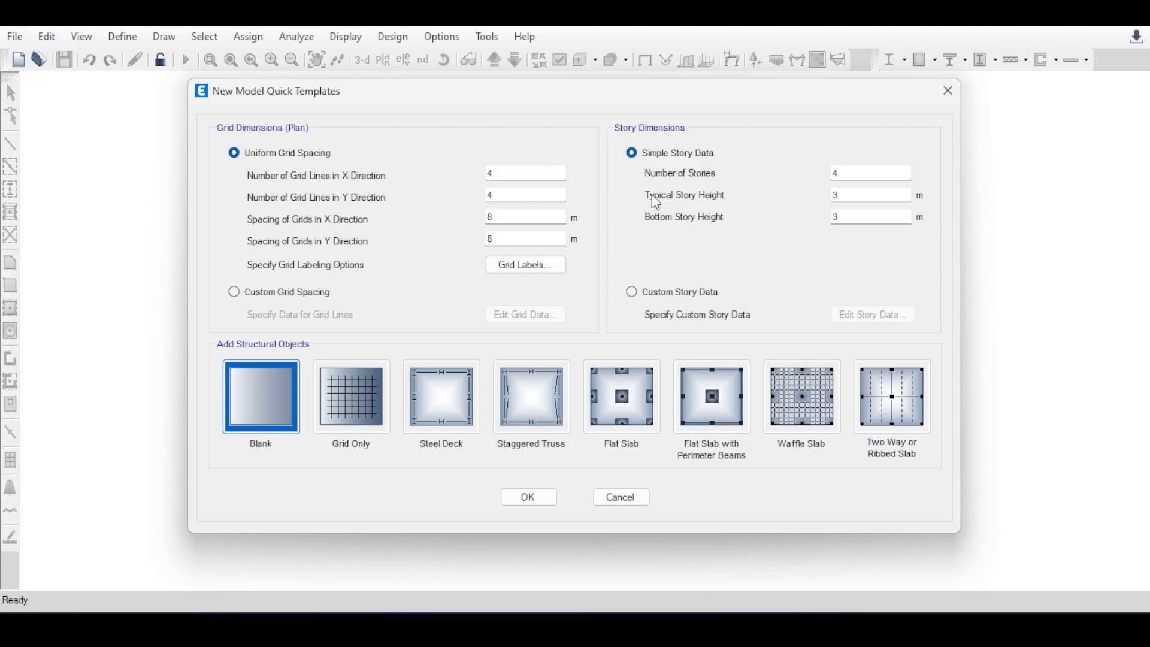
{"action": "left_click", "coordinate": [840, 174]}
{"action": "left_click", "coordinate": [857, 195]}
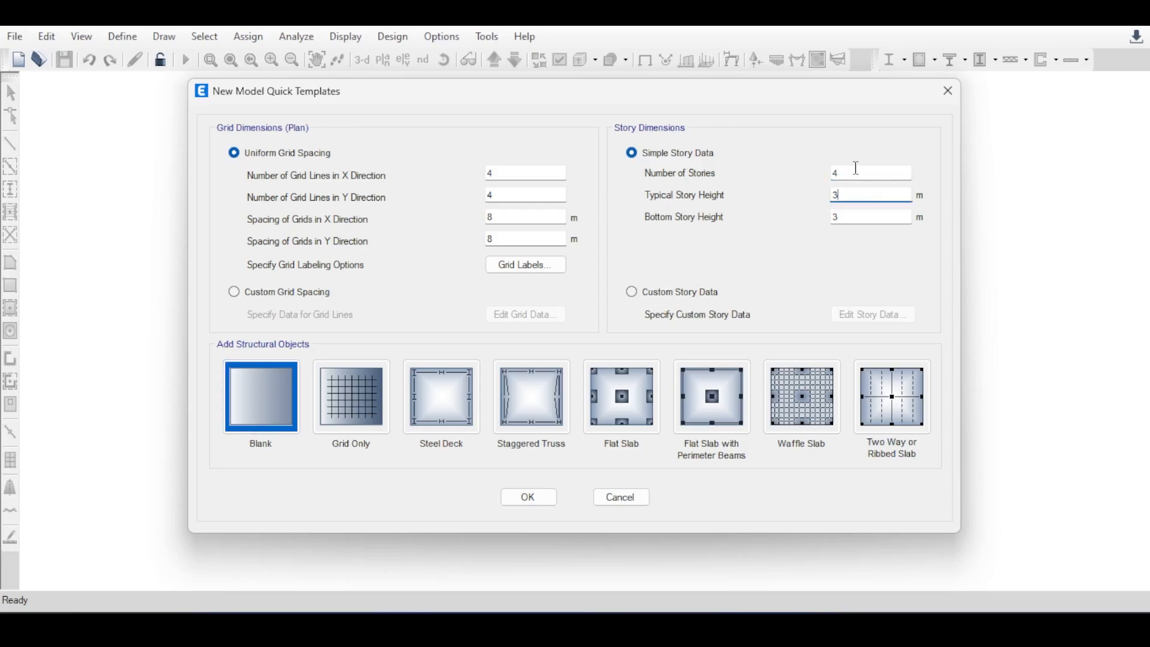
{"action": "left_click", "coordinate": [854, 172]}
{"action": "left_click", "coordinate": [855, 192]}
{"action": "left_click", "coordinate": [851, 216]}
{"action": "left_click", "coordinate": [521, 174]}
{"action": "left_click", "coordinate": [522, 195]}
{"action": "left_click", "coordinate": [524, 217]}
{"action": "left_click", "coordinate": [529, 239]}
{"action": "left_click", "coordinate": [535, 496]}
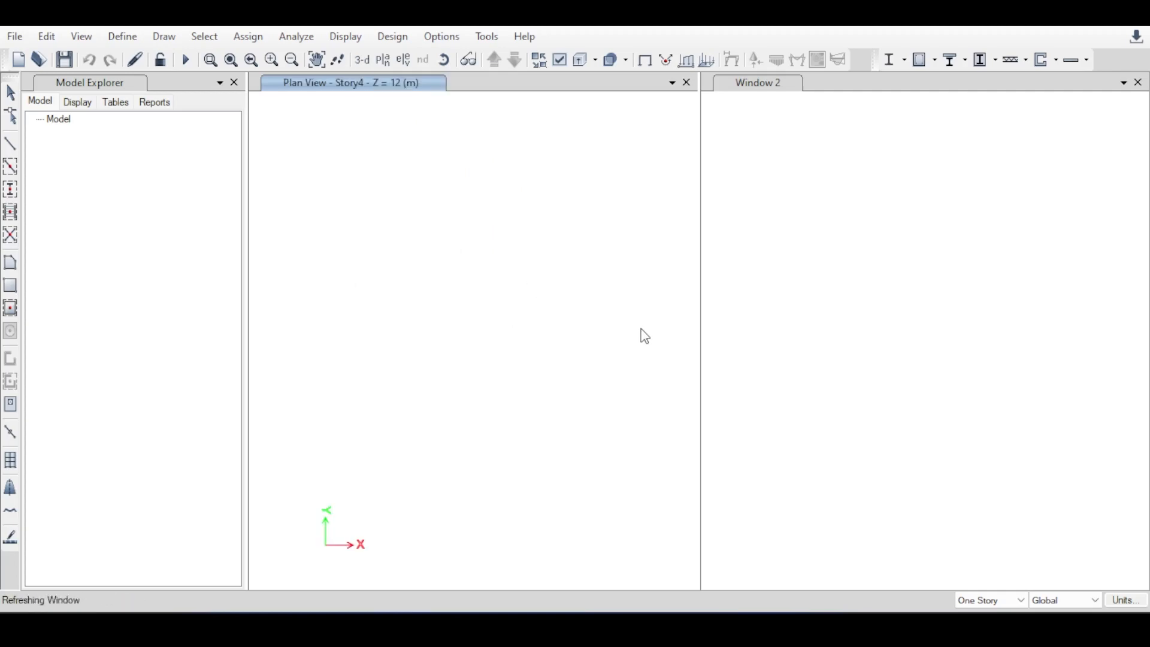
Step the plan view through the story levels and leave it on the Base level at Z = 0 m.
{"action": "scroll", "coordinate": [936, 341], "scroll_direction": "down", "scroll_amount": 5}
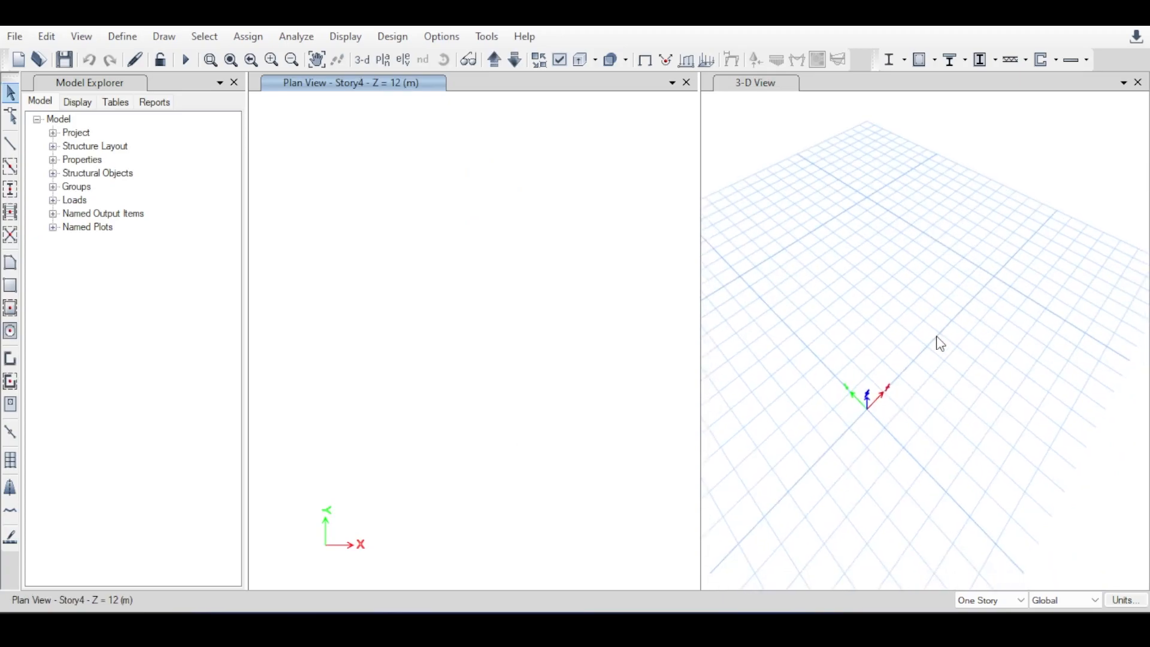
{"action": "scroll", "coordinate": [937, 345], "scroll_direction": "up", "scroll_amount": 5}
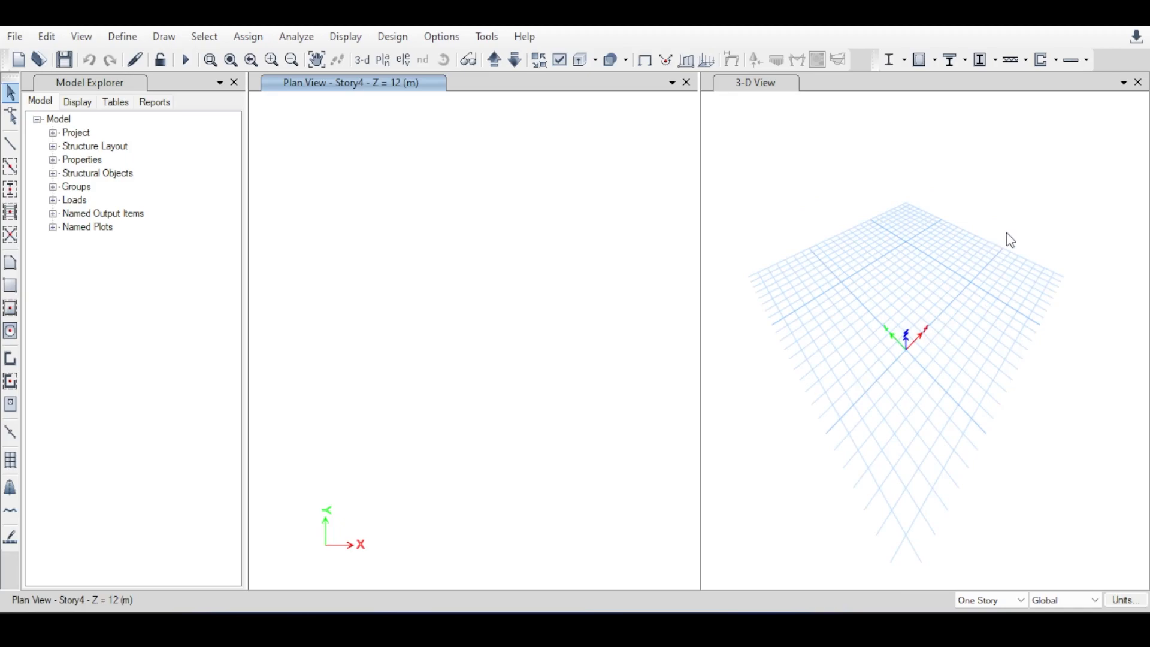
{"action": "left_click", "coordinate": [770, 84]}
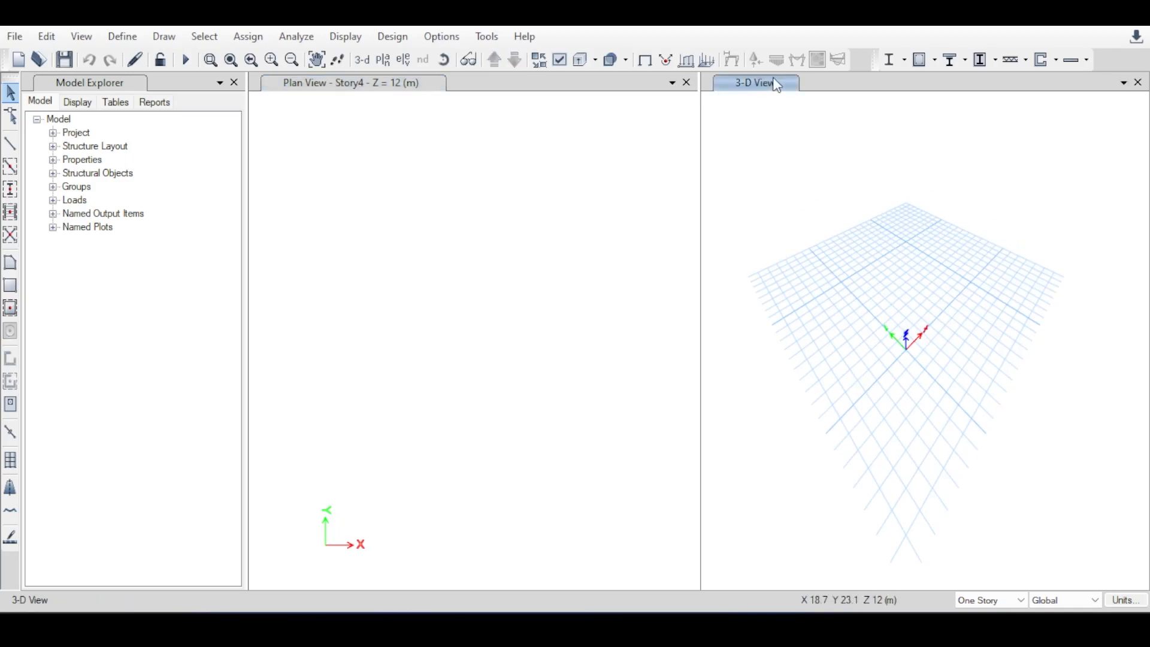
{"action": "left_click", "coordinate": [367, 83]}
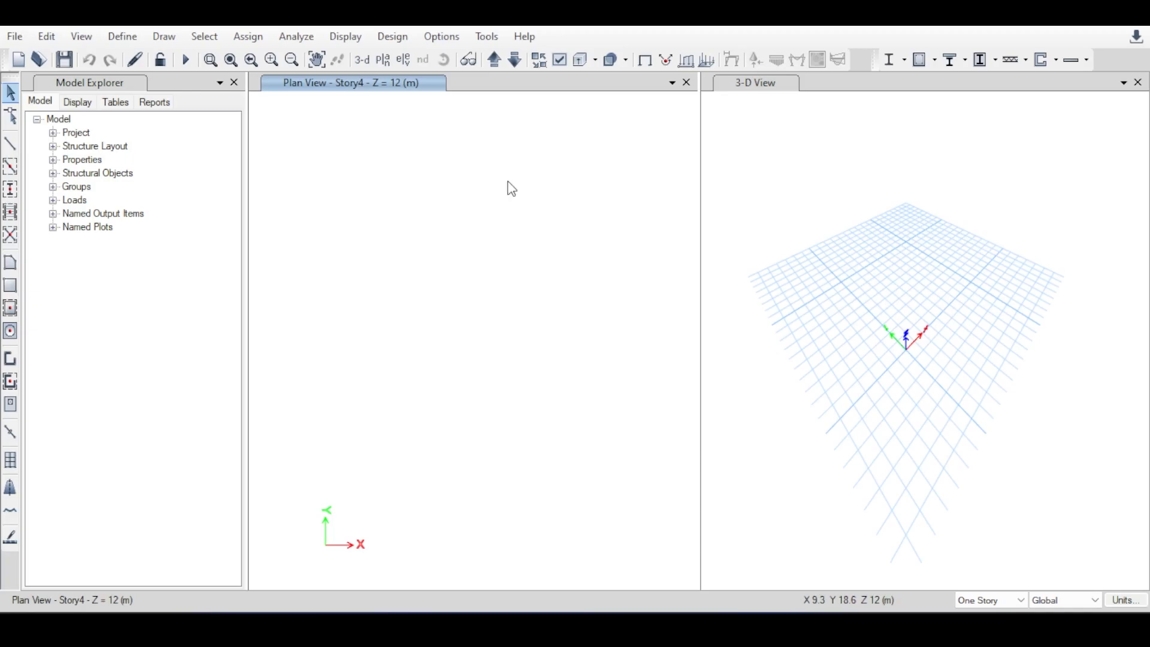
{"action": "left_click", "coordinate": [496, 60]}
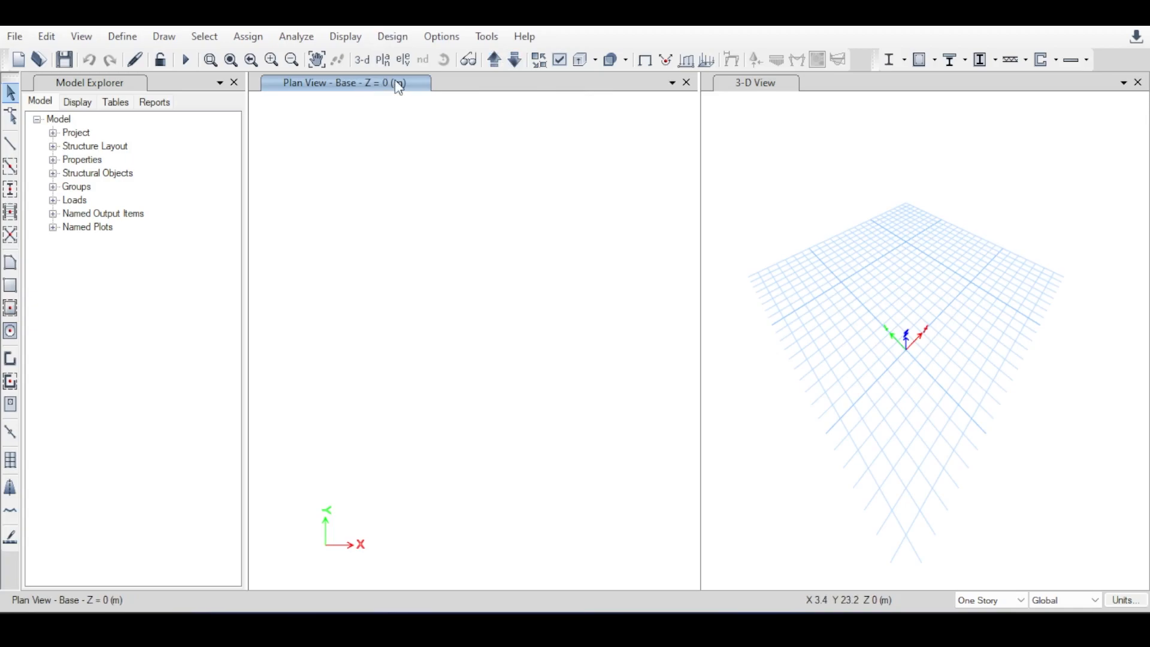
{"action": "left_click", "coordinate": [495, 59]}
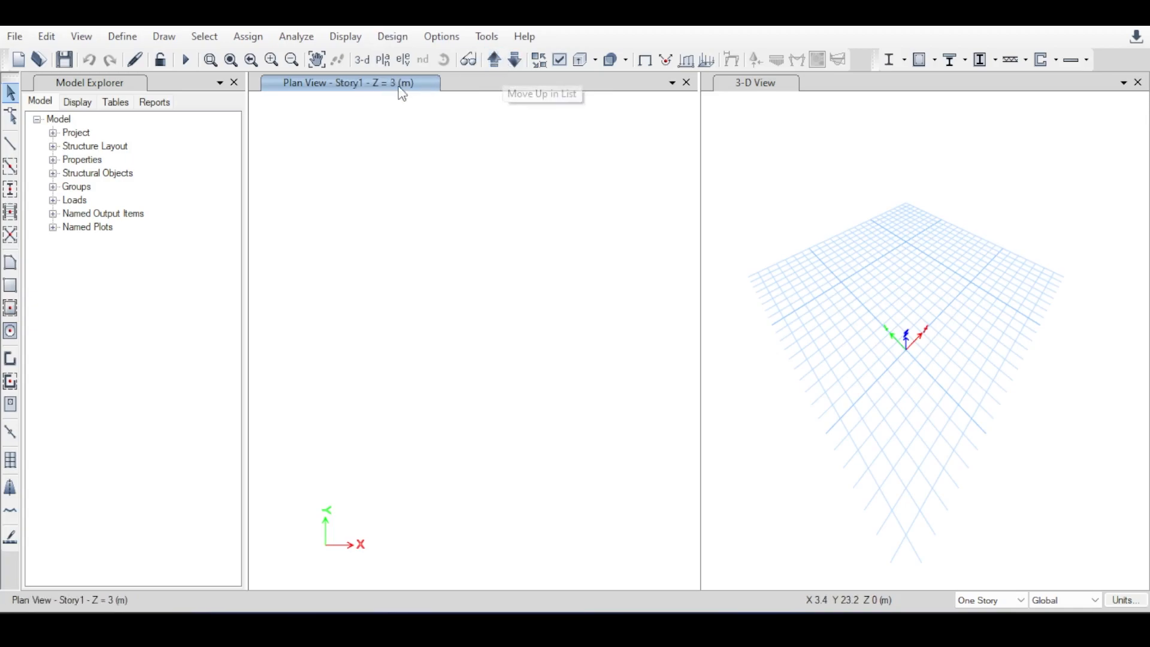
{"action": "left_click", "coordinate": [495, 60]}
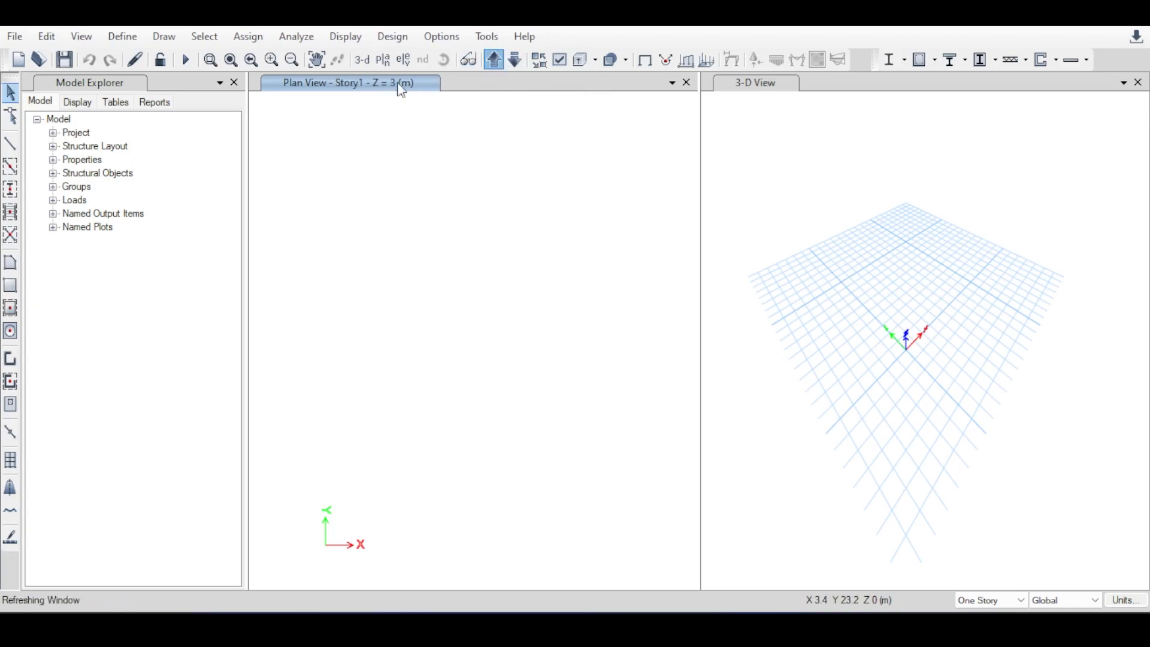
{"action": "left_click", "coordinate": [494, 60]}
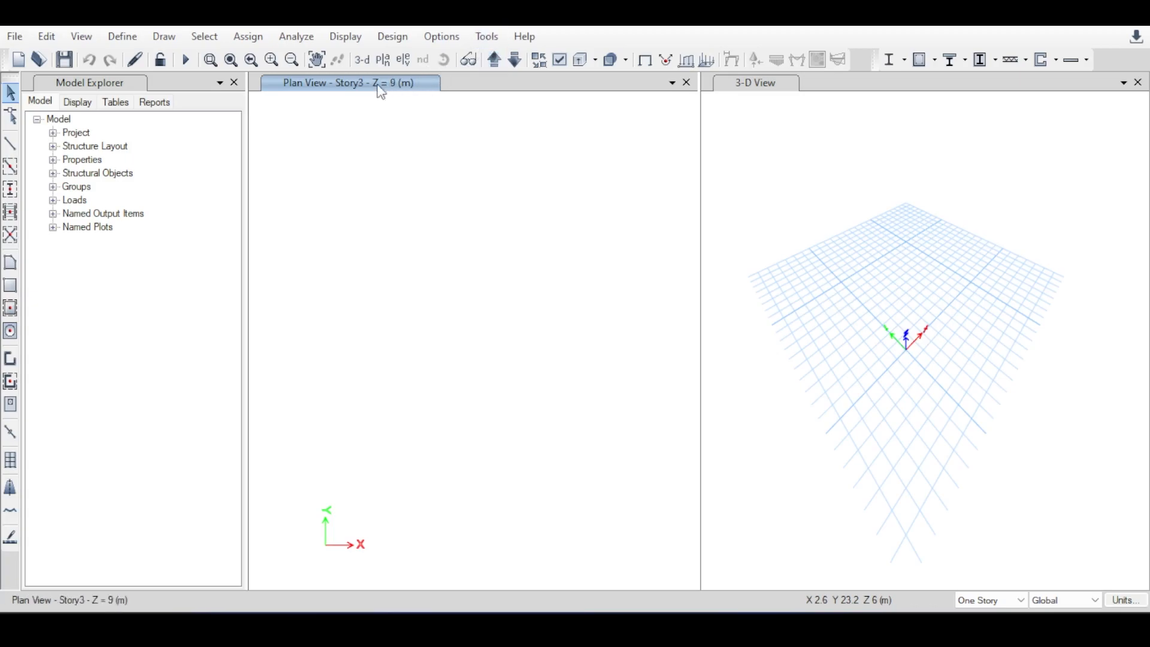
{"action": "left_click", "coordinate": [519, 65]}
{"action": "left_click", "coordinate": [519, 66]}
{"action": "left_click", "coordinate": [520, 66]}
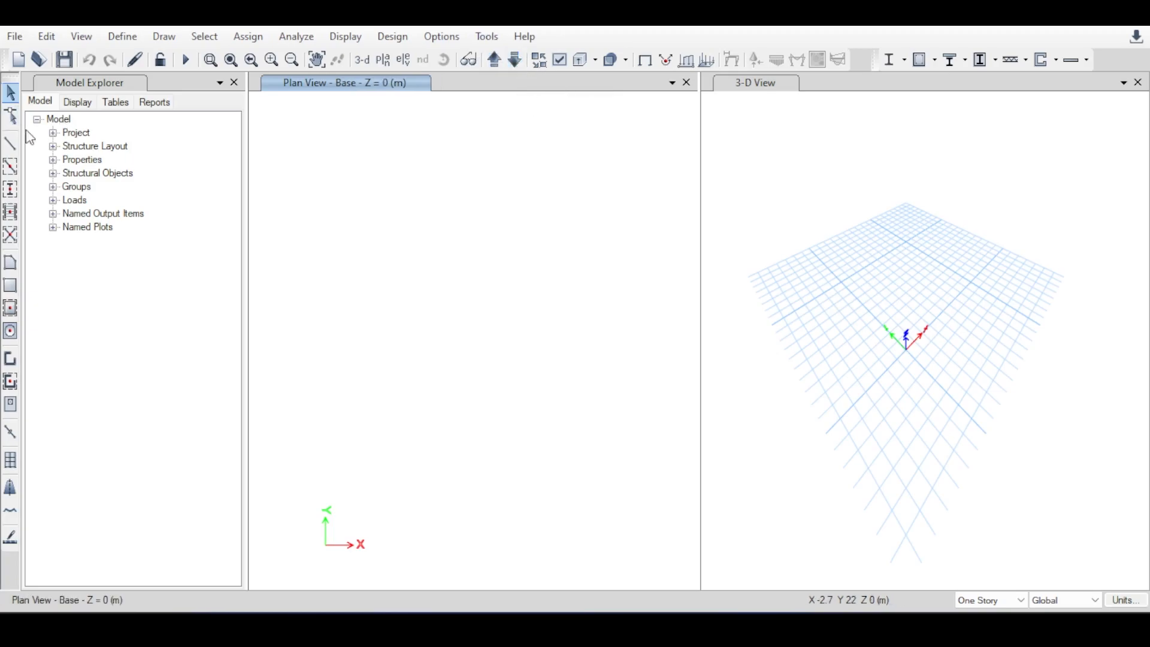
Examine the stories listed under Structure Layout in the model tree, from Story4 down to Base.
{"action": "left_click", "coordinate": [54, 146]}
{"action": "left_click", "coordinate": [53, 146]}
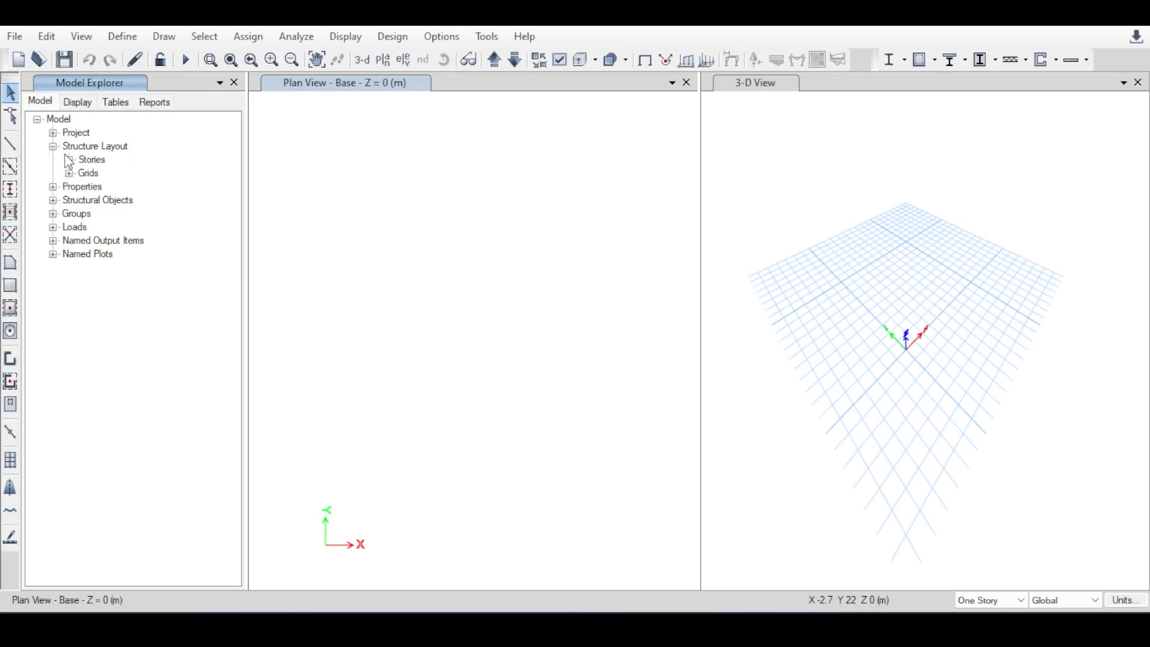
{"action": "left_click", "coordinate": [69, 160]}
{"action": "left_click", "coordinate": [98, 170]}
{"action": "left_click", "coordinate": [103, 185]}
{"action": "left_click", "coordinate": [105, 204]}
{"action": "left_click", "coordinate": [108, 213]}
{"action": "left_click", "coordinate": [106, 227]}
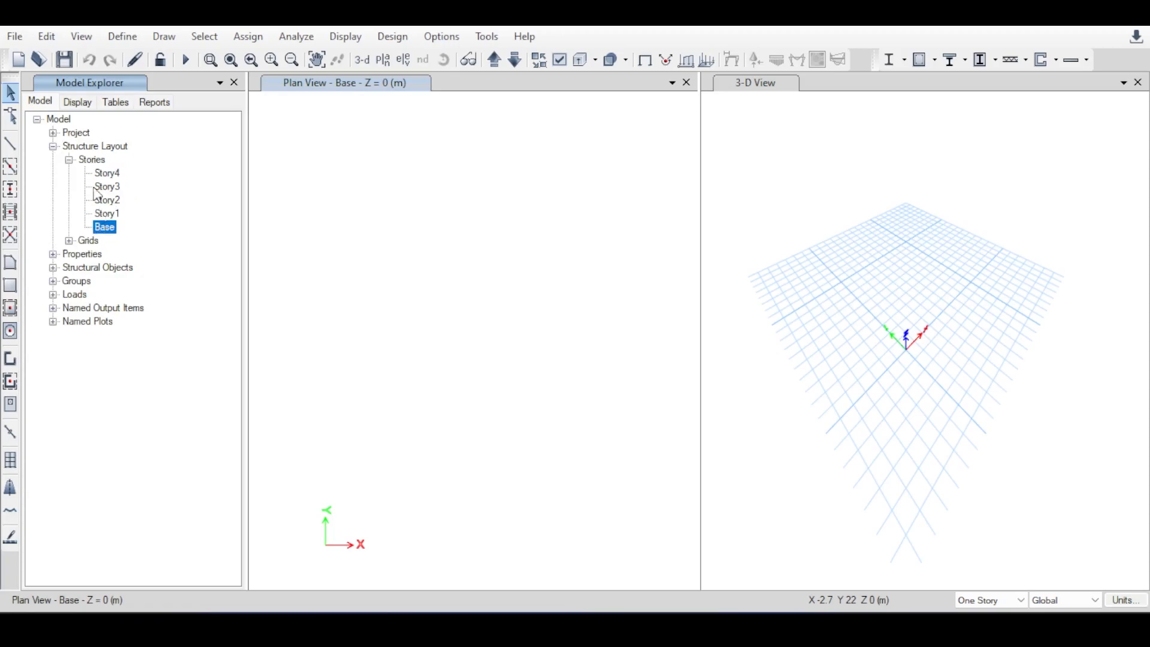
{"action": "left_click", "coordinate": [69, 160]}
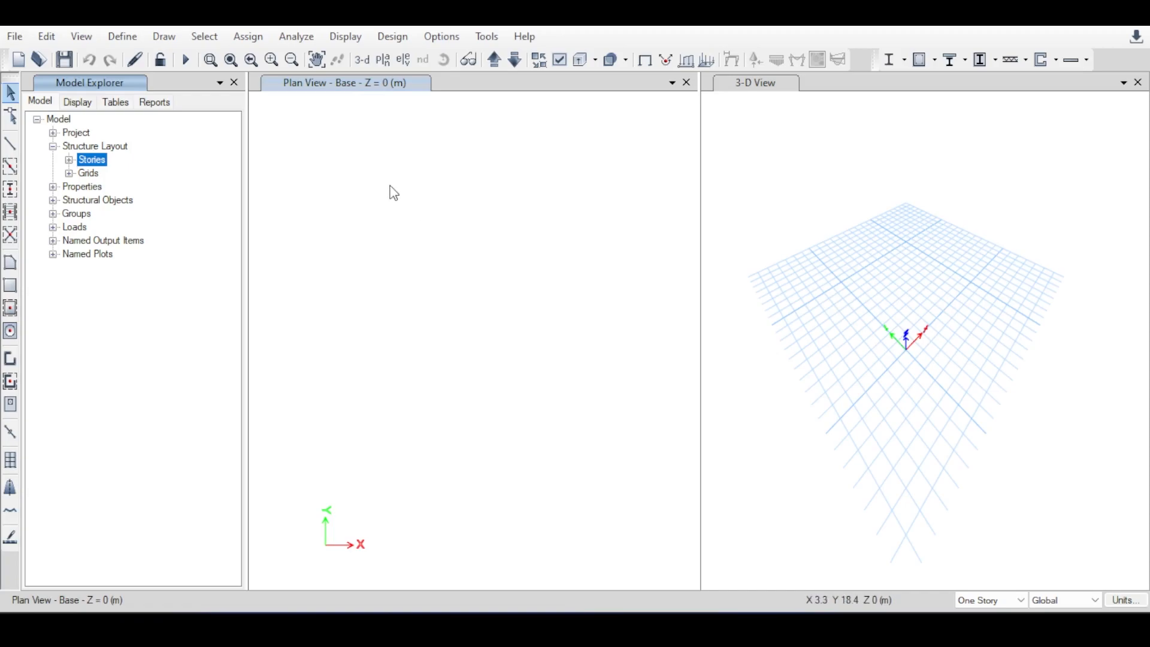
Try to draw a SteelCol frame in the 3-D and base plan views, freely and using grids.
{"action": "left_click", "coordinate": [164, 36]}
{"action": "mouse_move", "coordinate": [216, 138]}
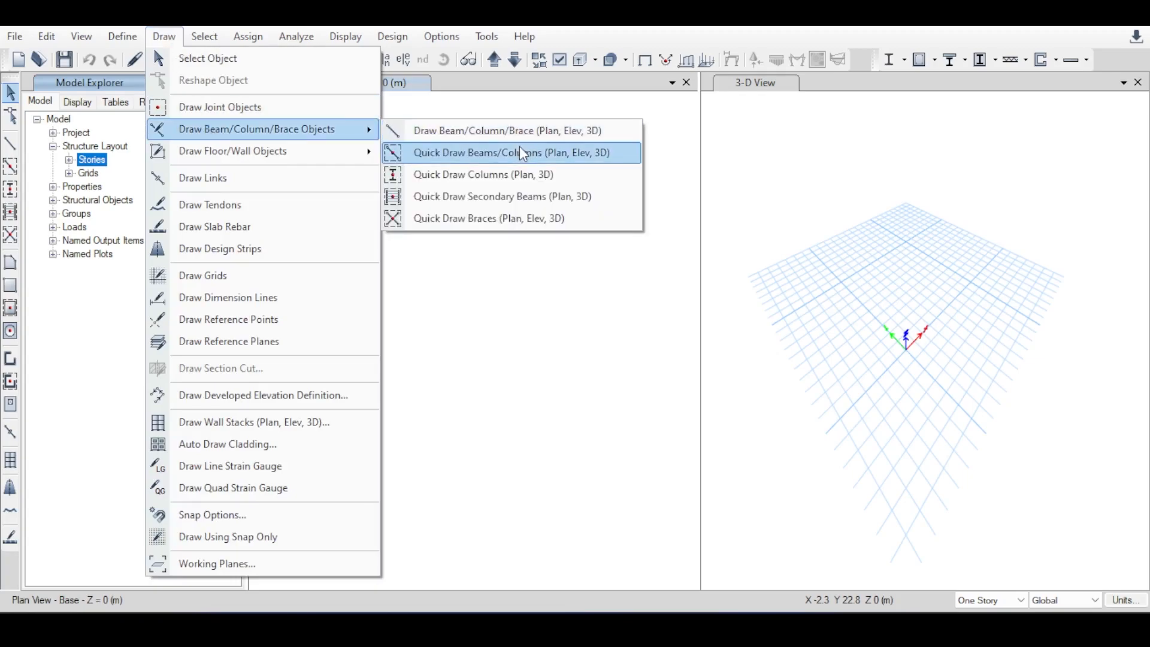
{"action": "left_click", "coordinate": [506, 130]}
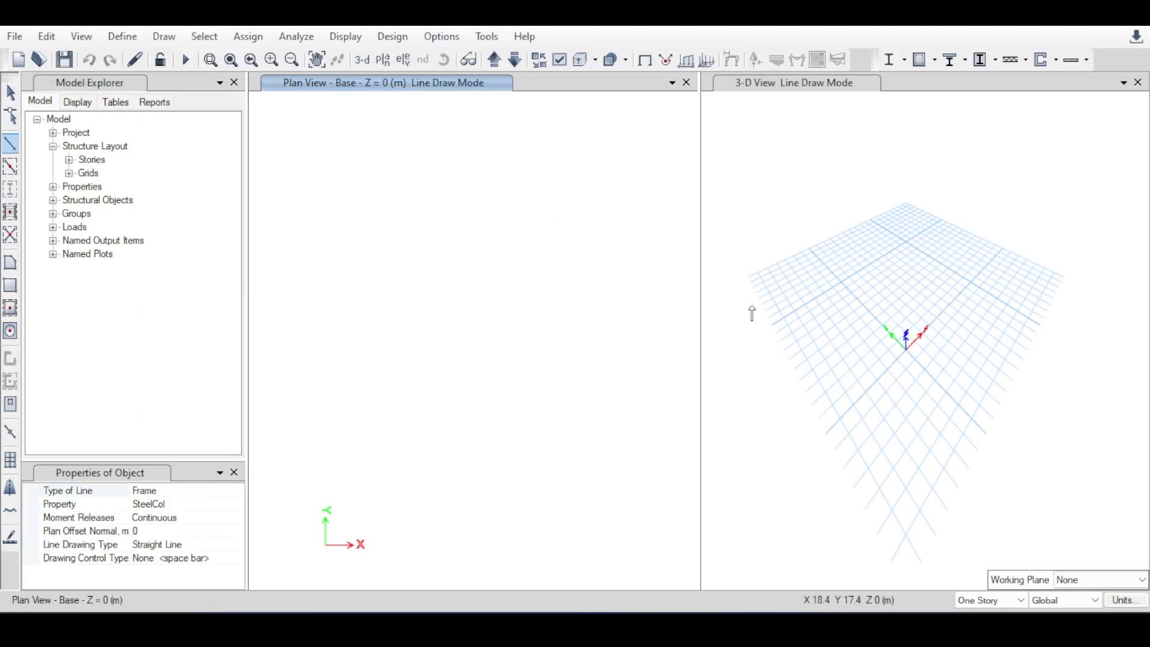
{"action": "left_click", "coordinate": [890, 366]}
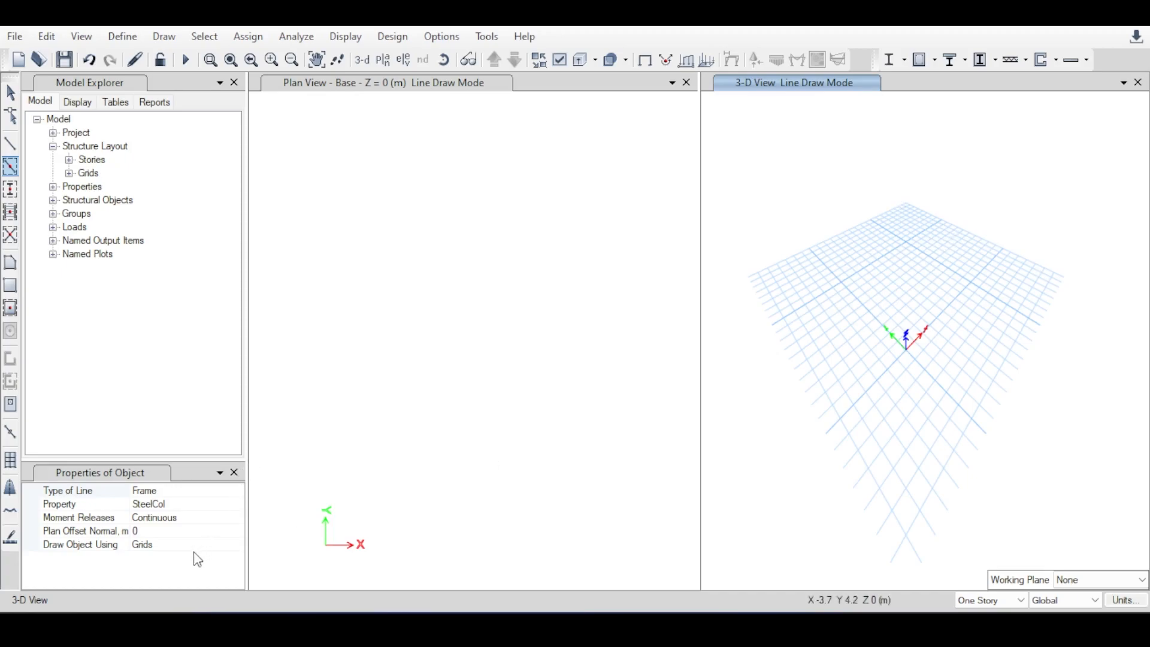
{"action": "left_click", "coordinate": [160, 545]}
{"action": "left_click", "coordinate": [237, 545]}
{"action": "left_click", "coordinate": [823, 303]}
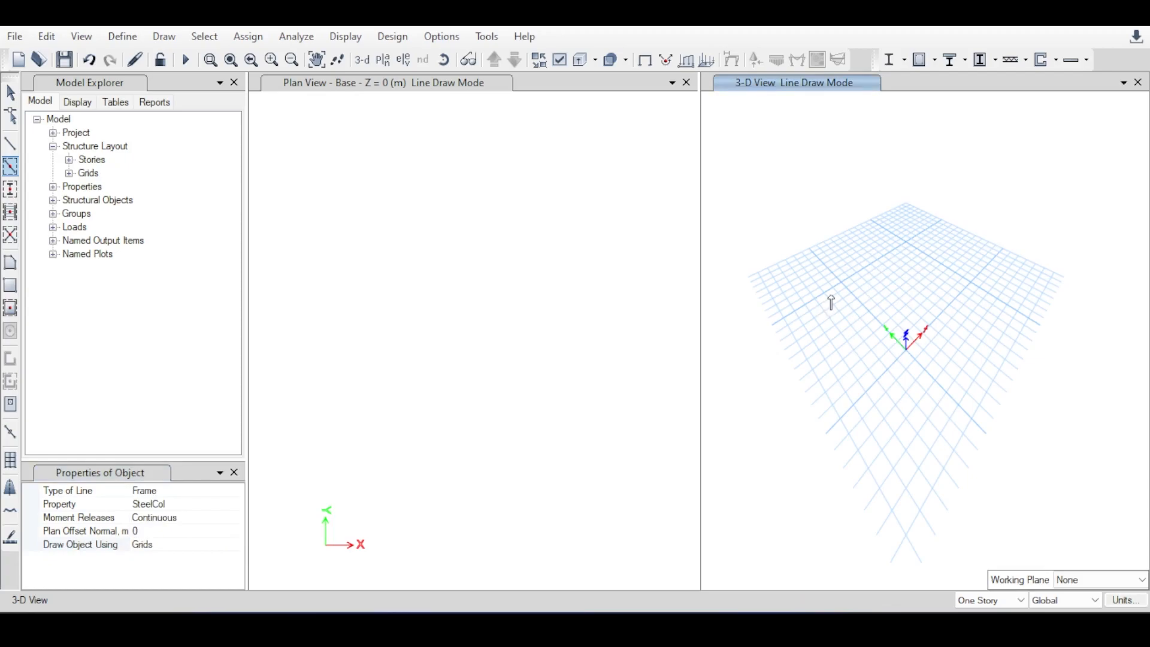
{"action": "left_click", "coordinate": [587, 180]}
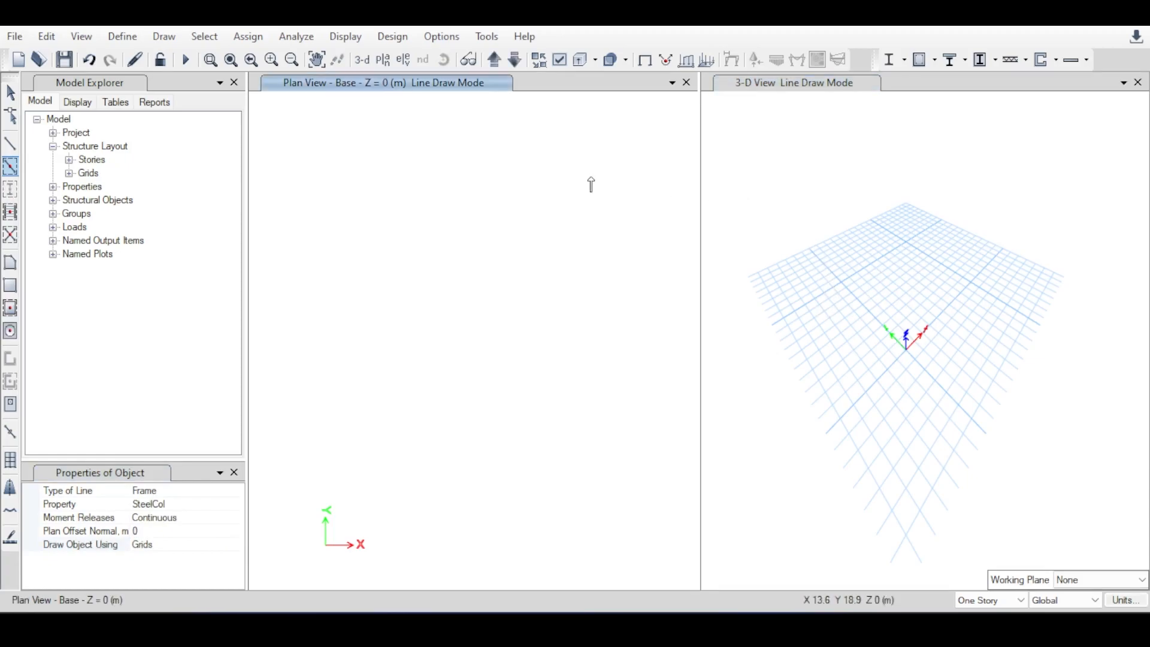
{"action": "key", "text": "Escape"}
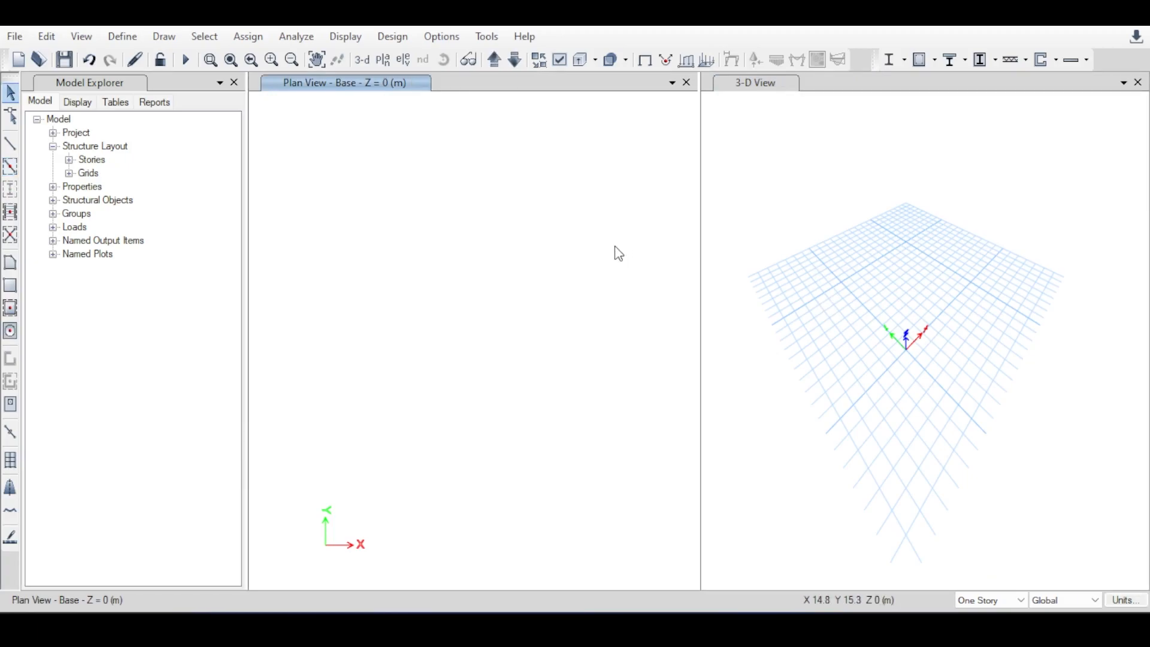
{"action": "middle_click_drag", "start_coordinate": [911, 213], "coordinate": [864, 196]}
{"action": "middle_click_drag", "start_coordinate": [870, 335], "coordinate": [972, 337]}
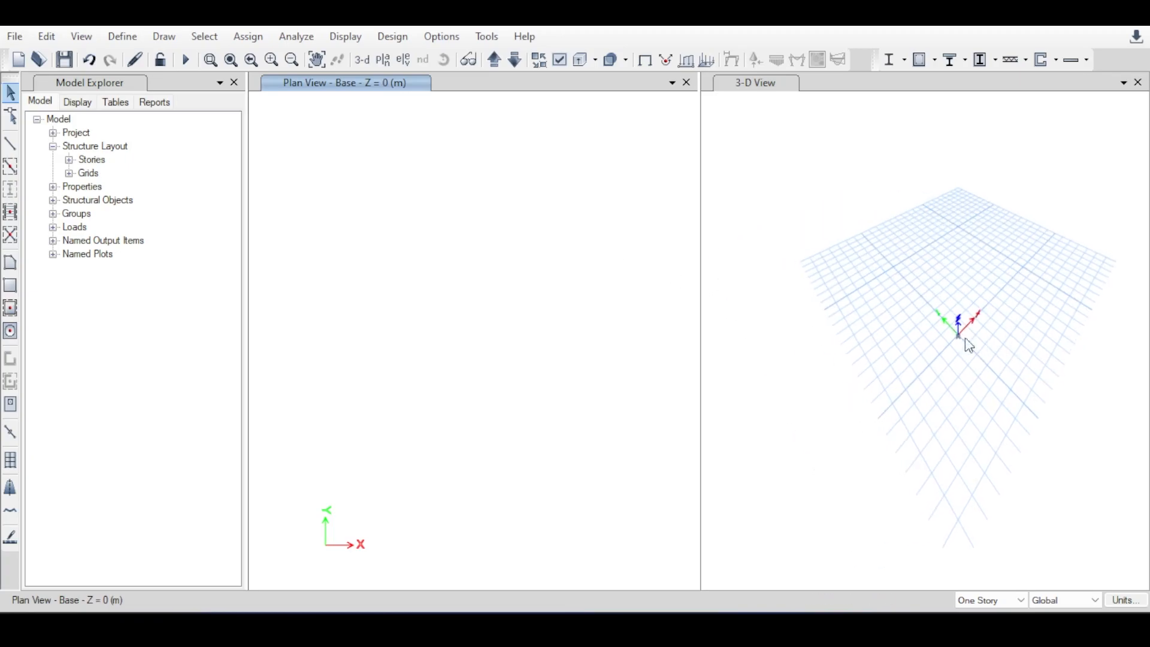
{"action": "middle_click_drag", "start_coordinate": [983, 282], "coordinate": [953, 285]}
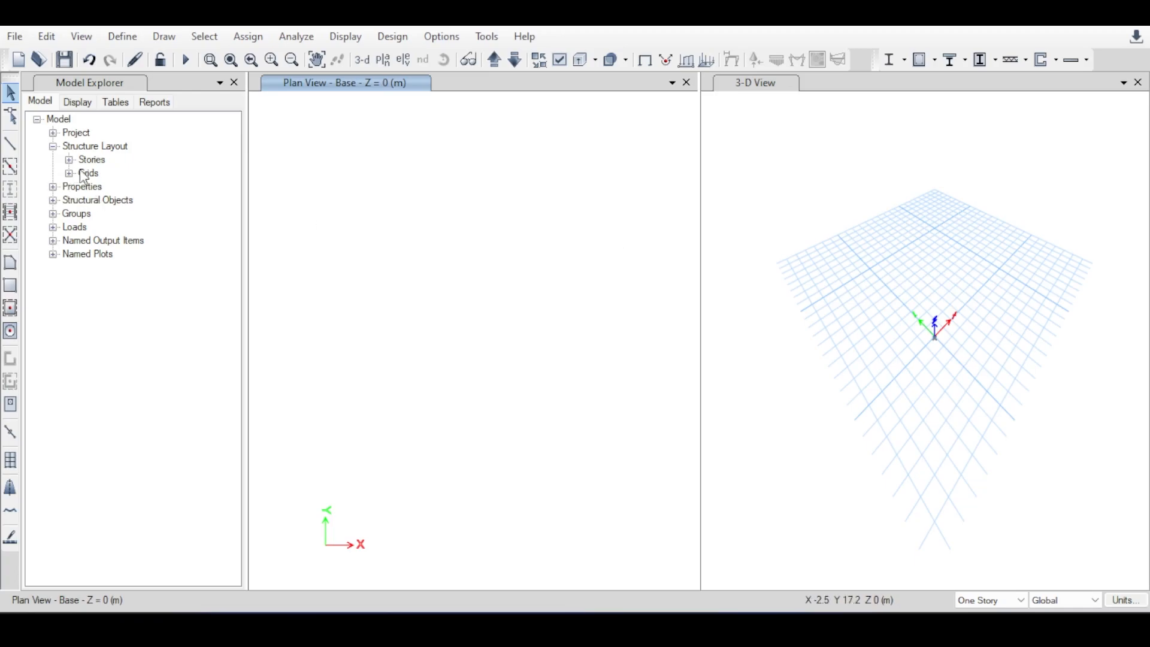
Open the data of grid system G1 from the model's structure layout for editing.
{"action": "left_click", "coordinate": [51, 121]}
{"action": "left_click", "coordinate": [79, 147]}
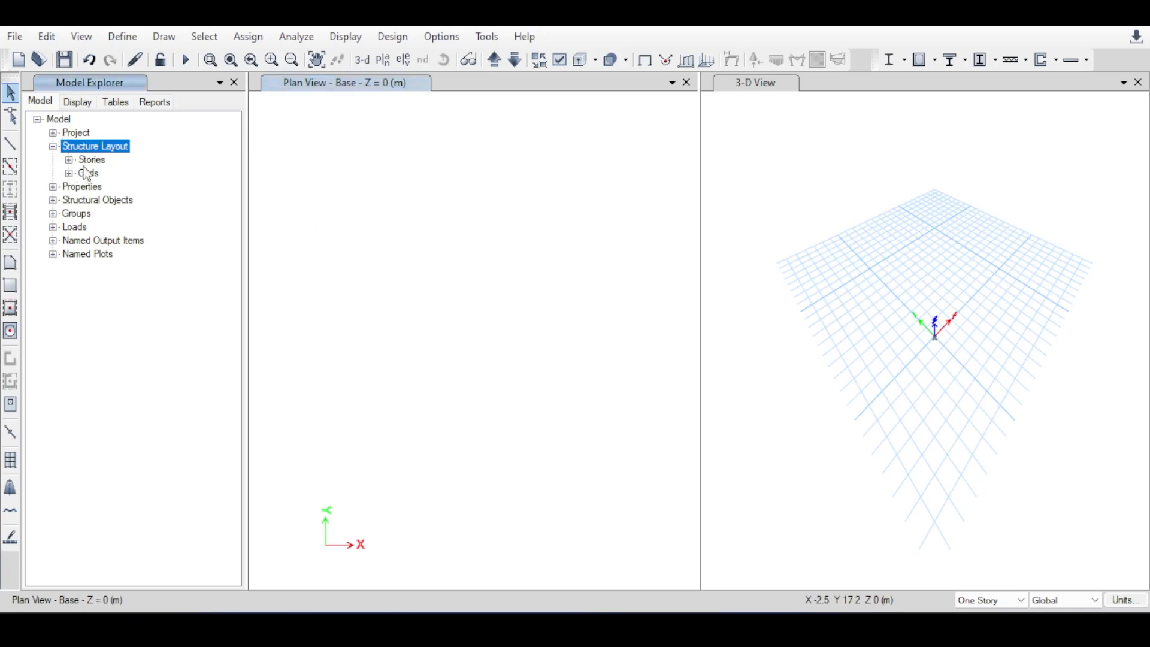
{"action": "left_click", "coordinate": [69, 173]}
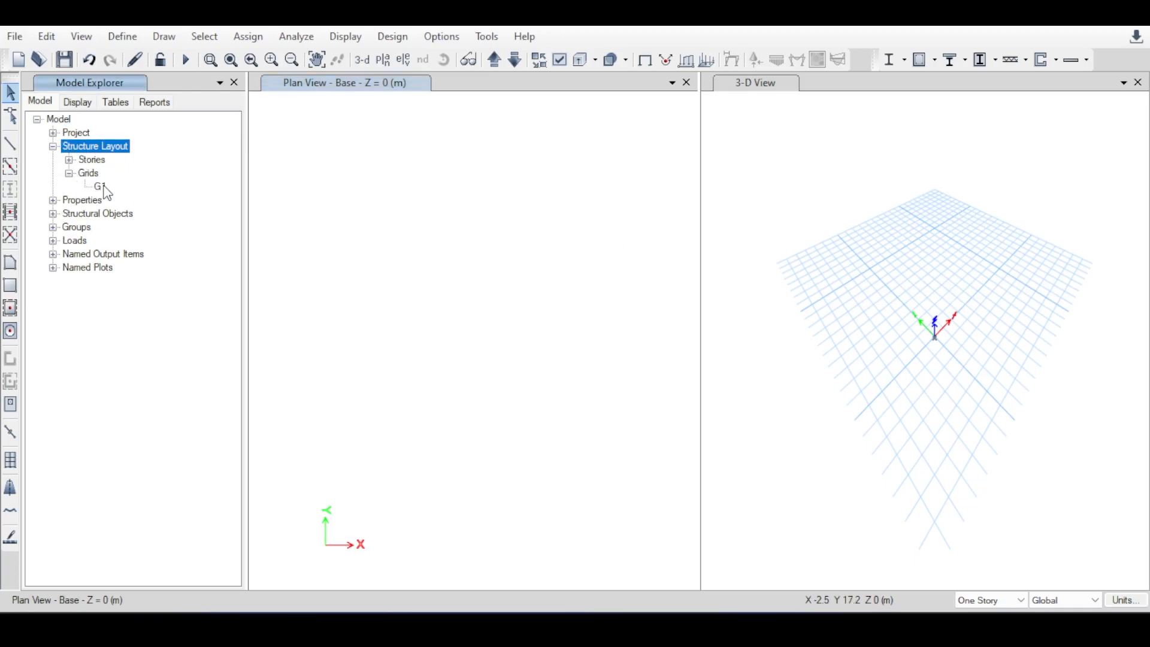
{"action": "left_click", "coordinate": [101, 188]}
{"action": "double_click", "coordinate": [101, 186]}
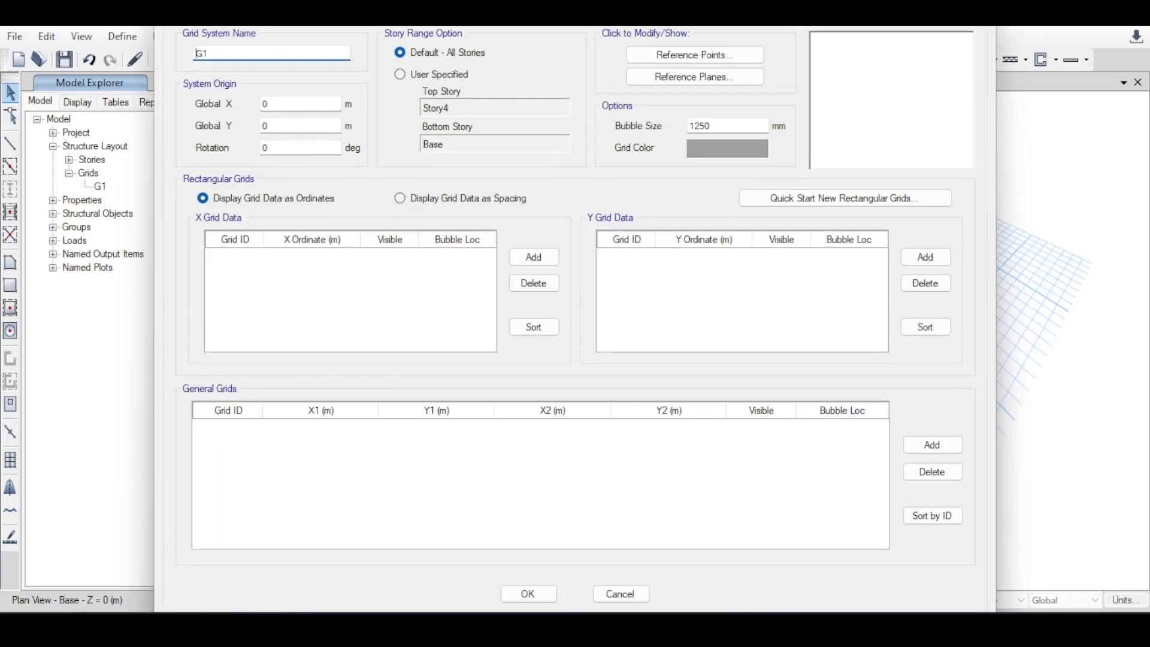
{"action": "left_click", "coordinate": [273, 277]}
{"action": "left_click_drag", "start_coordinate": [495, 10], "coordinate": [396, 412]}
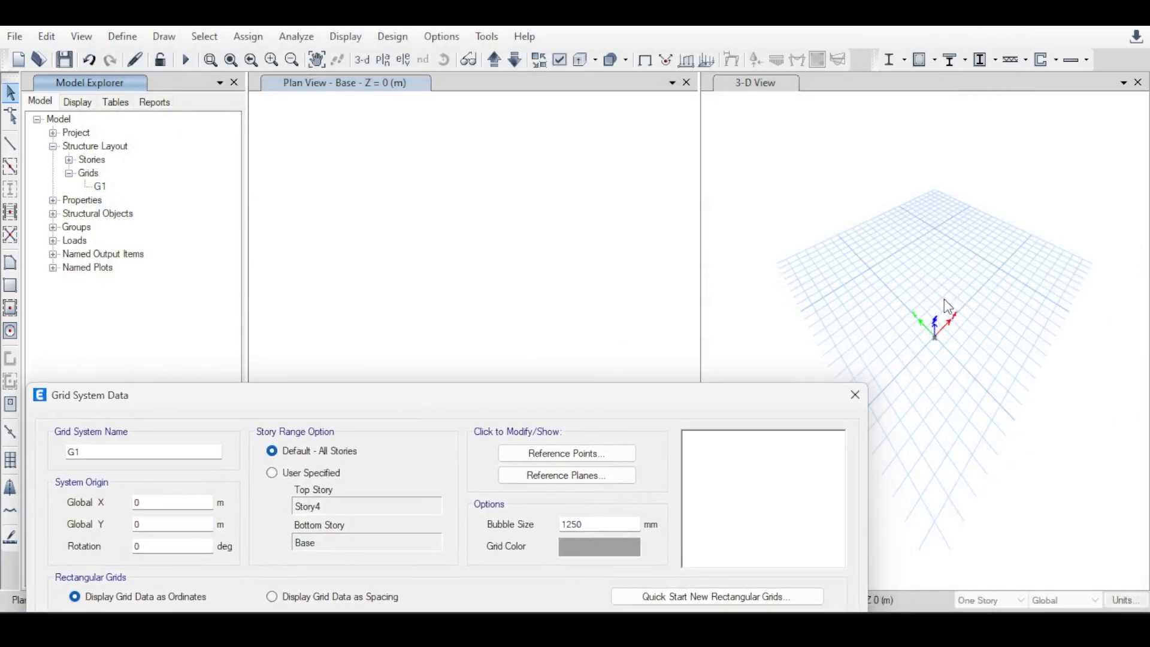
{"action": "left_click", "coordinate": [73, 160]}
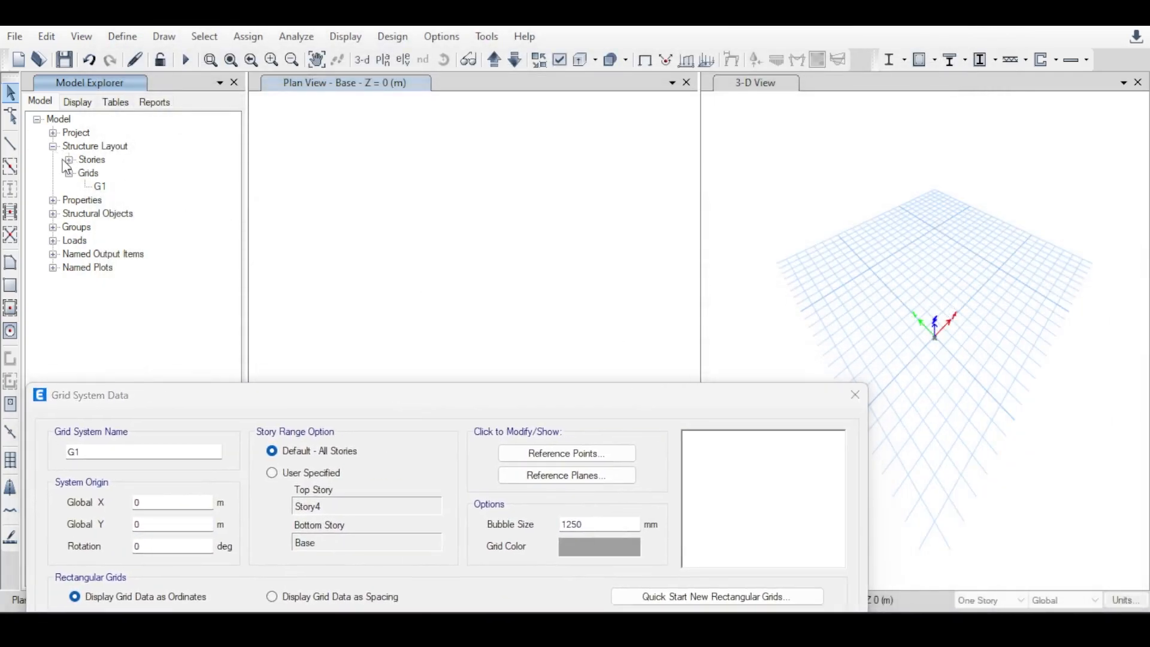
{"action": "left_click_drag", "start_coordinate": [262, 402], "coordinate": [347, 35]}
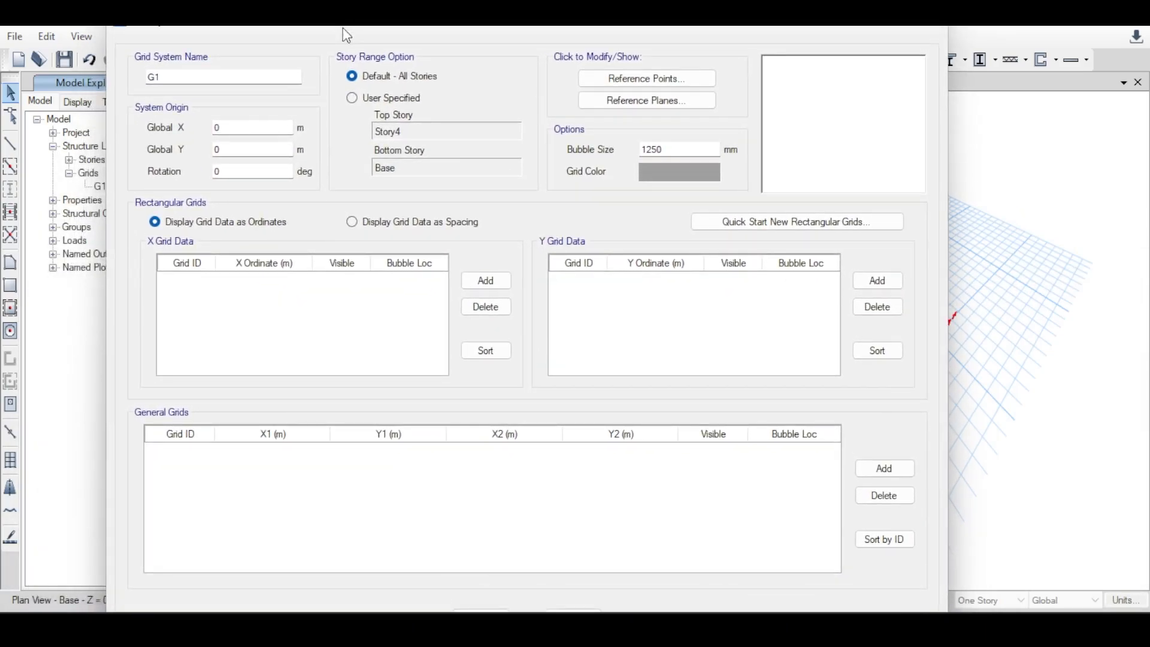
Add two X grid lines to G1: line 1 at ordinate 0 m and line 2 at 5 m.
{"action": "left_click", "coordinate": [242, 128]}
{"action": "left_click", "coordinate": [486, 280]}
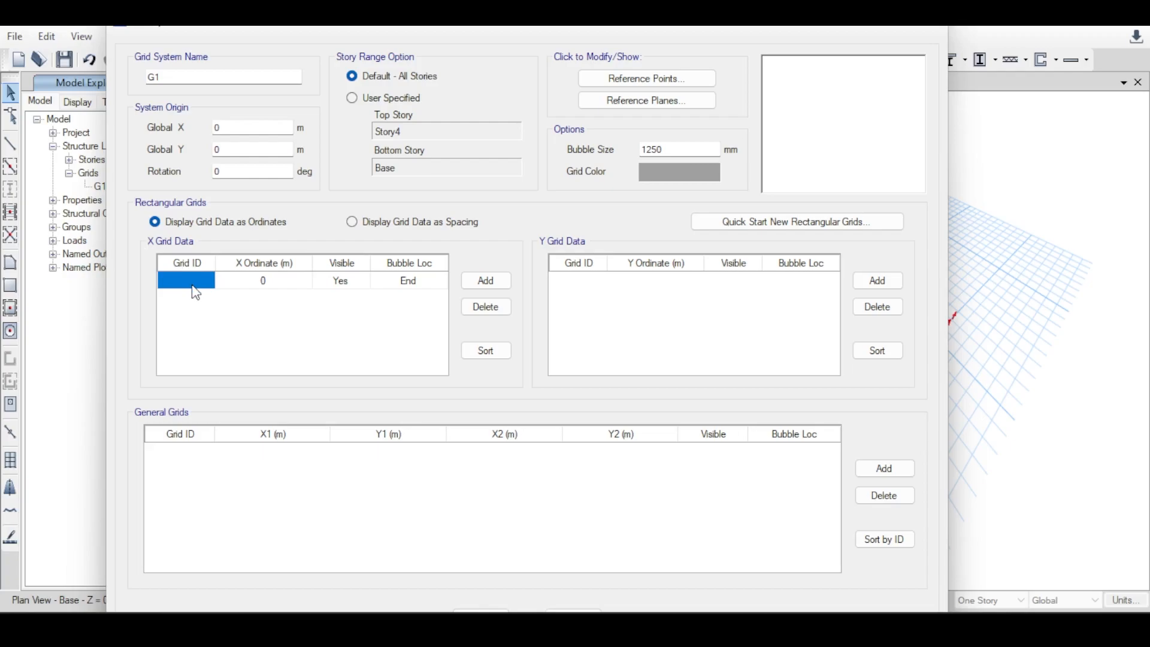
{"action": "type", "text": "1"}
{"action": "key", "text": "Return"}
{"action": "left_click", "coordinate": [502, 282]}
{"action": "left_click", "coordinate": [272, 298]}
{"action": "type", "text": "5"}
{"action": "key", "text": "Return"}
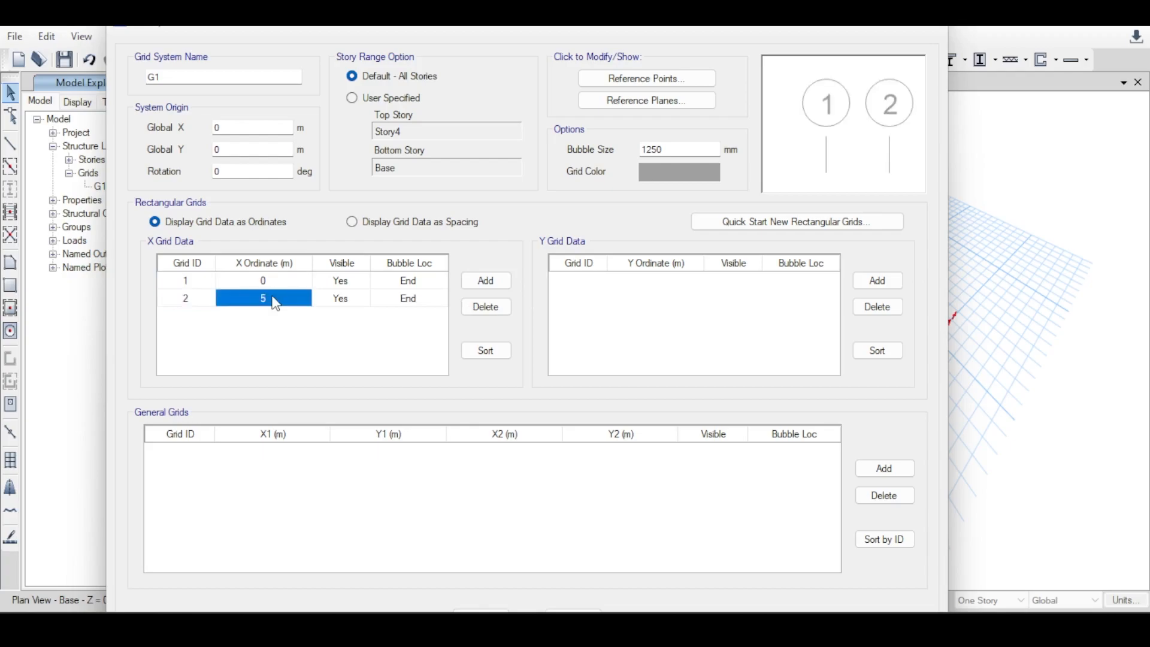
Add a third X grid line to G1 at ordinate 8 m.
{"action": "left_click", "coordinate": [486, 280]}
{"action": "left_click", "coordinate": [270, 316]}
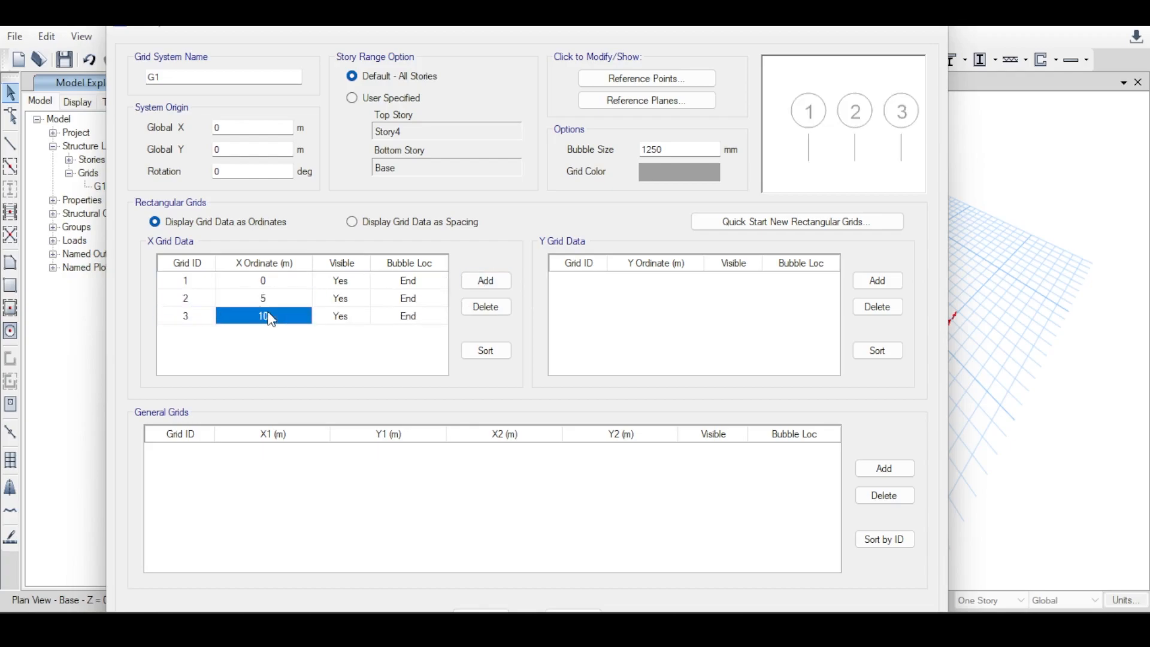
{"action": "type", "text": "8"}
{"action": "key", "text": "Return"}
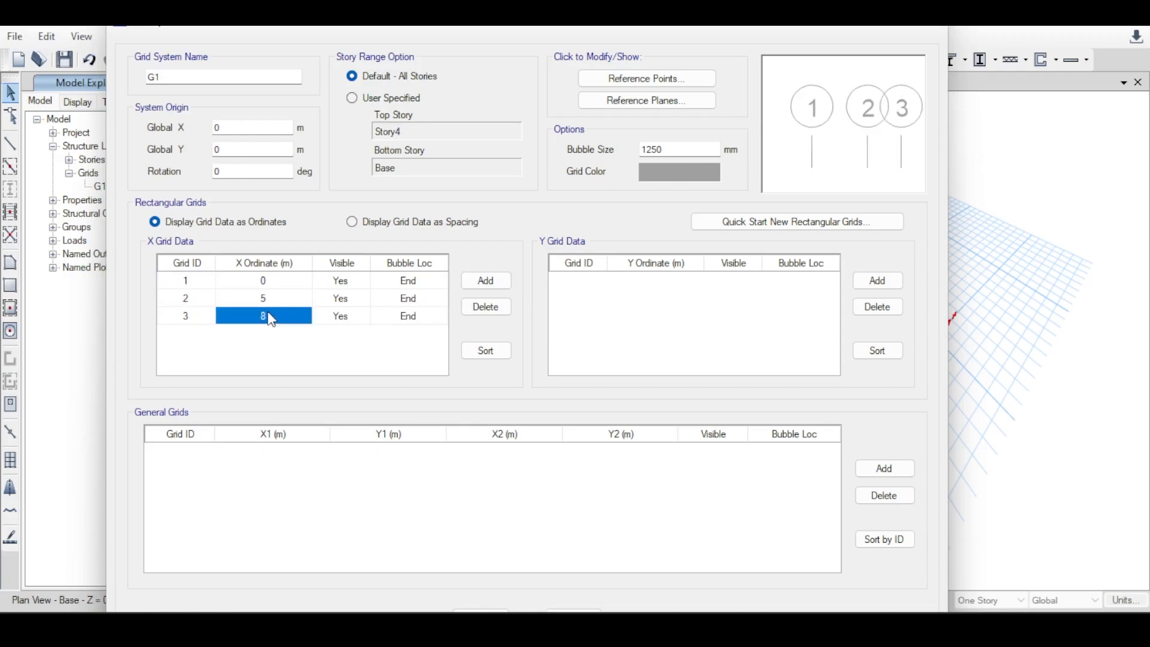
Review the ordinates of the three X grid lines and the bubble location options for line 1.
{"action": "left_click", "coordinate": [274, 279]}
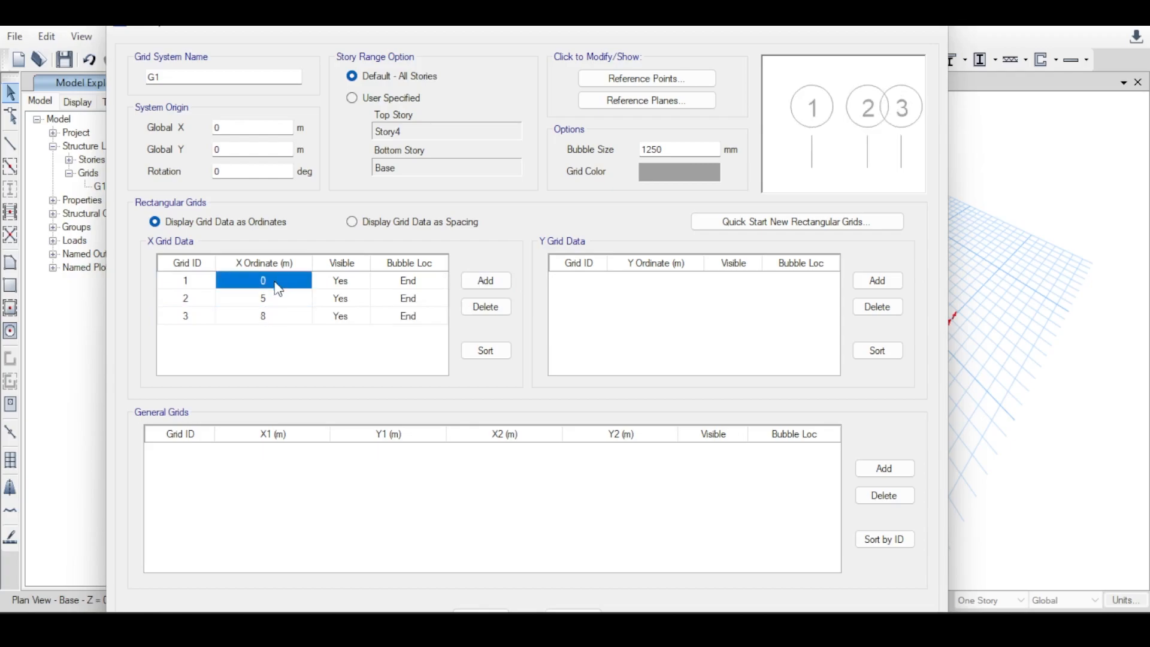
{"action": "left_click", "coordinate": [273, 298]}
{"action": "left_click", "coordinate": [273, 283]}
{"action": "left_click", "coordinate": [271, 301]}
{"action": "left_click", "coordinate": [274, 279]}
{"action": "left_click", "coordinate": [277, 290]}
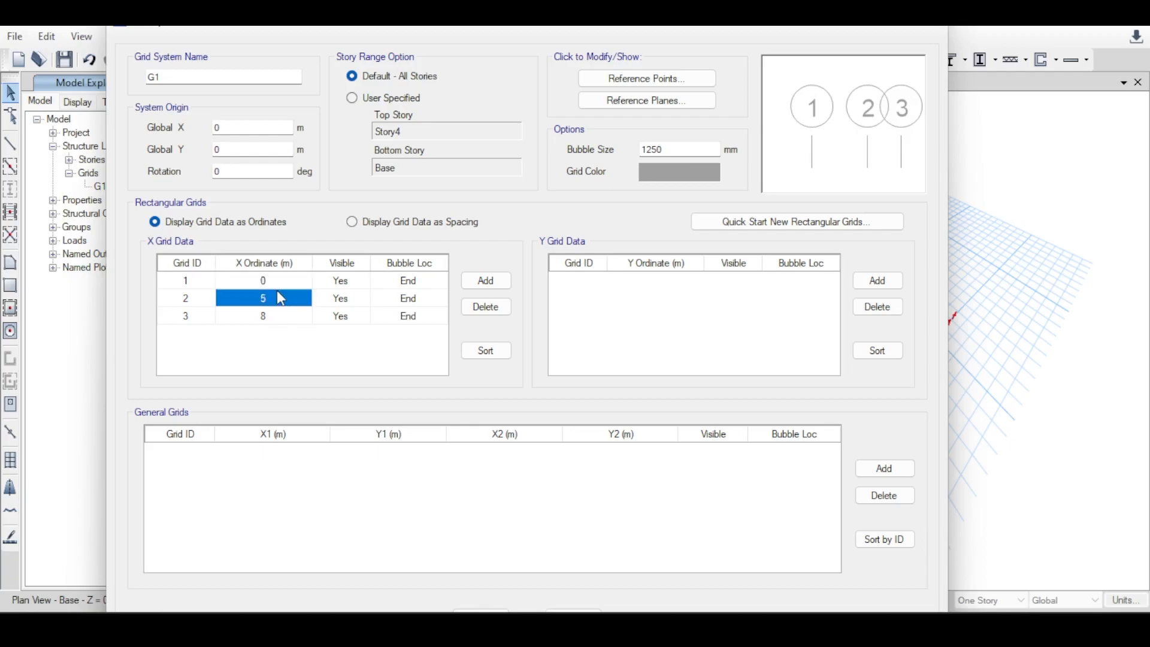
{"action": "left_click", "coordinate": [285, 322]}
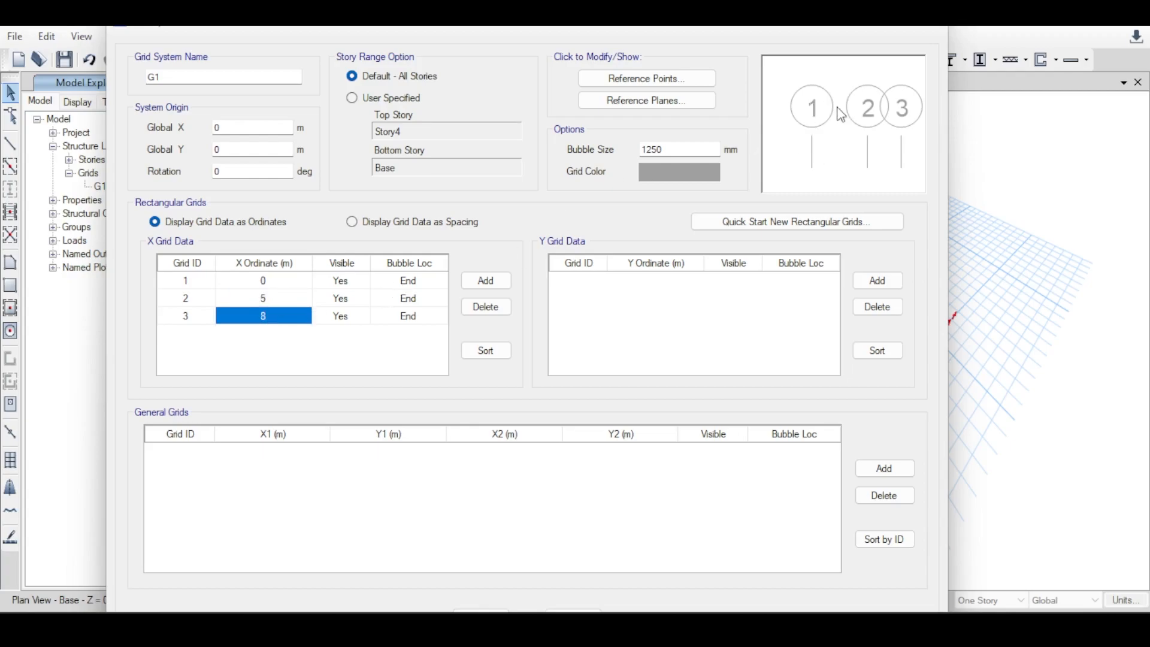
{"action": "left_click", "coordinate": [411, 282]}
{"action": "left_click", "coordinate": [439, 282]}
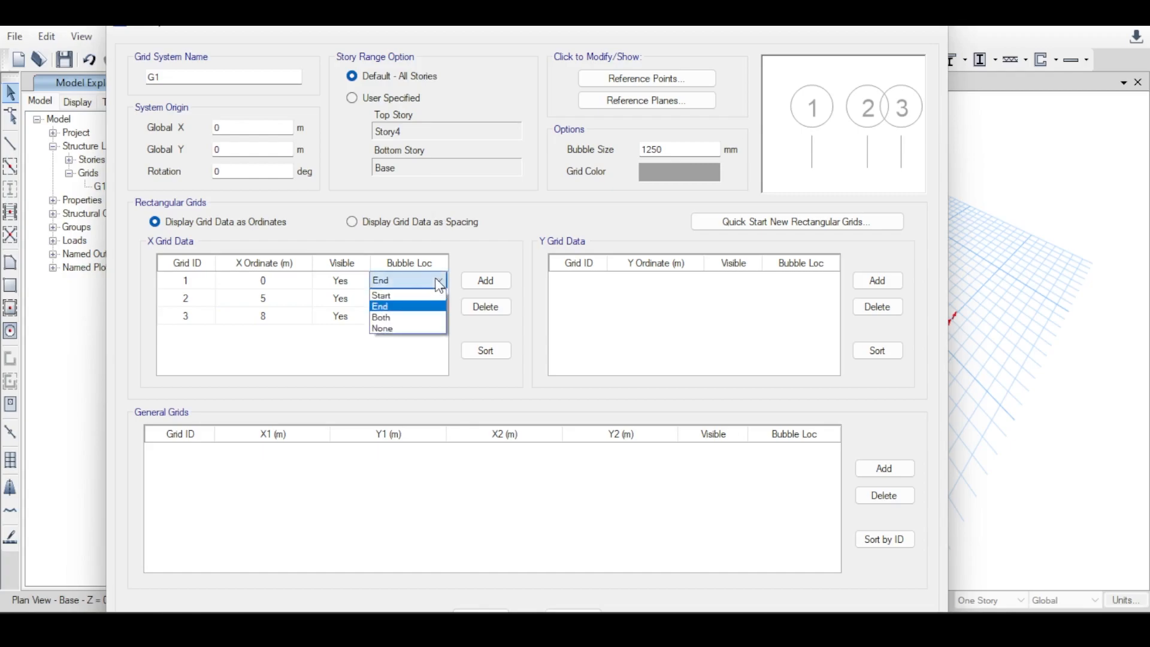
{"action": "left_click", "coordinate": [439, 282]}
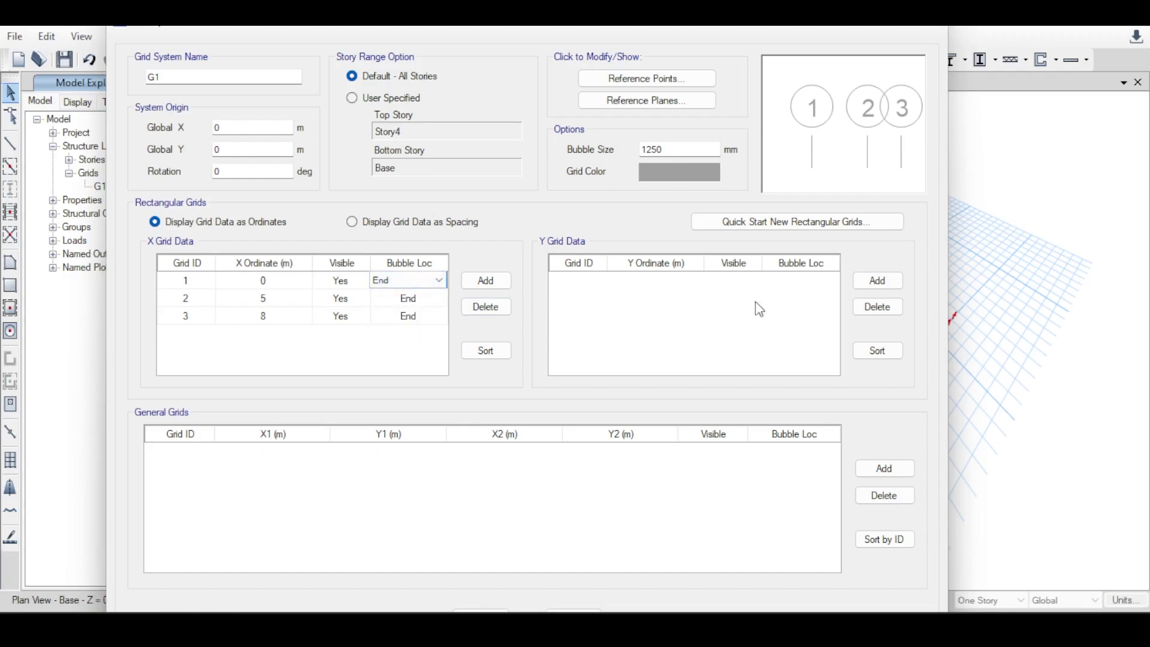
Add a Y grid line with ID 1 at ordinate 0 m and apply the G1 grid data to the model.
{"action": "left_click", "coordinate": [893, 282]}
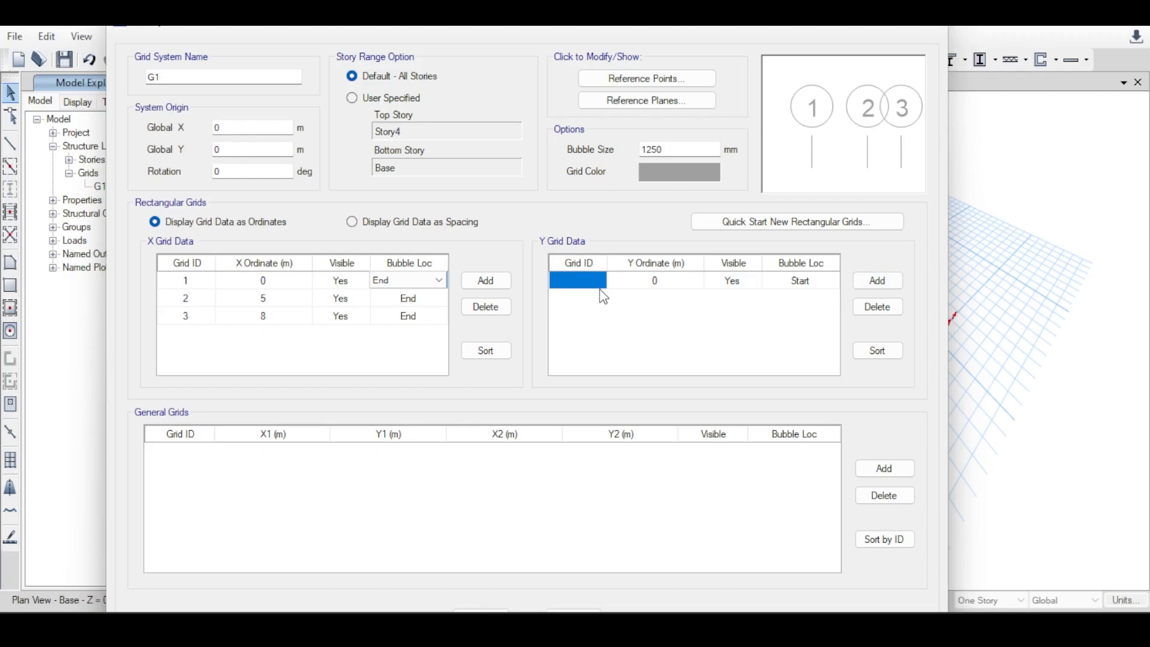
{"action": "type", "text": "1"}
{"action": "key", "text": "Return"}
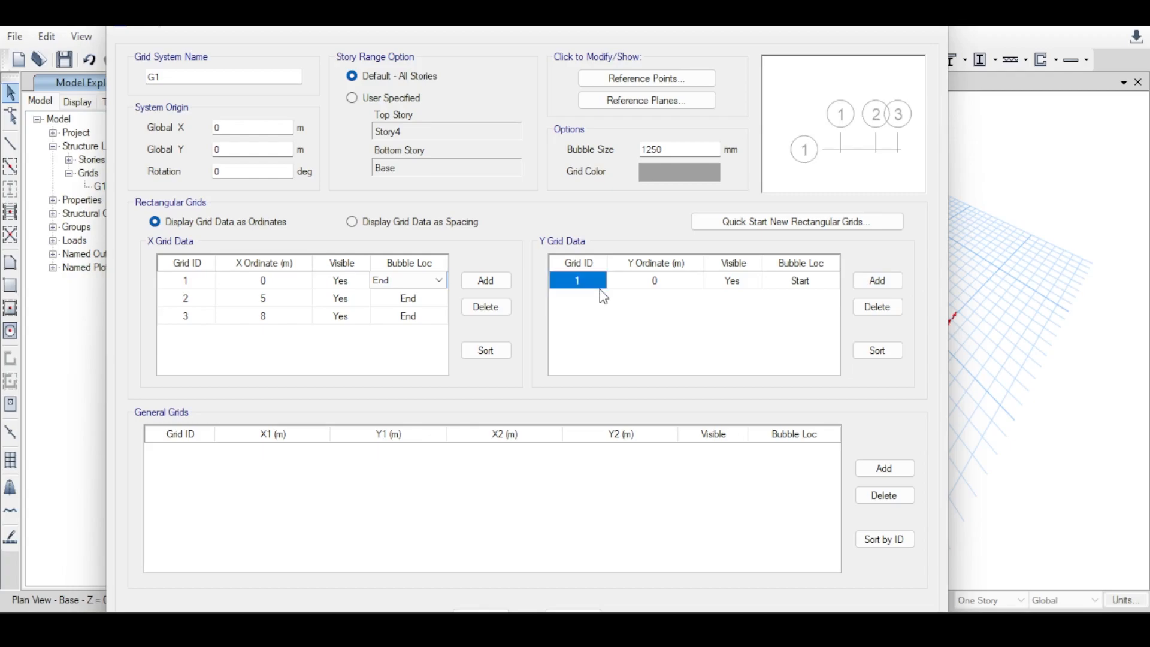
{"action": "left_click_drag", "start_coordinate": [248, 26], "coordinate": [250, 9]}
{"action": "left_click", "coordinate": [482, 610]}
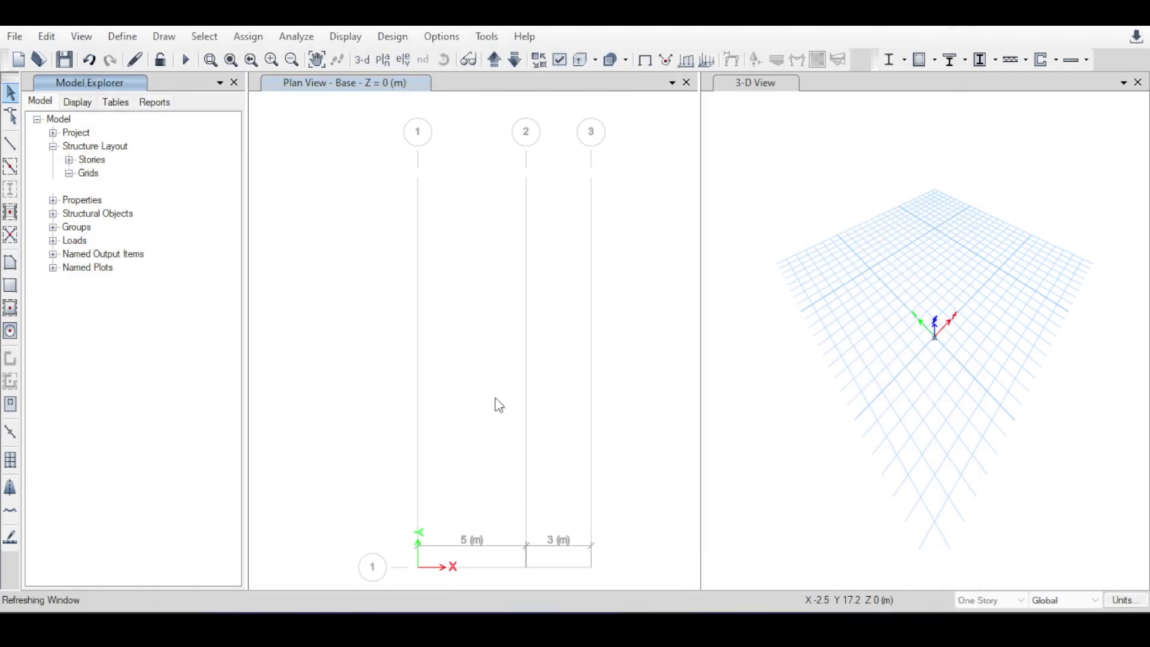
Examine the new grid lines and their spacing in the base plan and 3-D views.
{"action": "middle_click_drag", "start_coordinate": [555, 501], "coordinate": [536, 480]}
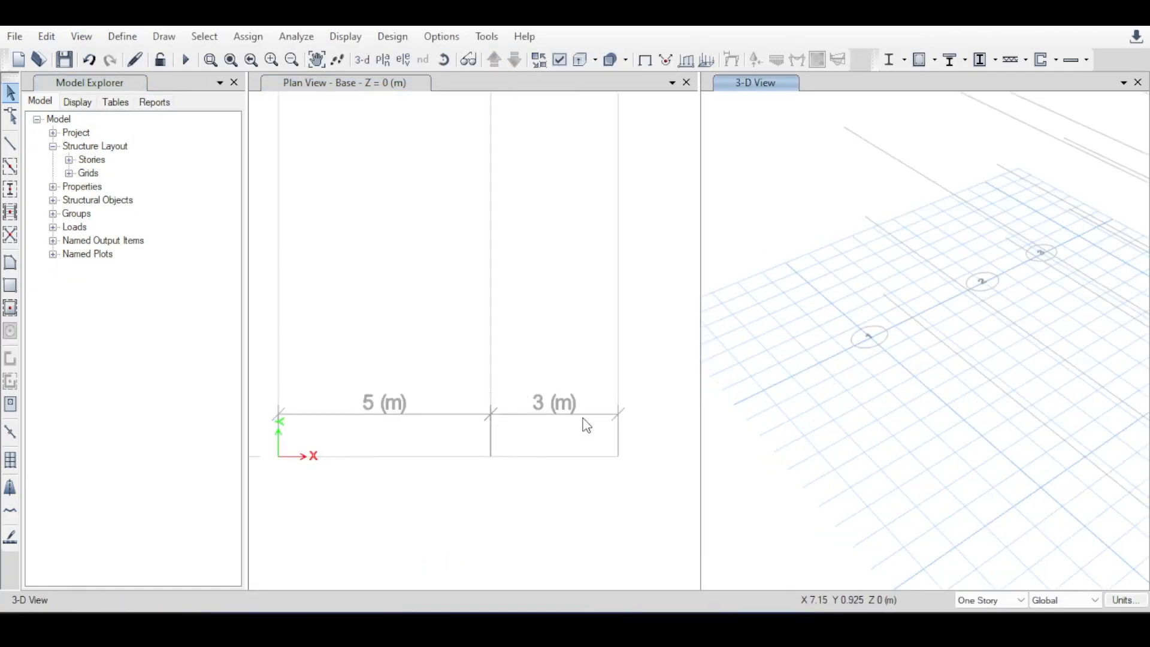
{"action": "scroll", "coordinate": [962, 243], "scroll_direction": "down", "scroll_amount": 5}
{"action": "middle_click_drag", "start_coordinate": [1051, 243], "coordinate": [1017, 239]}
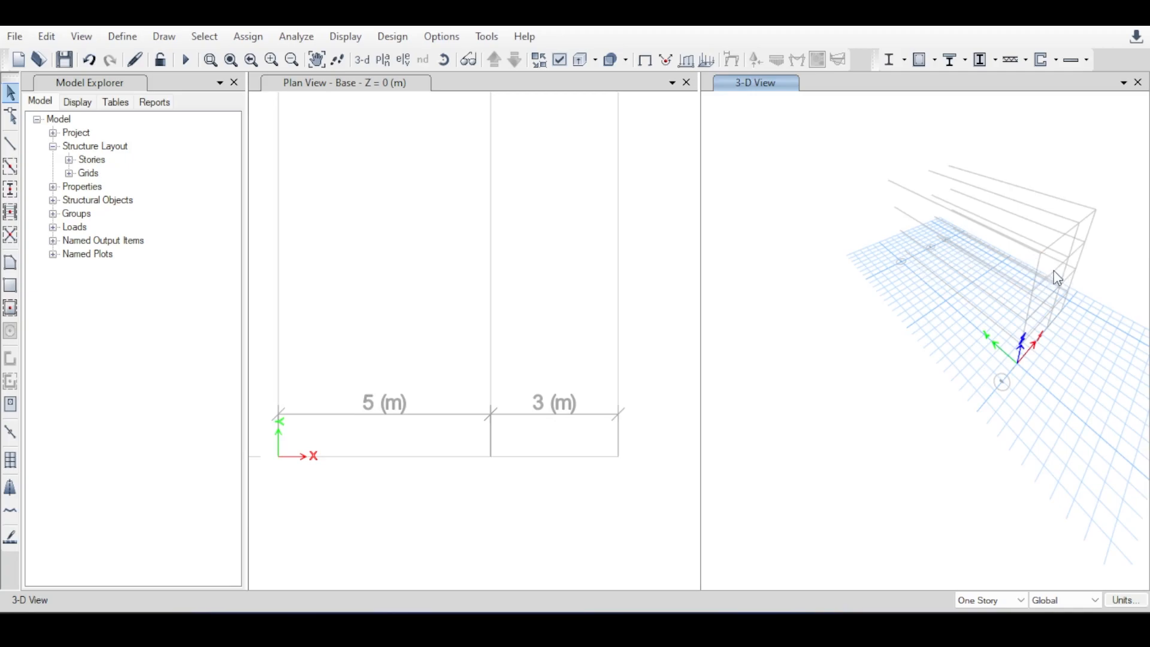
{"action": "scroll", "coordinate": [911, 267], "scroll_direction": "up", "scroll_amount": 5}
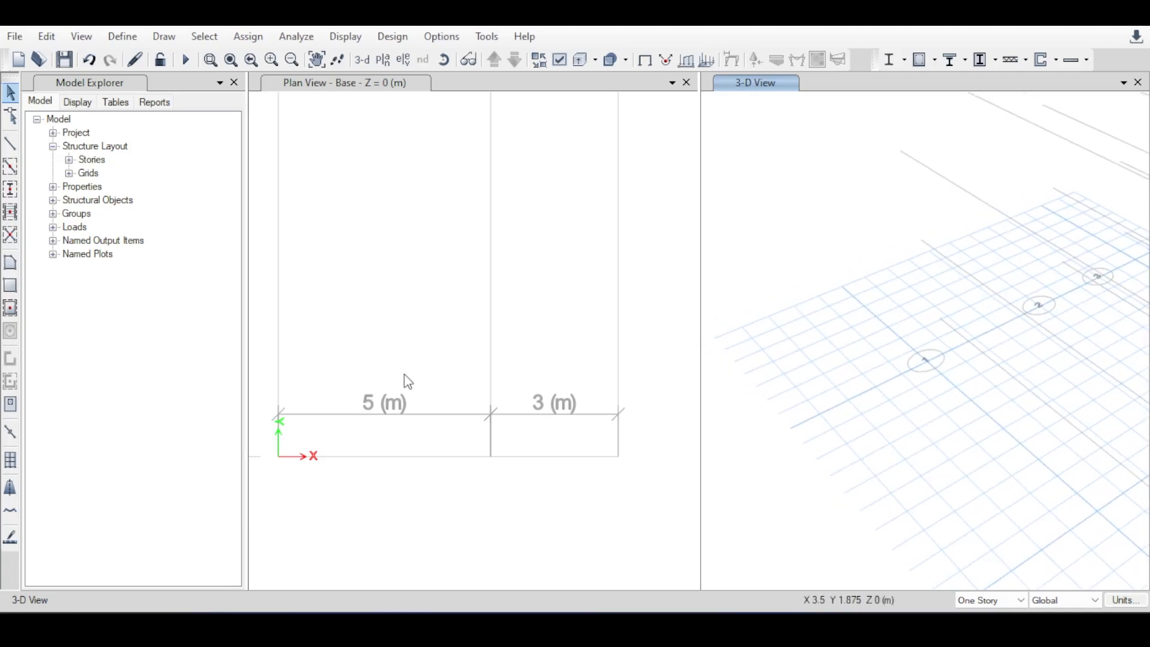
{"action": "middle_click_drag", "start_coordinate": [403, 380], "coordinate": [429, 336]}
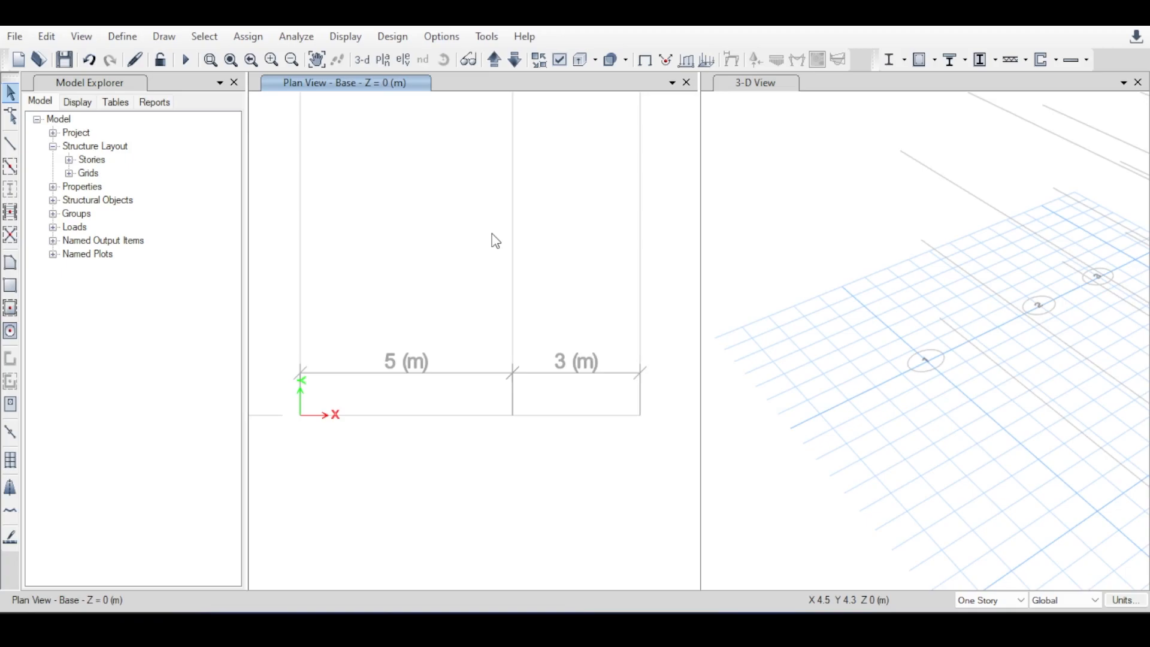
Open the material definitions and look through the predefined materials, including 4000Psi, A615Gr60 and A416Gr270.
{"action": "left_click", "coordinate": [122, 37]}
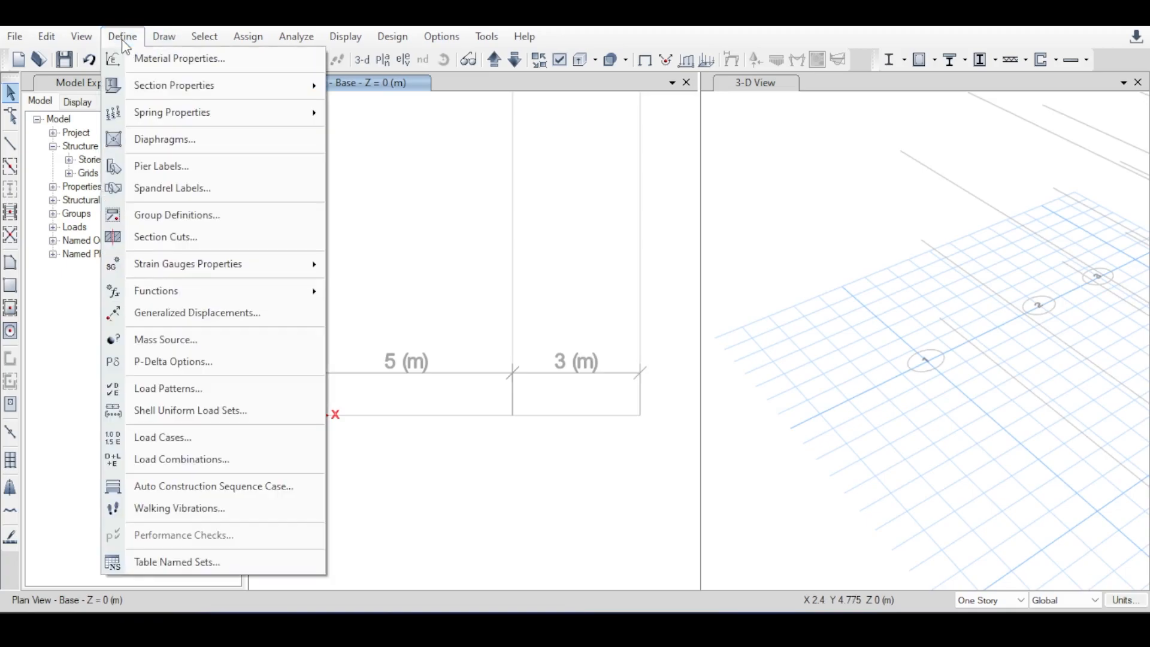
{"action": "left_click", "coordinate": [144, 66]}
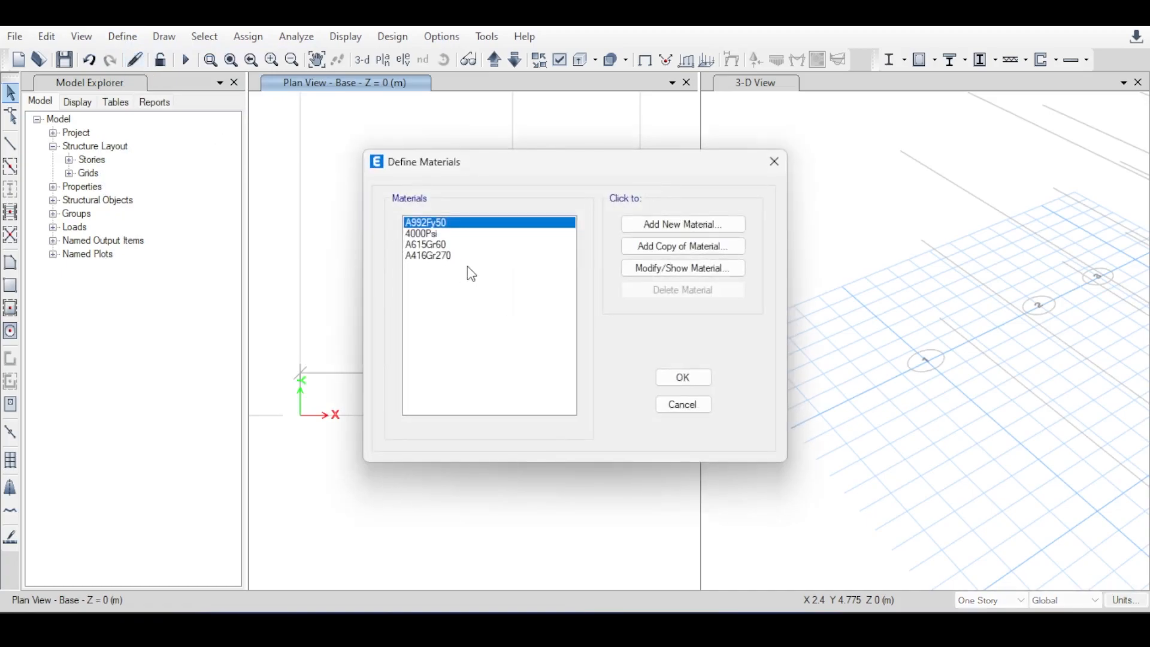
{"action": "left_click", "coordinate": [470, 234]}
{"action": "left_click", "coordinate": [469, 245]}
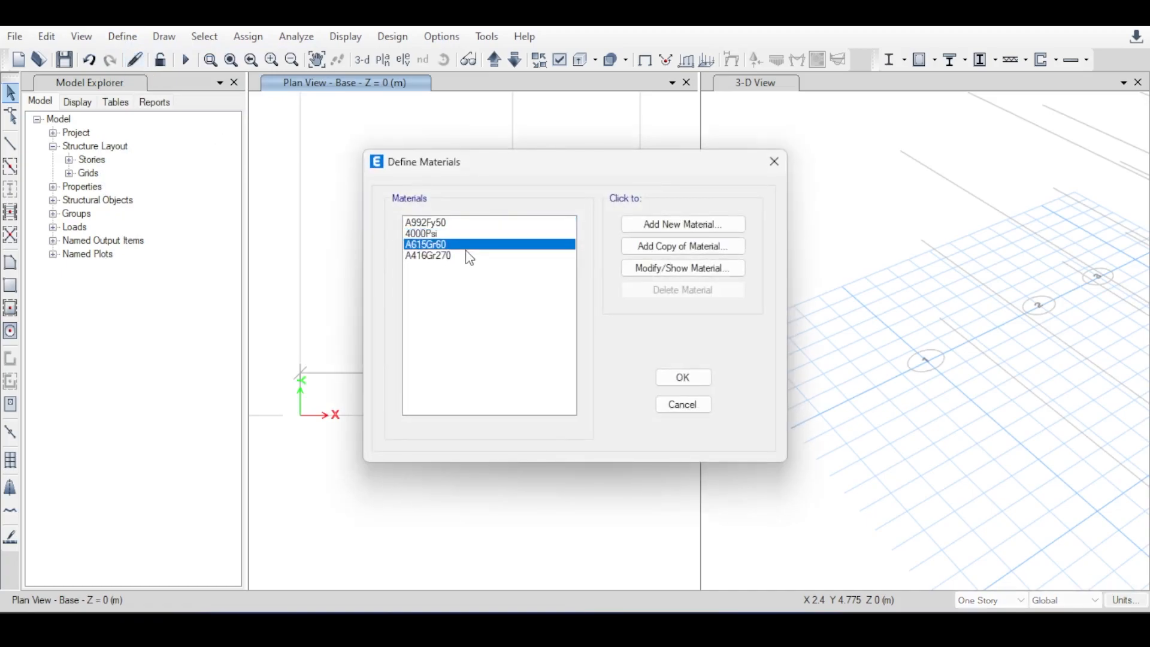
{"action": "left_click", "coordinate": [469, 257]}
{"action": "left_click", "coordinate": [425, 233]}
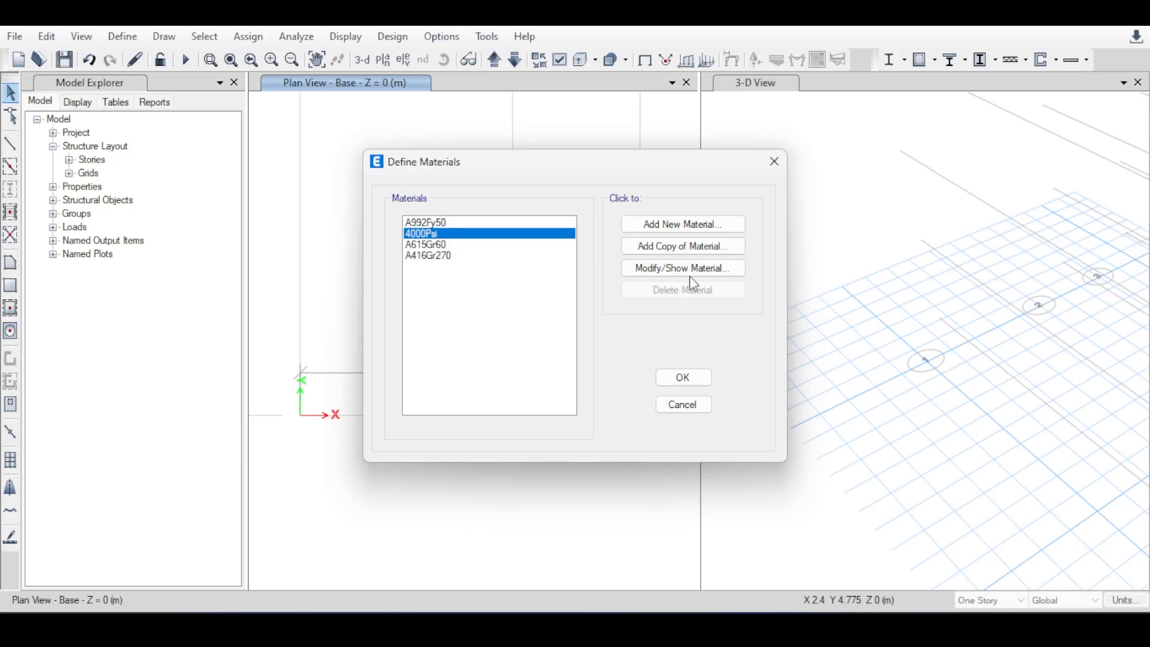
Add a Concrete material for region Europe, standard EN 1992-1-1 per EN 206-1, grade C30/37, keeping its default property data.
{"action": "left_click", "coordinate": [683, 225]}
{"action": "left_click", "coordinate": [569, 268]}
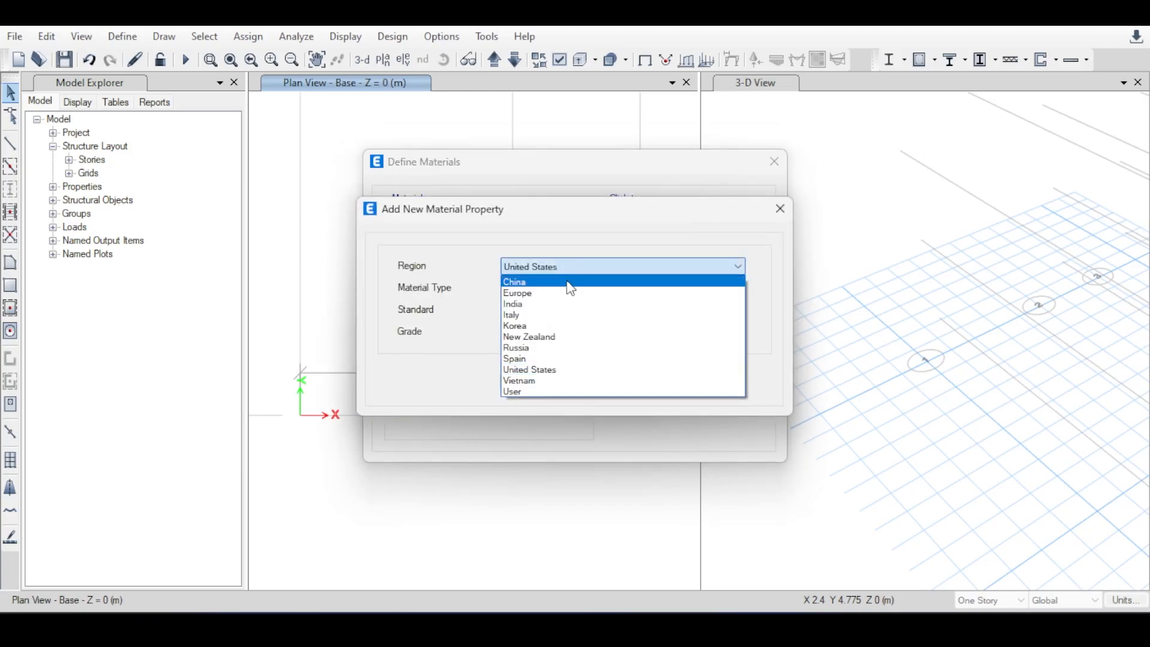
{"action": "left_click", "coordinate": [567, 295]}
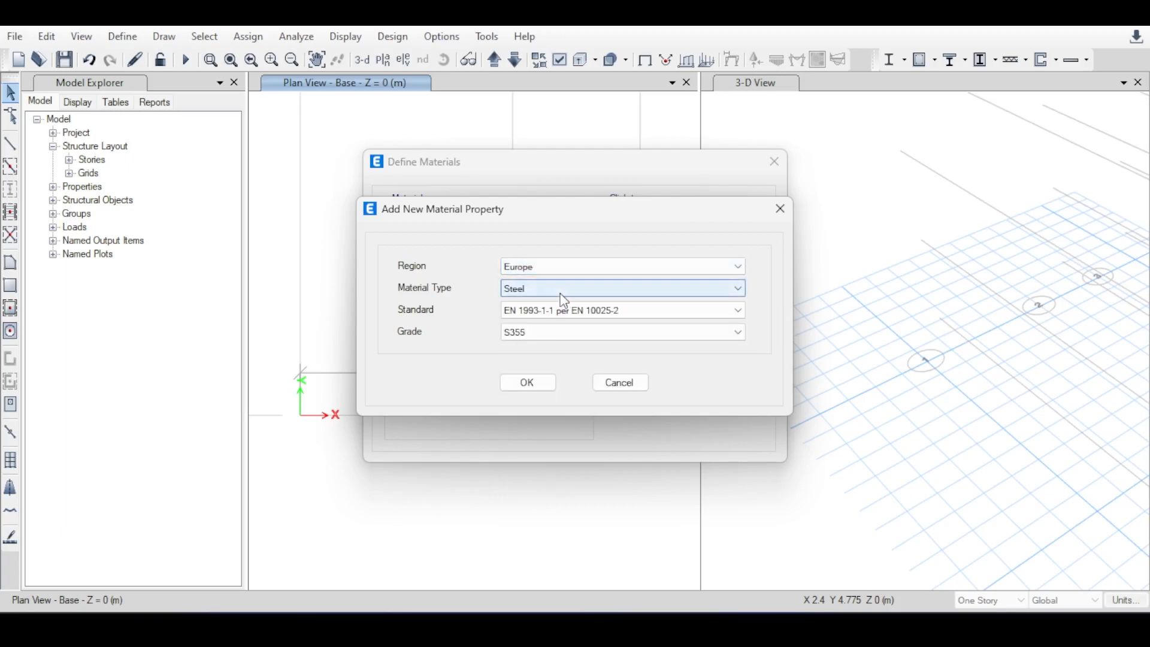
{"action": "left_click", "coordinate": [522, 287]}
{"action": "left_click", "coordinate": [530, 314]}
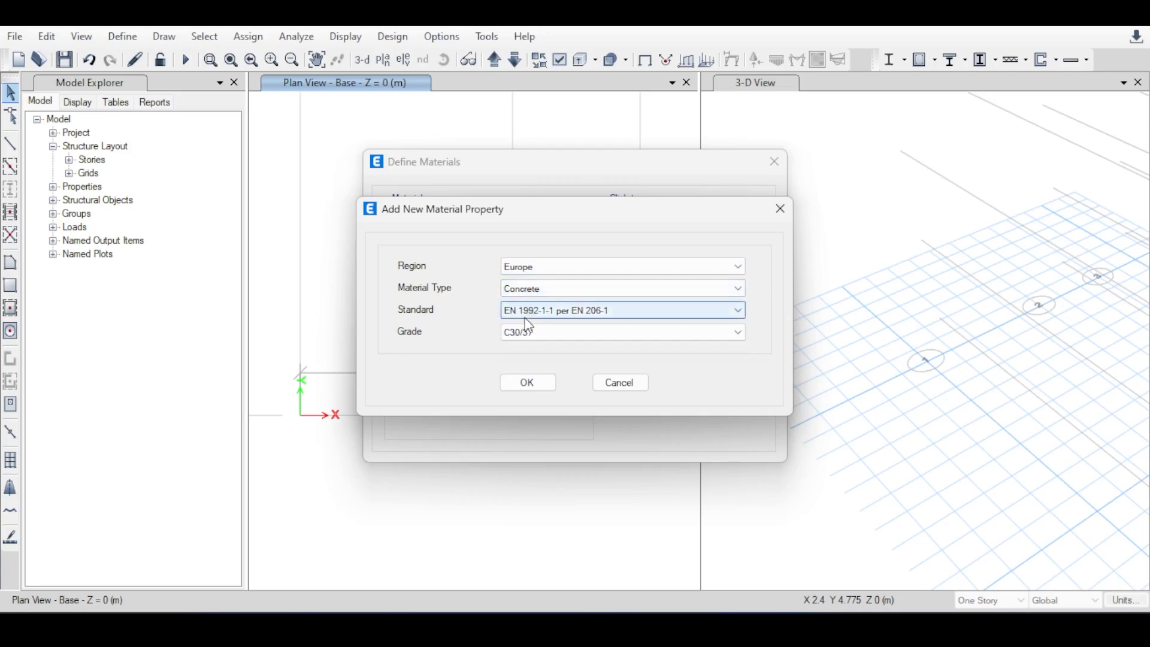
{"action": "left_click", "coordinate": [520, 330]}
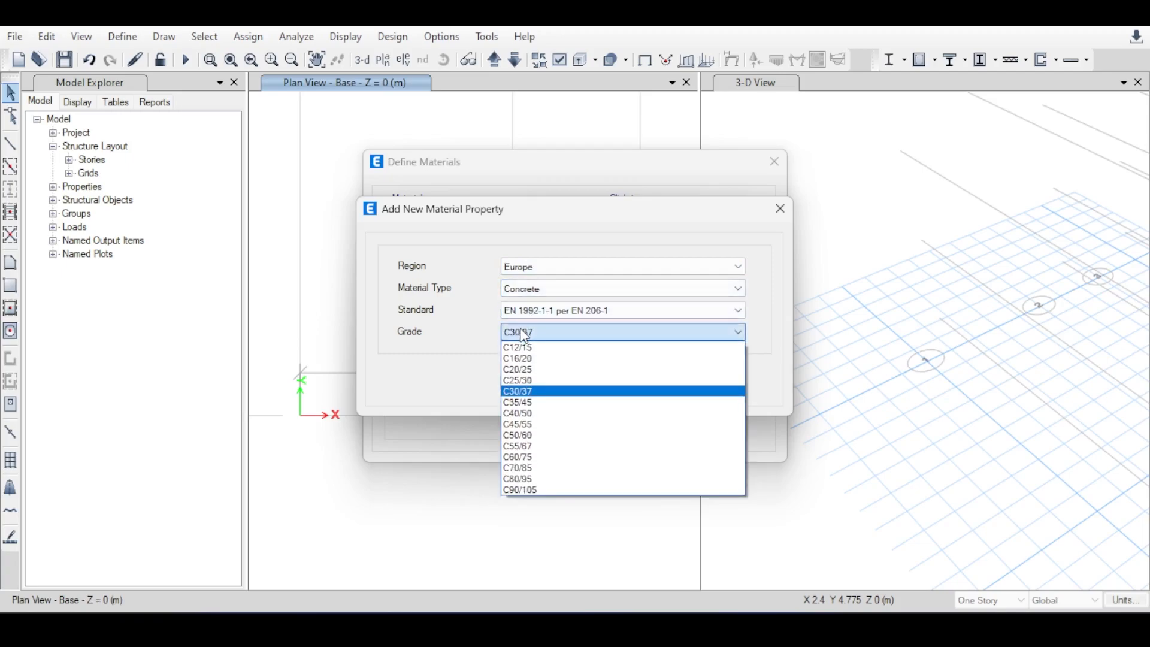
{"action": "left_click", "coordinate": [524, 390]}
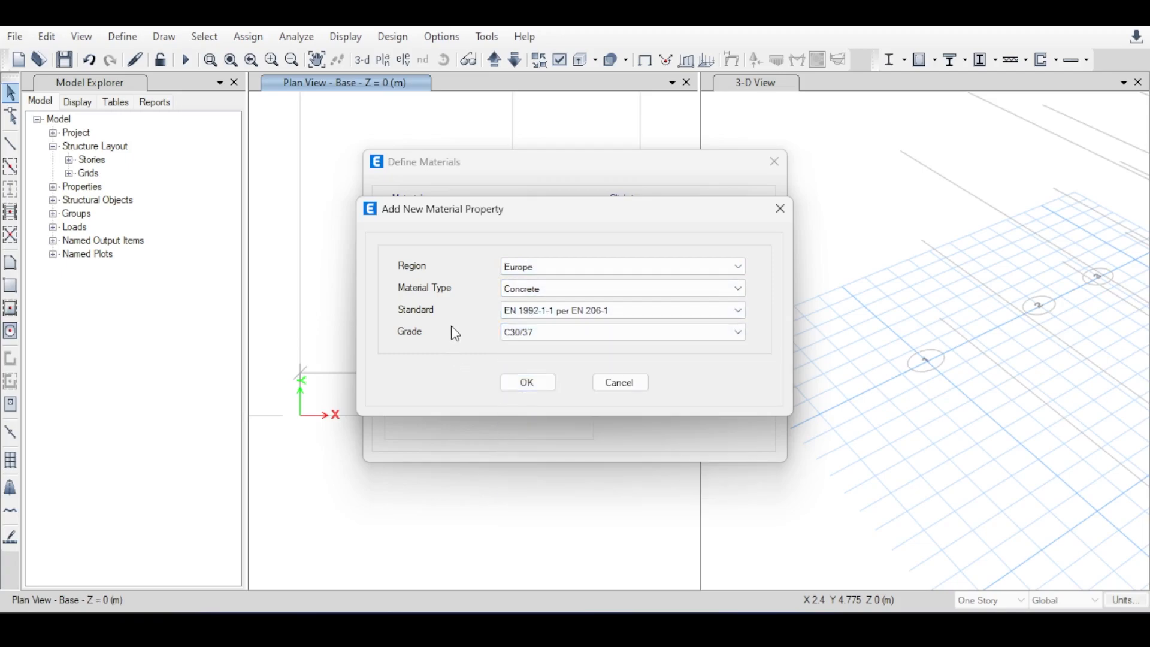
{"action": "left_click", "coordinate": [550, 312]}
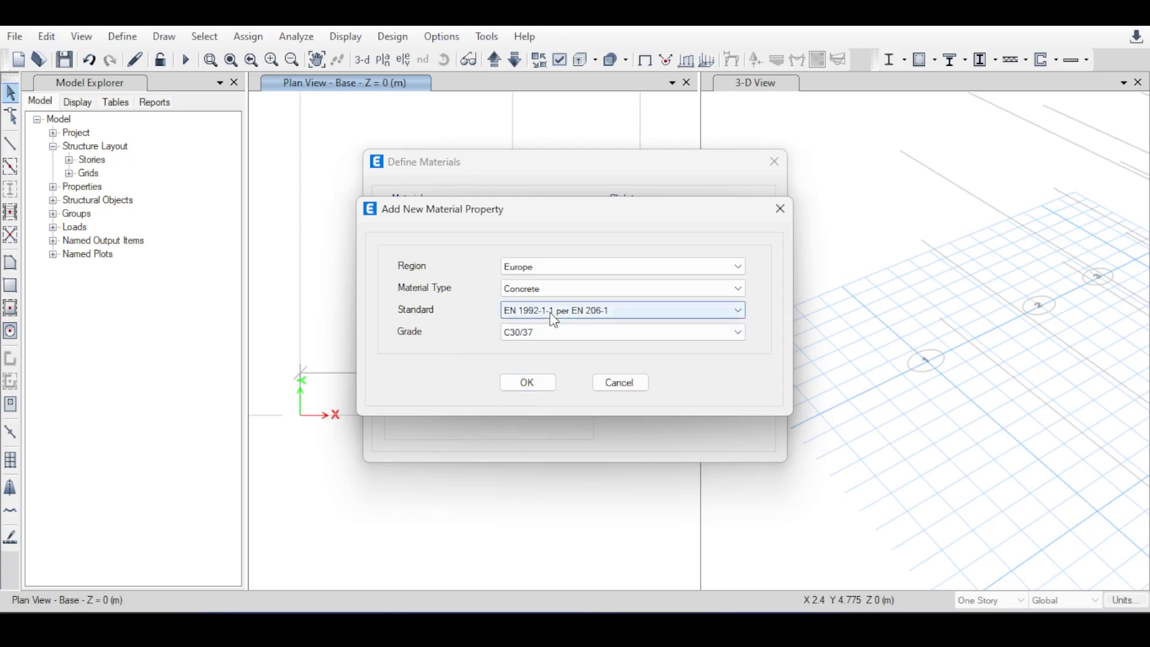
{"action": "left_click", "coordinate": [553, 320]}
{"action": "left_click", "coordinate": [527, 383]}
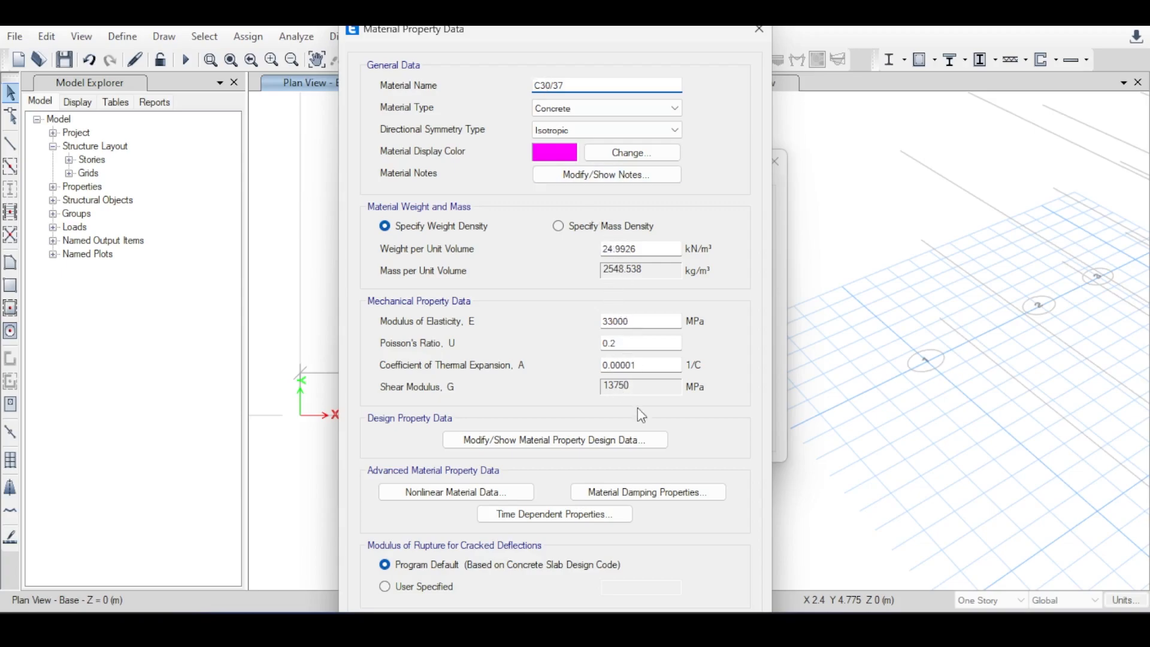
{"action": "left_click_drag", "start_coordinate": [507, 31], "coordinate": [505, 20]}
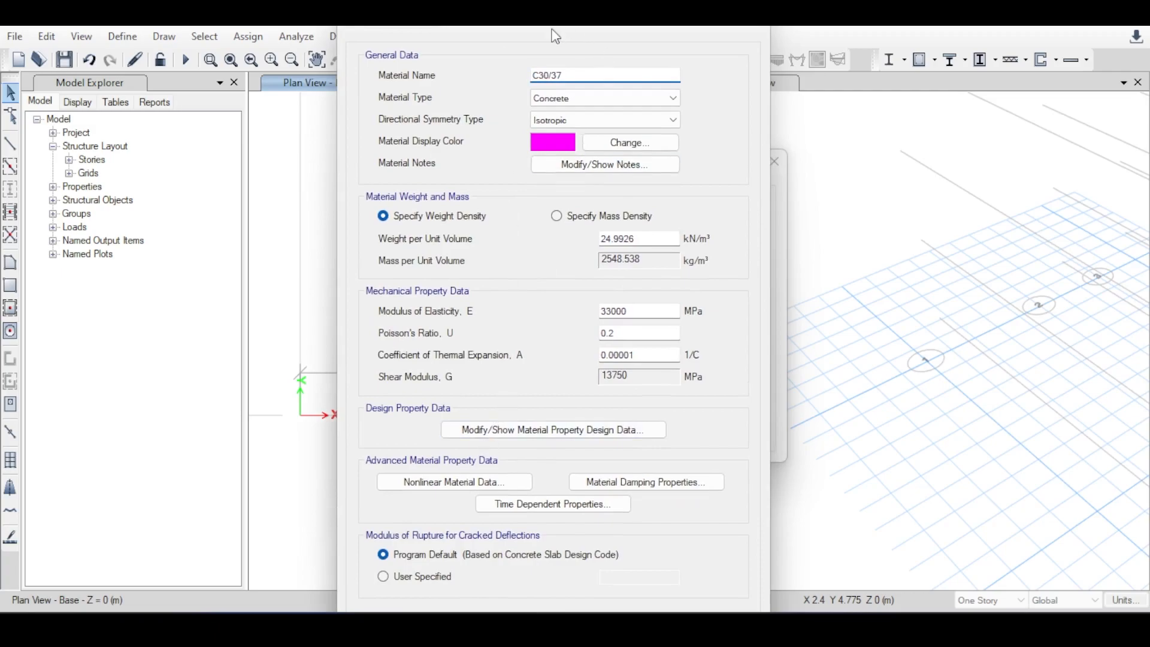
{"action": "left_click", "coordinate": [508, 597]}
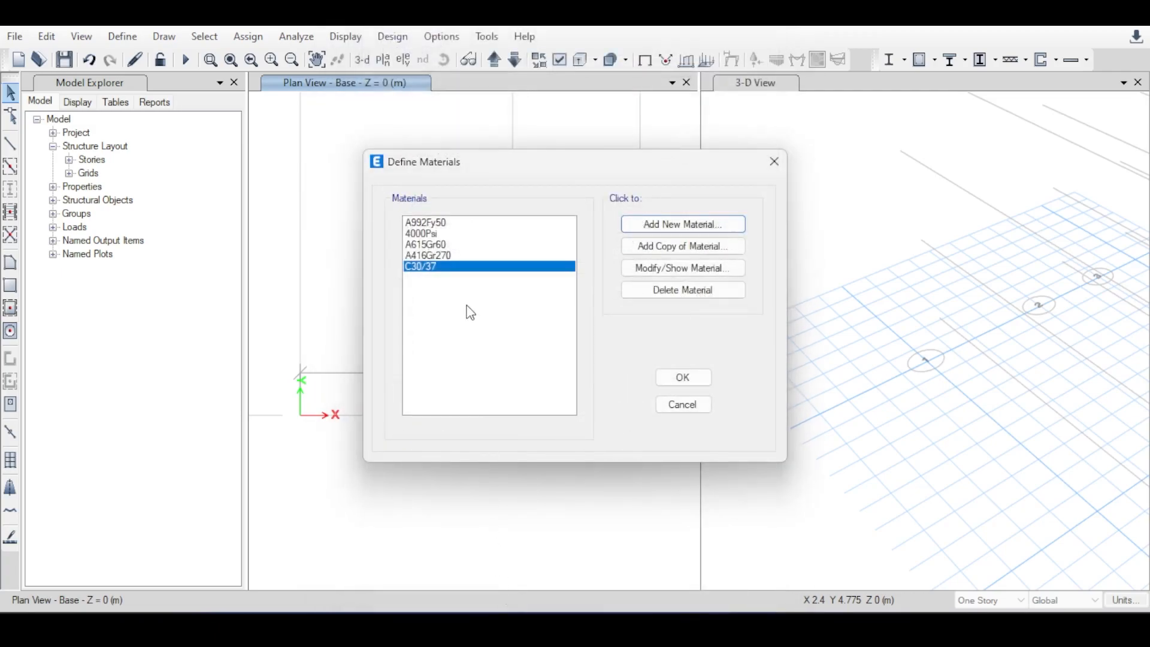
Reopen the property data of material C30/37 for review and accept it without edits.
{"action": "double_click", "coordinate": [427, 269]}
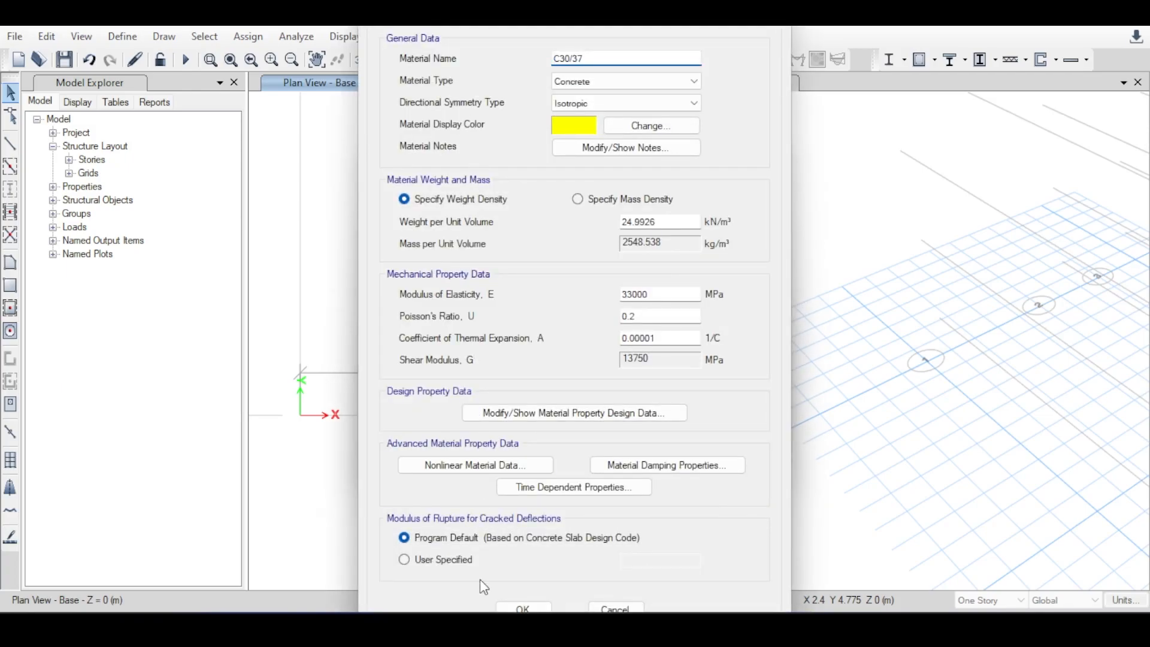
{"action": "left_click", "coordinate": [522, 608]}
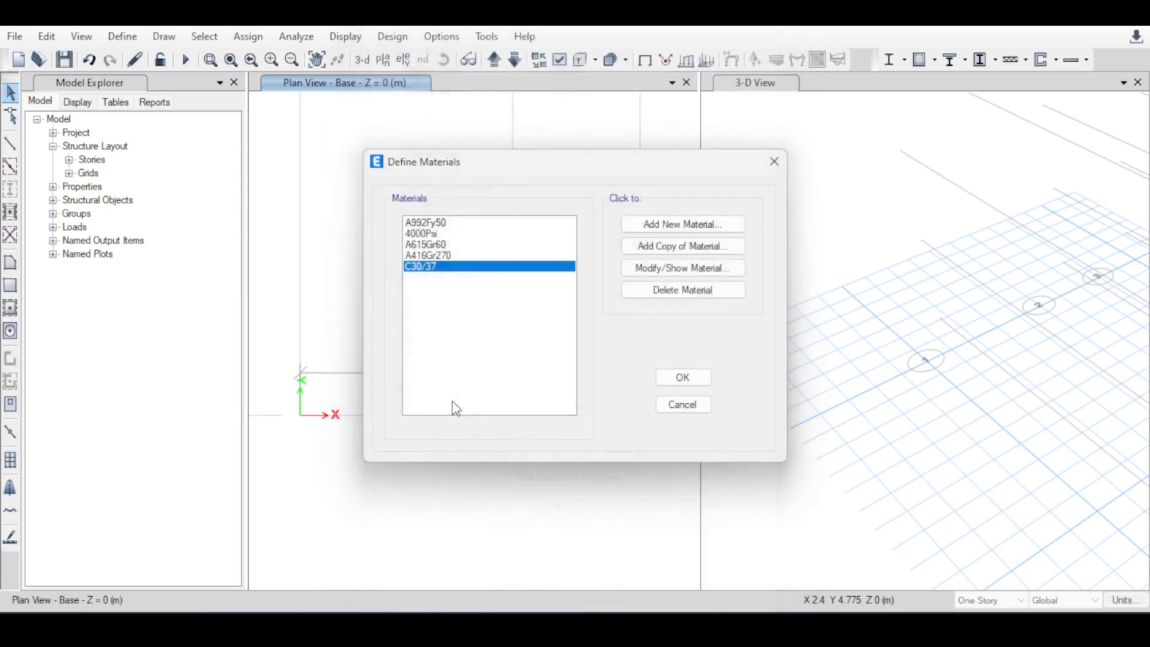
{"action": "left_click", "coordinate": [683, 270]}
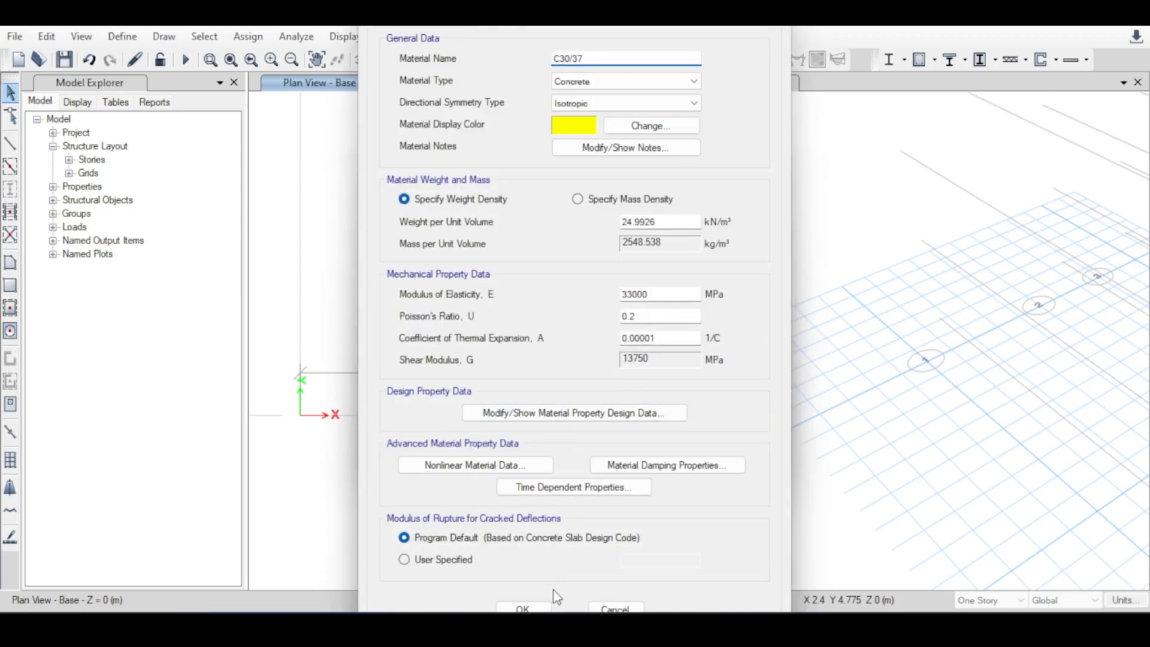
{"action": "left_click", "coordinate": [542, 608]}
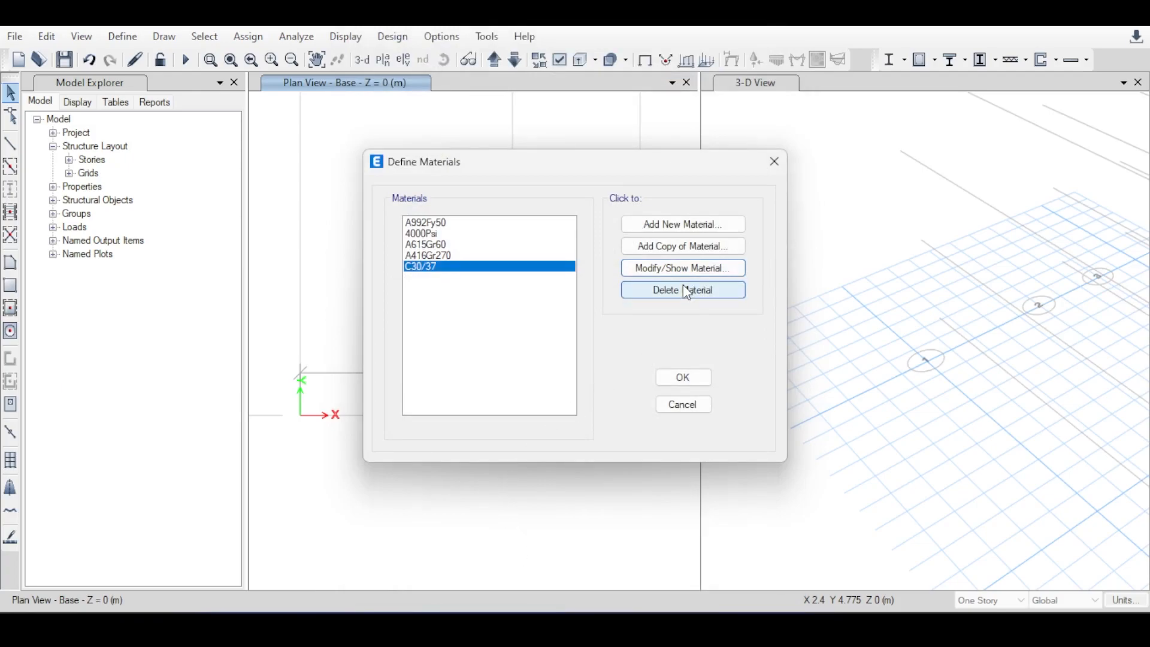
Add a copy of material C30/37, keeping the copied property data.
{"action": "left_click", "coordinate": [679, 252]}
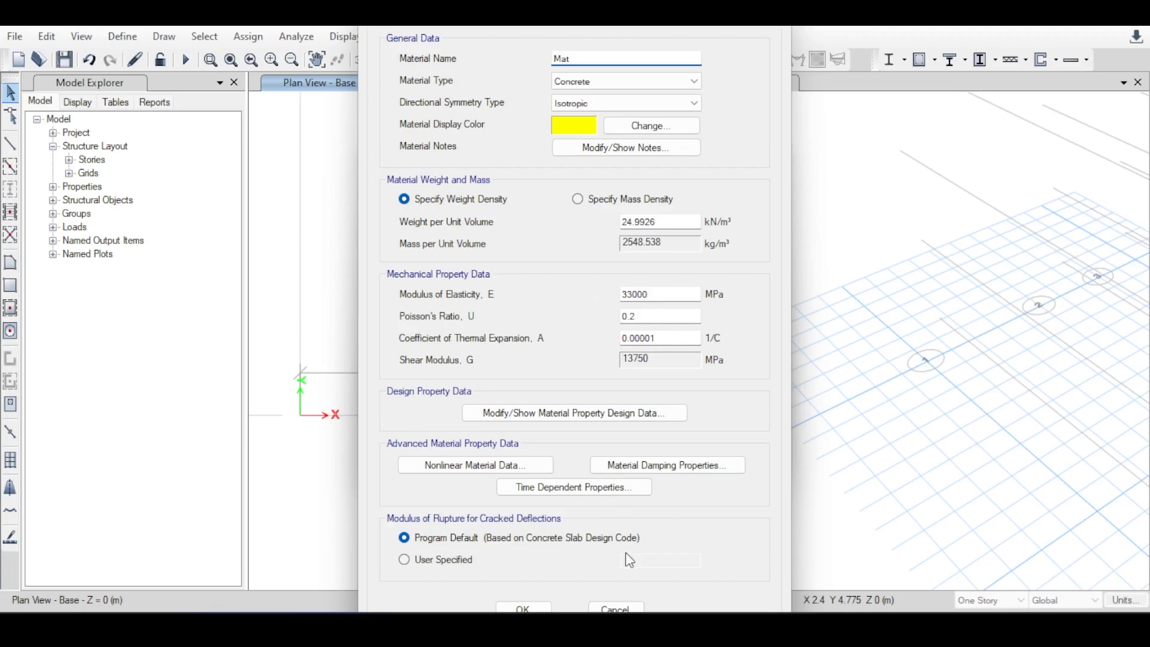
{"action": "left_click", "coordinate": [524, 610]}
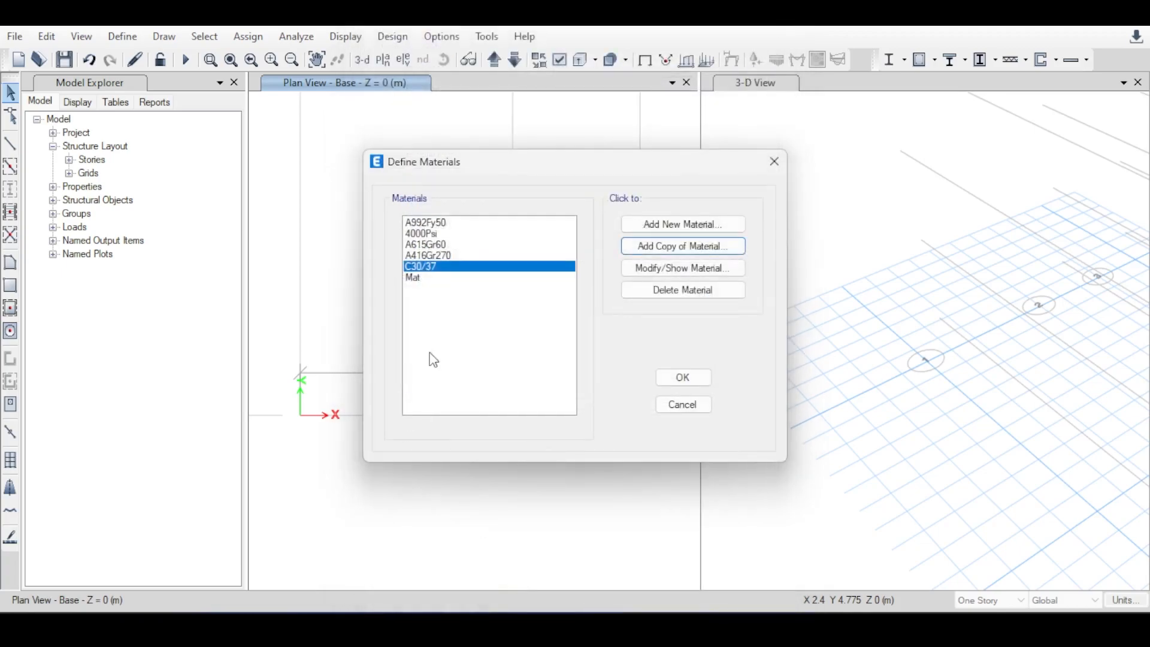
Delete the copied material Mat from the materials list and accept the material definitions.
{"action": "left_click", "coordinate": [427, 278]}
{"action": "left_click", "coordinate": [429, 256]}
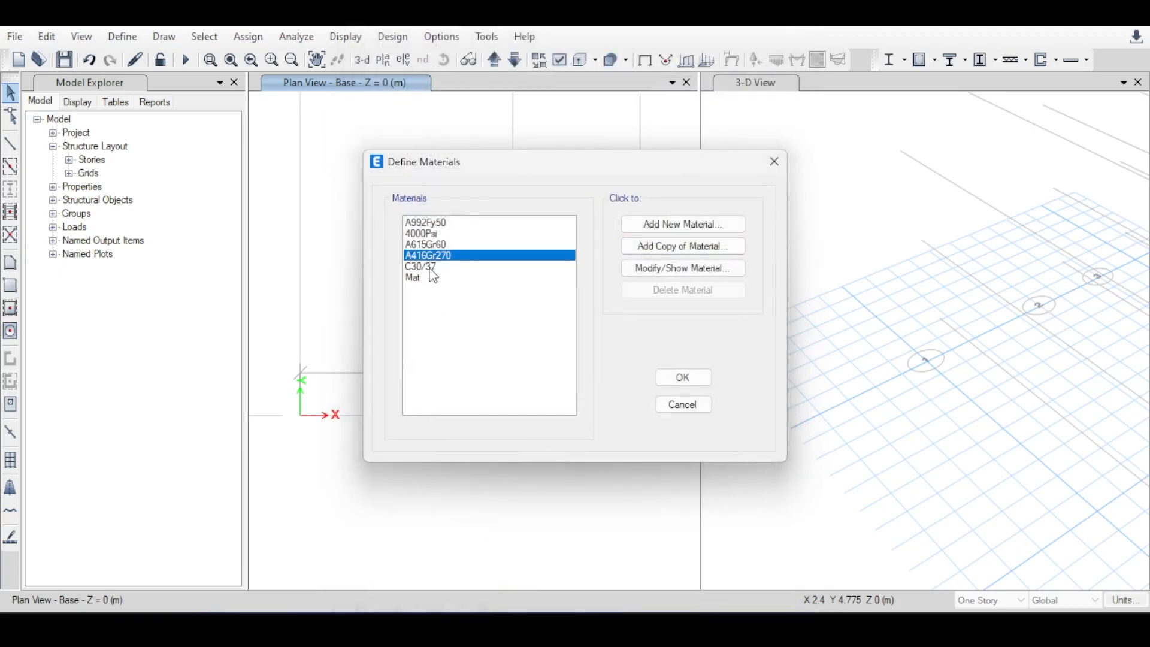
{"action": "left_click", "coordinate": [427, 278]}
{"action": "left_click", "coordinate": [663, 290]}
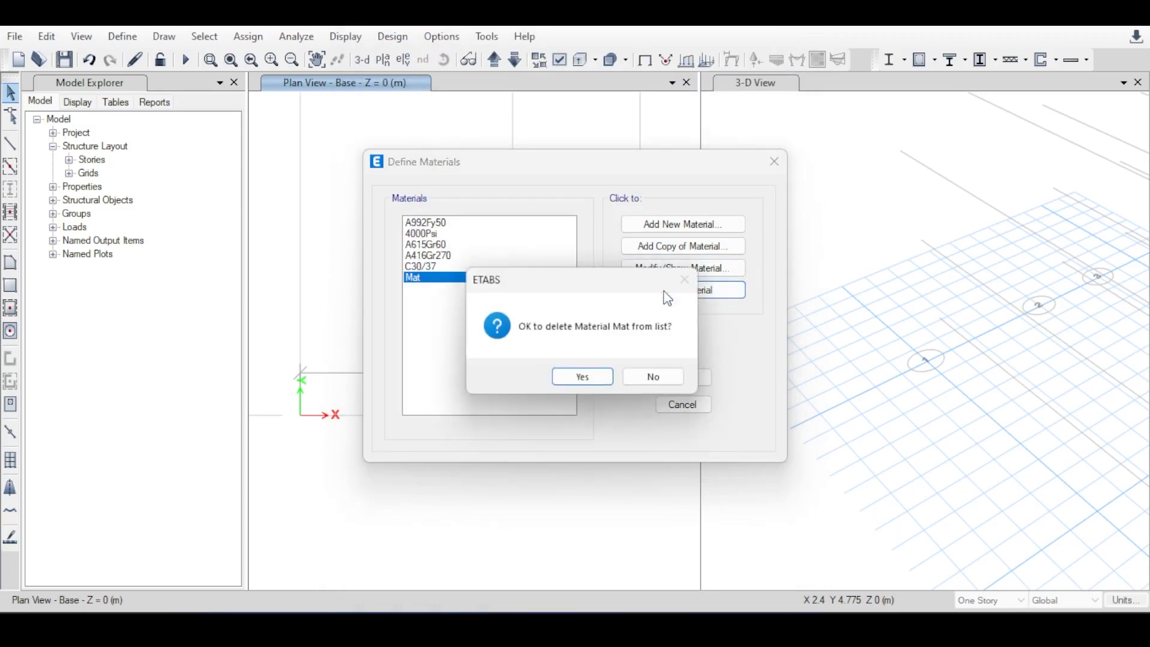
{"action": "left_click", "coordinate": [585, 377]}
{"action": "left_click", "coordinate": [695, 385]}
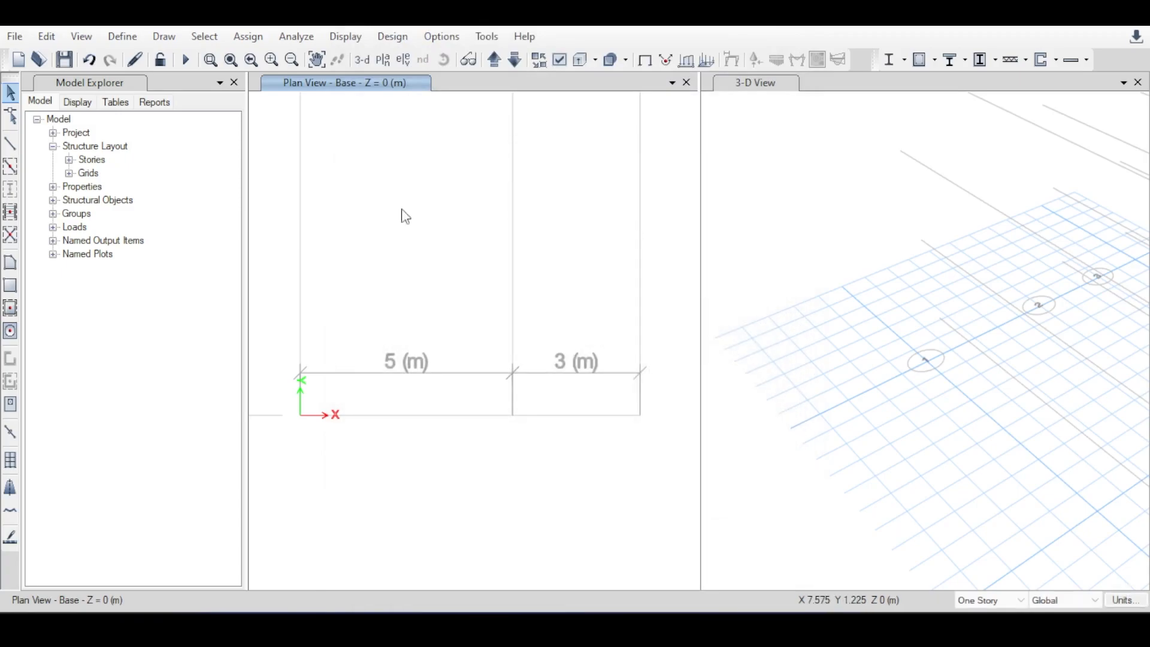
Open the frame section definitions and look through the predefined properties, including ConcBm, ConcCol and SteelCol.
{"action": "left_click", "coordinate": [123, 37]}
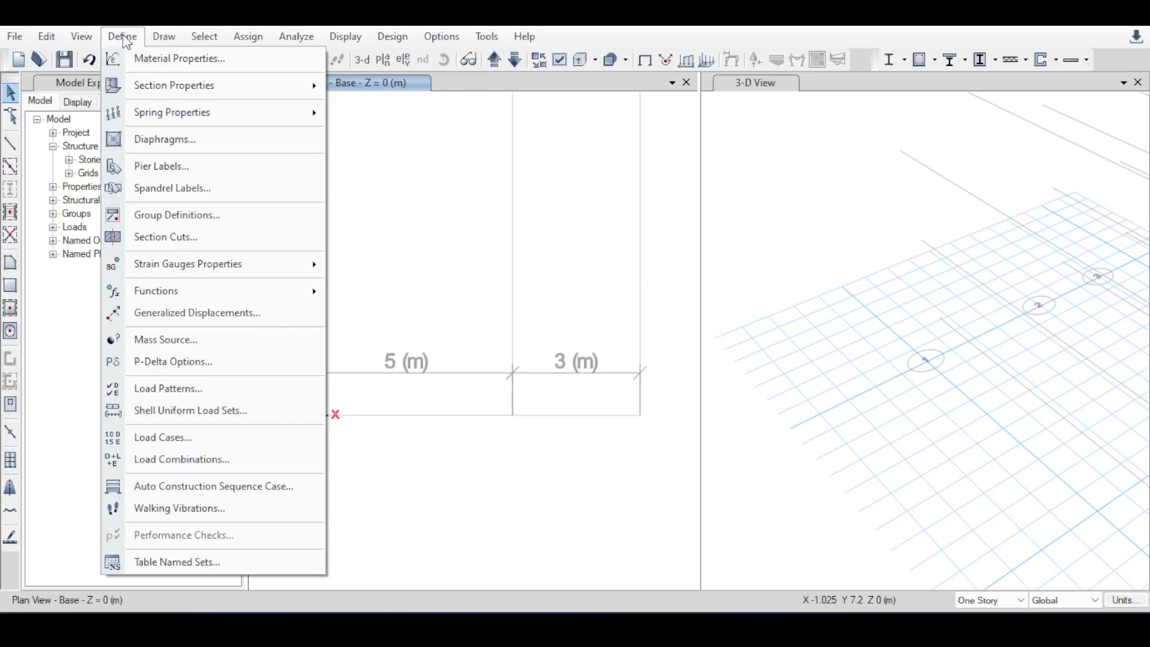
{"action": "left_click", "coordinate": [123, 36]}
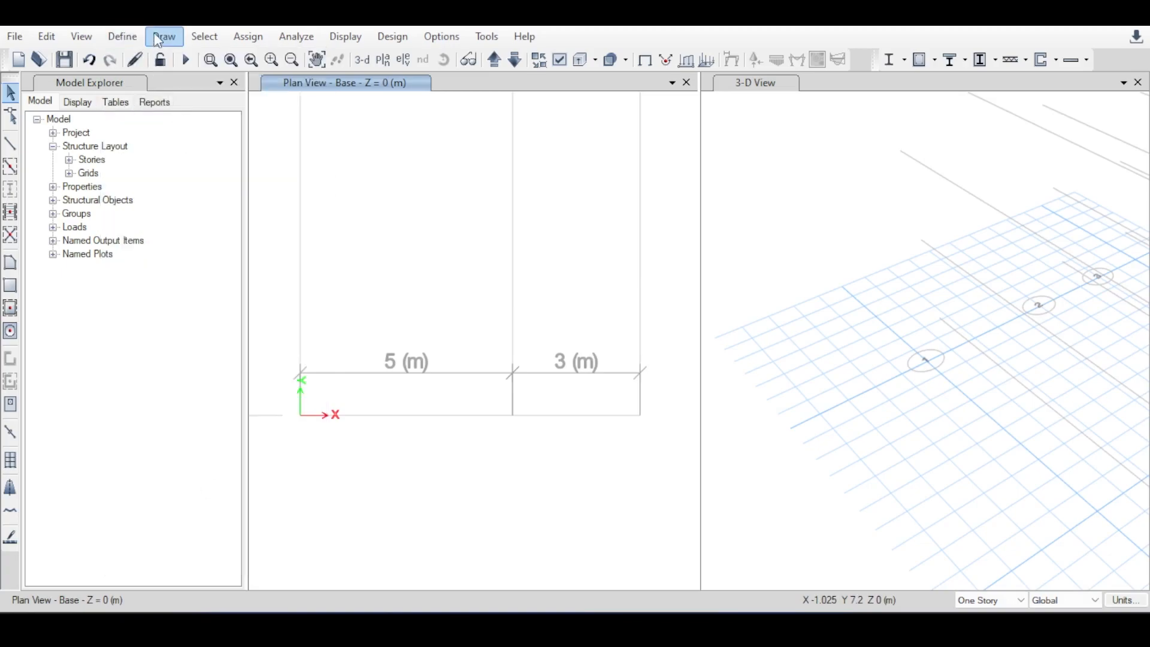
{"action": "left_click", "coordinate": [137, 38]}
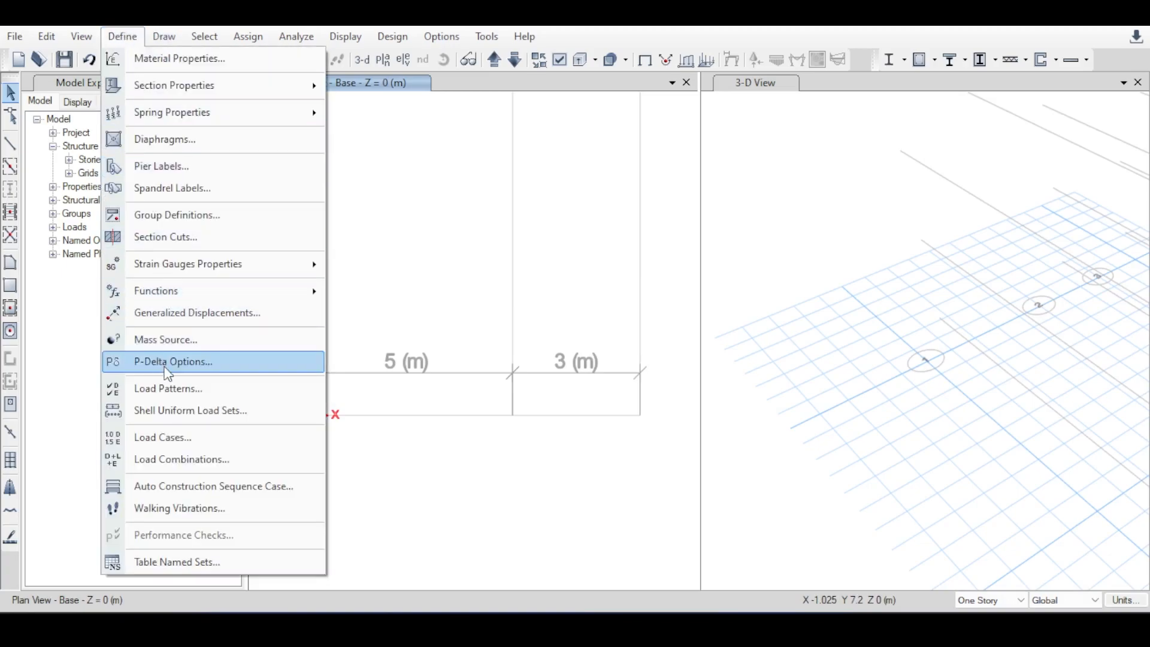
{"action": "mouse_move", "coordinate": [197, 96]}
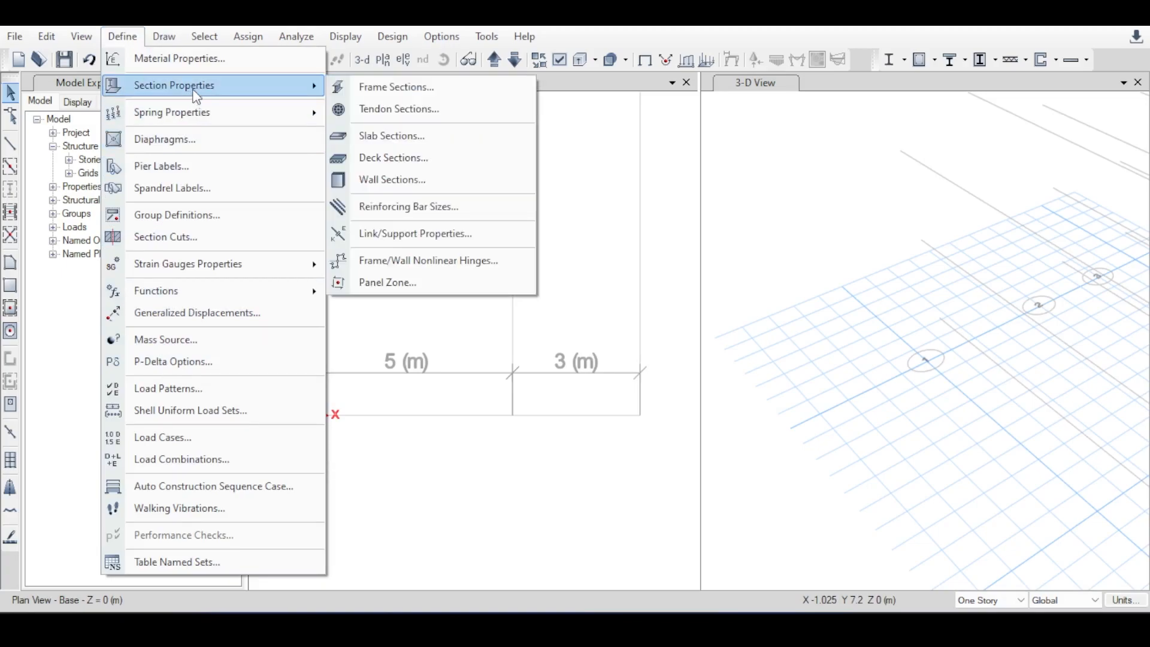
{"action": "left_click", "coordinate": [373, 89]}
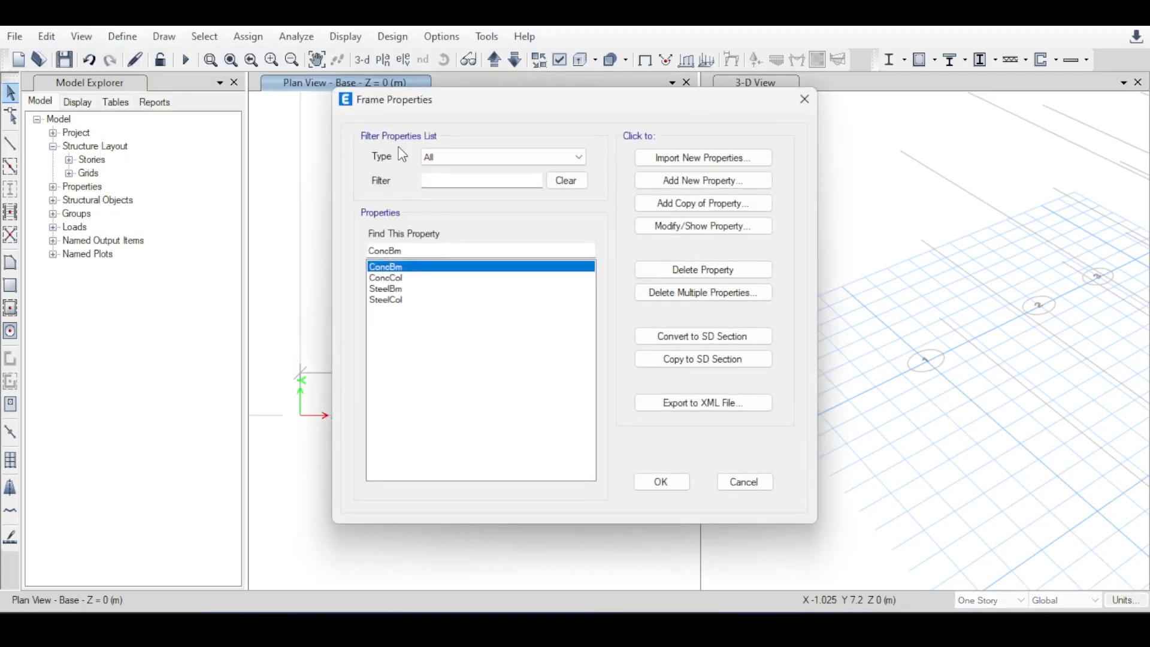
{"action": "left_click", "coordinate": [388, 277]}
{"action": "left_click", "coordinate": [390, 301]}
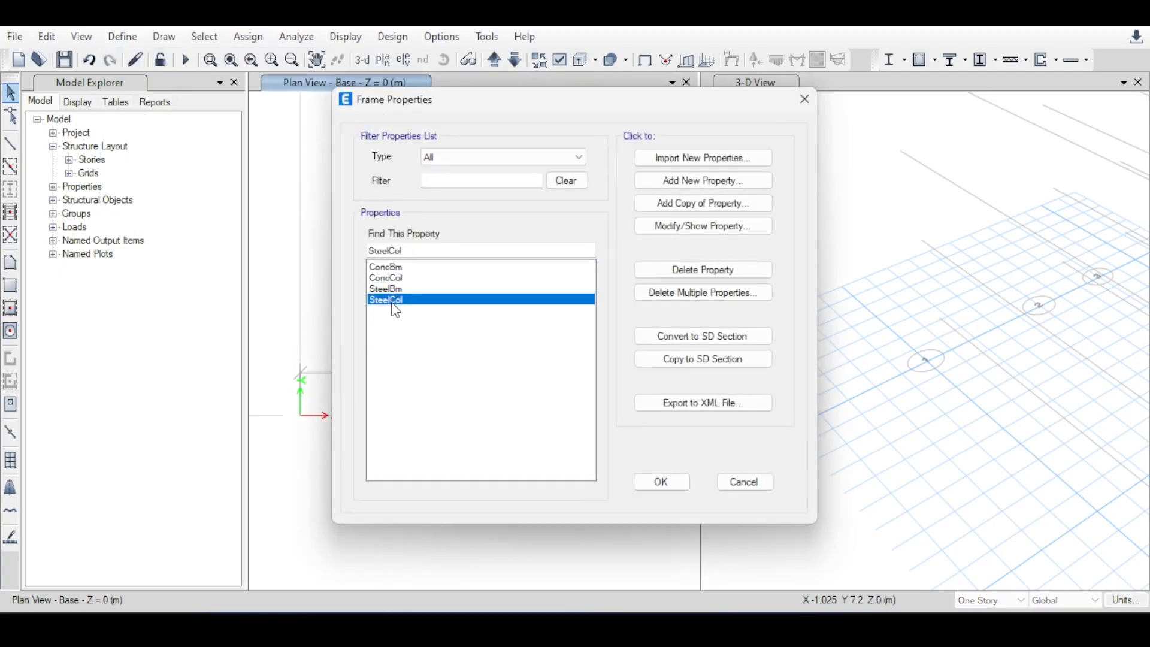
{"action": "left_click", "coordinate": [396, 269]}
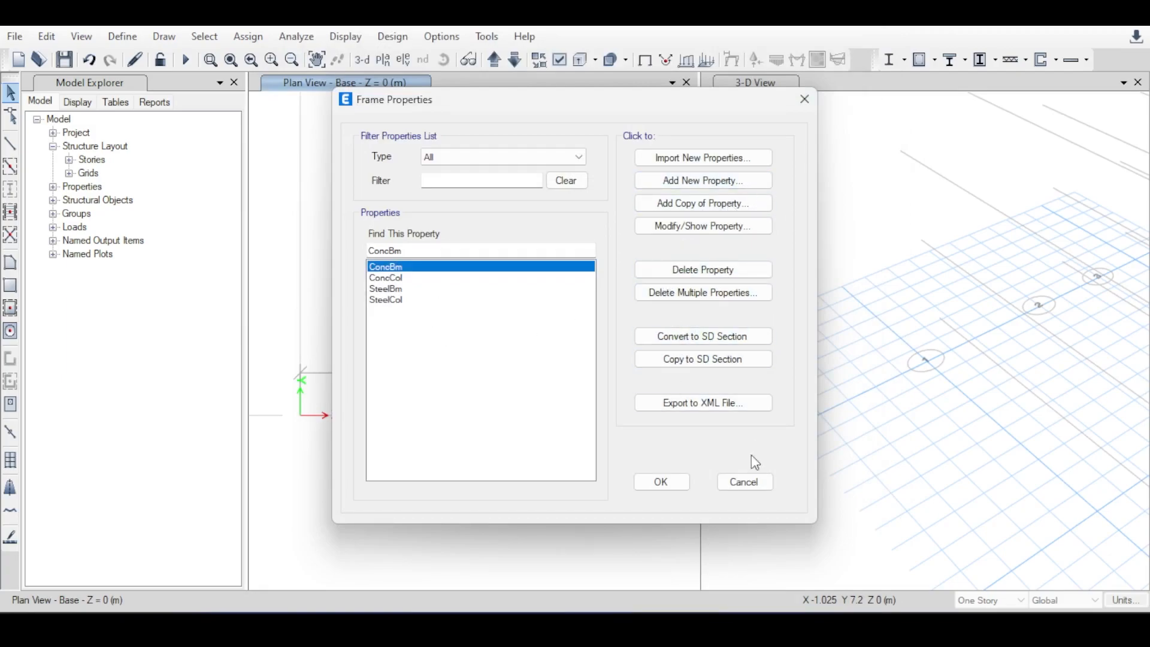
Add a new concrete rectangular frame section and name it BC600x900.
{"action": "left_click", "coordinate": [702, 180]}
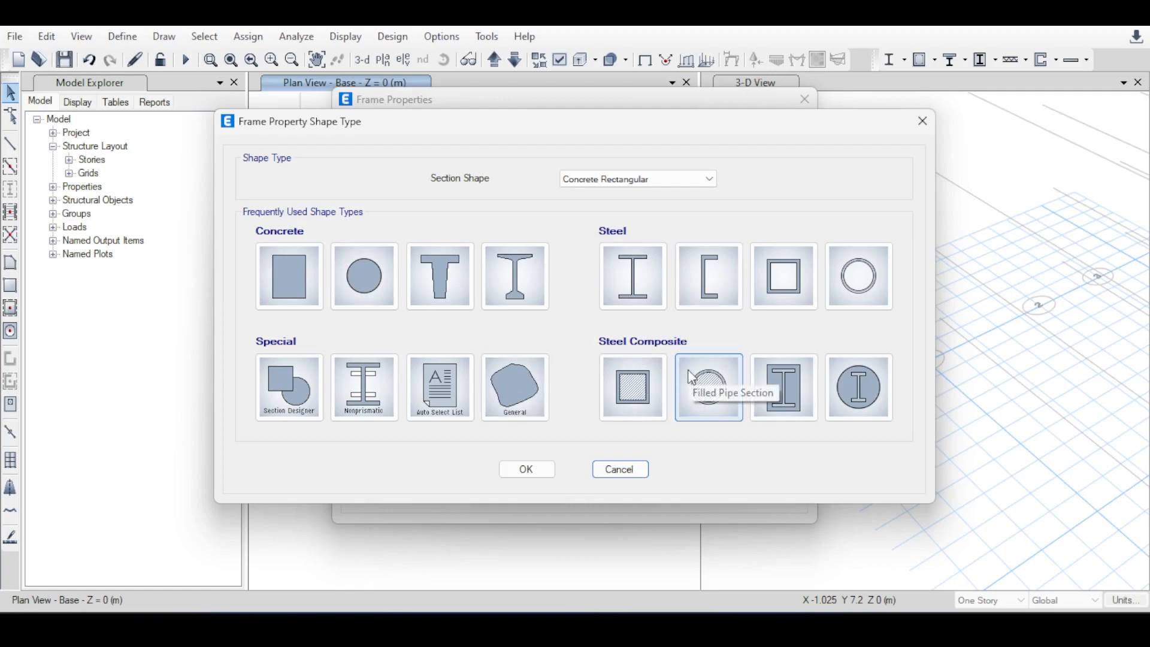
{"action": "left_click", "coordinate": [298, 280]}
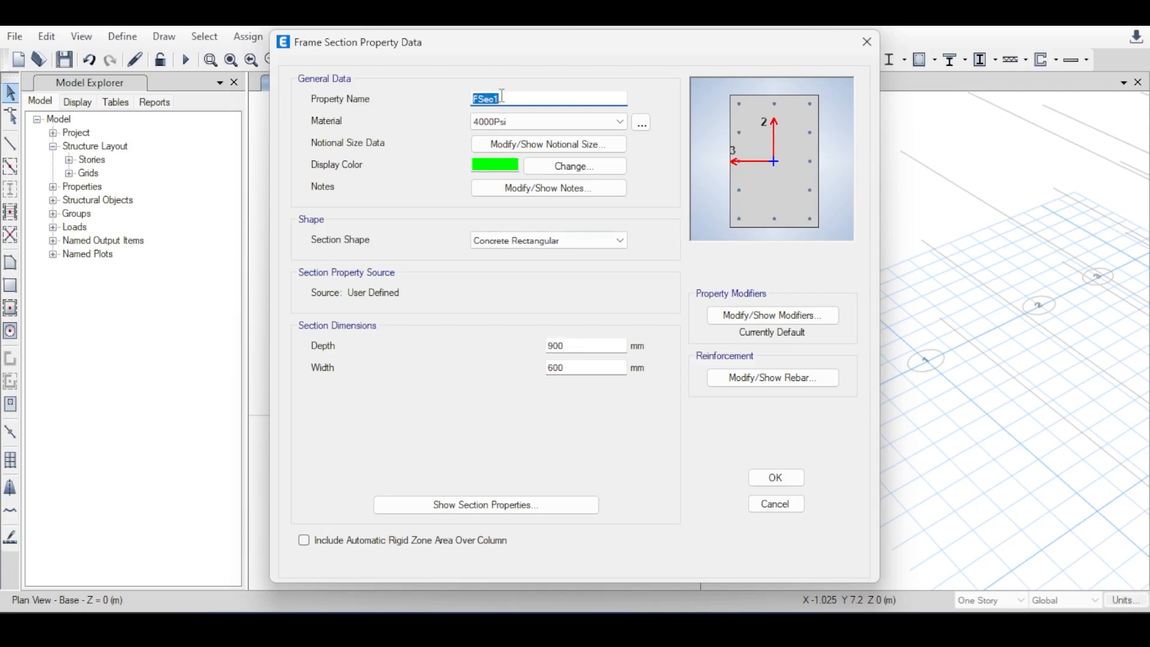
{"action": "type", "text": "BC600x900"}
Check the section's display color and notes without editing them, and set its material to C30/37.
{"action": "left_click", "coordinate": [494, 165]}
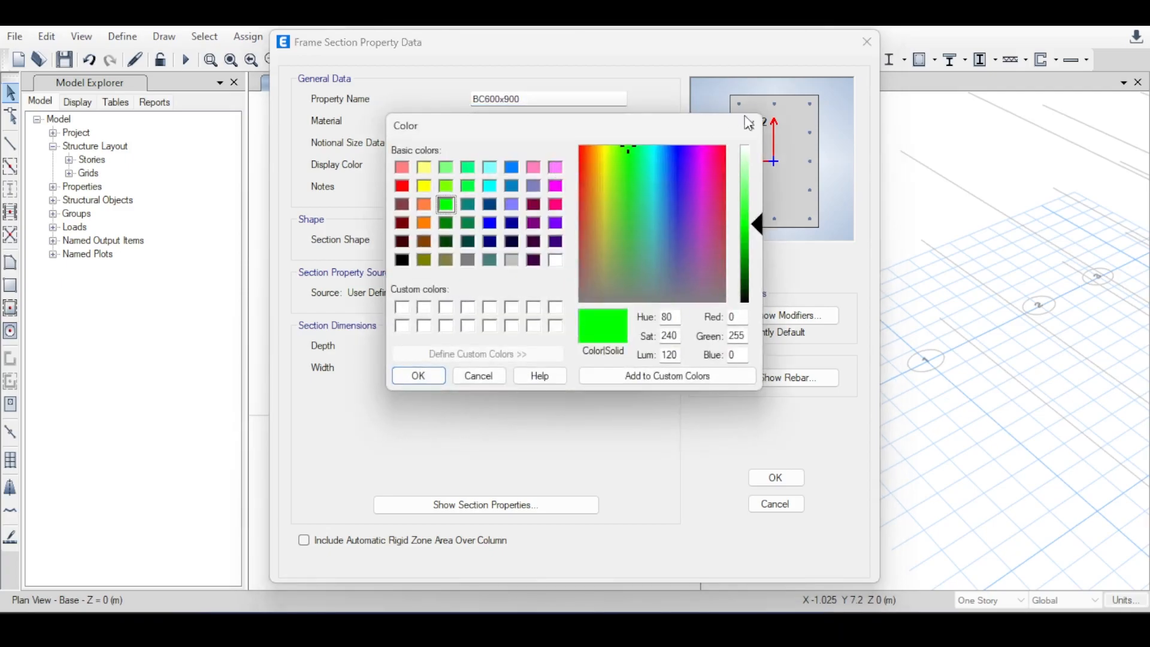
{"action": "left_click", "coordinate": [748, 123]}
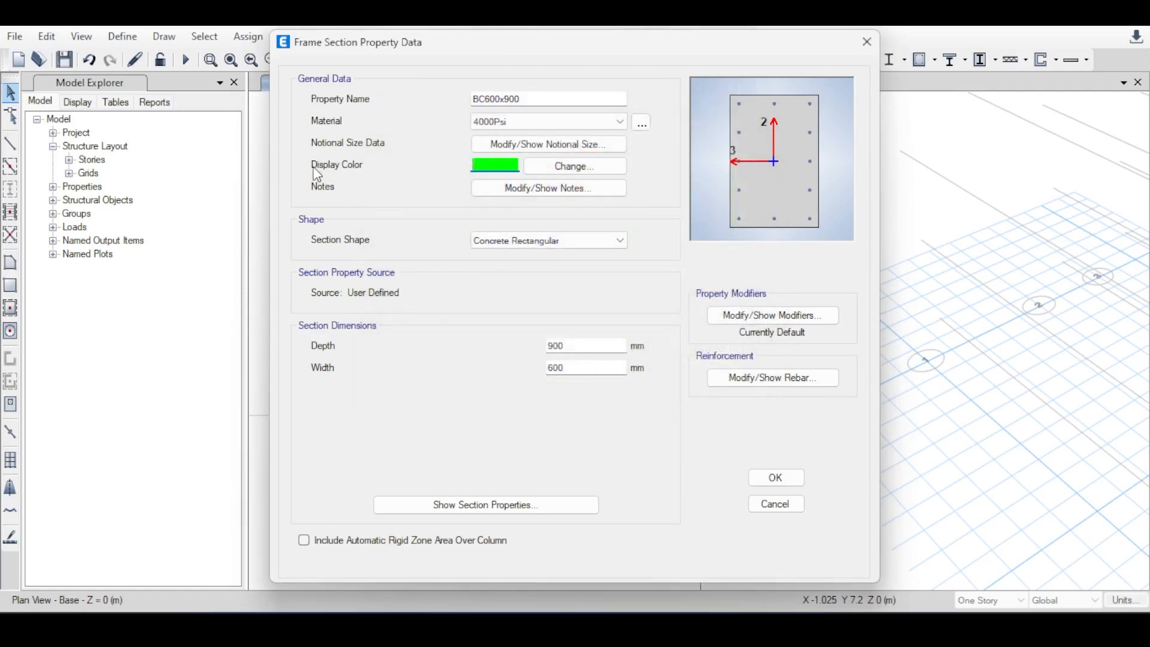
{"action": "left_click", "coordinate": [516, 188]}
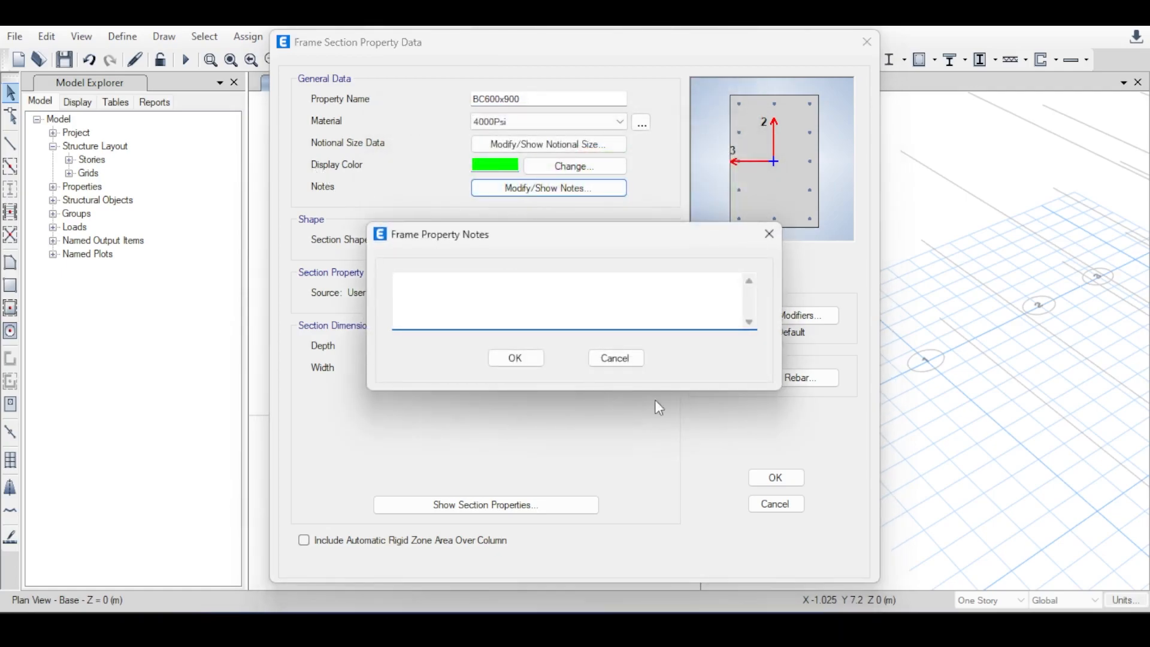
{"action": "left_click", "coordinate": [636, 364]}
{"action": "left_click", "coordinate": [600, 122]}
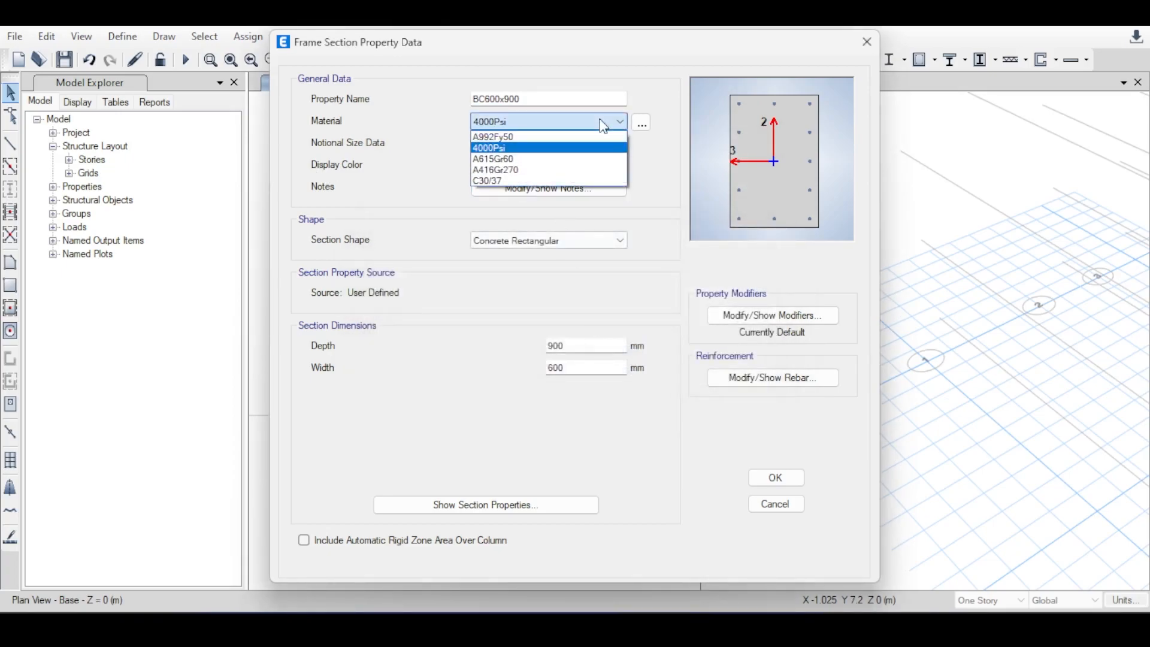
{"action": "left_click", "coordinate": [508, 179]}
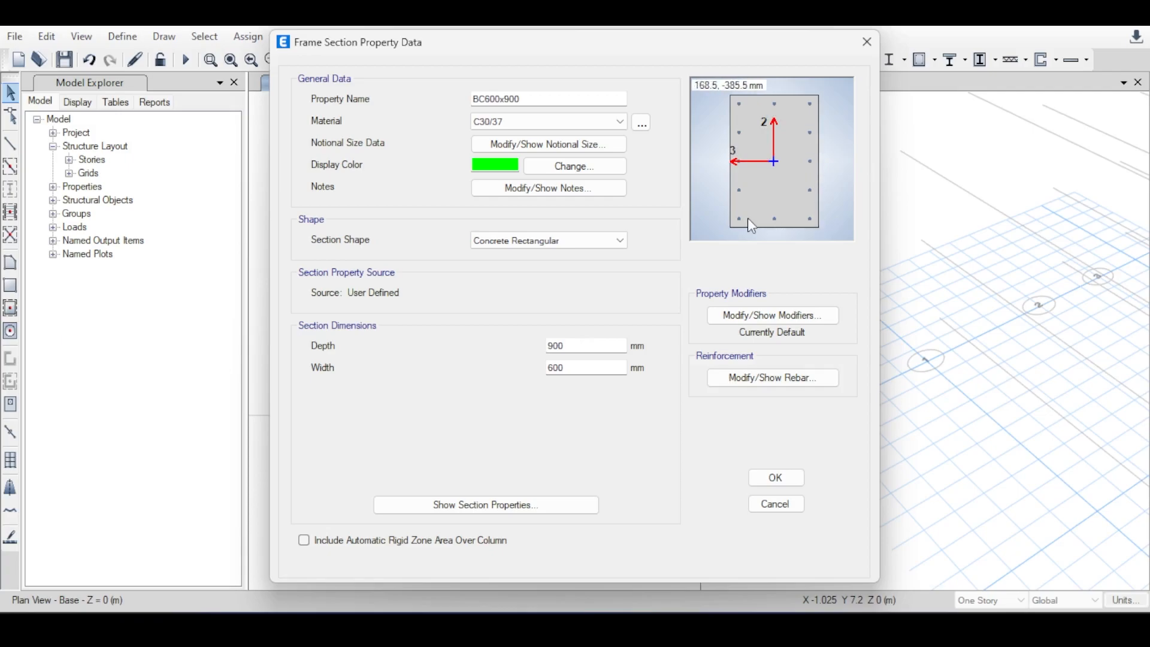
Review the section's reinforcement data and its property/stiffness modification factors, closing both without changes.
{"action": "left_click", "coordinate": [766, 378]}
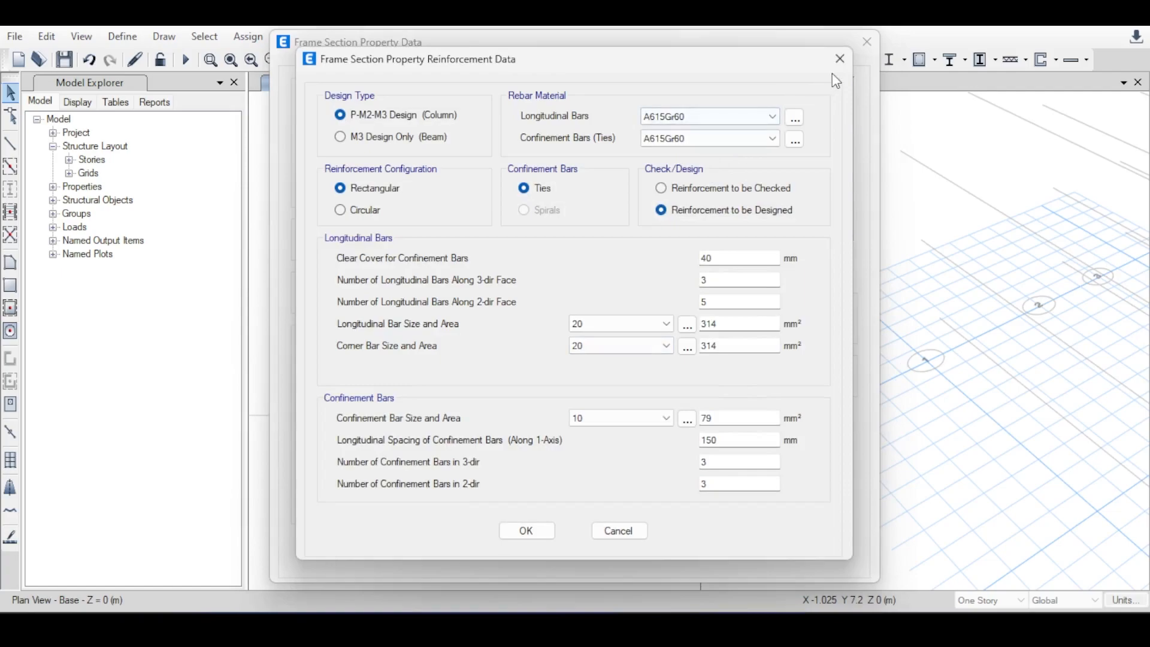
{"action": "left_click", "coordinate": [839, 59]}
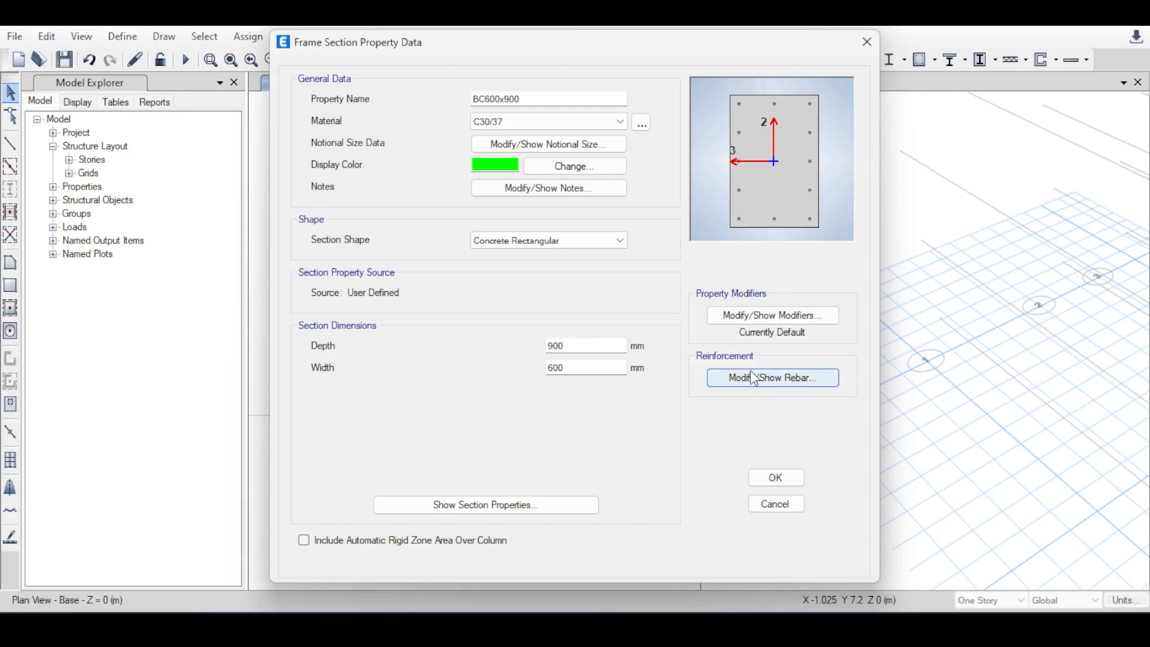
{"action": "left_click", "coordinate": [766, 322]}
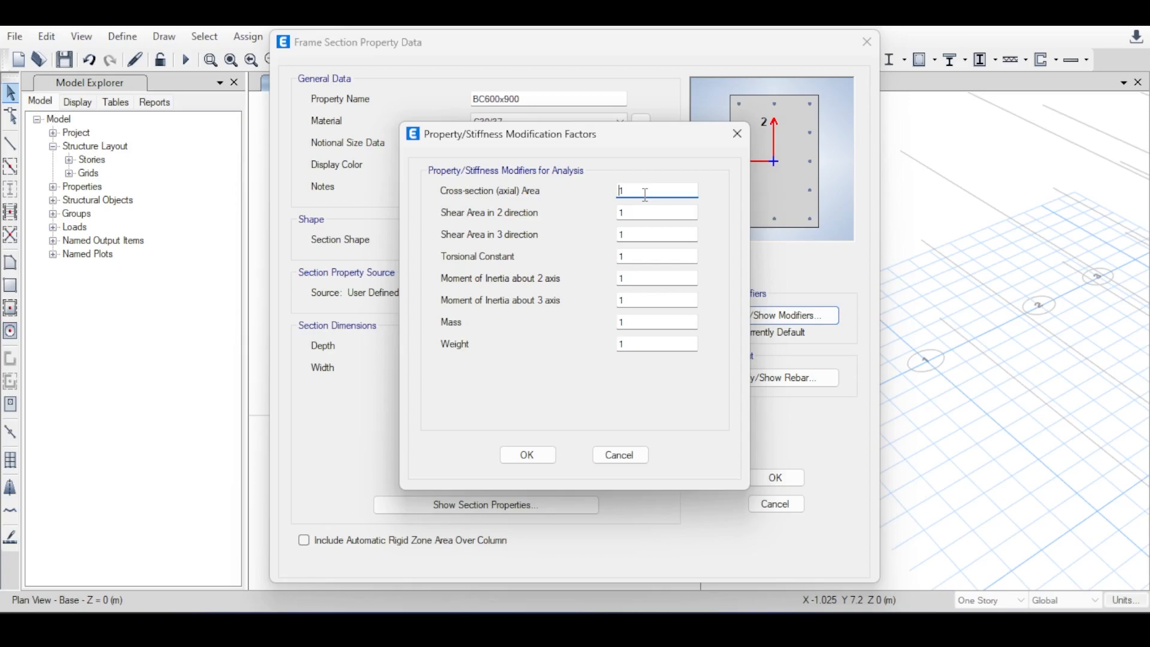
{"action": "left_click", "coordinate": [738, 134]}
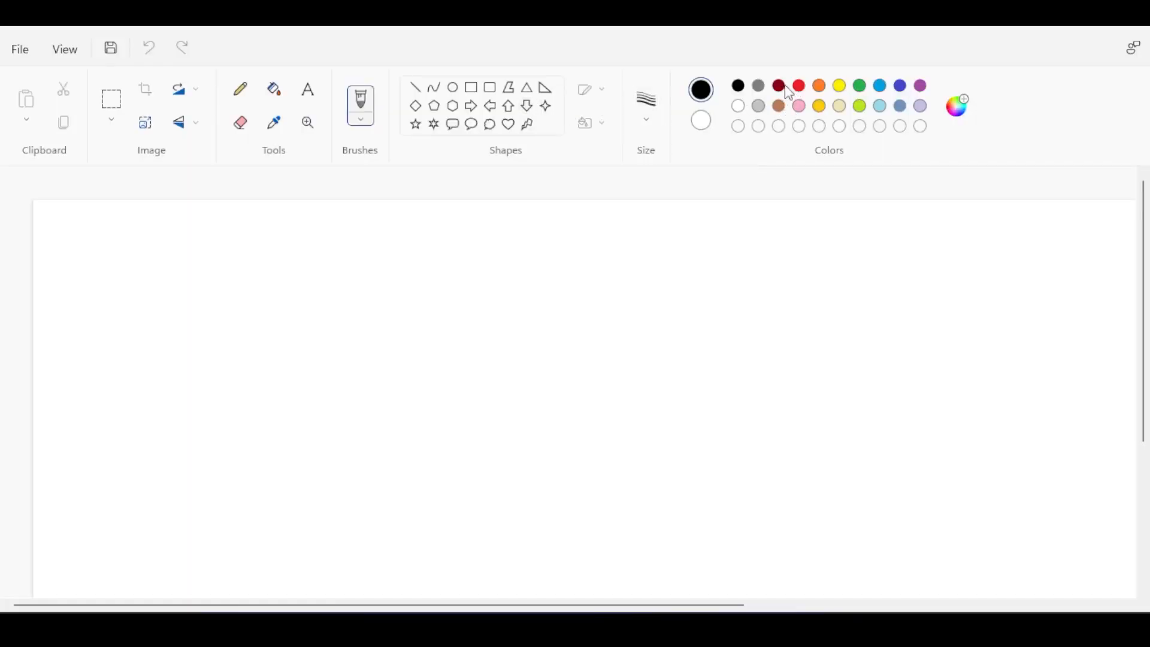
Switch to Paint and sketch a three-dimensional rectangular beam with an end face in black.
{"action": "left_click", "coordinate": [780, 85]}
{"action": "left_click", "coordinate": [738, 85]}
{"action": "mouse_move", "coordinate": [490, 289]}
{"action": "left_mouse_down"}
{"action": "mouse_move", "coordinate": [445, 333]}
{"action": "mouse_move", "coordinate": [172, 344]}
{"action": "left_mouse_up"}
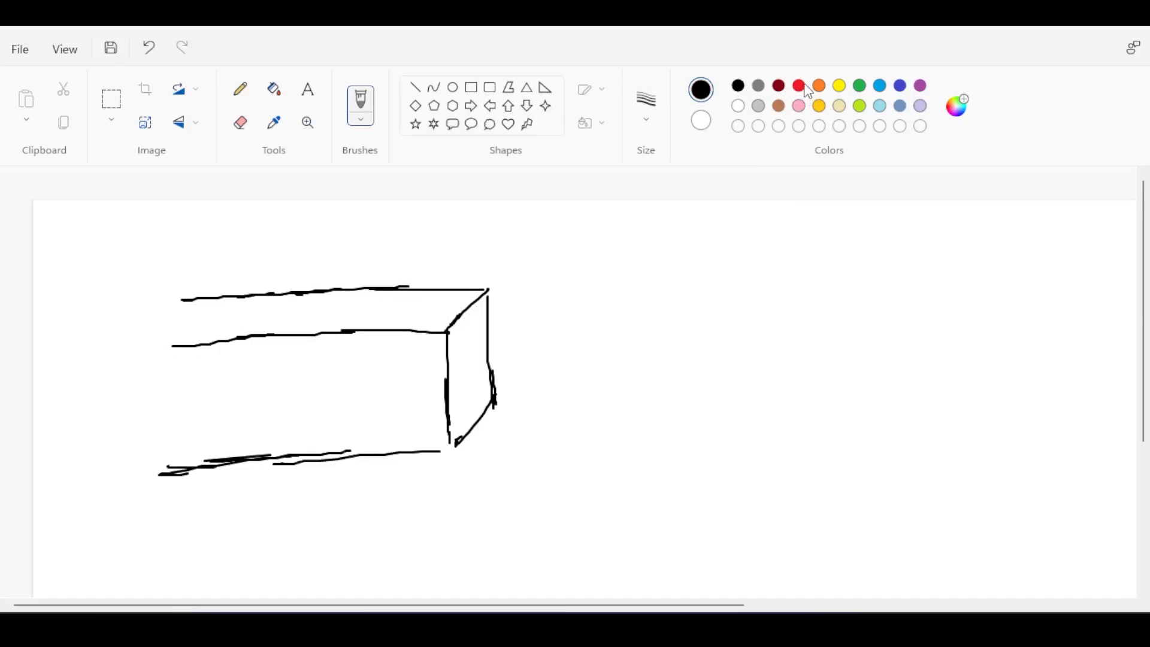
Draw a row of red downward load arrows along the top face of the beam.
{"action": "left_click", "coordinate": [802, 87]}
{"action": "left_click_drag", "start_coordinate": [375, 242], "coordinate": [381, 303]}
{"action": "left_click_drag", "start_coordinate": [340, 252], "coordinate": [354, 295]}
{"action": "mouse_move", "coordinate": [308, 259]}
{"action": "left_mouse_down"}
{"action": "mouse_move", "coordinate": [323, 325]}
{"action": "mouse_move", "coordinate": [328, 309]}
{"action": "mouse_move", "coordinate": [287, 310]}
{"action": "mouse_move", "coordinate": [292, 298]}
{"action": "left_mouse_up"}
{"action": "left_click_drag", "start_coordinate": [252, 254], "coordinate": [264, 303]}
{"action": "left_click_drag", "start_coordinate": [213, 268], "coordinate": [220, 311]}
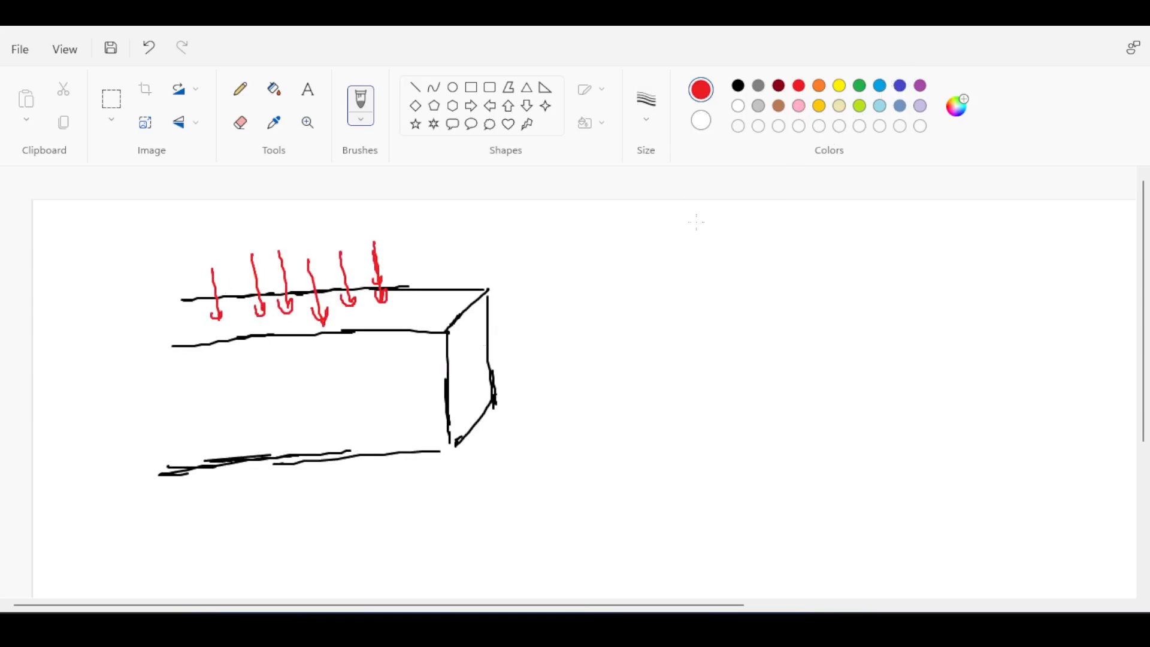
Draw a row of purple diagonal arrows along the lower edge of the beam to show lateral load.
{"action": "left_click", "coordinate": [921, 88]}
{"action": "left_click_drag", "start_coordinate": [417, 393], "coordinate": [355, 478]}
{"action": "mouse_move", "coordinate": [399, 398]}
{"action": "left_mouse_down"}
{"action": "mouse_move", "coordinate": [410, 407]}
{"action": "mouse_move", "coordinate": [310, 464]}
{"action": "left_mouse_up"}
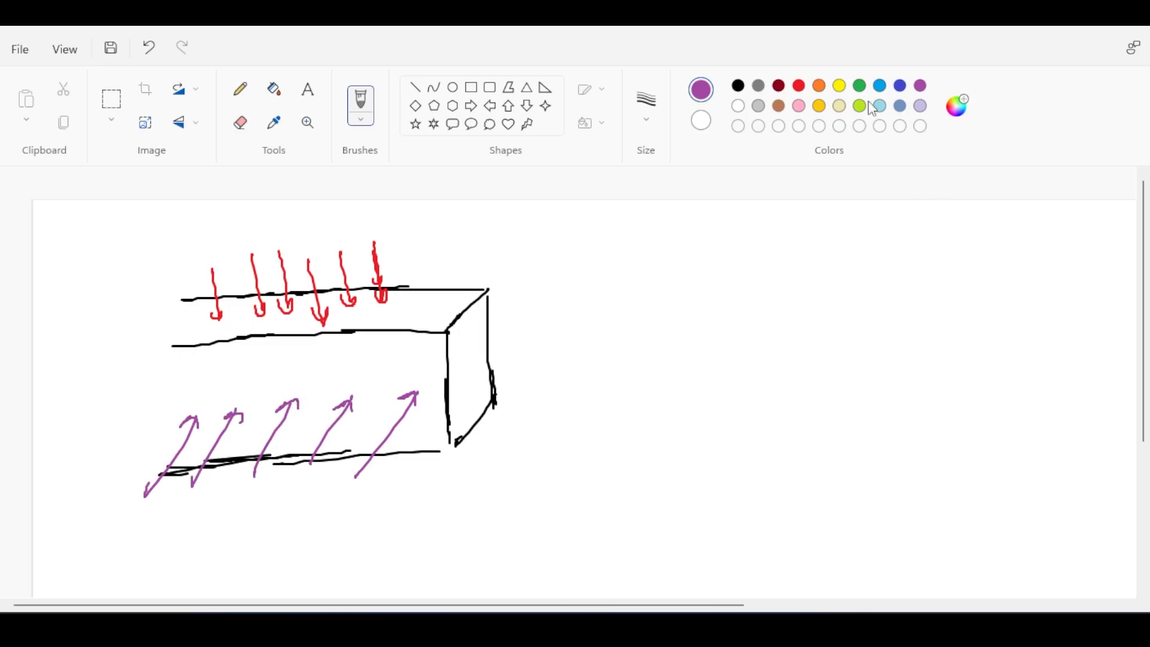
Draw three blue arrows pointing outward from the beam's end face to show axial load.
{"action": "left_click", "coordinate": [900, 85]}
{"action": "left_click_drag", "start_coordinate": [472, 337], "coordinate": [562, 331]}
{"action": "left_click_drag", "start_coordinate": [474, 371], "coordinate": [563, 371]}
{"action": "left_click_drag", "start_coordinate": [557, 365], "coordinate": [559, 375]}
{"action": "left_click_drag", "start_coordinate": [478, 403], "coordinate": [570, 400]}
{"action": "left_click_drag", "start_coordinate": [568, 394], "coordinate": [563, 407]}
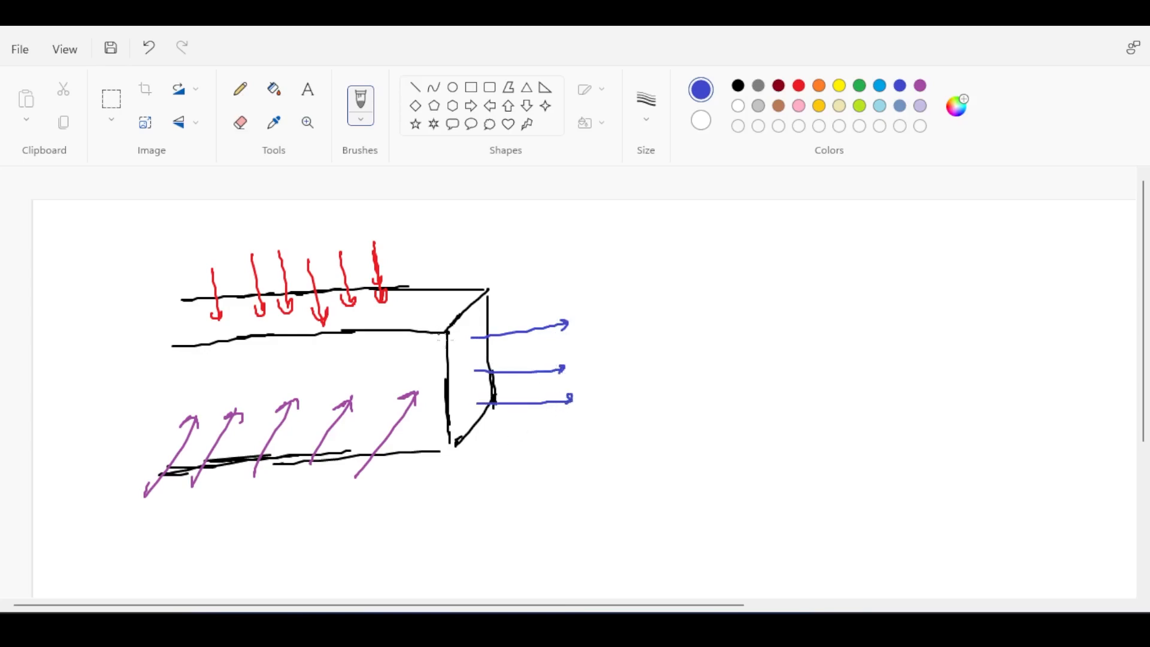
Sketch a second, shorter three-dimensional beam segment in black below the loaded beam.
{"action": "left_click", "coordinate": [740, 87]}
{"action": "scroll", "coordinate": [693, 336], "scroll_direction": "down", "scroll_amount": 4}
{"action": "scroll", "coordinate": [660, 349], "scroll_direction": "up", "scroll_amount": 2}
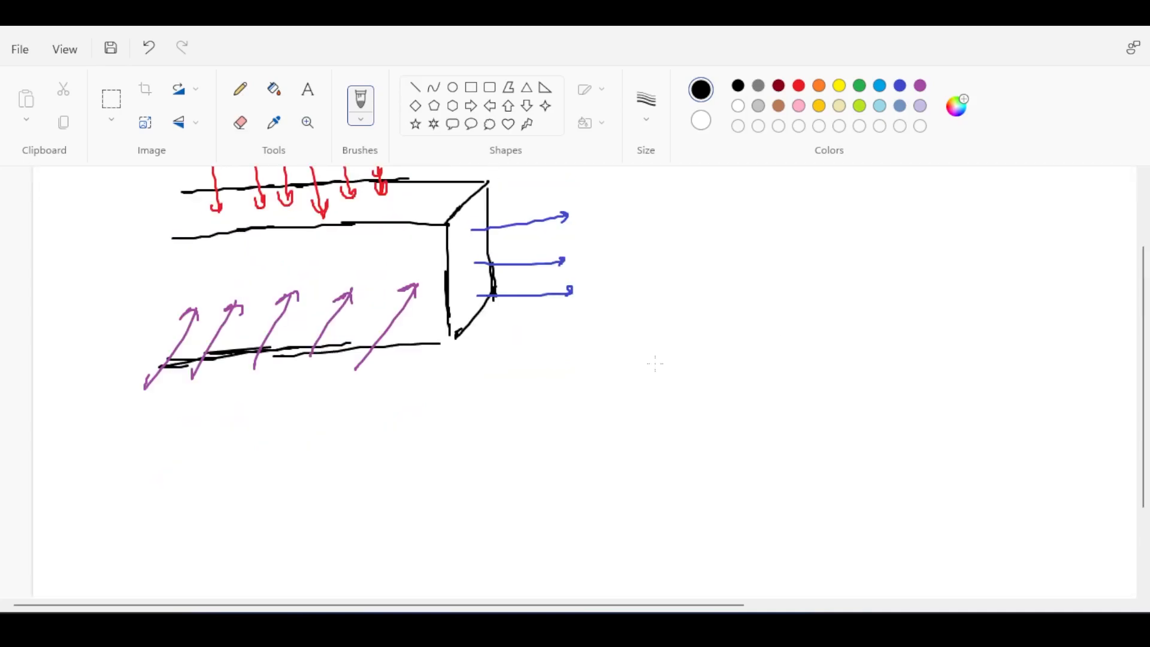
{"action": "mouse_move", "coordinate": [461, 428]}
{"action": "left_mouse_down"}
{"action": "mouse_move", "coordinate": [414, 468]}
{"action": "mouse_move", "coordinate": [413, 562]}
{"action": "mouse_move", "coordinate": [466, 523]}
{"action": "mouse_move", "coordinate": [462, 429]}
{"action": "left_mouse_up"}
{"action": "left_click_drag", "start_coordinate": [412, 468], "coordinate": [264, 472]}
{"action": "left_click_drag", "start_coordinate": [417, 562], "coordinate": [279, 558]}
{"action": "left_click_drag", "start_coordinate": [463, 429], "coordinate": [310, 428]}
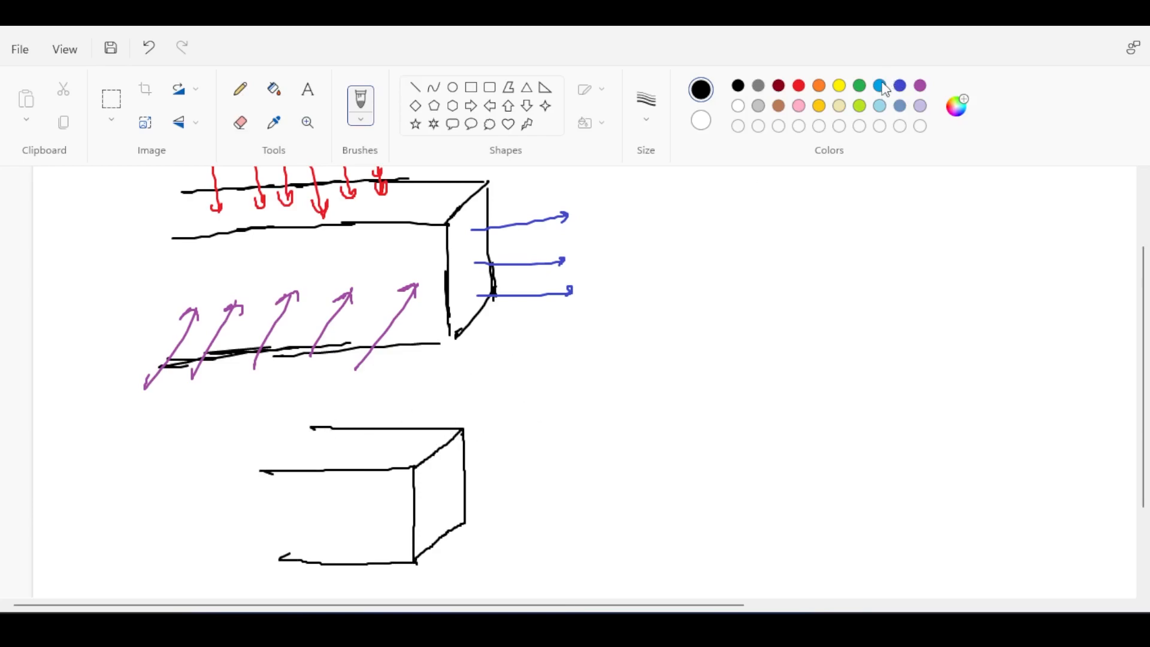
Draw a blue arrow outward from the second beam's end face and label it "Axial".
{"action": "left_click", "coordinate": [898, 88]}
{"action": "mouse_move", "coordinate": [444, 495]}
{"action": "left_mouse_down"}
{"action": "mouse_move", "coordinate": [527, 488]}
{"action": "mouse_move", "coordinate": [538, 497]}
{"action": "mouse_move", "coordinate": [527, 504]}
{"action": "mouse_move", "coordinate": [562, 475]}
{"action": "mouse_move", "coordinate": [570, 495]}
{"action": "mouse_move", "coordinate": [568, 486]}
{"action": "left_mouse_up"}
{"action": "left_click_drag", "start_coordinate": [578, 483], "coordinate": [577, 494]}
{"action": "left_click_drag", "start_coordinate": [590, 484], "coordinate": [608, 495]}
{"action": "left_click_drag", "start_coordinate": [616, 469], "coordinate": [614, 493]}
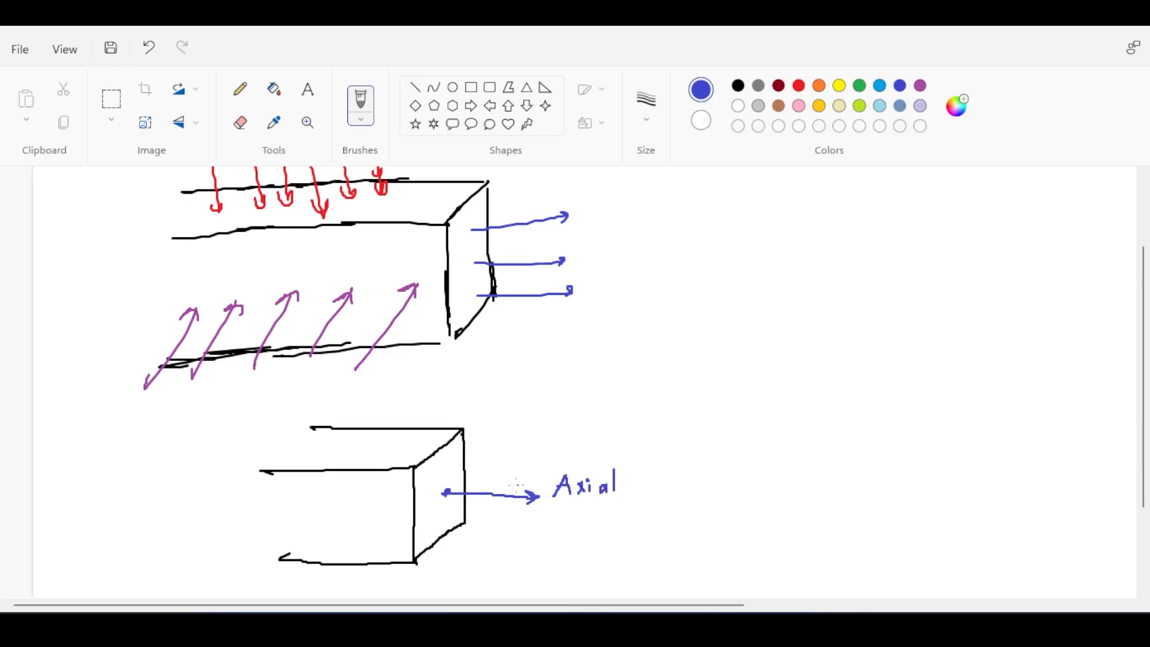
Number the blue axial arrow 1 and write "F1 axial" in blue beside its label.
{"action": "left_click_drag", "start_coordinate": [499, 473], "coordinate": [504, 485]}
{"action": "mouse_move", "coordinate": [668, 466]}
{"action": "left_mouse_down"}
{"action": "mouse_move", "coordinate": [687, 463]}
{"action": "mouse_move", "coordinate": [665, 489]}
{"action": "mouse_move", "coordinate": [718, 482]}
{"action": "left_mouse_up"}
{"action": "left_click_drag", "start_coordinate": [724, 472], "coordinate": [731, 483]}
{"action": "mouse_move", "coordinate": [731, 472]}
{"action": "left_mouse_down"}
{"action": "mouse_move", "coordinate": [724, 483]}
{"action": "mouse_move", "coordinate": [739, 482]}
{"action": "left_mouse_up"}
{"action": "left_click_drag", "start_coordinate": [755, 472], "coordinate": [757, 479]}
{"action": "left_click_drag", "start_coordinate": [762, 460], "coordinate": [766, 477]}
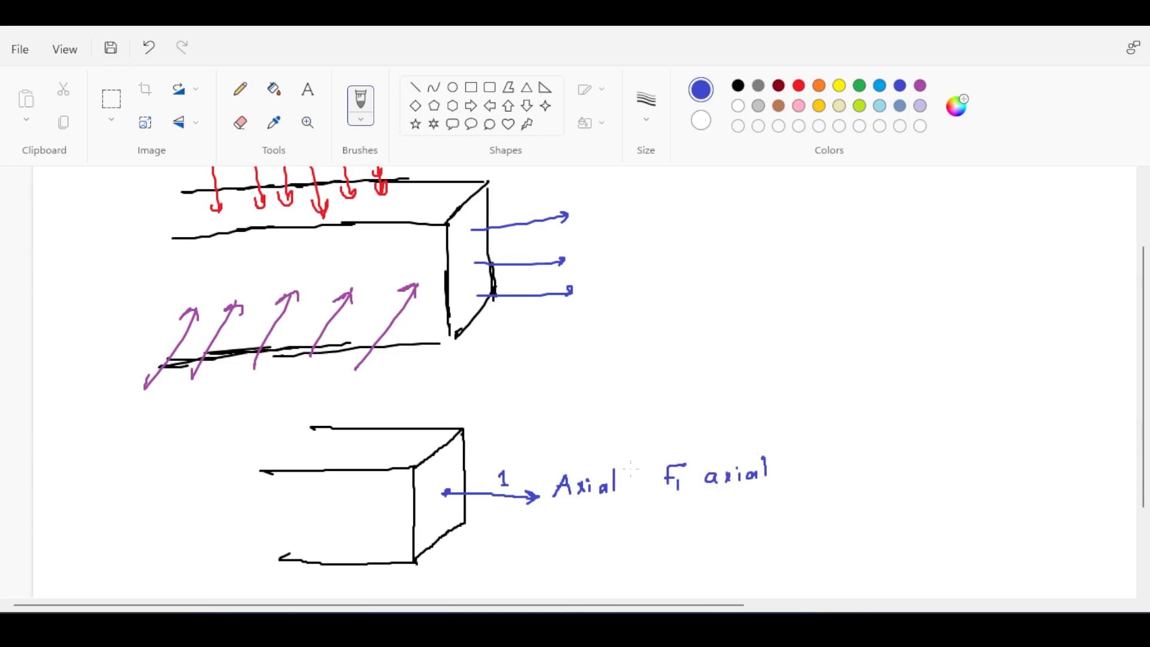
Draw a blue rotation arrow around axis 1 and write "M1 Torsion" below the "F1 axial" note.
{"action": "mouse_move", "coordinate": [534, 481]}
{"action": "left_mouse_down"}
{"action": "mouse_move", "coordinate": [518, 475]}
{"action": "mouse_move", "coordinate": [519, 522]}
{"action": "mouse_move", "coordinate": [544, 516]}
{"action": "left_mouse_up"}
{"action": "mouse_move", "coordinate": [659, 523]}
{"action": "left_mouse_down"}
{"action": "mouse_move", "coordinate": [669, 504]}
{"action": "mouse_move", "coordinate": [688, 528]}
{"action": "mouse_move", "coordinate": [752, 500]}
{"action": "mouse_move", "coordinate": [735, 519]}
{"action": "mouse_move", "coordinate": [746, 516]}
{"action": "left_mouse_up"}
{"action": "mouse_move", "coordinate": [759, 519]}
{"action": "left_mouse_down"}
{"action": "mouse_move", "coordinate": [761, 507]}
{"action": "mouse_move", "coordinate": [770, 517]}
{"action": "left_mouse_up"}
{"action": "left_click_drag", "start_coordinate": [781, 509], "coordinate": [781, 518]}
{"action": "left_click_drag", "start_coordinate": [791, 509], "coordinate": [789, 510]}
{"action": "left_click_drag", "start_coordinate": [799, 519], "coordinate": [811, 518]}
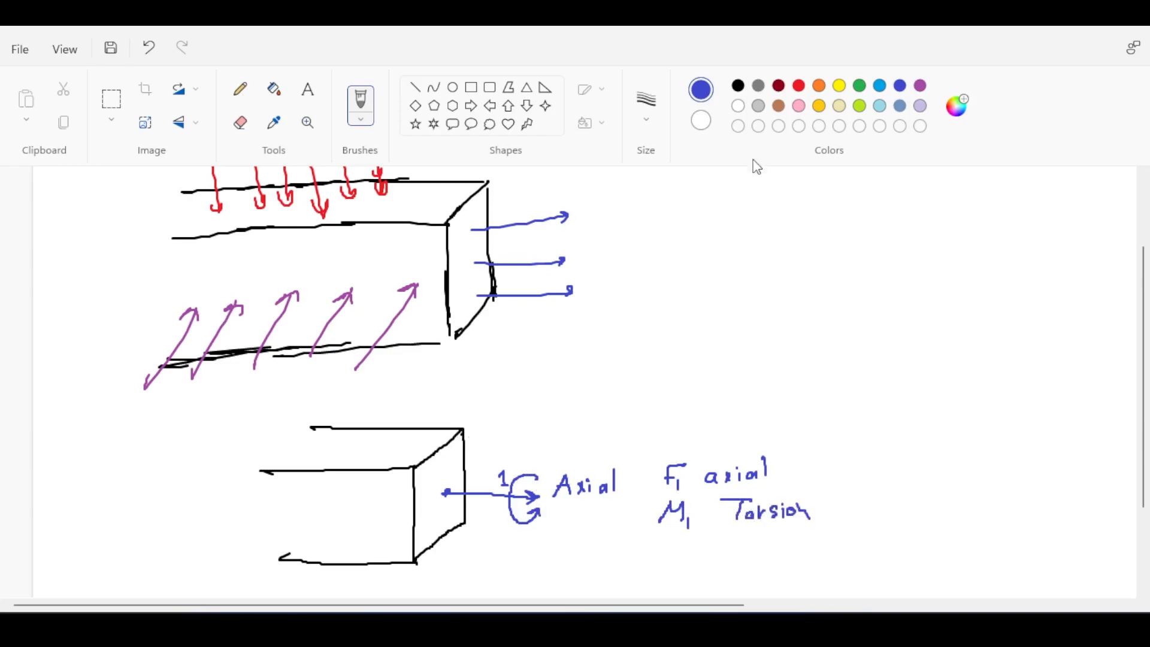
Draw a red upward arrow from the second beam's end face and label it "F2 in plane V".
{"action": "left_click", "coordinate": [799, 86]}
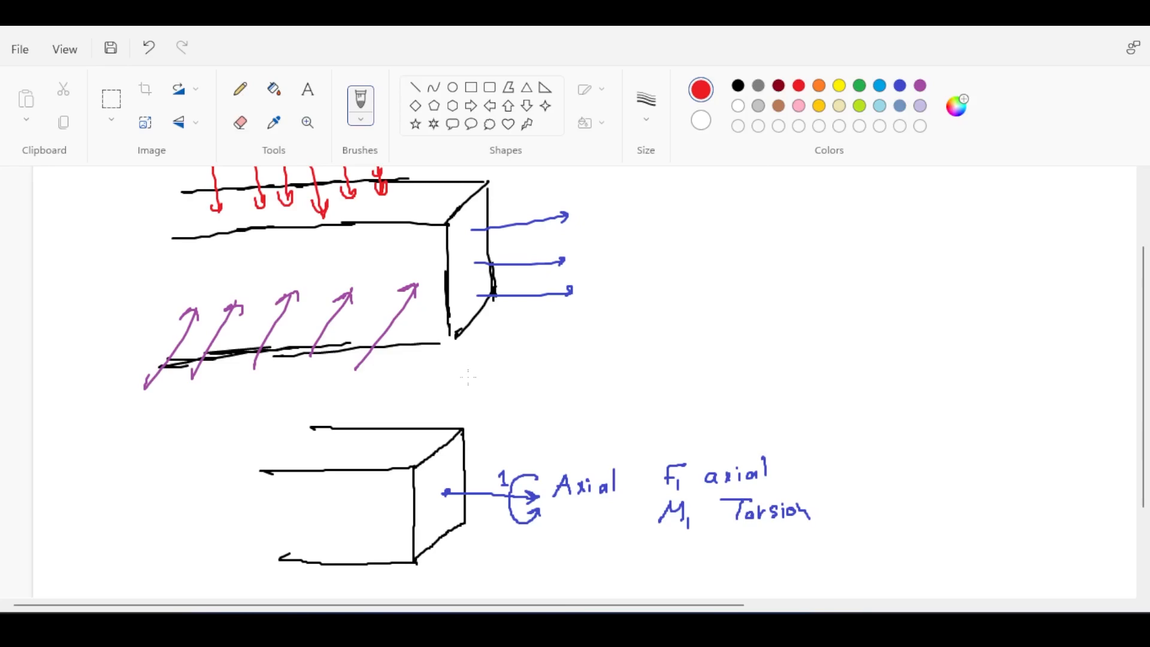
{"action": "mouse_move", "coordinate": [446, 492]}
{"action": "left_mouse_down"}
{"action": "mouse_move", "coordinate": [446, 414]}
{"action": "mouse_move", "coordinate": [451, 425]}
{"action": "left_mouse_up"}
{"action": "mouse_move", "coordinate": [446, 417]}
{"action": "left_mouse_down"}
{"action": "mouse_move", "coordinate": [450, 358]}
{"action": "mouse_move", "coordinate": [444, 367]}
{"action": "mouse_move", "coordinate": [474, 387]}
{"action": "left_mouse_up"}
{"action": "mouse_move", "coordinate": [473, 391]}
{"action": "left_mouse_down"}
{"action": "mouse_move", "coordinate": [532, 383]}
{"action": "mouse_move", "coordinate": [536, 394]}
{"action": "left_mouse_up"}
{"action": "mouse_move", "coordinate": [555, 384]}
{"action": "left_mouse_down"}
{"action": "mouse_move", "coordinate": [554, 405]}
{"action": "mouse_move", "coordinate": [555, 394]}
{"action": "mouse_move", "coordinate": [619, 389]}
{"action": "mouse_move", "coordinate": [647, 371]}
{"action": "left_mouse_up"}
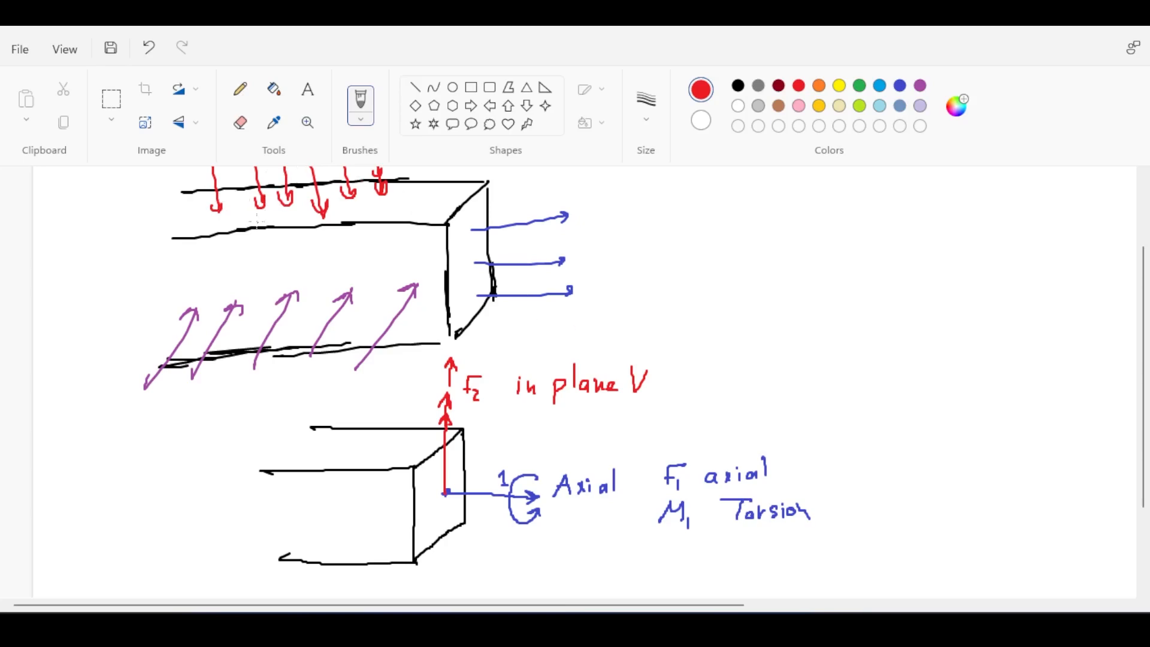
Add a short red arrow on the first beam, and a red rotation arrow around axis 2 with the note "M2 out of plane bending".
{"action": "mouse_move", "coordinate": [162, 216]}
{"action": "left_mouse_down"}
{"action": "mouse_move", "coordinate": [202, 202]}
{"action": "mouse_move", "coordinate": [209, 215]}
{"action": "left_mouse_up"}
{"action": "mouse_move", "coordinate": [433, 407]}
{"action": "left_mouse_down"}
{"action": "mouse_move", "coordinate": [414, 419]}
{"action": "mouse_move", "coordinate": [476, 423]}
{"action": "mouse_move", "coordinate": [465, 408]}
{"action": "mouse_move", "coordinate": [473, 403]}
{"action": "mouse_move", "coordinate": [551, 427]}
{"action": "mouse_move", "coordinate": [594, 413]}
{"action": "mouse_move", "coordinate": [620, 424]}
{"action": "left_mouse_up"}
{"action": "left_click_drag", "start_coordinate": [613, 413], "coordinate": [625, 412]}
{"action": "mouse_move", "coordinate": [640, 414]}
{"action": "left_mouse_down"}
{"action": "mouse_move", "coordinate": [664, 435]}
{"action": "mouse_move", "coordinate": [712, 409]}
{"action": "left_mouse_up"}
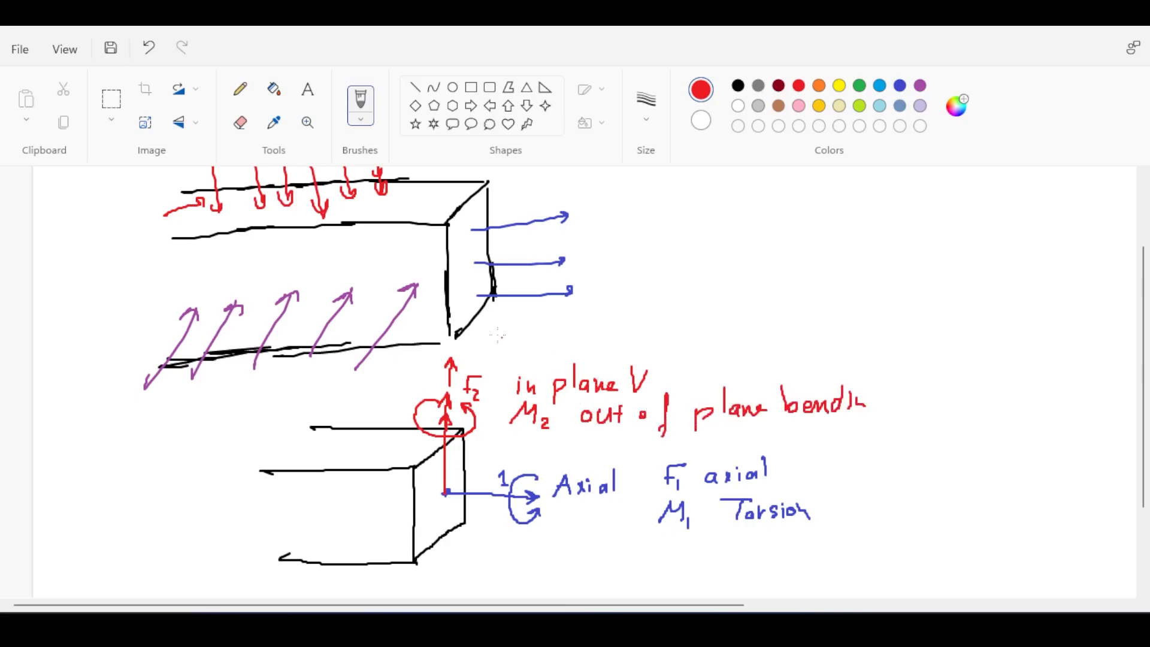
Circle the "M2 out of plane bending" note in purple and link it with an arrow to the beam's purple load arrows.
{"action": "left_click", "coordinate": [920, 86]}
{"action": "mouse_move", "coordinate": [519, 431]}
{"action": "left_mouse_down"}
{"action": "mouse_move", "coordinate": [751, 429]}
{"action": "mouse_move", "coordinate": [873, 406]}
{"action": "mouse_move", "coordinate": [865, 382]}
{"action": "mouse_move", "coordinate": [759, 380]}
{"action": "mouse_move", "coordinate": [643, 391]}
{"action": "mouse_move", "coordinate": [519, 431]}
{"action": "mouse_move", "coordinate": [424, 326]}
{"action": "left_mouse_up"}
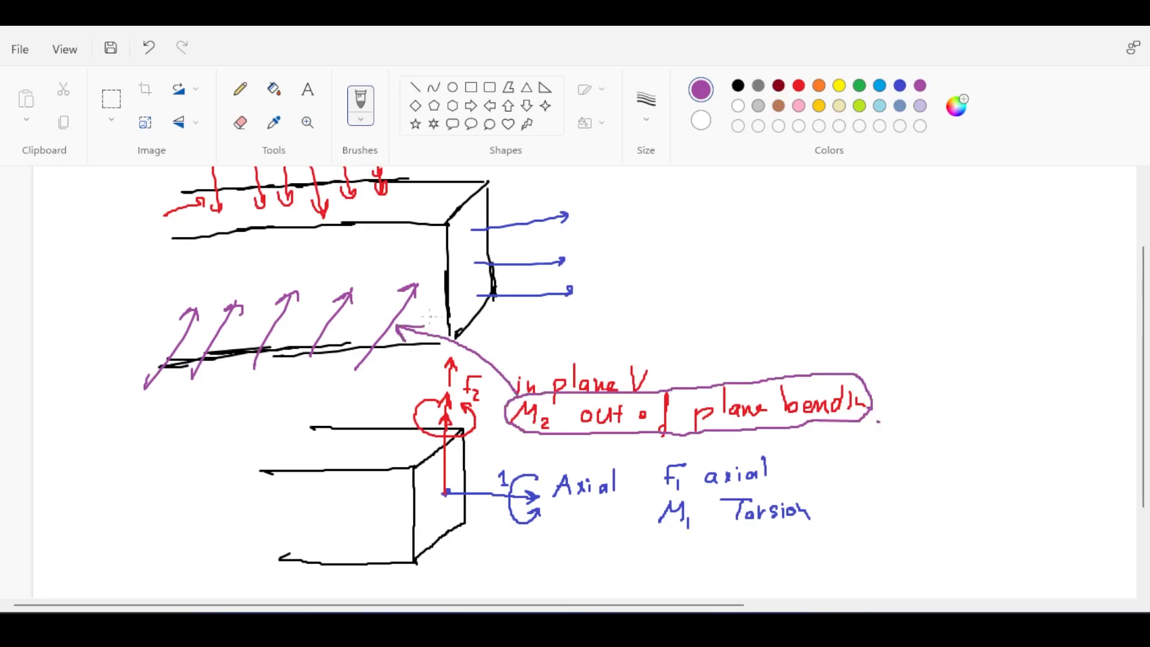
{"action": "mouse_move", "coordinate": [454, 277]}
{"action": "left_mouse_down"}
{"action": "mouse_move", "coordinate": [272, 267]}
{"action": "mouse_move", "coordinate": [170, 315]}
{"action": "left_mouse_up"}
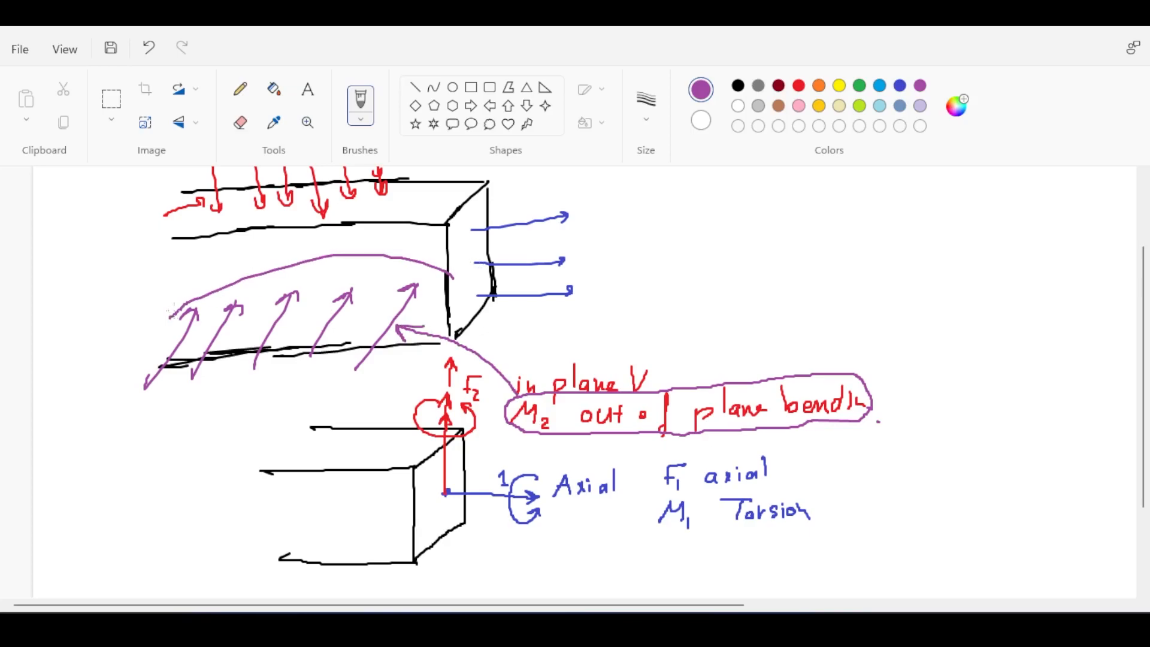
{"action": "key", "text": "ctrl+z"}
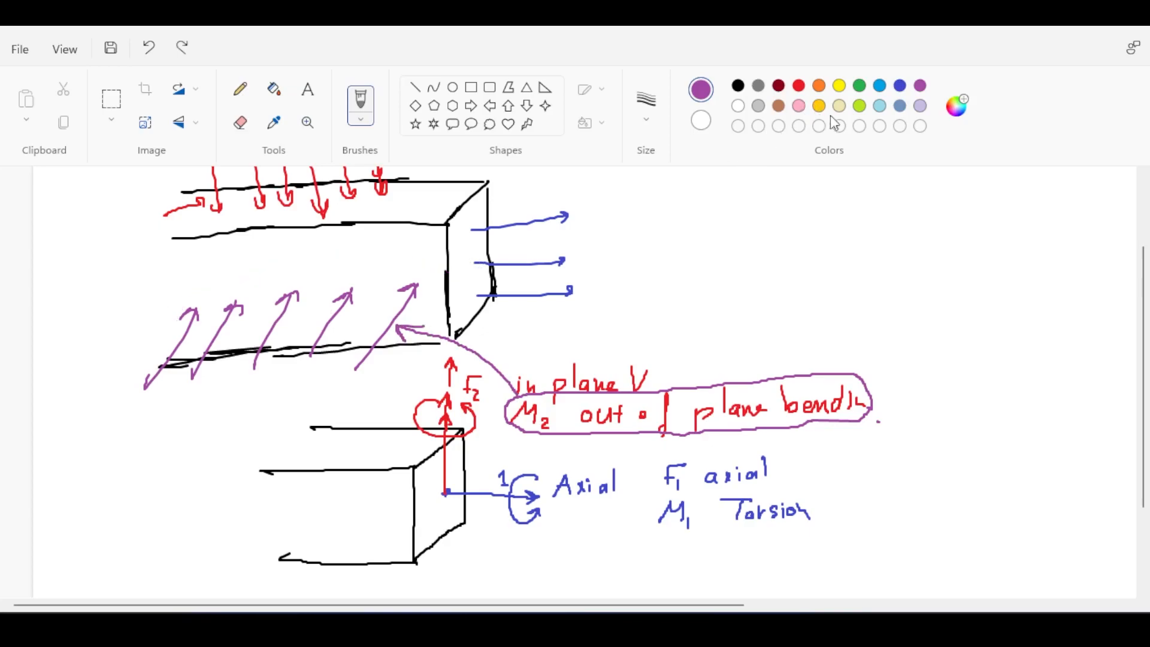
Draw a green axis 3 arrow from the second beam's end face, and label it "3", "F3" and "out of plane shear".
{"action": "left_click", "coordinate": [900, 88]}
{"action": "left_click", "coordinate": [819, 87]}
{"action": "left_click", "coordinate": [859, 86]}
{"action": "left_click_drag", "start_coordinate": [444, 494], "coordinate": [391, 527]}
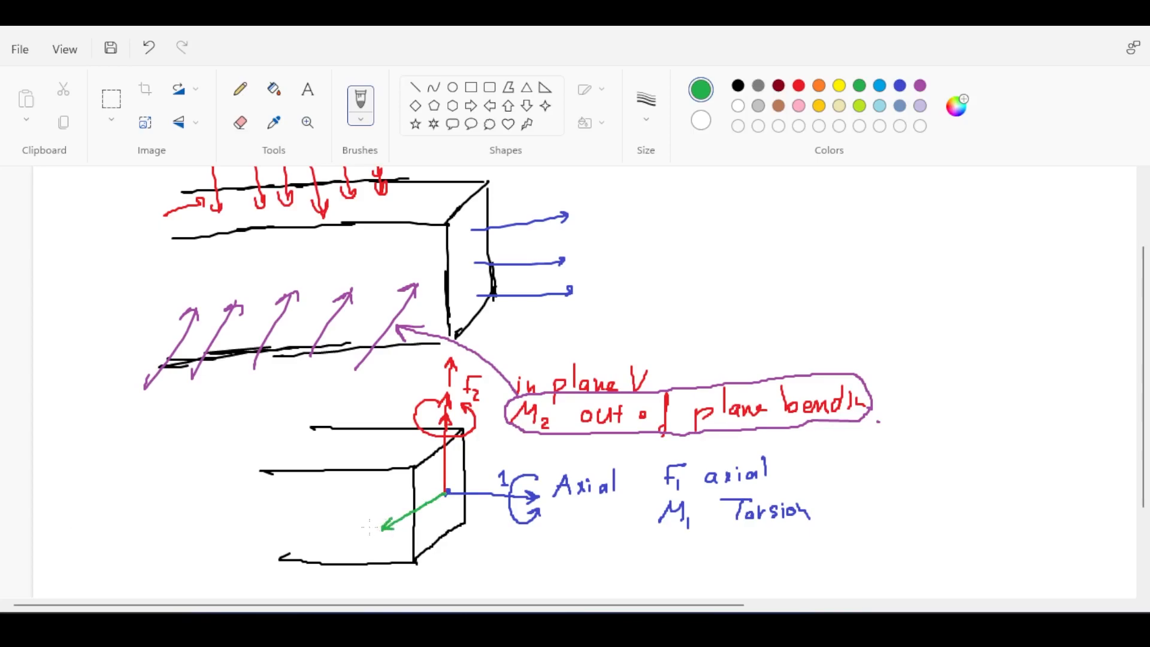
{"action": "mouse_move", "coordinate": [359, 516]}
{"action": "left_mouse_down"}
{"action": "mouse_move", "coordinate": [359, 545]}
{"action": "mouse_move", "coordinate": [335, 557]}
{"action": "mouse_move", "coordinate": [366, 554]}
{"action": "mouse_move", "coordinate": [356, 574]}
{"action": "mouse_move", "coordinate": [432, 587]}
{"action": "left_mouse_up"}
{"action": "left_click", "coordinate": [449, 582]}
{"action": "left_click_drag", "start_coordinate": [427, 579], "coordinate": [463, 593]}
{"action": "left_click_drag", "start_coordinate": [482, 572], "coordinate": [505, 580]}
{"action": "left_click_drag", "start_coordinate": [509, 572], "coordinate": [546, 575]}
Circle the "out of plane shear" note in purple and link it with an arrow to the first beam's purple load arrows.
{"action": "left_click", "coordinate": [920, 85]}
{"action": "mouse_move", "coordinate": [566, 566]}
{"action": "left_mouse_down"}
{"action": "mouse_move", "coordinate": [630, 572]}
{"action": "mouse_move", "coordinate": [523, 546]}
{"action": "mouse_move", "coordinate": [636, 541]}
{"action": "left_mouse_up"}
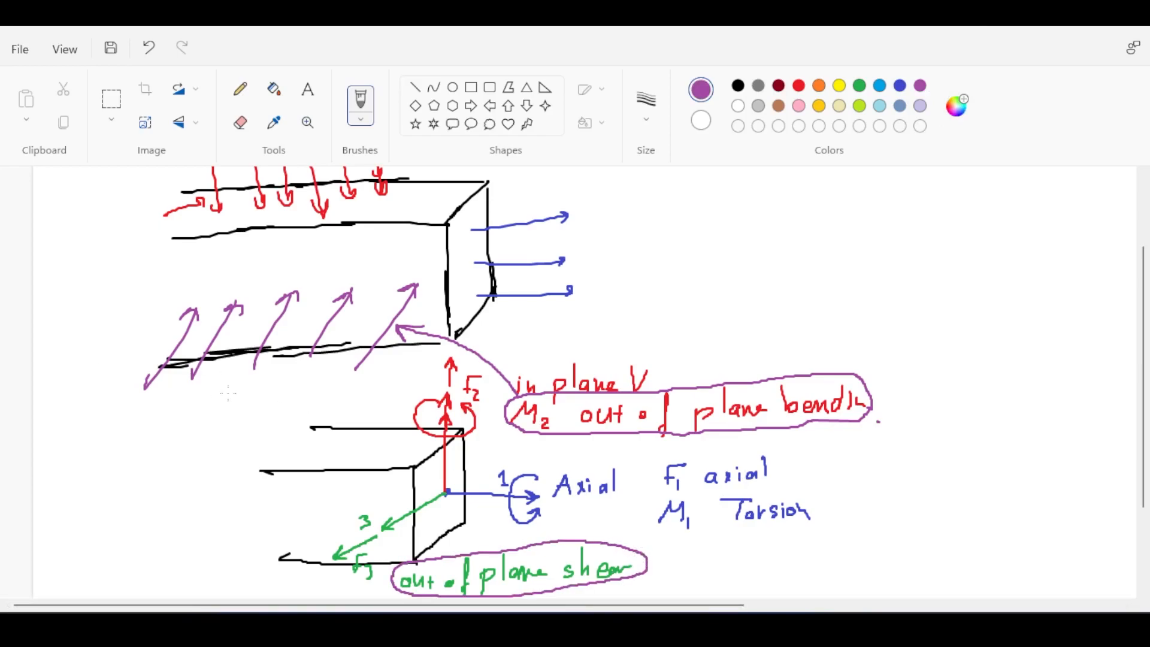
{"action": "mouse_move", "coordinate": [392, 584]}
{"action": "left_mouse_down"}
{"action": "mouse_move", "coordinate": [174, 514]}
{"action": "mouse_move", "coordinate": [154, 400]}
{"action": "mouse_move", "coordinate": [171, 411]}
{"action": "left_mouse_up"}
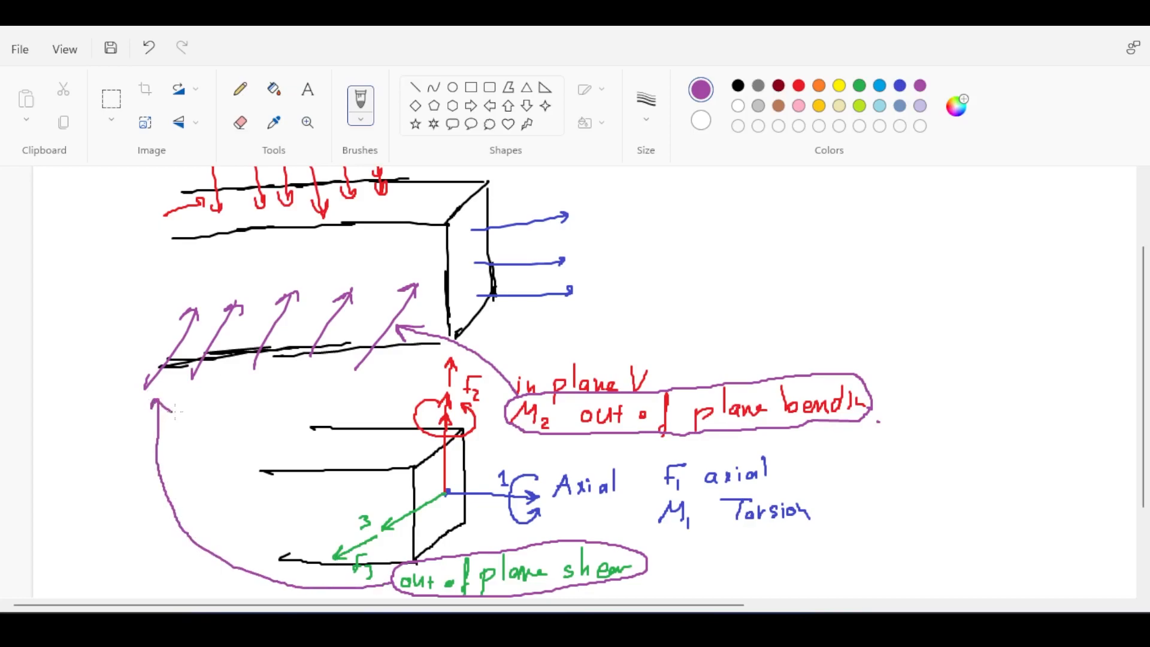
Draw a green rotation arrow around axis 3, write its moment note, and link the note in red to the first beam.
{"action": "left_click", "coordinate": [859, 85]}
{"action": "mouse_move", "coordinate": [396, 537]}
{"action": "left_mouse_down"}
{"action": "mouse_move", "coordinate": [413, 526]}
{"action": "mouse_move", "coordinate": [389, 504]}
{"action": "mouse_move", "coordinate": [392, 514]}
{"action": "left_mouse_up"}
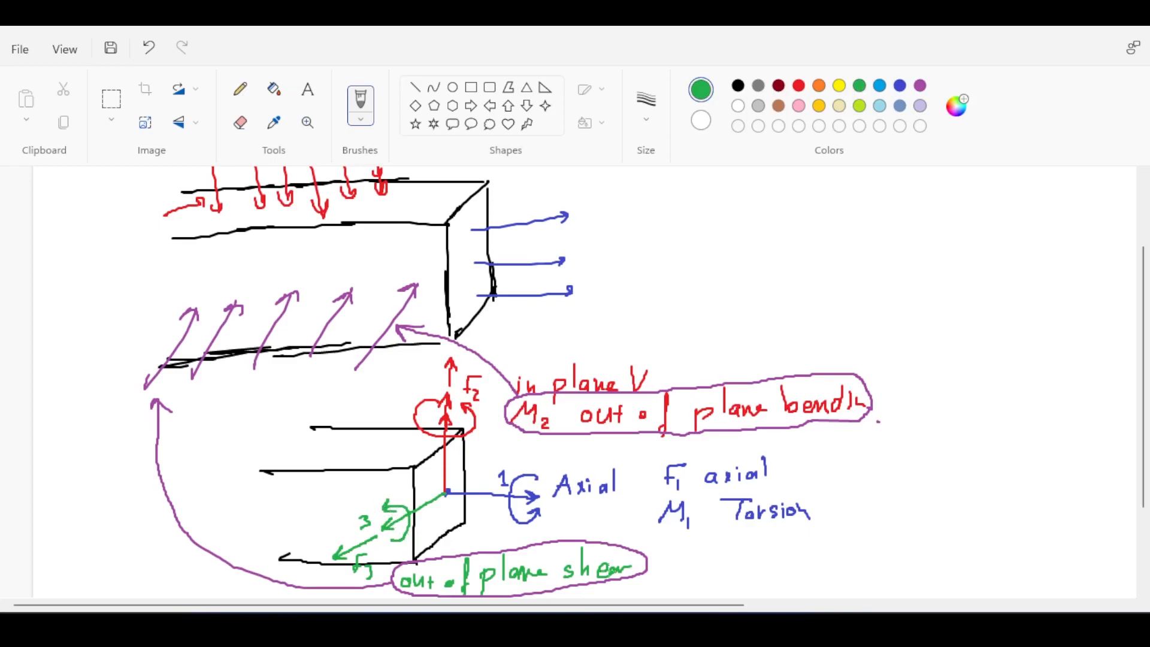
{"action": "mouse_move", "coordinate": [654, 597]}
{"action": "left_mouse_down"}
{"action": "mouse_move", "coordinate": [664, 572]}
{"action": "mouse_move", "coordinate": [688, 597]}
{"action": "left_mouse_up"}
{"action": "mouse_move", "coordinate": [735, 563]}
{"action": "left_mouse_down"}
{"action": "mouse_move", "coordinate": [753, 567]}
{"action": "mouse_move", "coordinate": [737, 588]}
{"action": "mouse_move", "coordinate": [791, 579]}
{"action": "mouse_move", "coordinate": [799, 563]}
{"action": "mouse_move", "coordinate": [805, 583]}
{"action": "mouse_move", "coordinate": [825, 586]}
{"action": "mouse_move", "coordinate": [891, 554]}
{"action": "mouse_move", "coordinate": [923, 576]}
{"action": "mouse_move", "coordinate": [959, 569]}
{"action": "mouse_move", "coordinate": [954, 591]}
{"action": "left_mouse_up"}
{"action": "left_click", "coordinate": [799, 86]}
{"action": "mouse_move", "coordinate": [970, 545]}
{"action": "left_mouse_down"}
{"action": "mouse_move", "coordinate": [665, 554]}
{"action": "mouse_move", "coordinate": [705, 596]}
{"action": "mouse_move", "coordinate": [912, 598]}
{"action": "mouse_move", "coordinate": [961, 539]}
{"action": "mouse_move", "coordinate": [873, 408]}
{"action": "mouse_move", "coordinate": [752, 337]}
{"action": "mouse_move", "coordinate": [412, 210]}
{"action": "mouse_move", "coordinate": [444, 201]}
{"action": "left_mouse_up"}
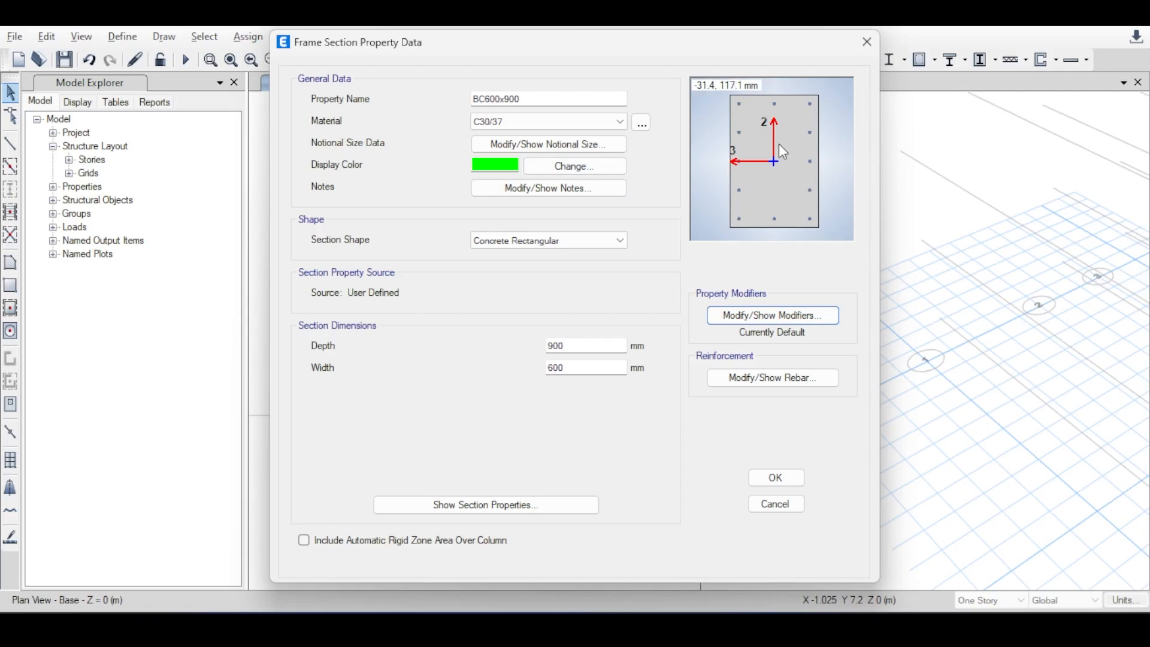
Accept the BC600x900 section definition in ETABS and close the frame properties list.
{"action": "left_click", "coordinate": [796, 481]}
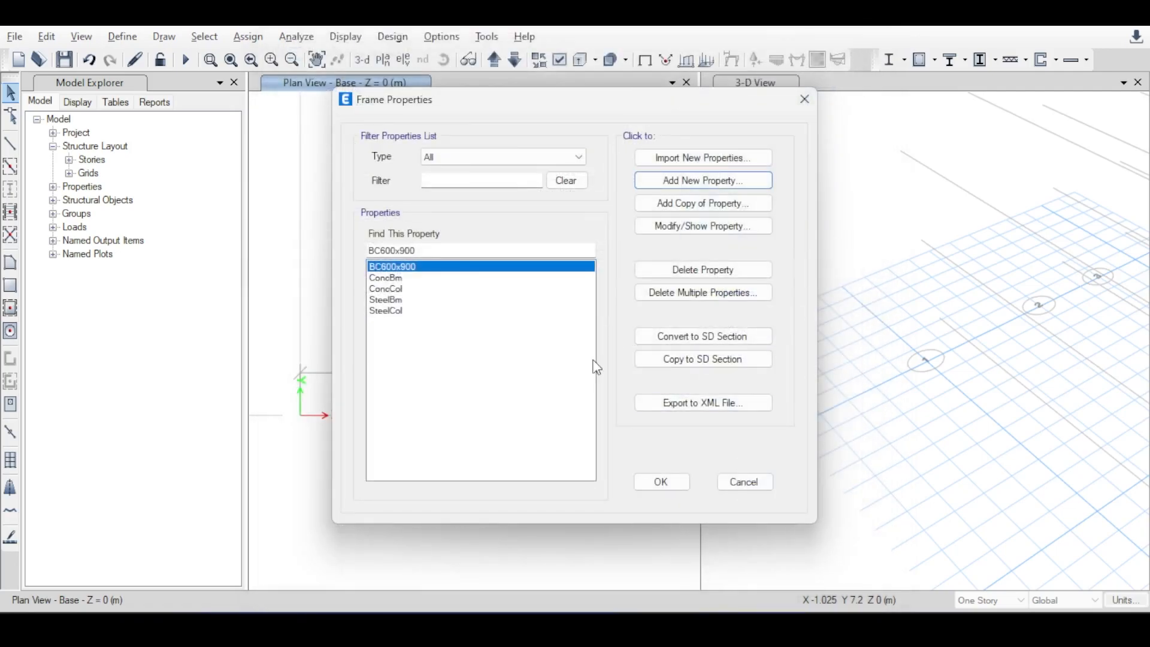
{"action": "left_click", "coordinate": [663, 484]}
Draw two consecutive SteelBm frame beams on the Base plan along the X axis, from the origin to X = 5 m and X = 8 m.
{"action": "left_click", "coordinate": [173, 38]}
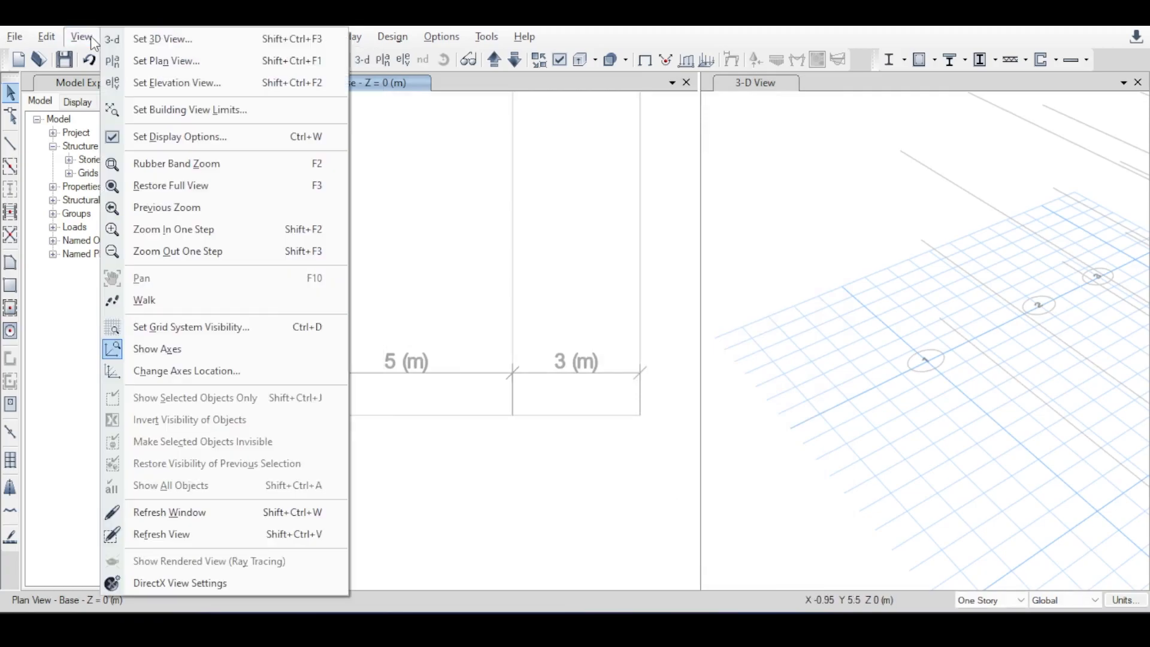
{"action": "mouse_move", "coordinate": [358, 37]}
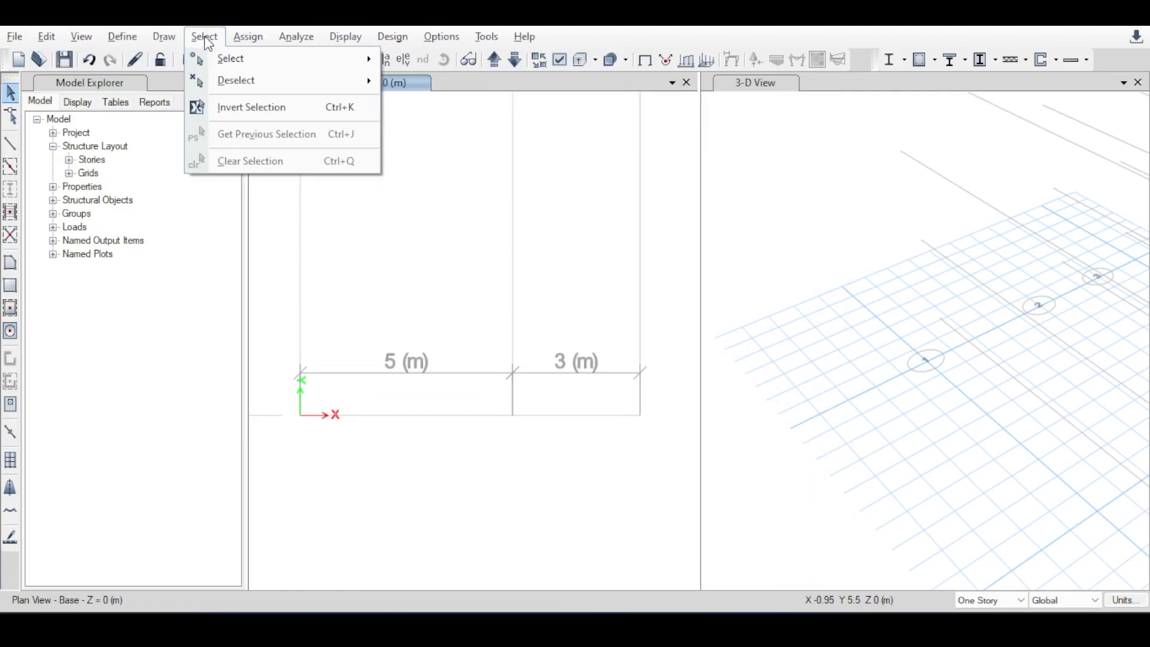
{"action": "mouse_move", "coordinate": [188, 41]}
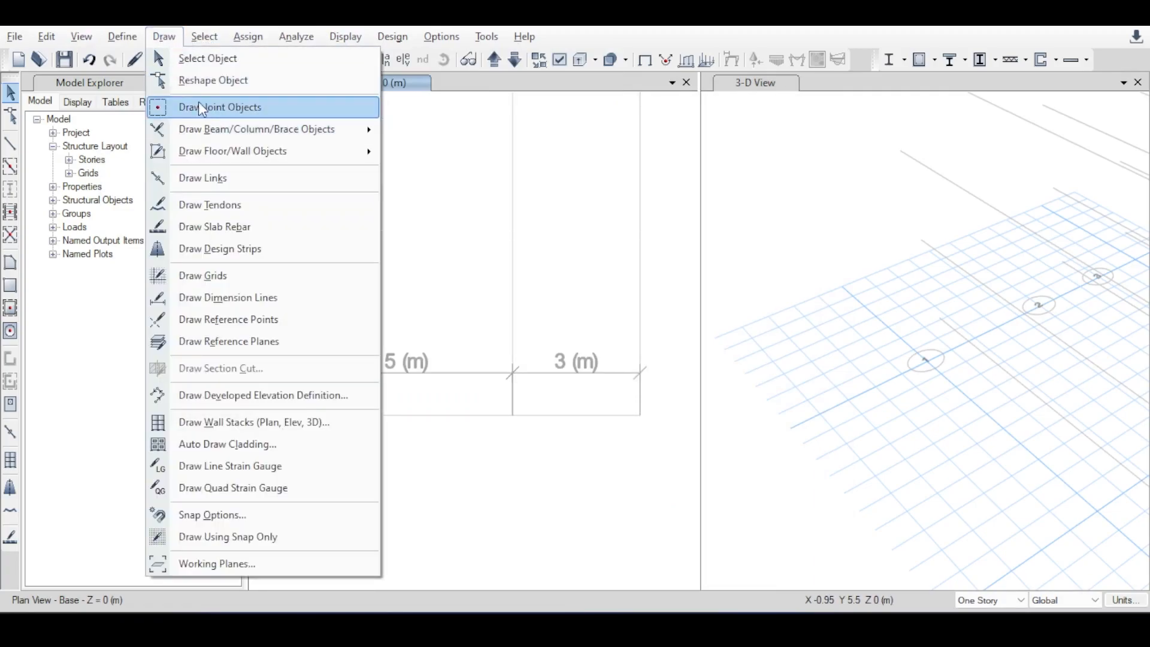
{"action": "mouse_move", "coordinate": [212, 134]}
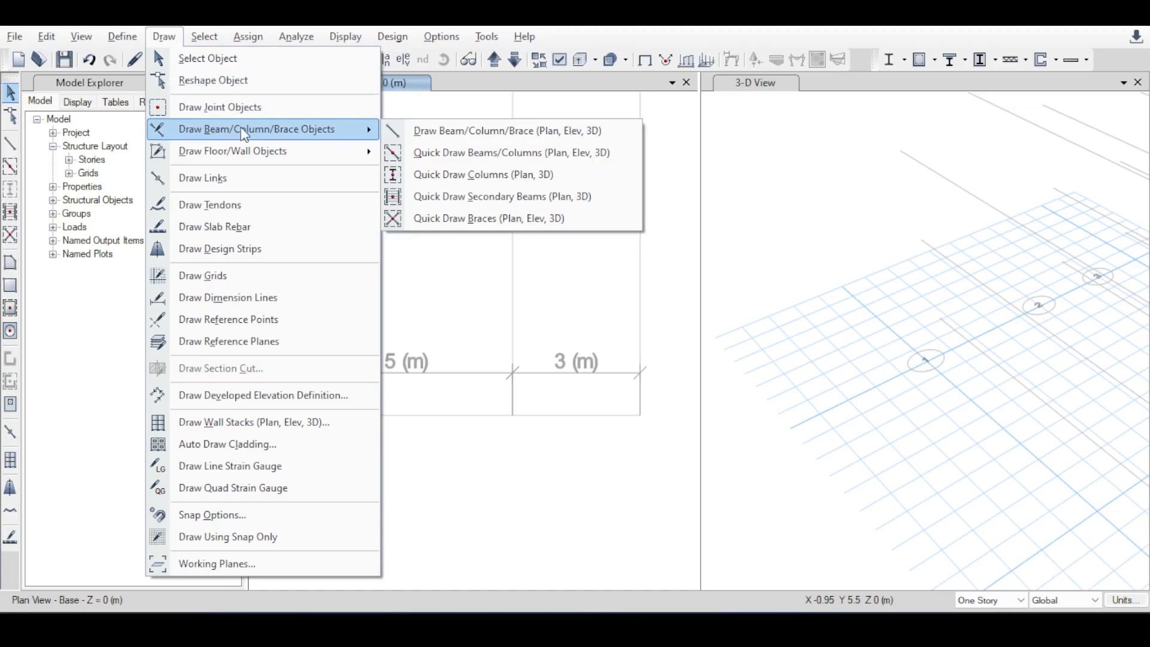
{"action": "left_click", "coordinate": [475, 132]}
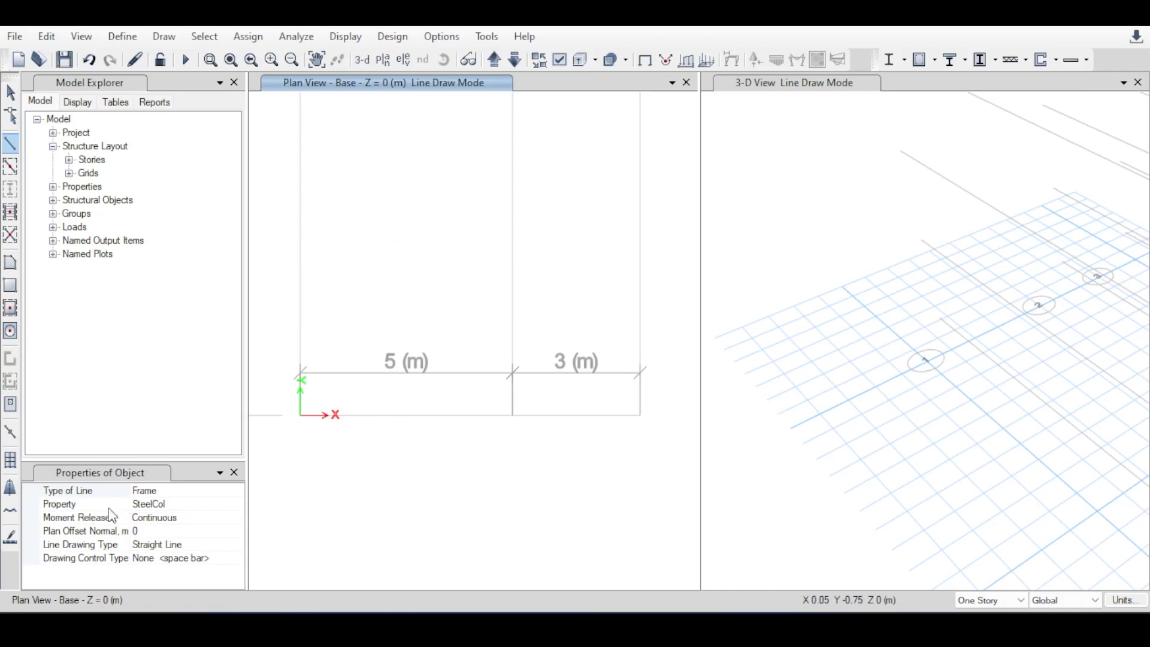
{"action": "left_click", "coordinate": [159, 507]}
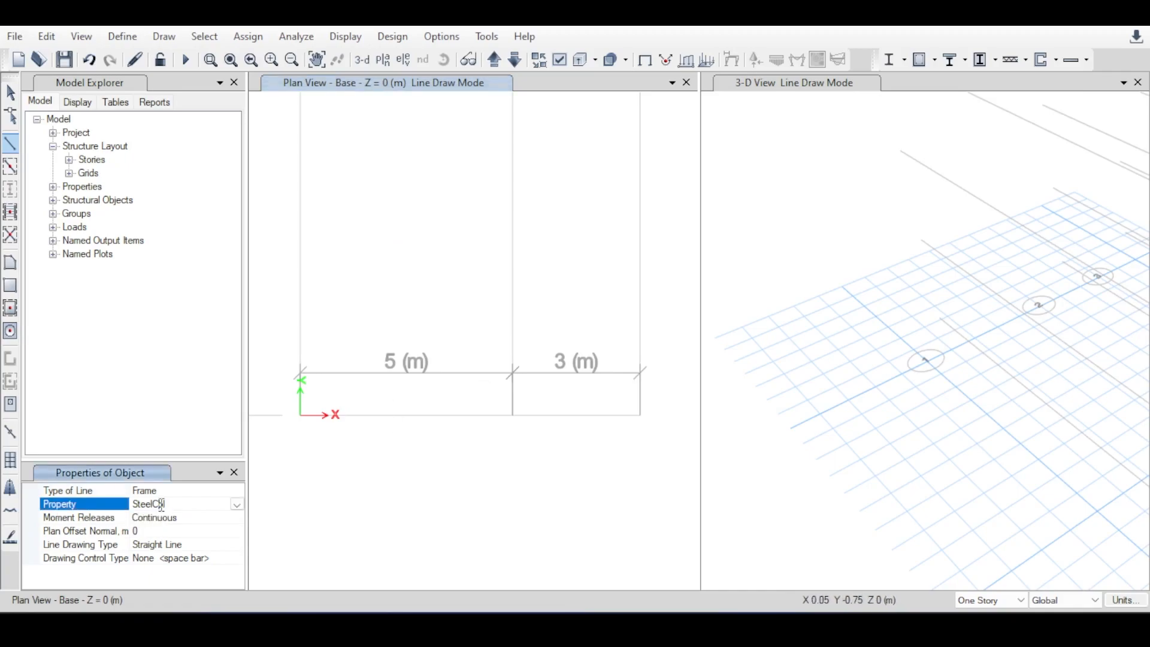
{"action": "left_click", "coordinate": [238, 506]}
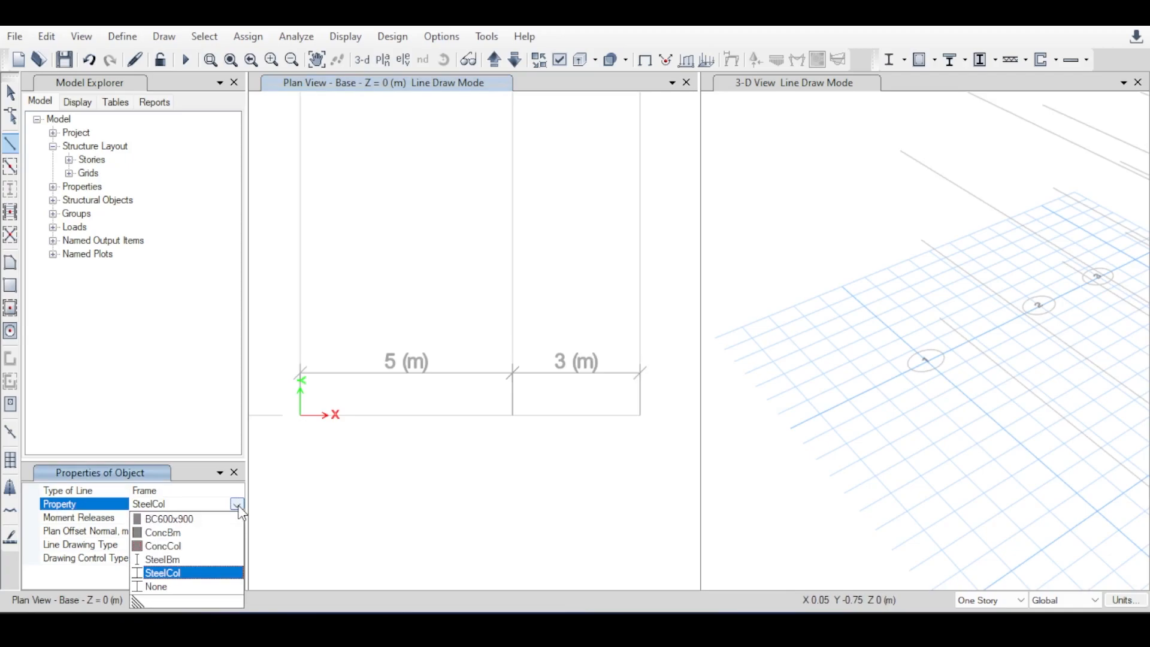
{"action": "left_click", "coordinate": [180, 519]}
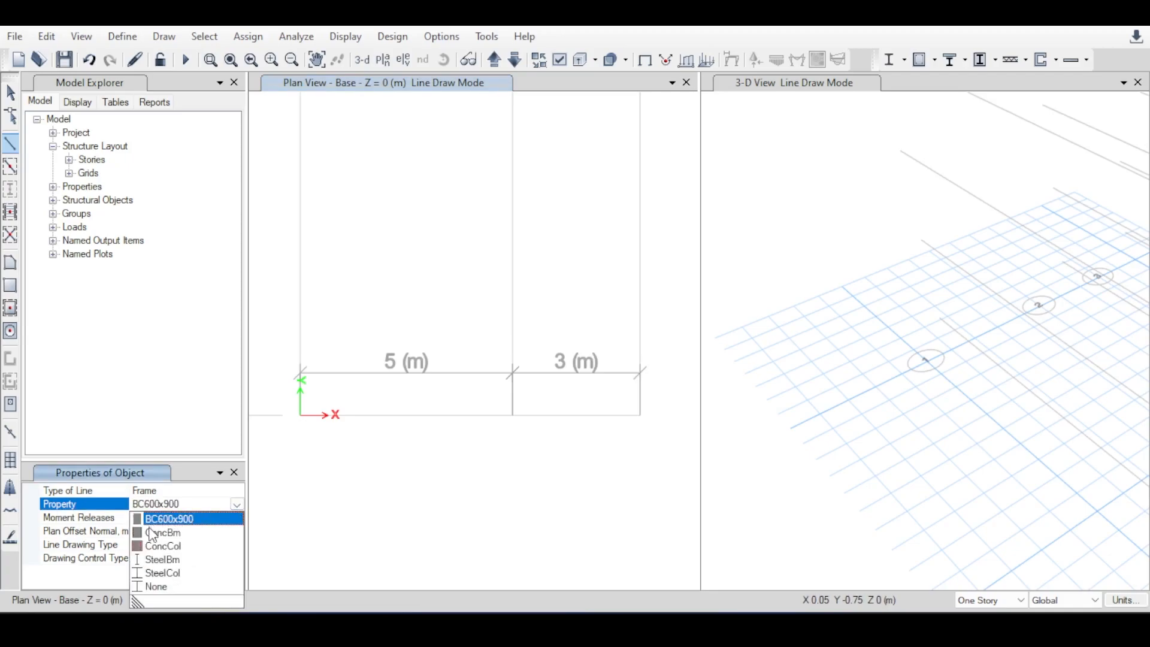
{"action": "left_click", "coordinate": [162, 560]}
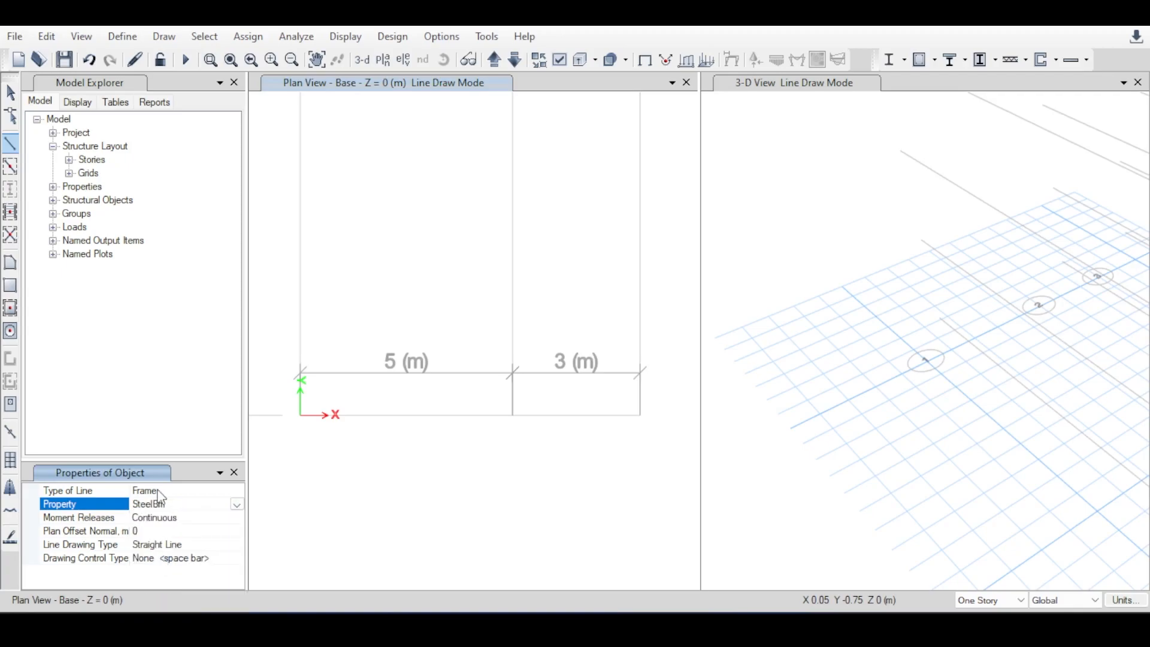
{"action": "left_click", "coordinate": [299, 415]}
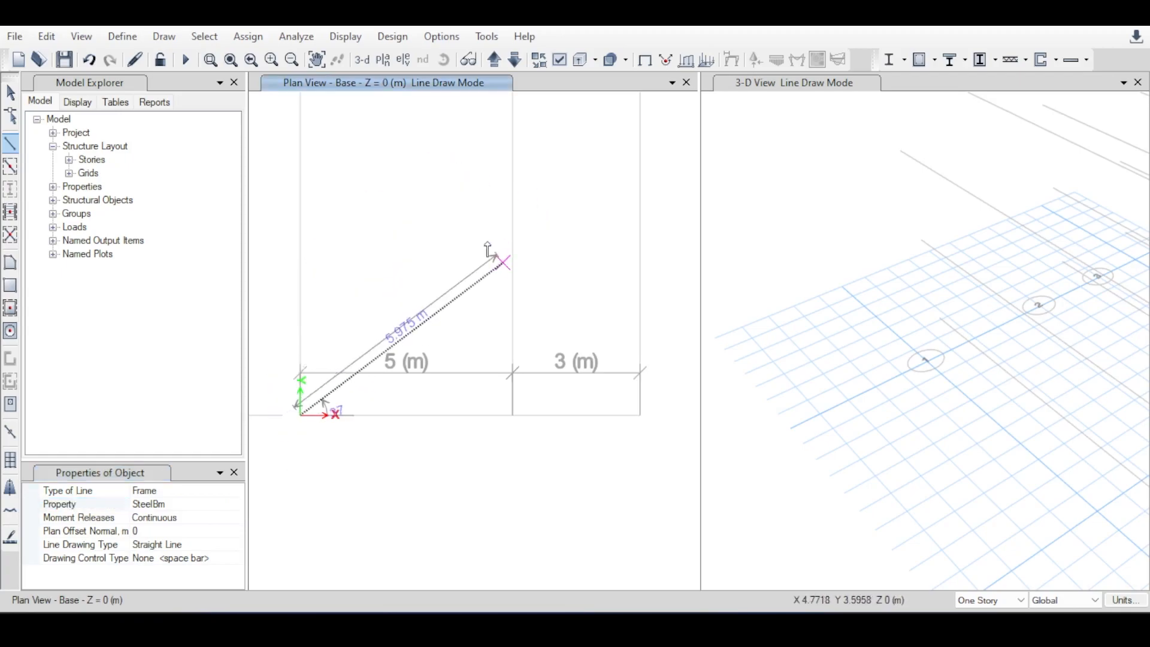
{"action": "left_click", "coordinate": [515, 416]}
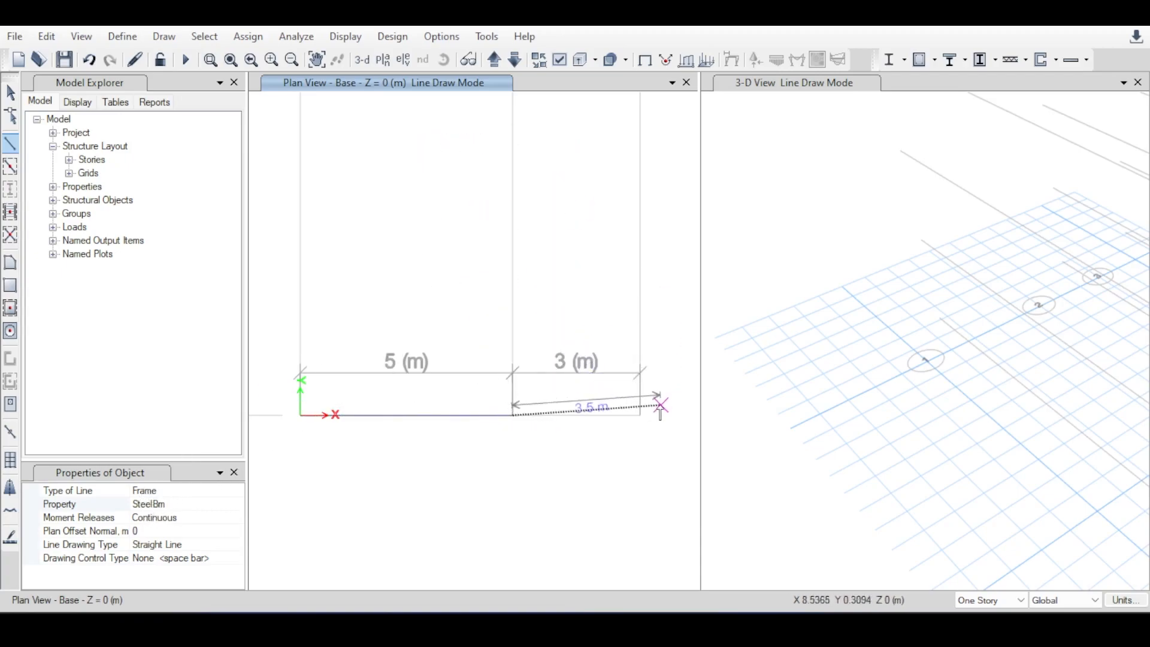
{"action": "left_click", "coordinate": [640, 415]}
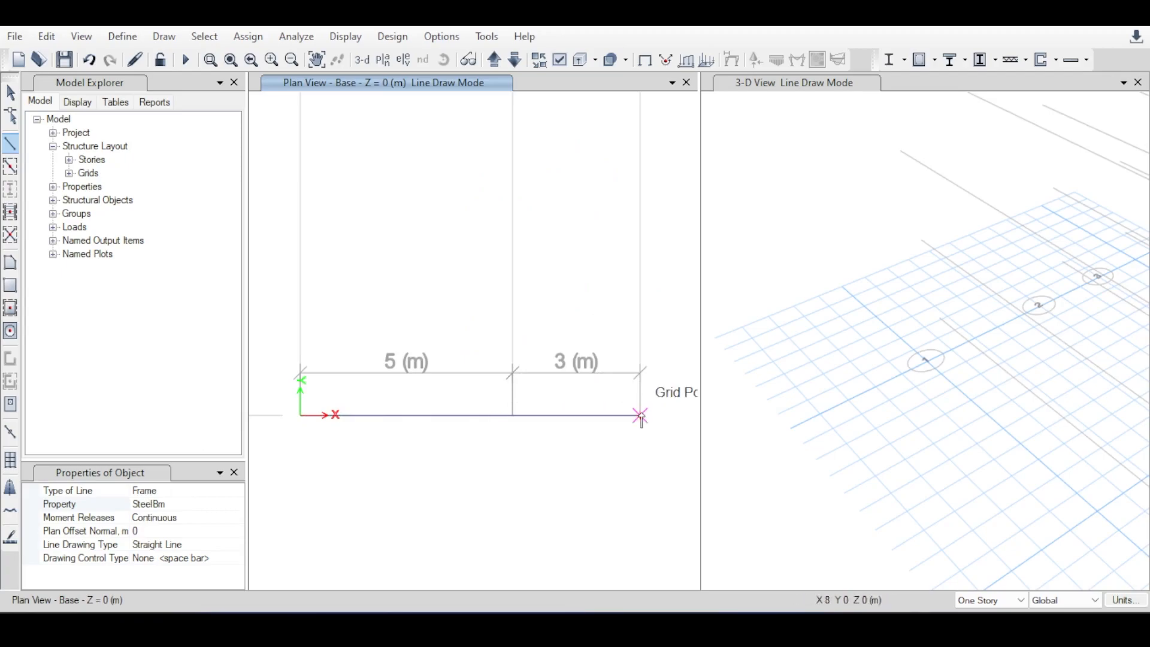
{"action": "key", "text": "Escape"}
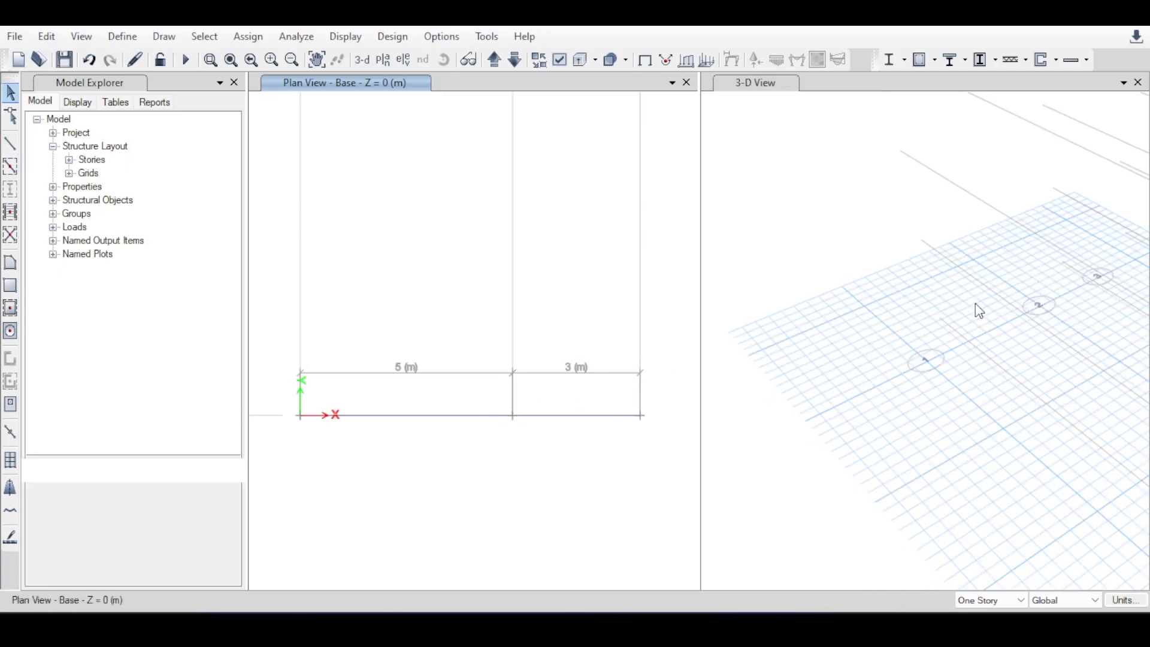
Examine the two new base beams up close in the 3-D view.
{"action": "left_click", "coordinate": [961, 285]}
{"action": "middle_click_drag", "start_coordinate": [963, 322], "coordinate": [814, 275]}
{"action": "scroll", "coordinate": [815, 277], "scroll_direction": "down", "scroll_amount": 5}
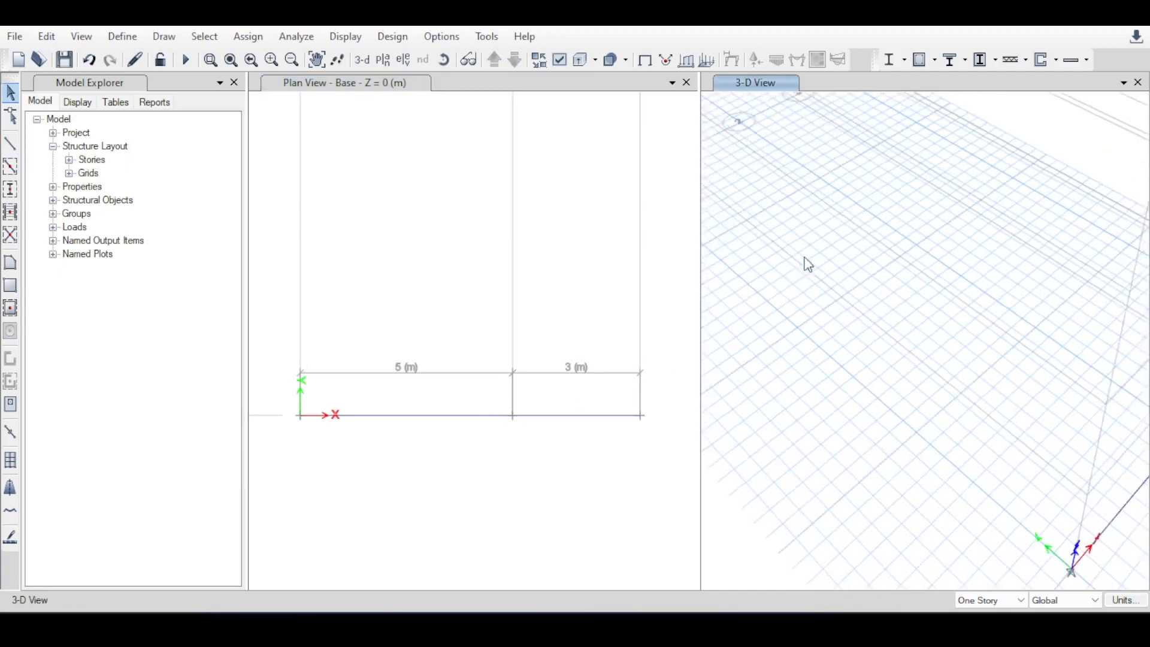
{"action": "scroll", "coordinate": [893, 333], "scroll_direction": "up", "scroll_amount": 3}
{"action": "scroll", "coordinate": [886, 329], "scroll_direction": "up", "scroll_amount": 3}
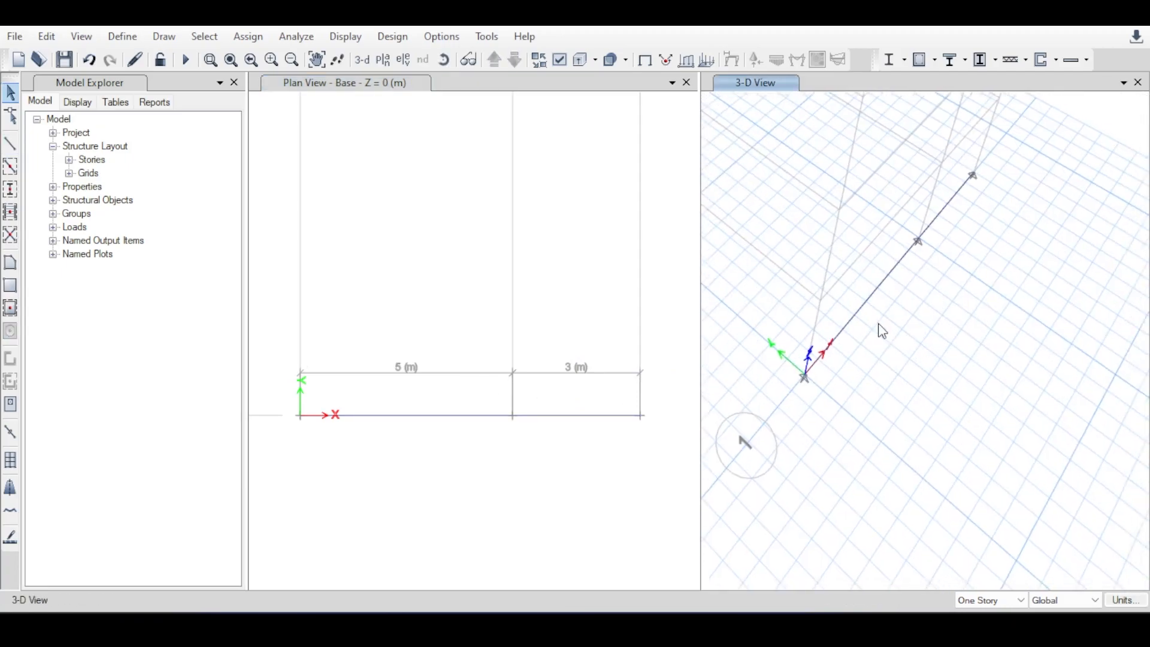
{"action": "scroll", "coordinate": [879, 308], "scroll_direction": "down", "scroll_amount": 3}
{"action": "middle_click_drag", "start_coordinate": [888, 288], "coordinate": [916, 350]}
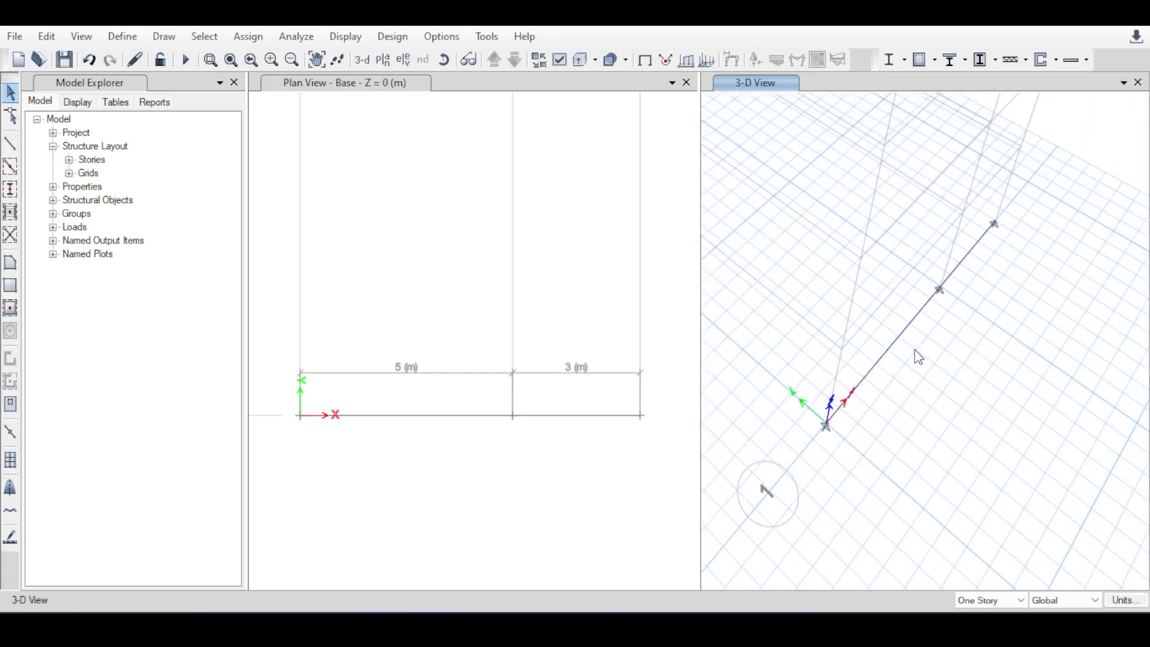
{"action": "scroll", "coordinate": [929, 330], "scroll_direction": "up", "scroll_amount": 3}
Select the 5 m beam and inspect its section property and the available section options without changing them.
{"action": "left_click", "coordinate": [413, 442]}
{"action": "left_click", "coordinate": [411, 444]}
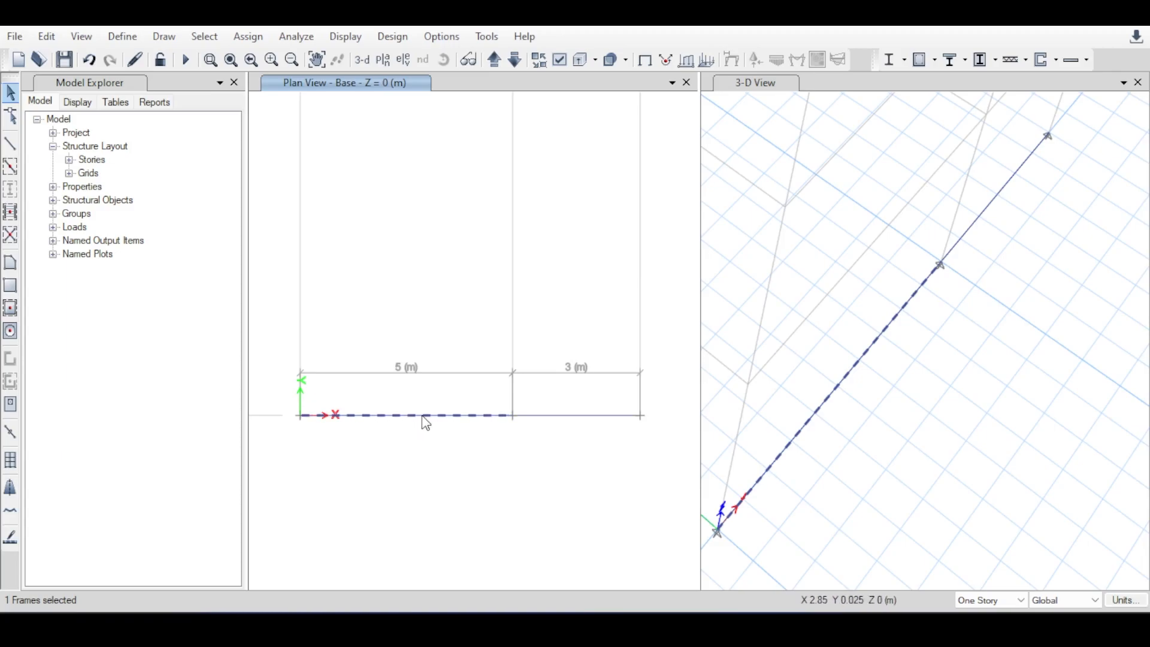
{"action": "right_click", "coordinate": [427, 422]}
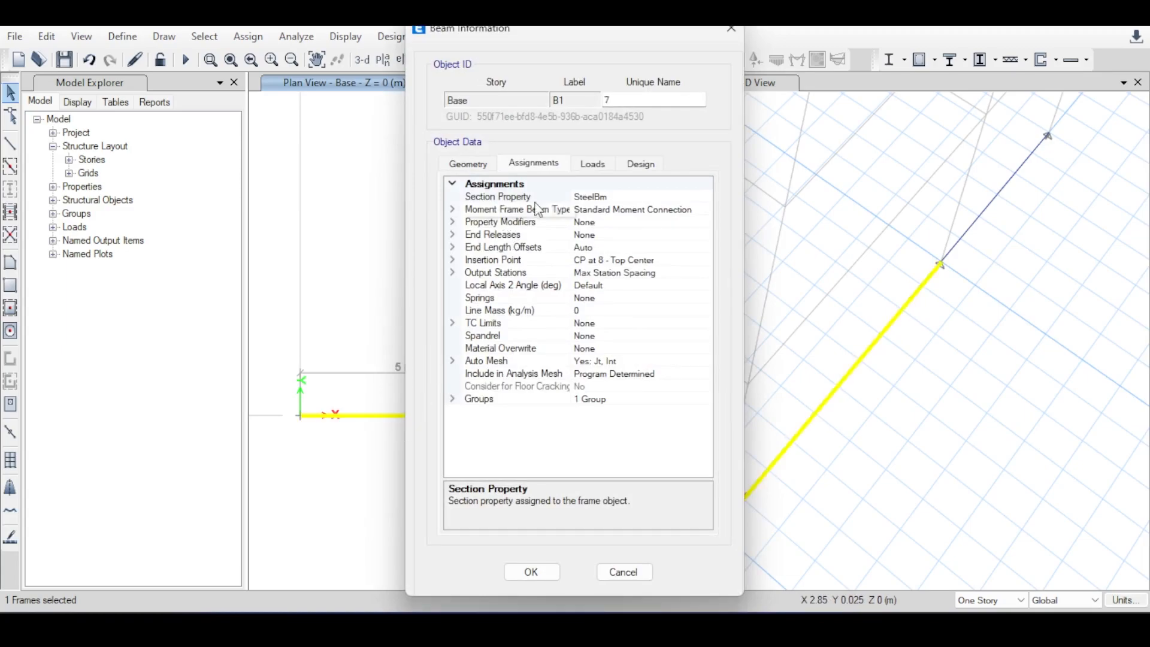
{"action": "left_click", "coordinate": [621, 196]}
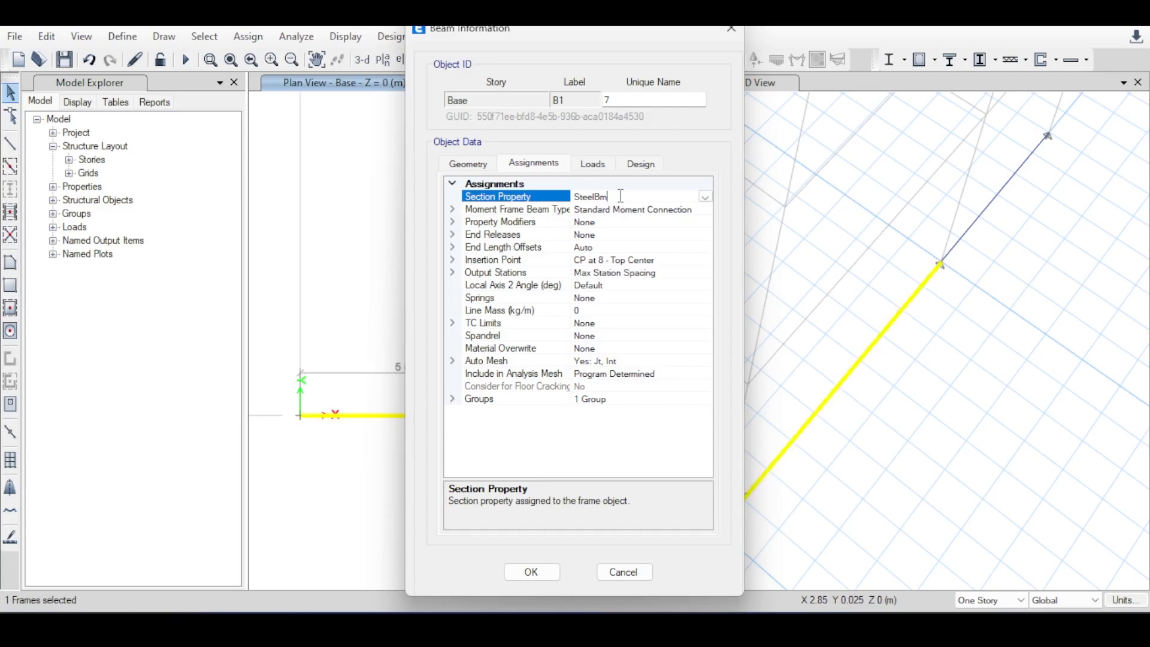
{"action": "left_click", "coordinate": [704, 197]}
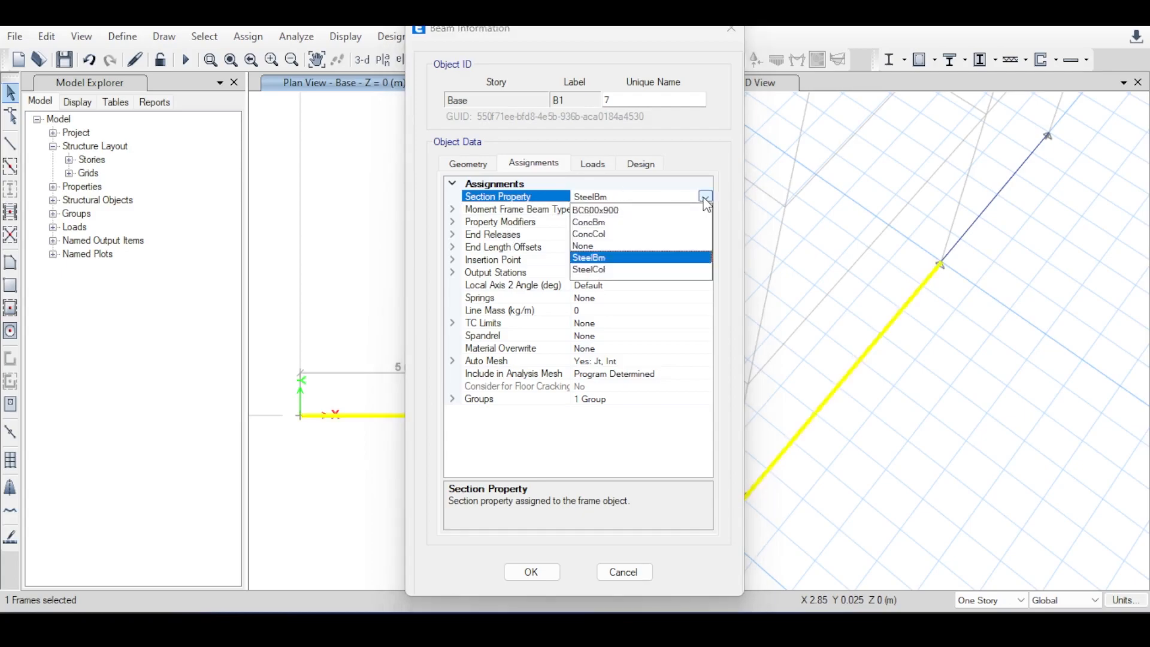
{"action": "left_click", "coordinate": [705, 198]}
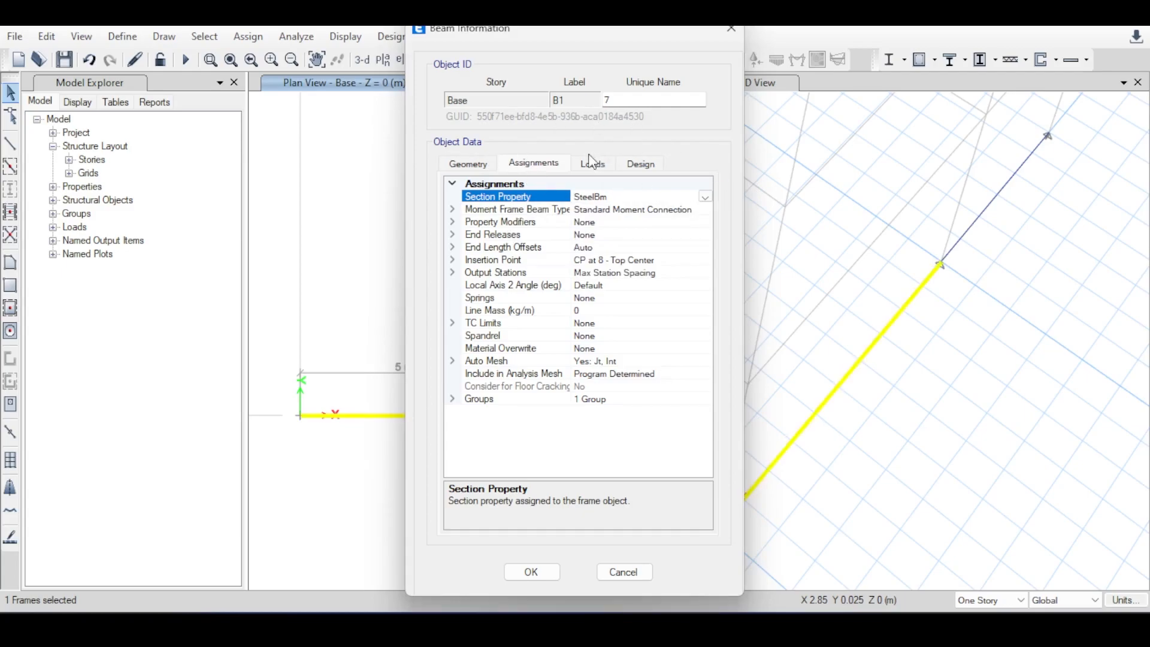
{"action": "left_click", "coordinate": [624, 572]}
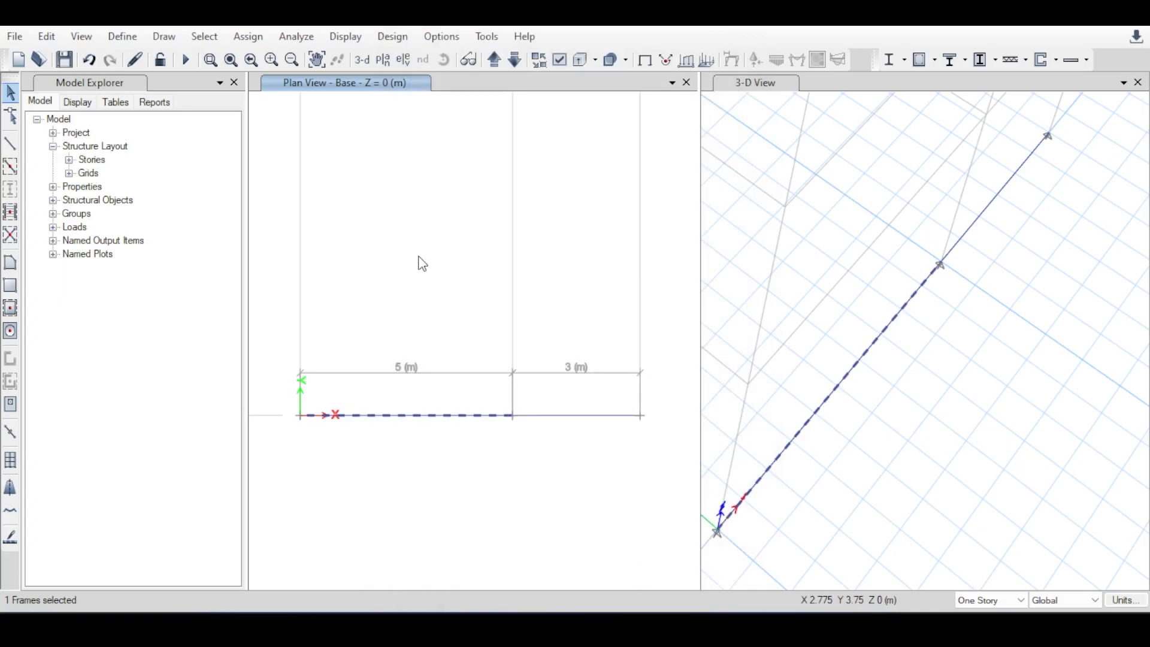
Assign the BC600x900 frame section to both base beams, and check the 5 m beam's assignments.
{"action": "left_click", "coordinate": [268, 37]}
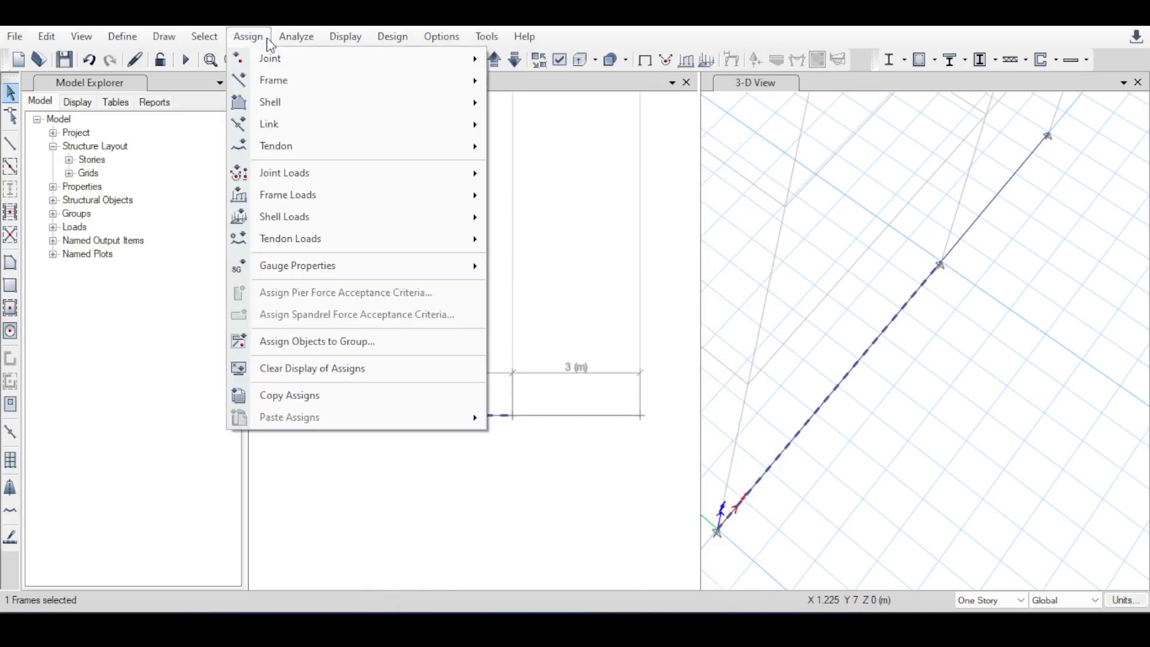
{"action": "mouse_move", "coordinate": [265, 78]}
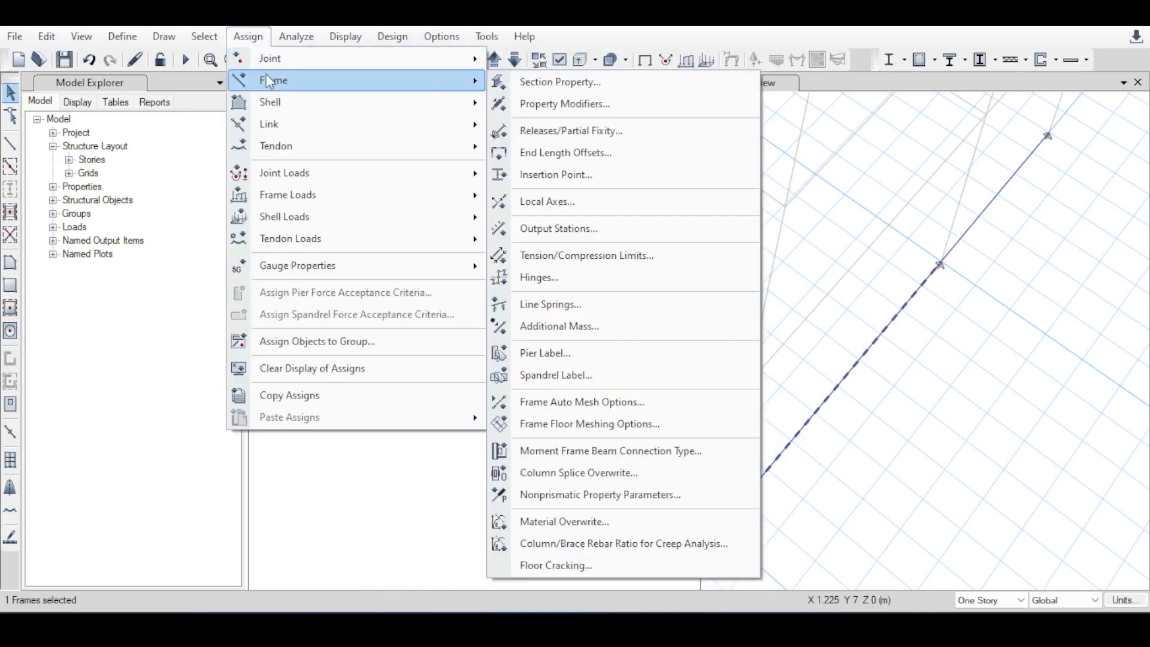
{"action": "left_click", "coordinate": [629, 83]}
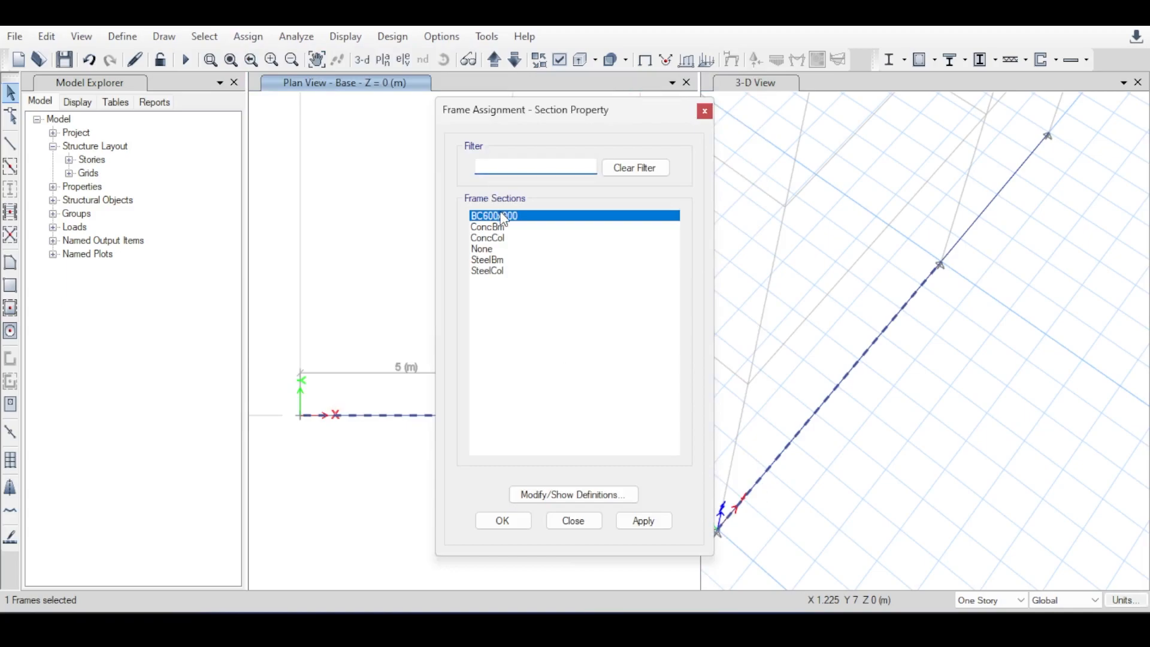
{"action": "left_click_drag", "start_coordinate": [505, 112], "coordinate": [806, 125]}
{"action": "left_click_drag", "start_coordinate": [683, 323], "coordinate": [259, 494]}
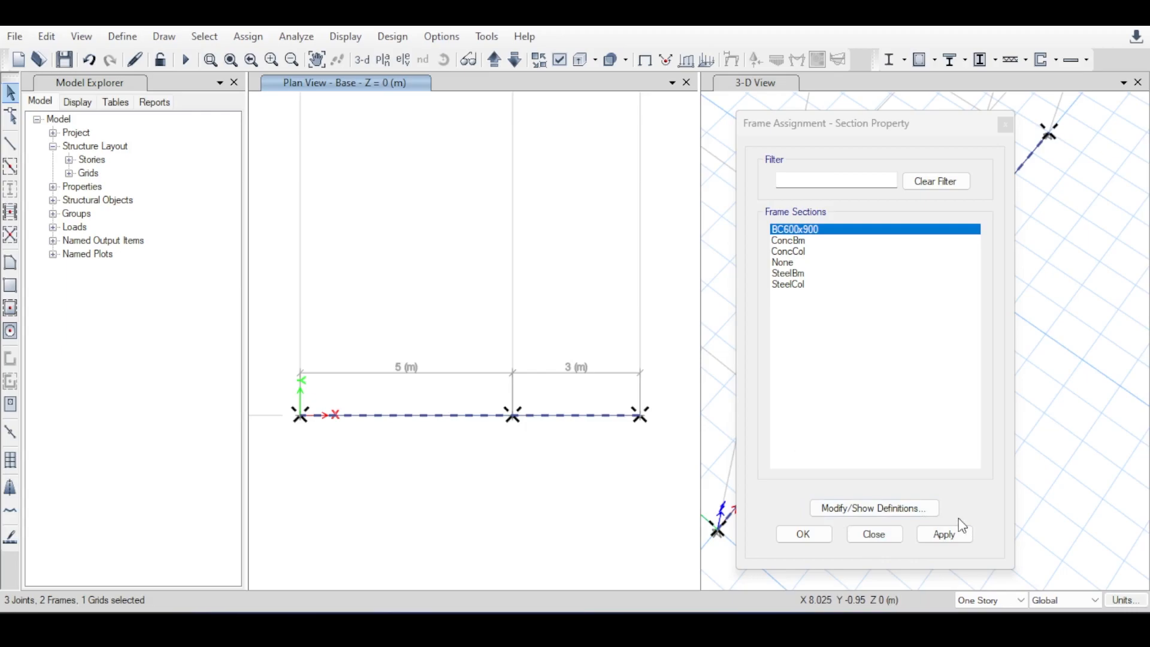
{"action": "left_click", "coordinate": [937, 533]}
{"action": "left_click", "coordinate": [803, 534]}
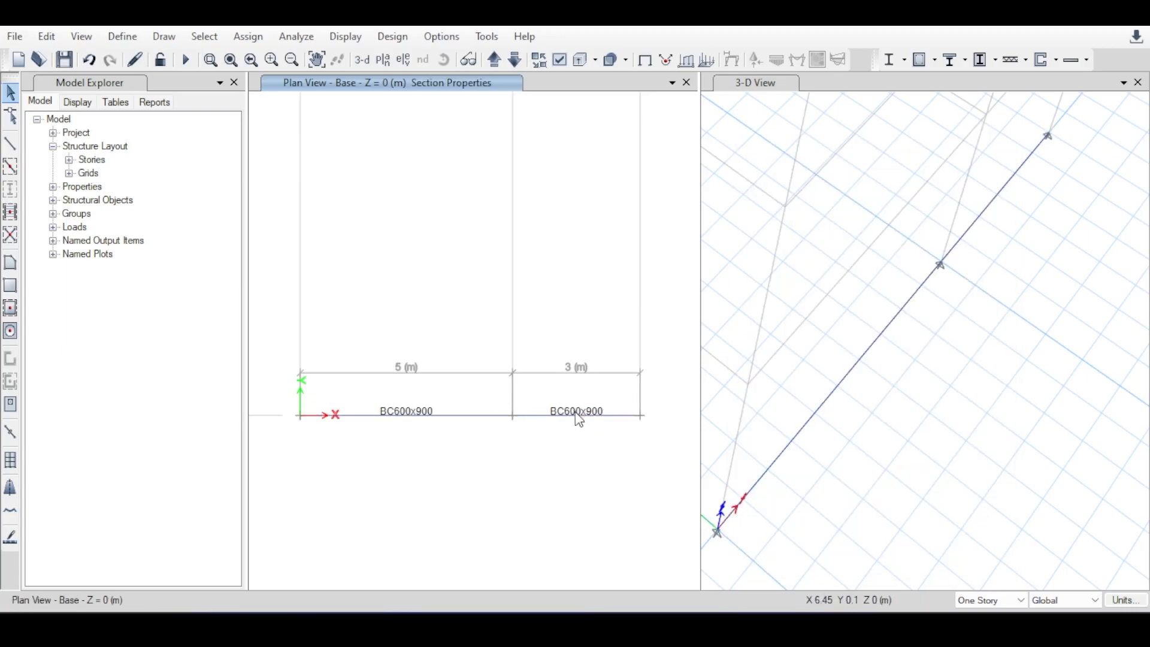
{"action": "right_click", "coordinate": [476, 425]}
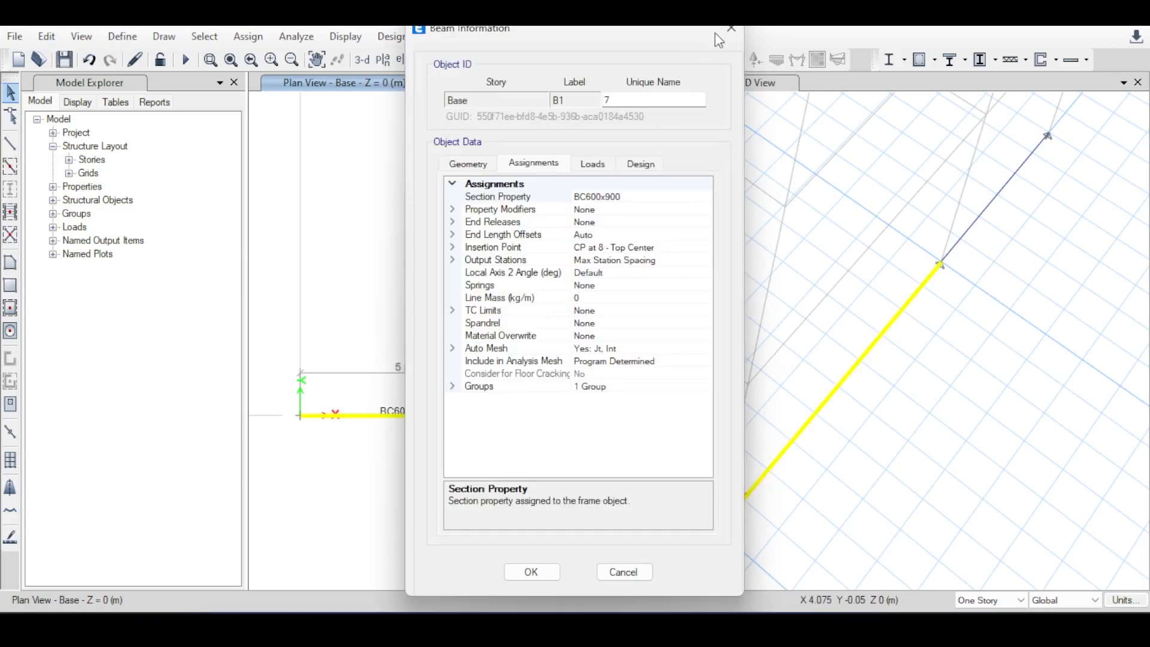
{"action": "left_click", "coordinate": [737, 34]}
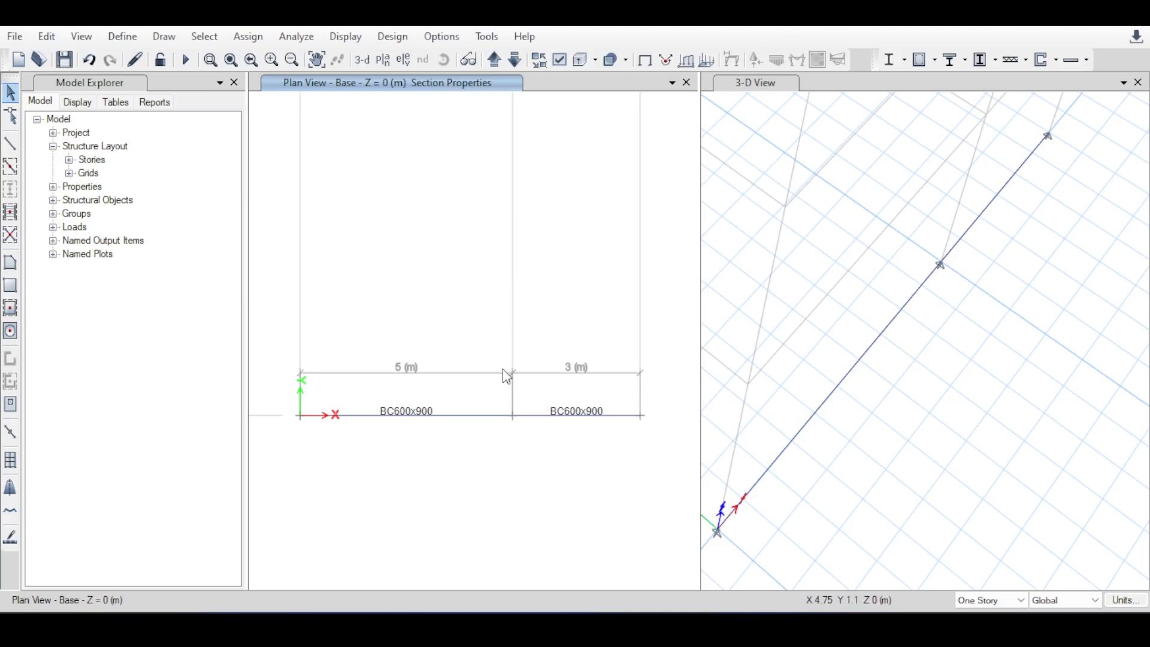
Examine the two BC600x900 base beams along the X axis in the plan and 3-D views.
{"action": "scroll", "coordinate": [505, 303], "scroll_direction": "down", "scroll_amount": 2}
{"action": "middle_click_drag", "start_coordinate": [467, 251], "coordinate": [473, 278]}
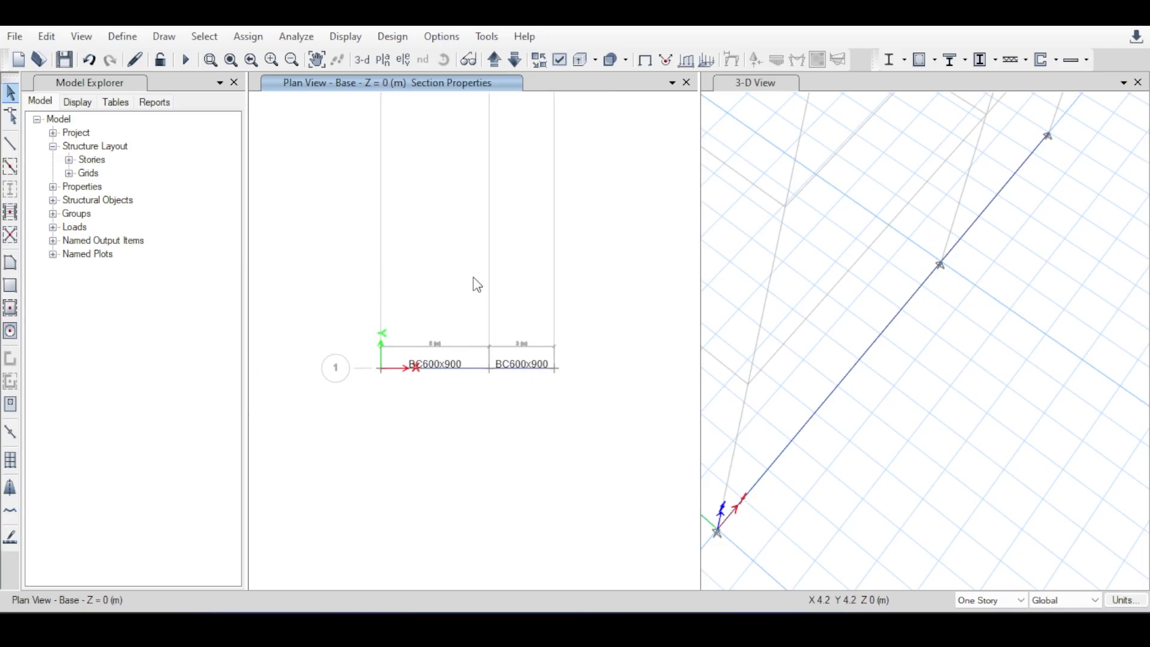
{"action": "scroll", "coordinate": [911, 362], "scroll_direction": "down", "scroll_amount": 3}
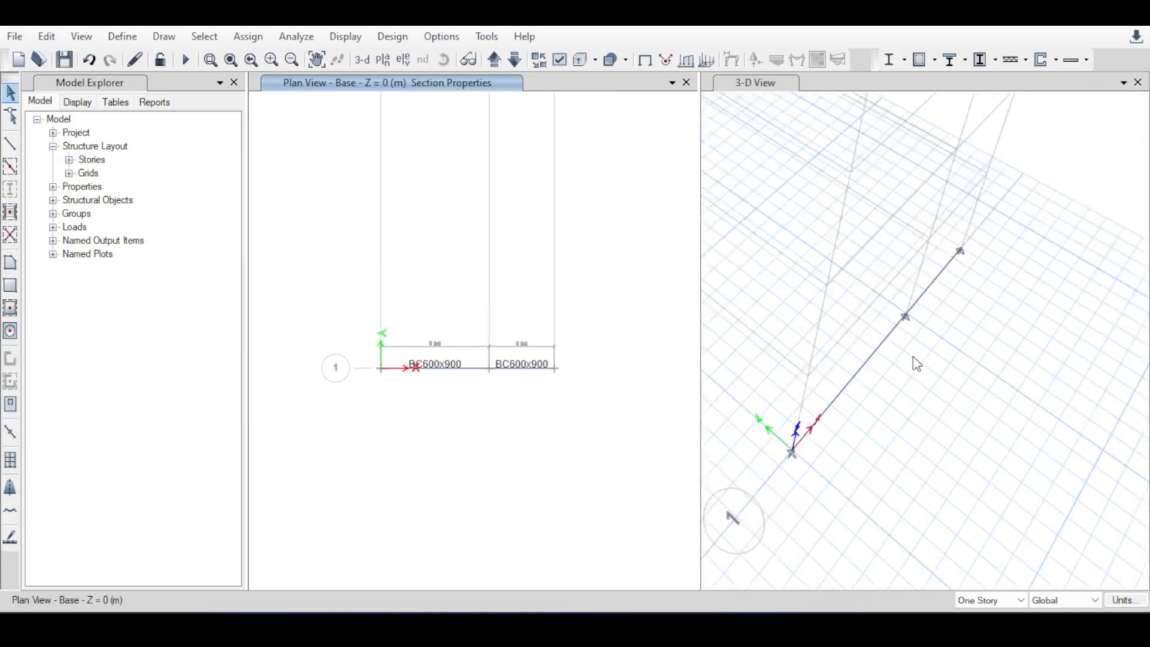
{"action": "middle_click_drag", "start_coordinate": [911, 362], "coordinate": [893, 326], "text": "shift"}
{"action": "scroll", "coordinate": [892, 374], "scroll_direction": "up", "scroll_amount": 3}
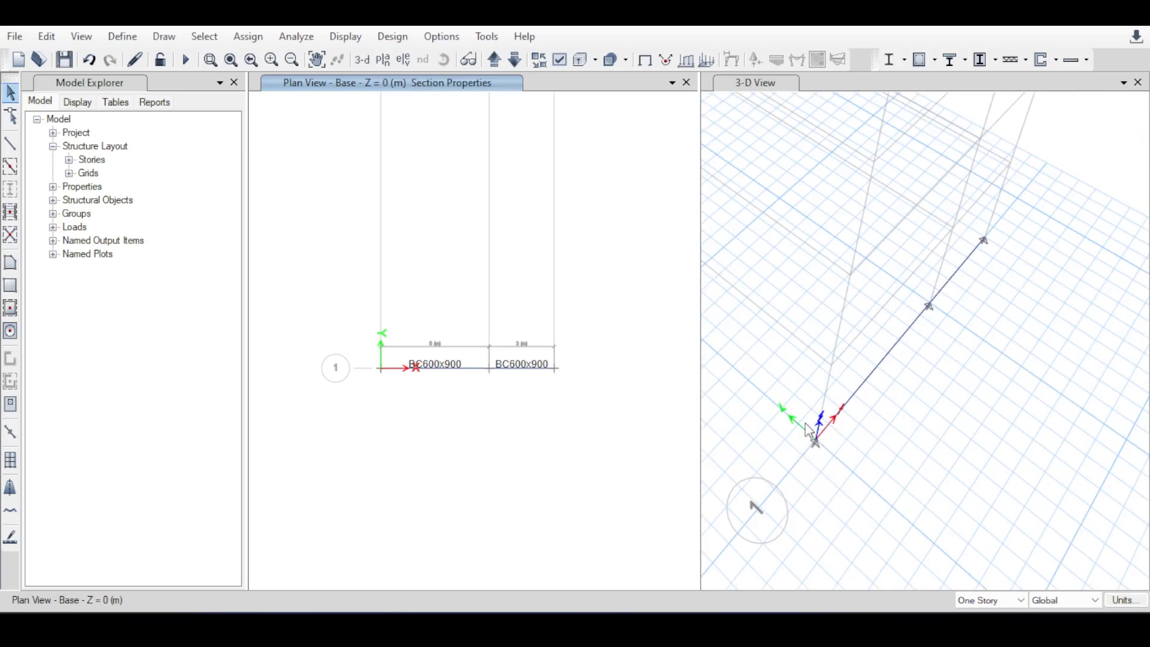
{"action": "scroll", "coordinate": [824, 430], "scroll_direction": "down", "scroll_amount": 3}
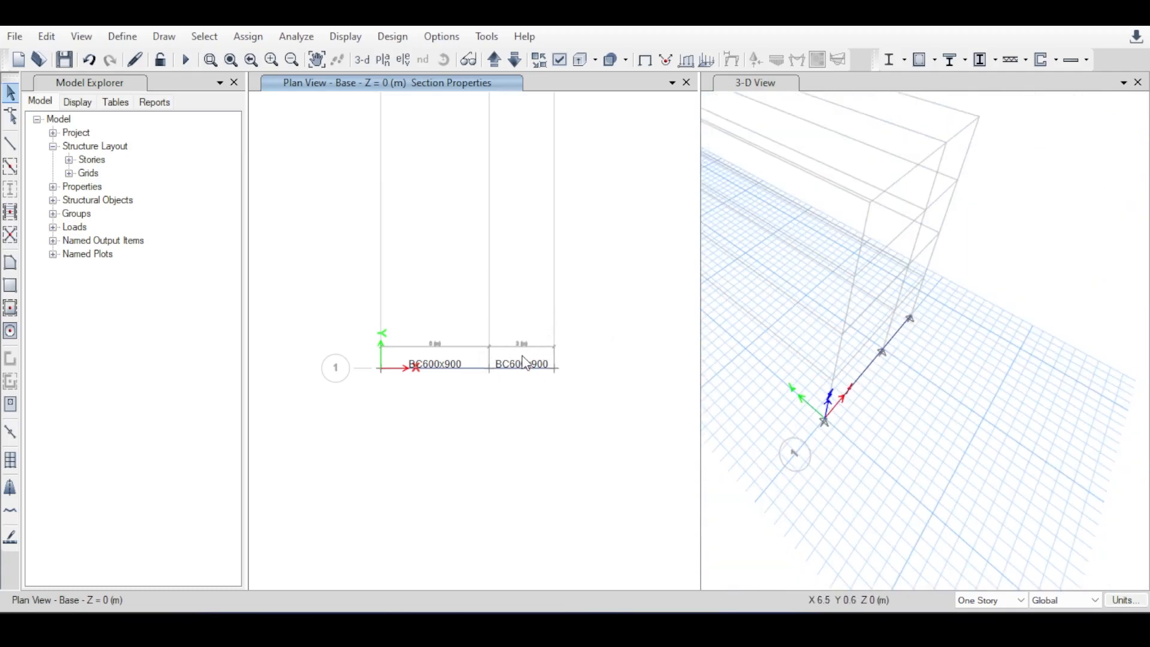
{"action": "scroll", "coordinate": [842, 428], "scroll_direction": "up", "scroll_amount": 5}
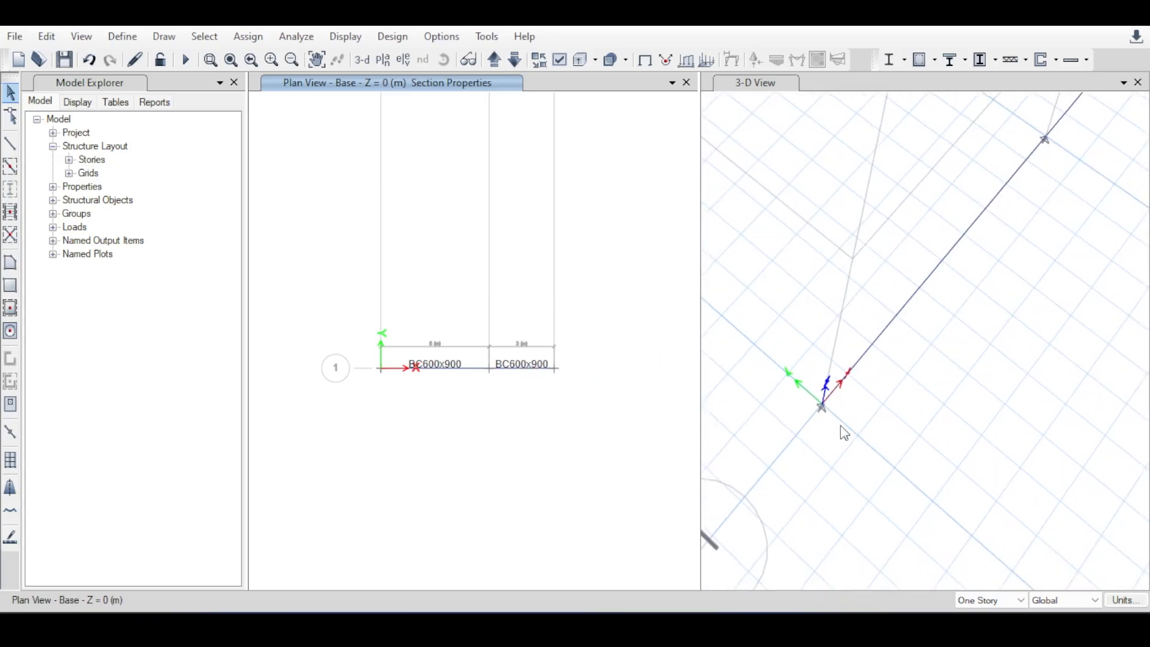
{"action": "scroll", "coordinate": [398, 136], "scroll_direction": "down", "scroll_amount": 3}
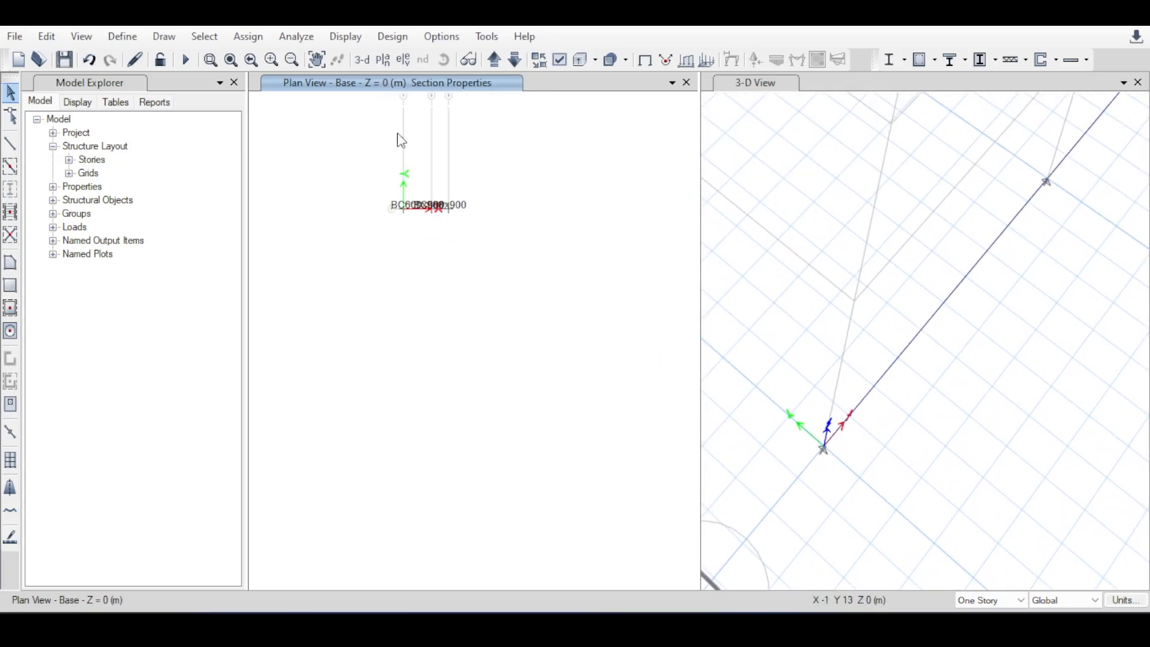
{"action": "scroll", "coordinate": [415, 114], "scroll_direction": "up", "scroll_amount": 2}
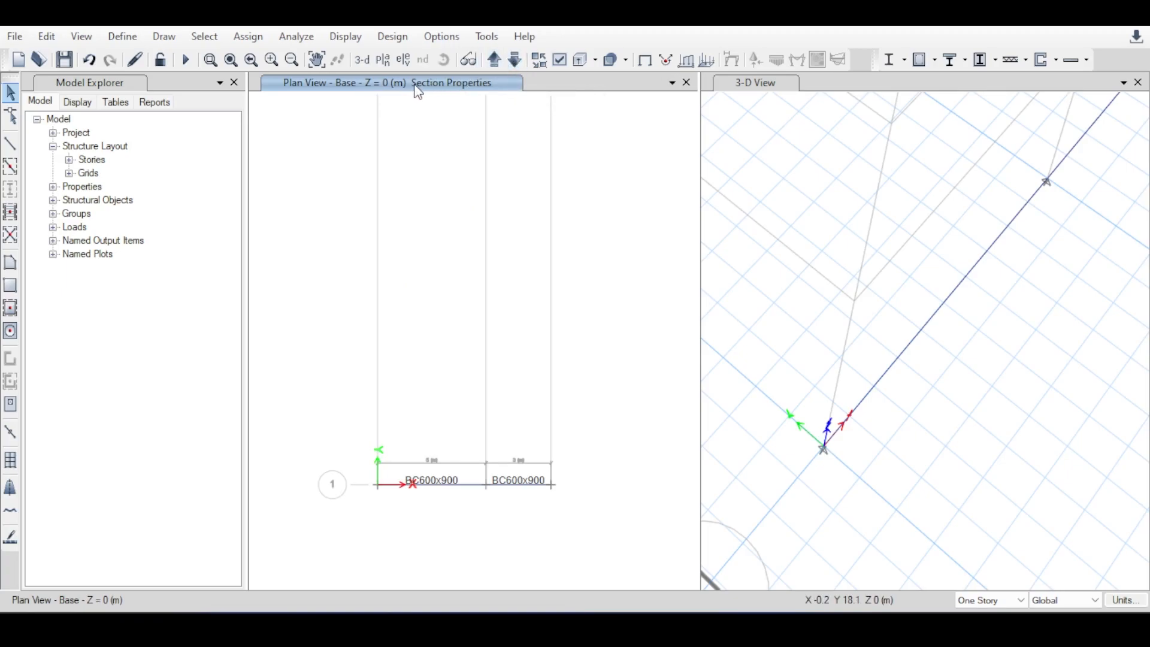
{"action": "scroll", "coordinate": [623, 198], "scroll_direction": "down", "scroll_amount": 3}
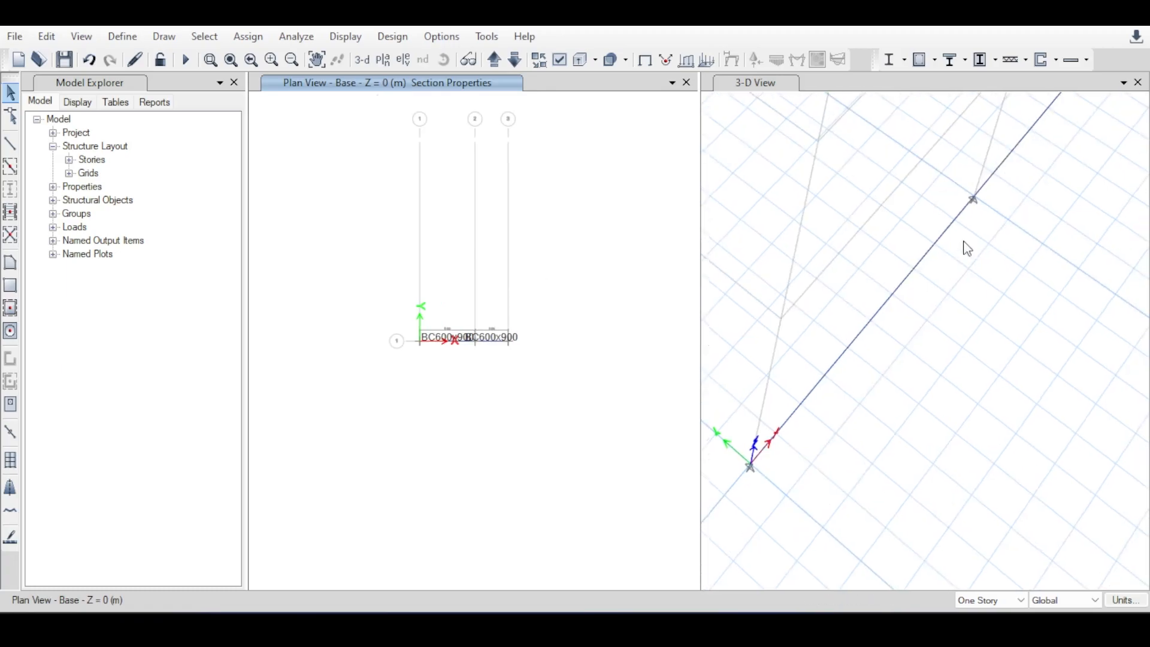
{"action": "scroll", "coordinate": [963, 241], "scroll_direction": "down", "scroll_amount": 5}
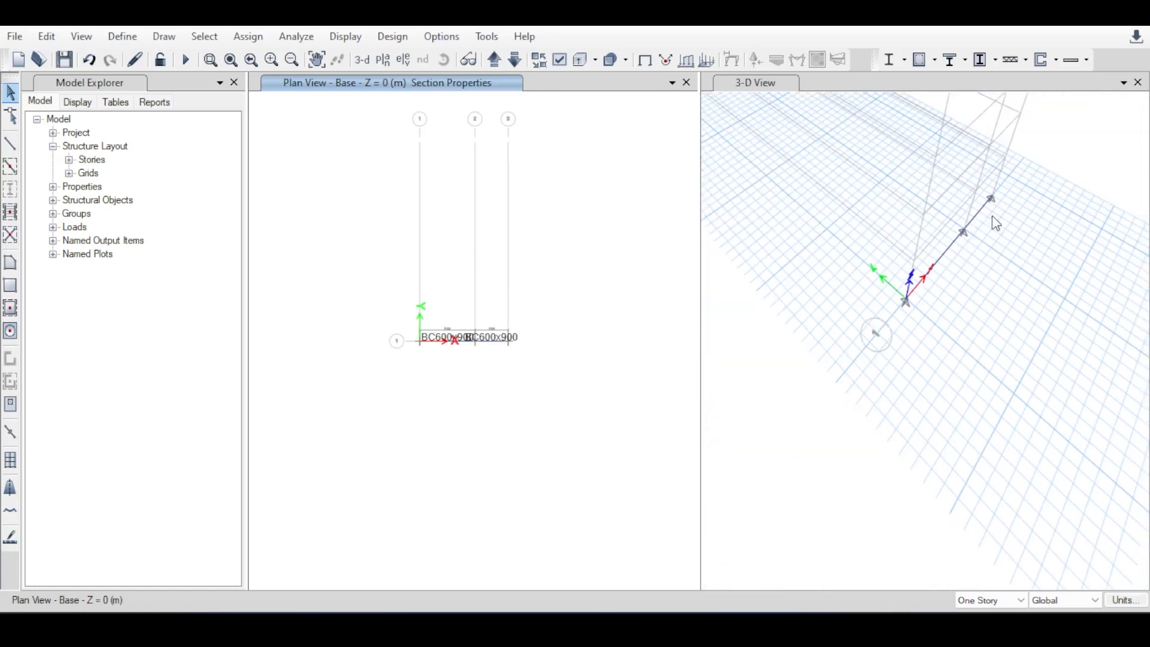
{"action": "middle_click_drag", "start_coordinate": [990, 221], "coordinate": [940, 236]}
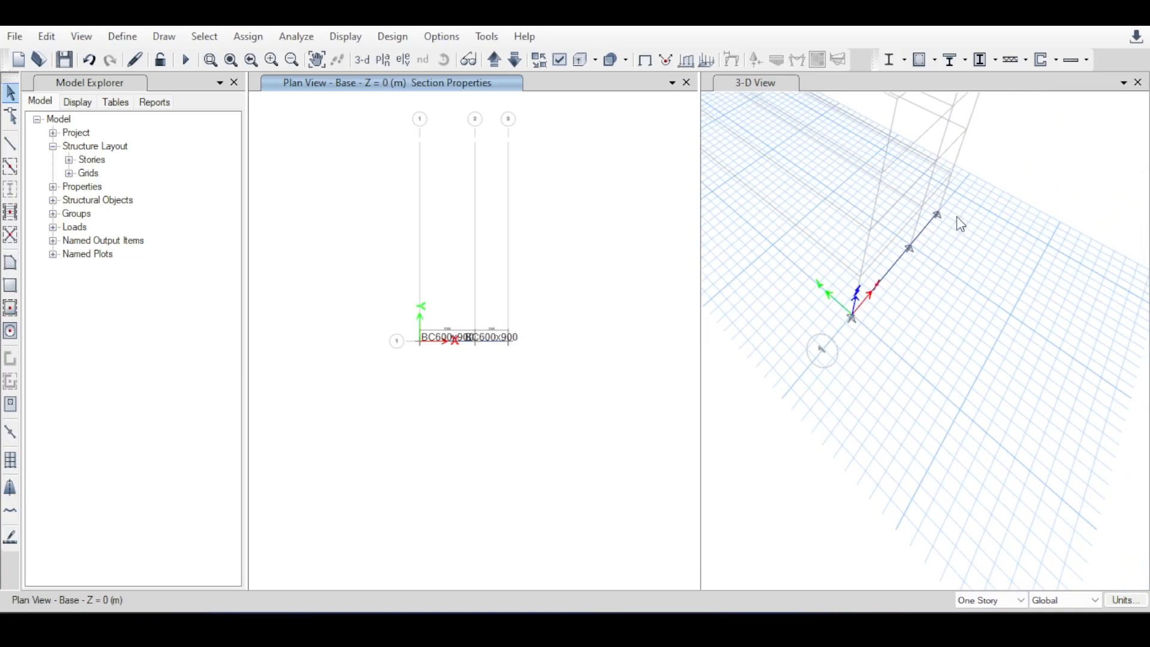
Look at the story scope options while keeping One Story, and view both beams in plan and 3-D.
{"action": "left_click", "coordinate": [991, 600]}
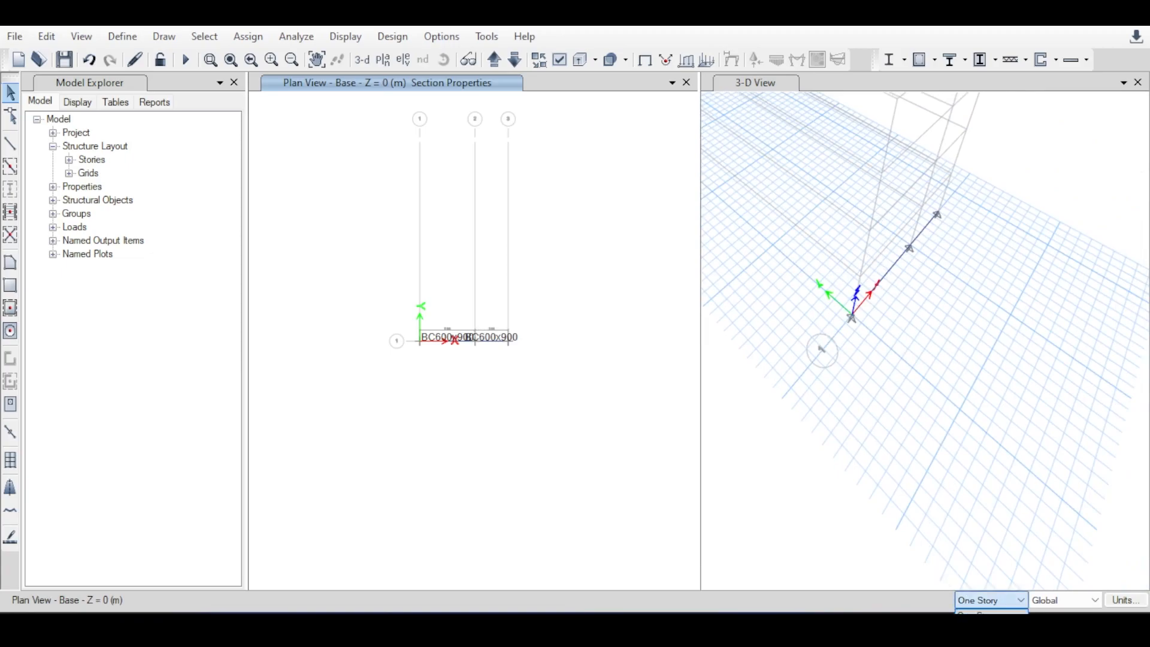
{"action": "left_click", "coordinate": [528, 377]}
{"action": "scroll", "coordinate": [462, 322], "scroll_direction": "up", "scroll_amount": 3}
{"action": "middle_click_drag", "start_coordinate": [858, 278], "coordinate": [775, 382]}
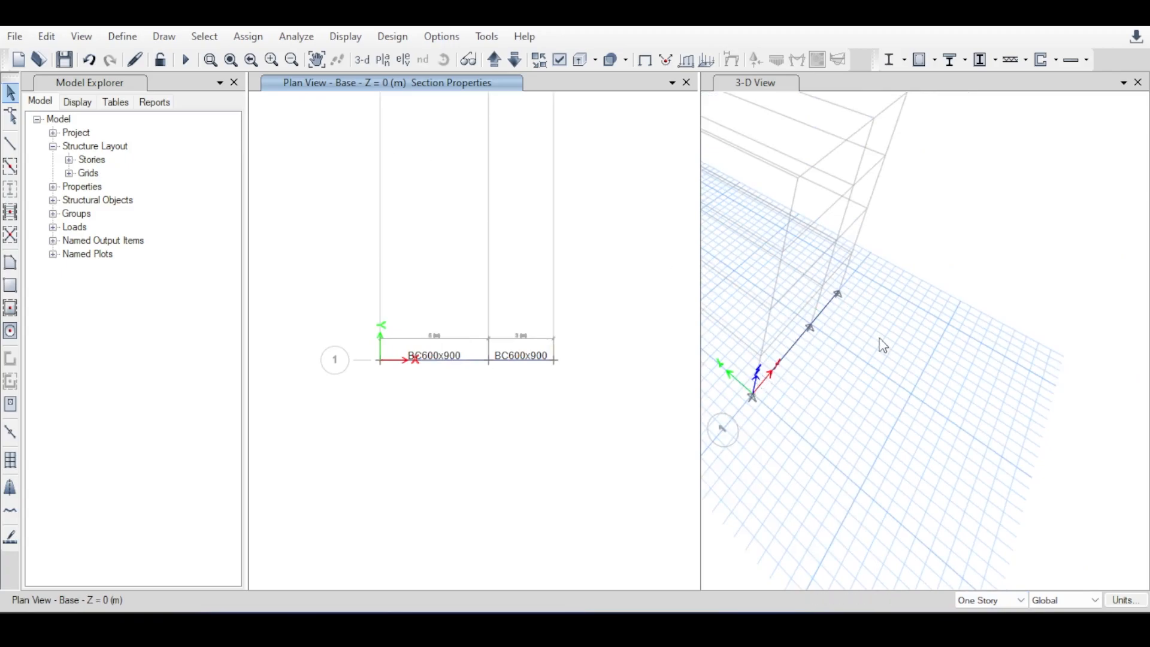
{"action": "middle_click_drag", "start_coordinate": [881, 341], "coordinate": [913, 347]}
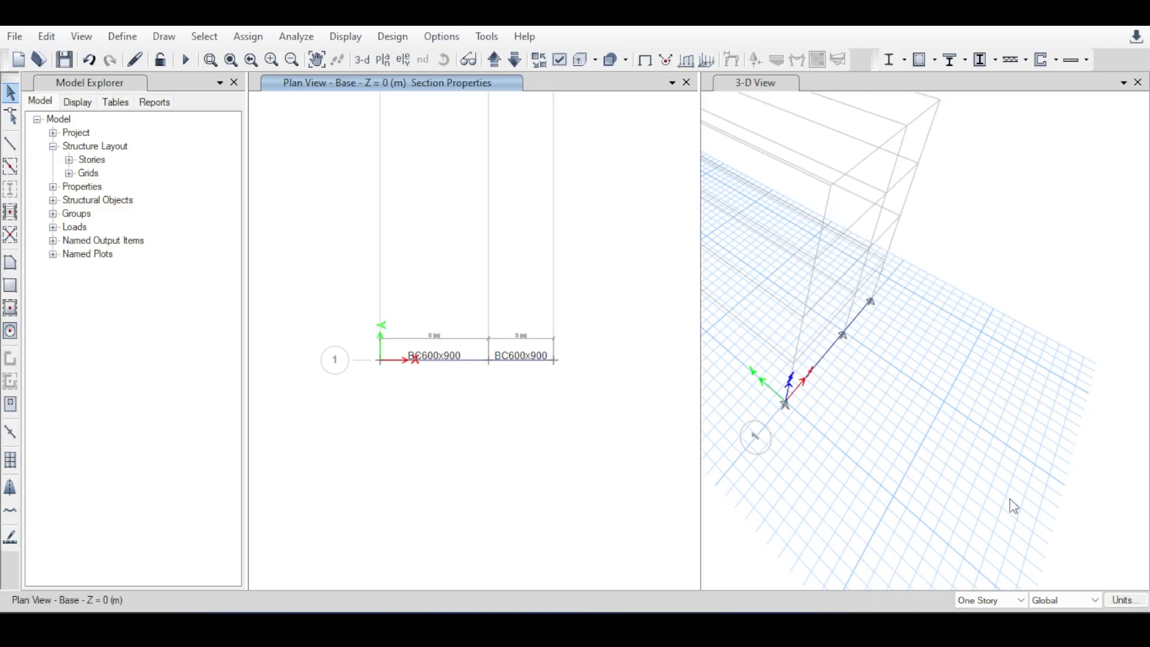
{"action": "left_click", "coordinate": [1009, 597]}
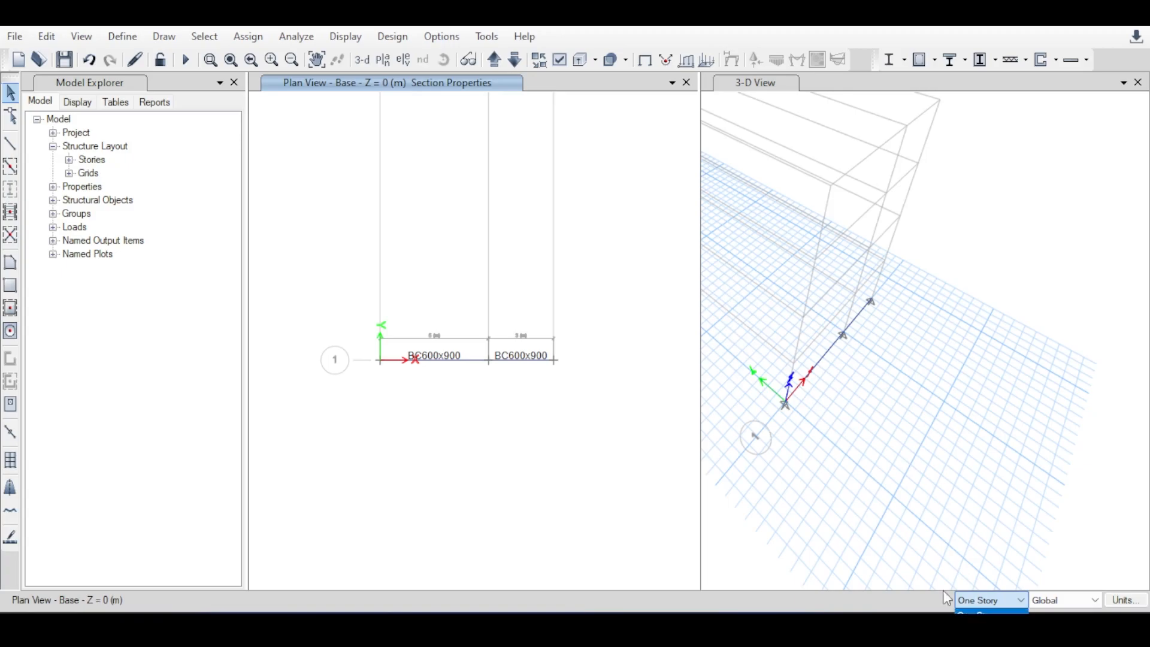
{"action": "left_click", "coordinate": [903, 475]}
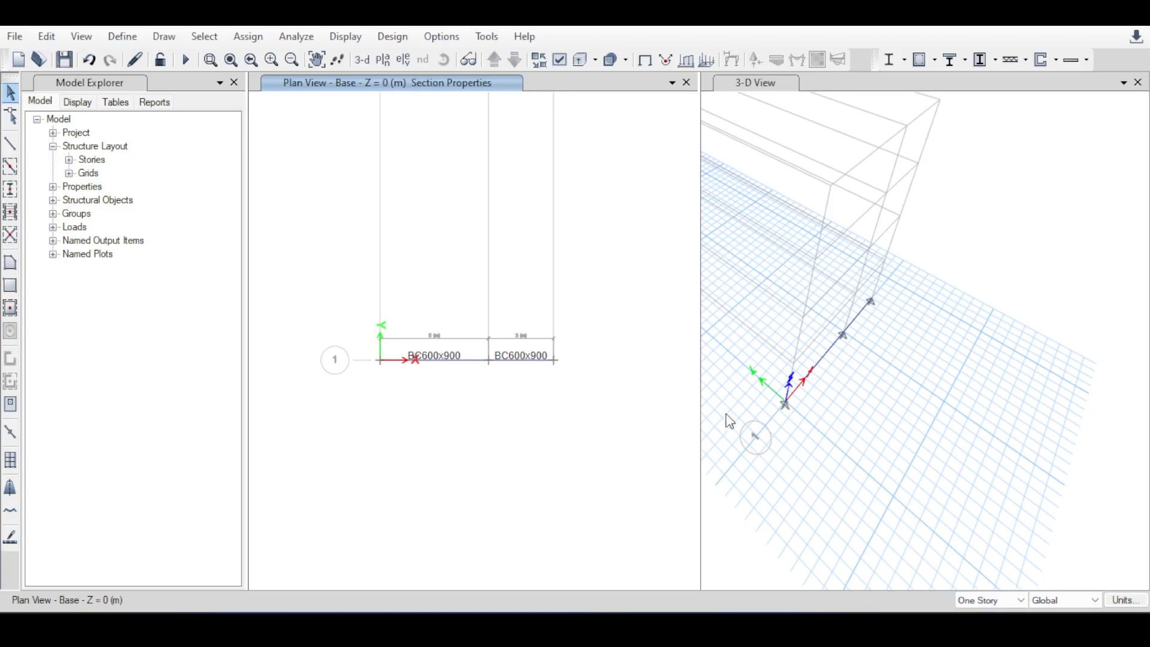
Open the joint restraint assignment and restrain translation in X, Y and Z and rotation about X, Y and Z.
{"action": "scroll", "coordinate": [458, 371], "scroll_direction": "up", "scroll_amount": 2}
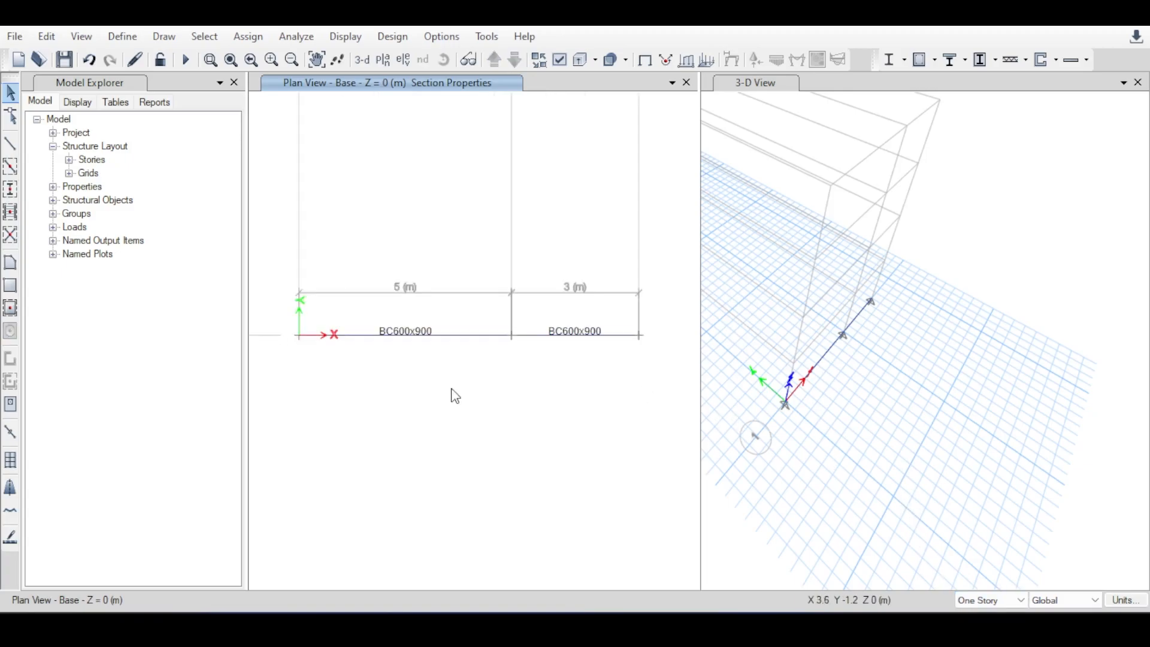
{"action": "left_click", "coordinate": [249, 36]}
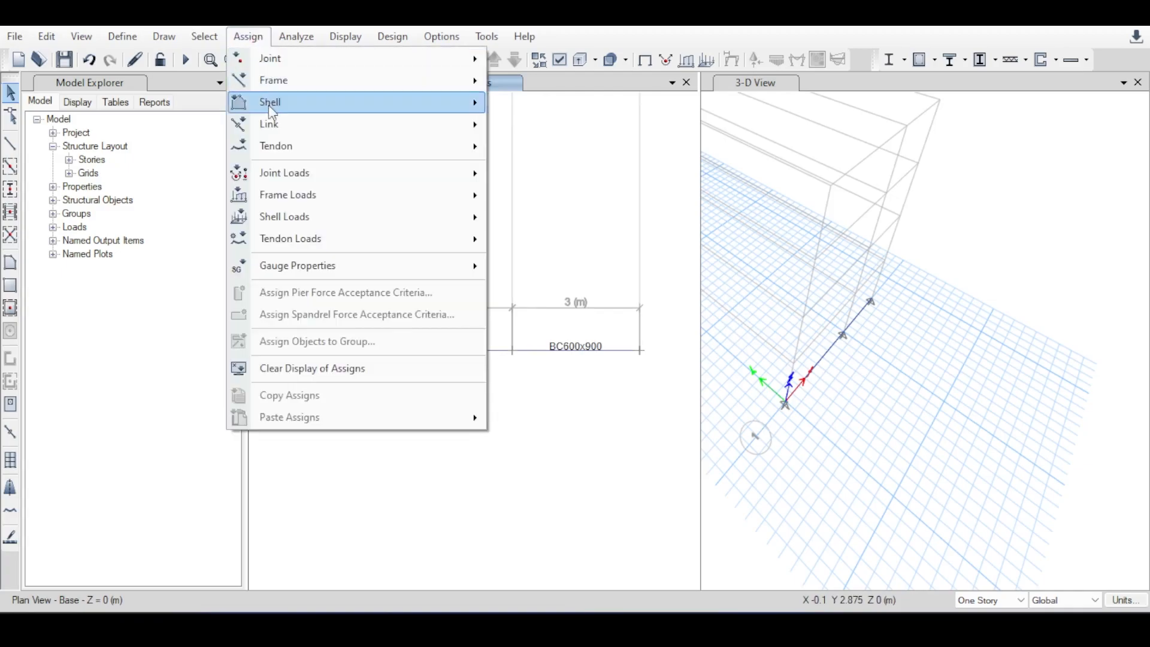
{"action": "mouse_move", "coordinate": [286, 183]}
{"action": "left_click", "coordinate": [249, 37]}
{"action": "left_click", "coordinate": [249, 37]}
{"action": "mouse_move", "coordinate": [262, 63]}
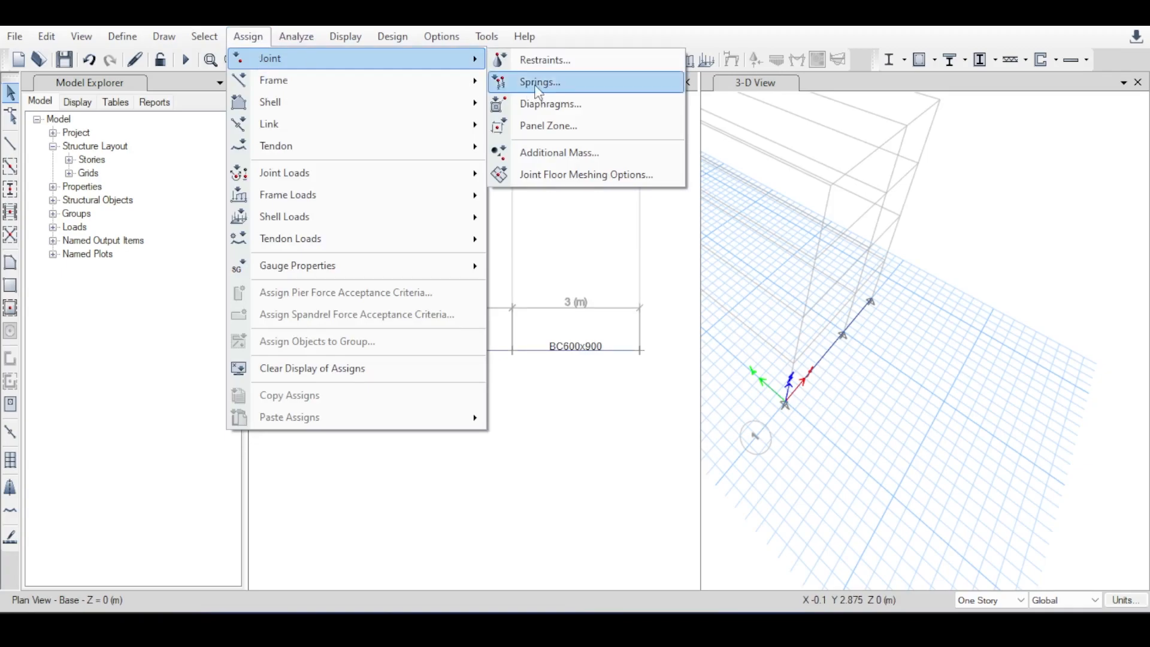
{"action": "left_click", "coordinate": [564, 59]}
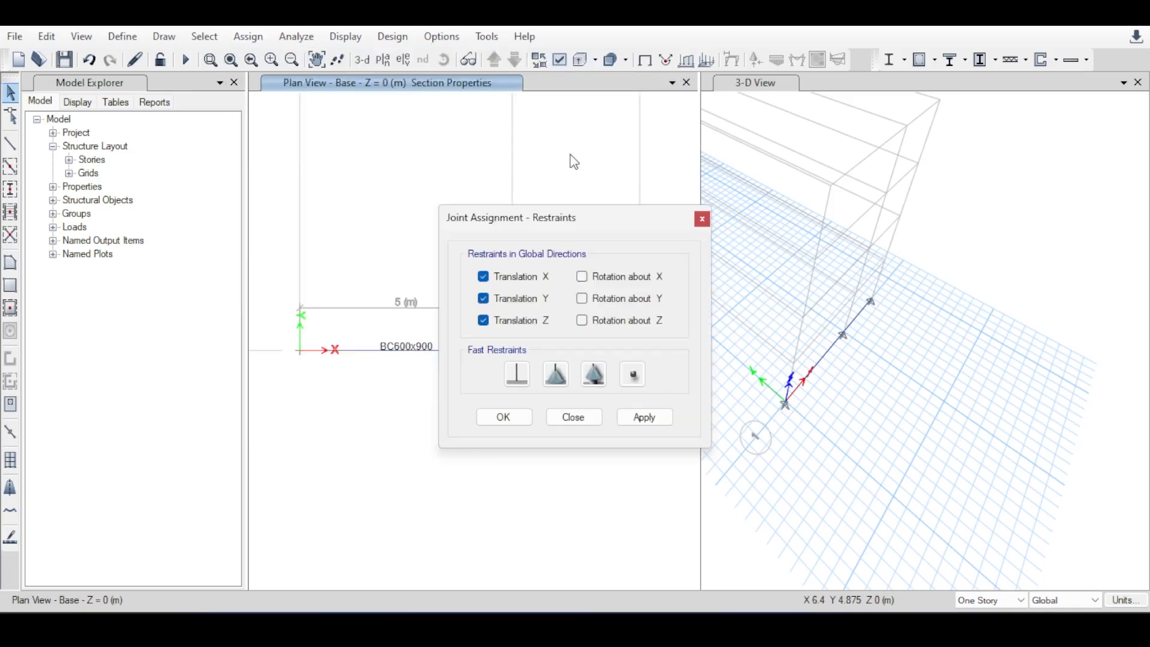
{"action": "left_click_drag", "start_coordinate": [561, 230], "coordinate": [713, 72]}
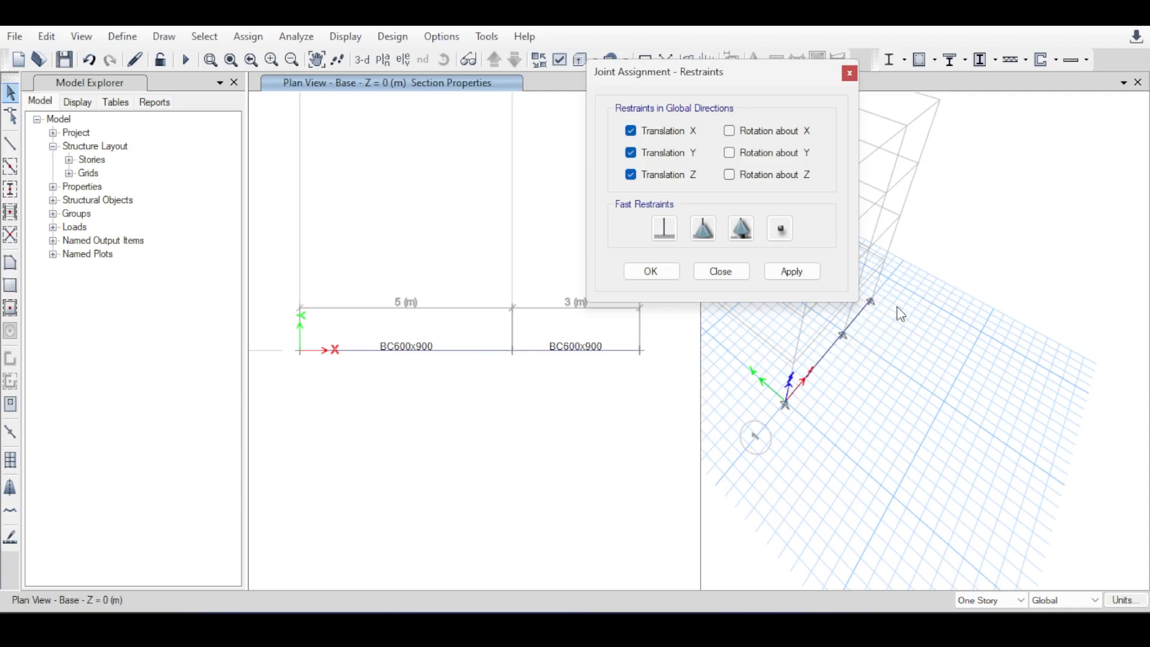
{"action": "scroll", "coordinate": [818, 389], "scroll_direction": "up", "scroll_amount": 3}
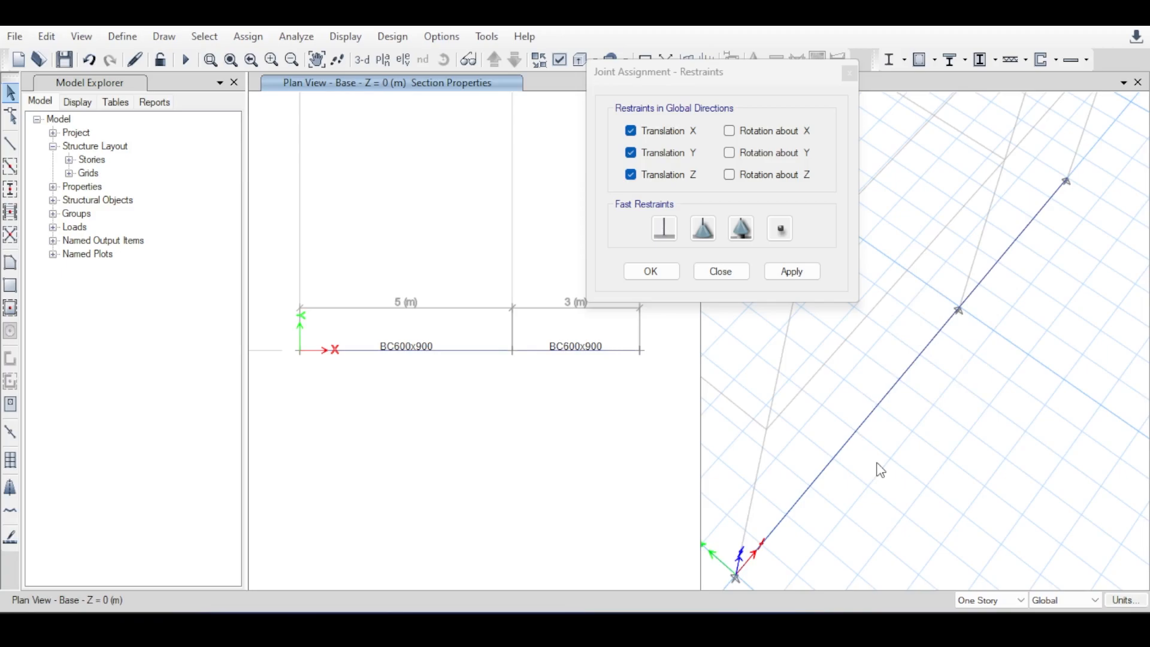
{"action": "left_click", "coordinate": [740, 135]}
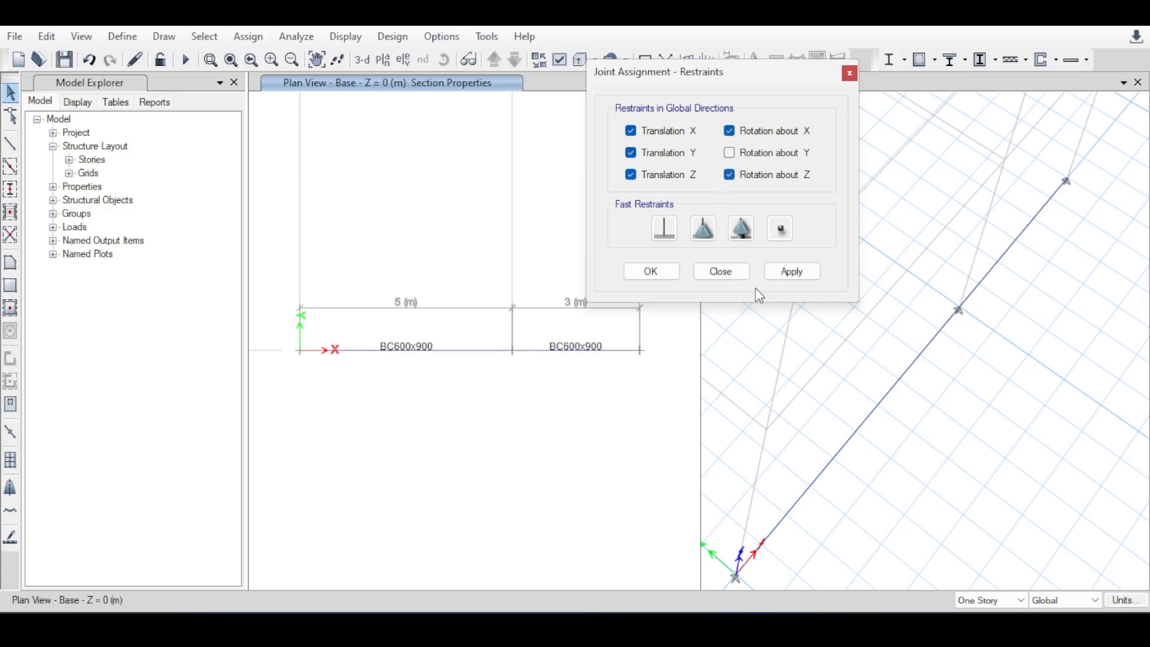
{"action": "left_click", "coordinate": [729, 175]}
Apply the fully fixed restraint to the joint at the origin and finish the assignment.
{"action": "left_click_drag", "start_coordinate": [278, 290], "coordinate": [316, 424]}
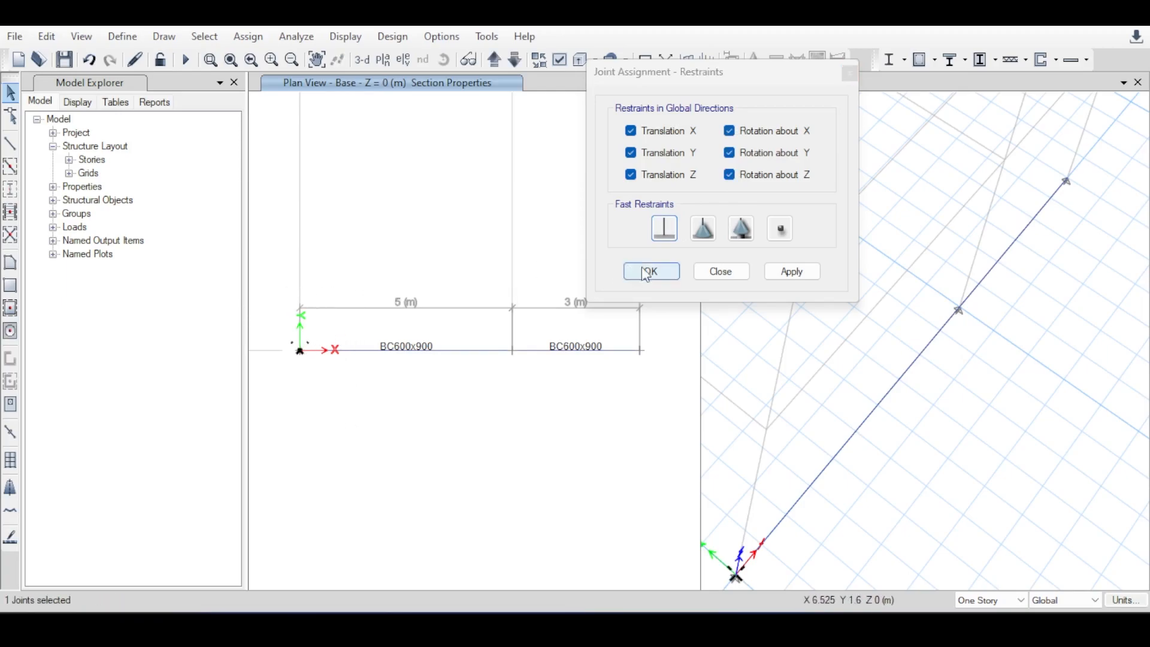
{"action": "left_click", "coordinate": [784, 273]}
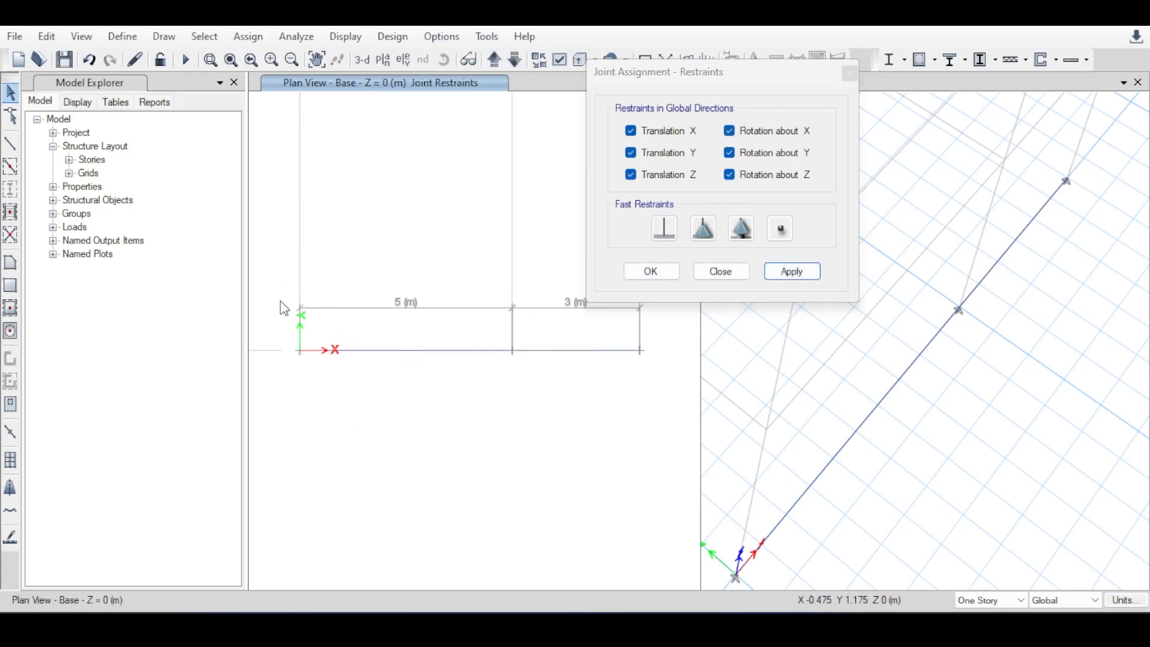
{"action": "left_click_drag", "start_coordinate": [283, 272], "coordinate": [334, 397]}
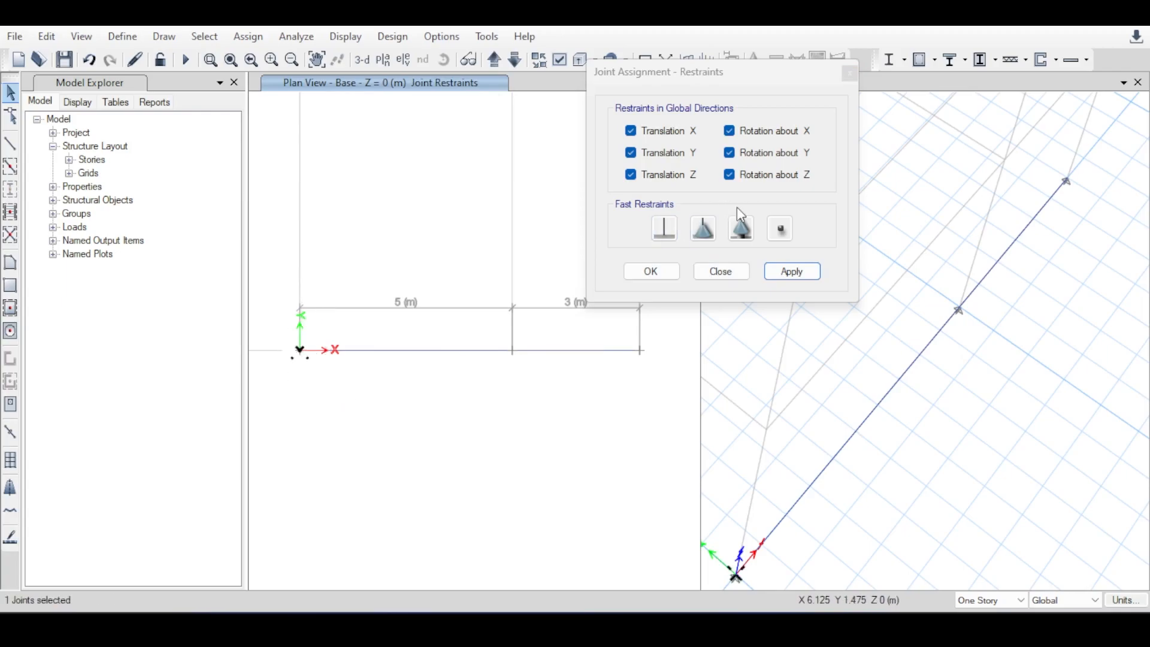
{"action": "left_click", "coordinate": [788, 272]}
{"action": "left_click", "coordinate": [651, 271]}
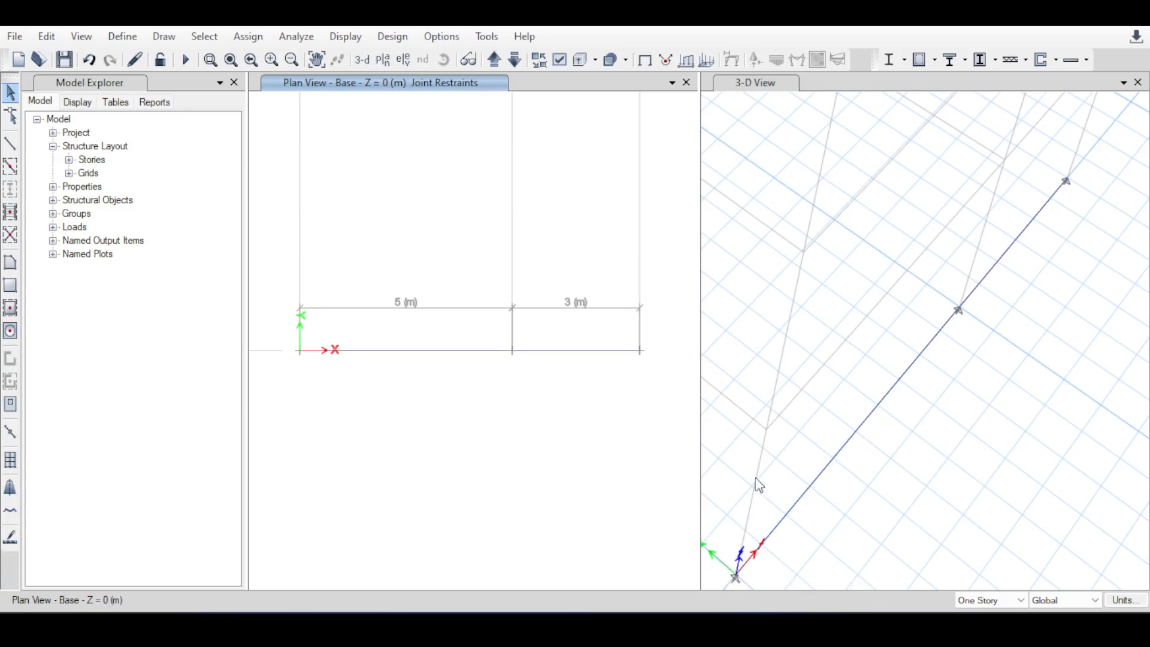
Check the restraints assigned to the joint at the origin in its object information.
{"action": "middle_click_drag", "start_coordinate": [832, 370], "coordinate": [833, 230]}
{"action": "scroll", "coordinate": [742, 433], "scroll_direction": "up", "scroll_amount": 3}
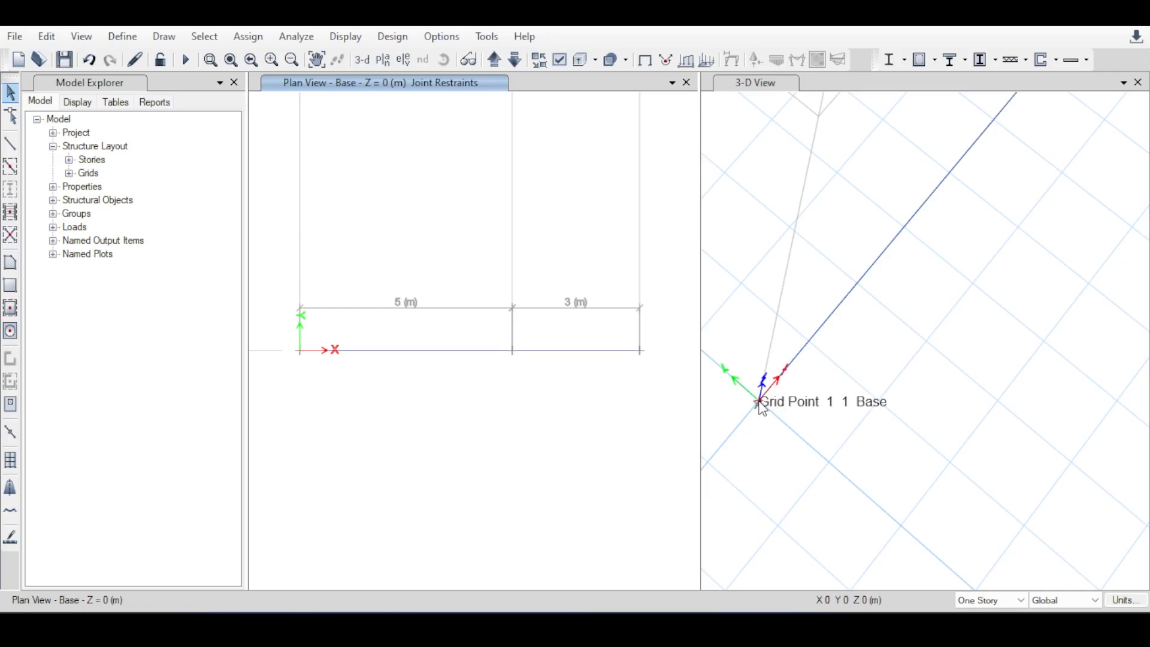
{"action": "right_click", "coordinate": [301, 353]}
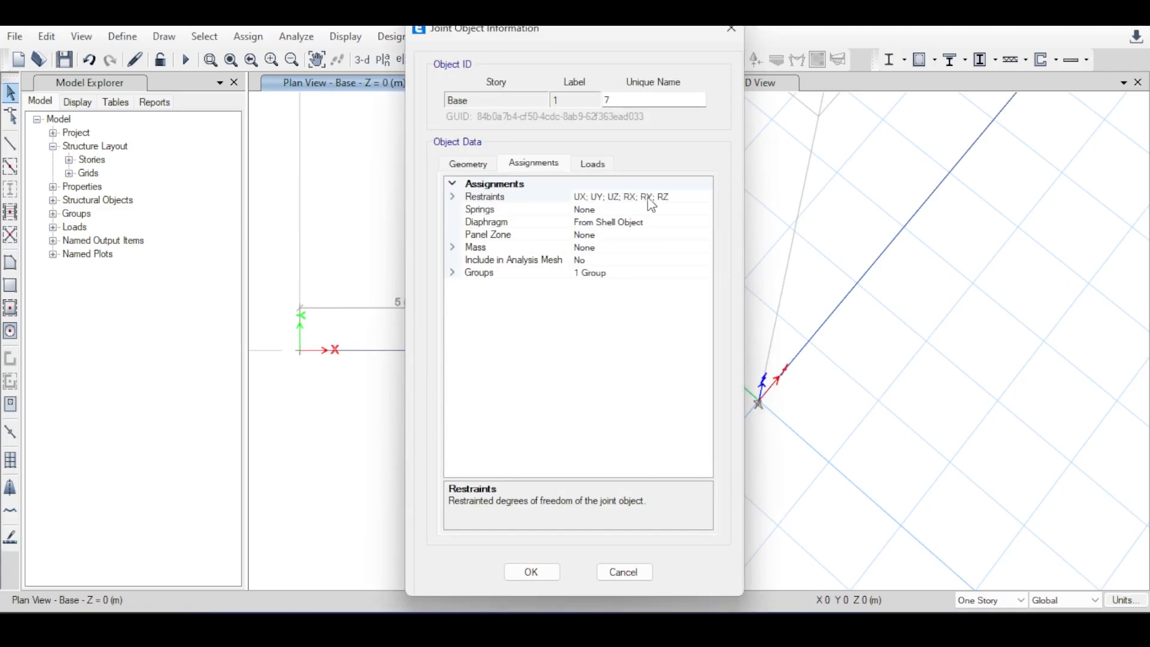
{"action": "left_click", "coordinate": [732, 28]}
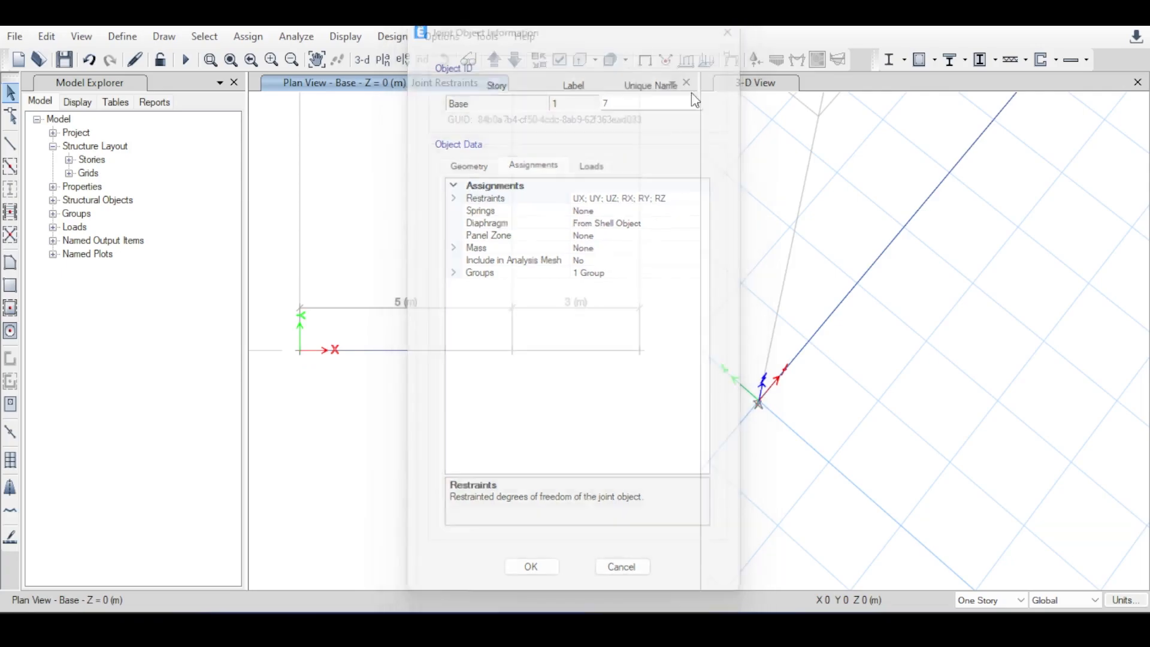
Examine the support at the origin and both beams up close in the 3-D view.
{"action": "scroll", "coordinate": [759, 423], "scroll_direction": "up", "scroll_amount": 3}
{"action": "middle_click_drag", "start_coordinate": [760, 423], "coordinate": [817, 398]}
{"action": "scroll", "coordinate": [831, 394], "scroll_direction": "up", "scroll_amount": 4}
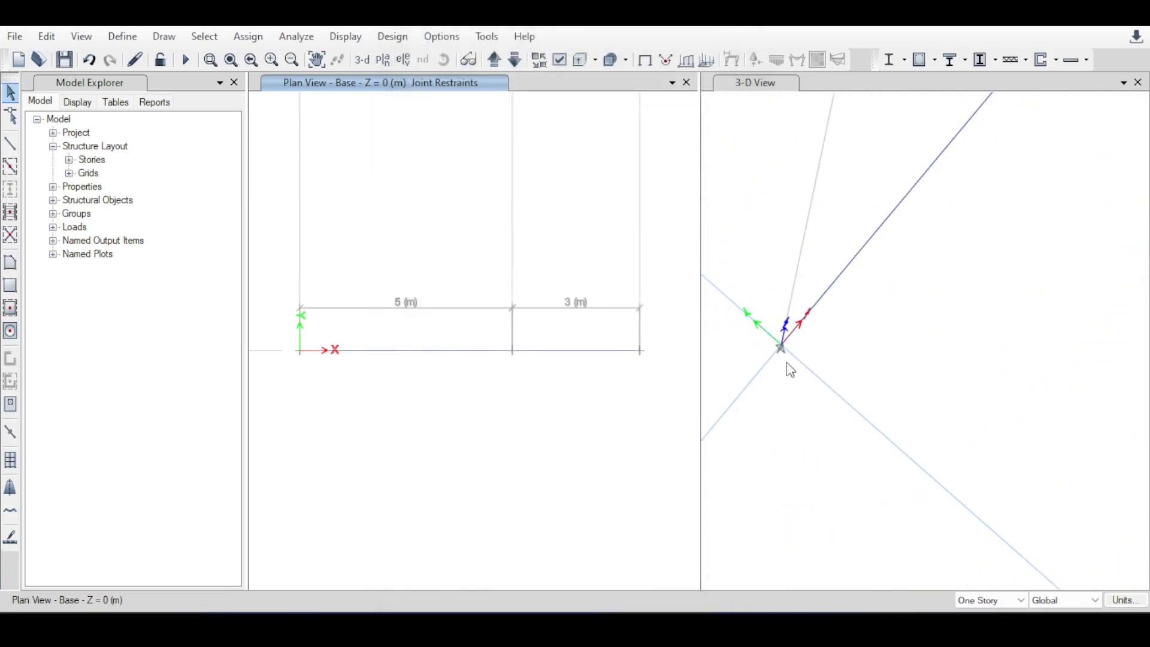
{"action": "scroll", "coordinate": [769, 327], "scroll_direction": "down", "scroll_amount": 3}
{"action": "middle_click_drag", "start_coordinate": [873, 236], "coordinate": [859, 340]}
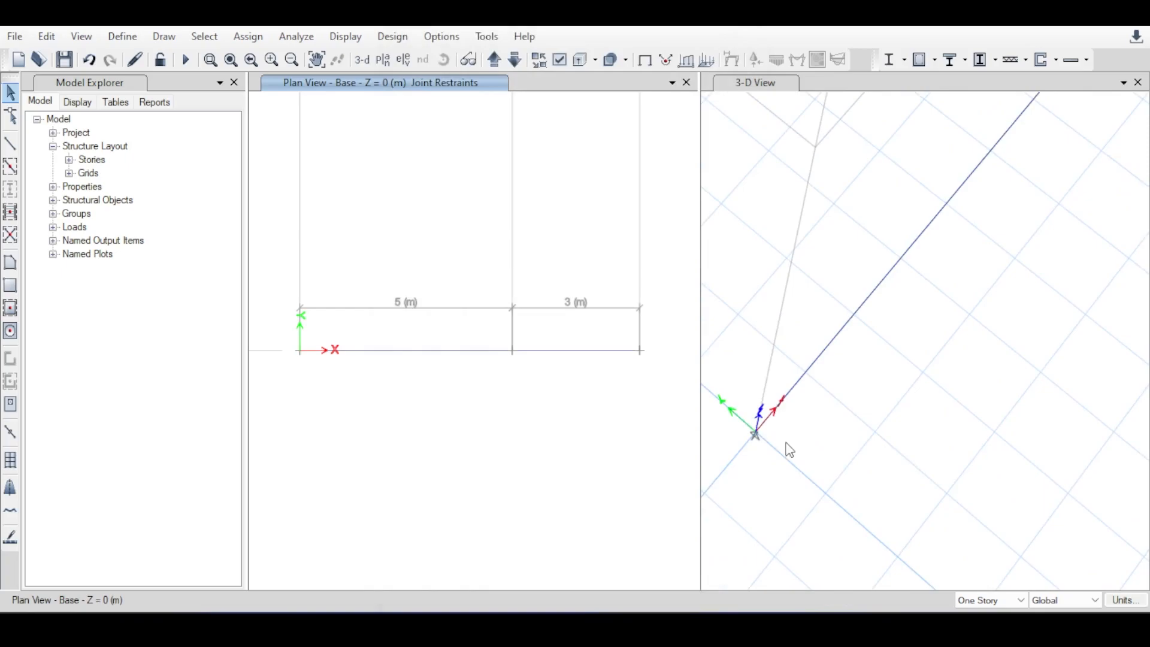
{"action": "scroll", "coordinate": [771, 402], "scroll_direction": "down", "scroll_amount": 4}
{"action": "scroll", "coordinate": [838, 312], "scroll_direction": "down", "scroll_amount": 2}
{"action": "scroll", "coordinate": [839, 283], "scroll_direction": "up", "scroll_amount": 2}
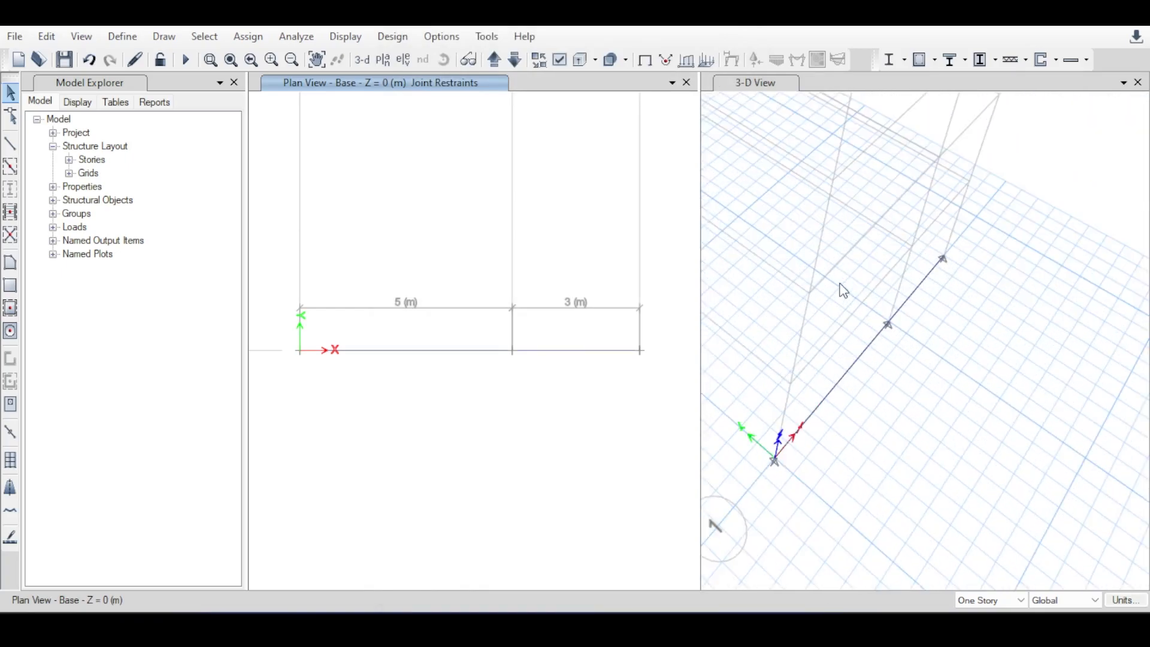
{"action": "middle_click_drag", "start_coordinate": [849, 279], "coordinate": [862, 273]}
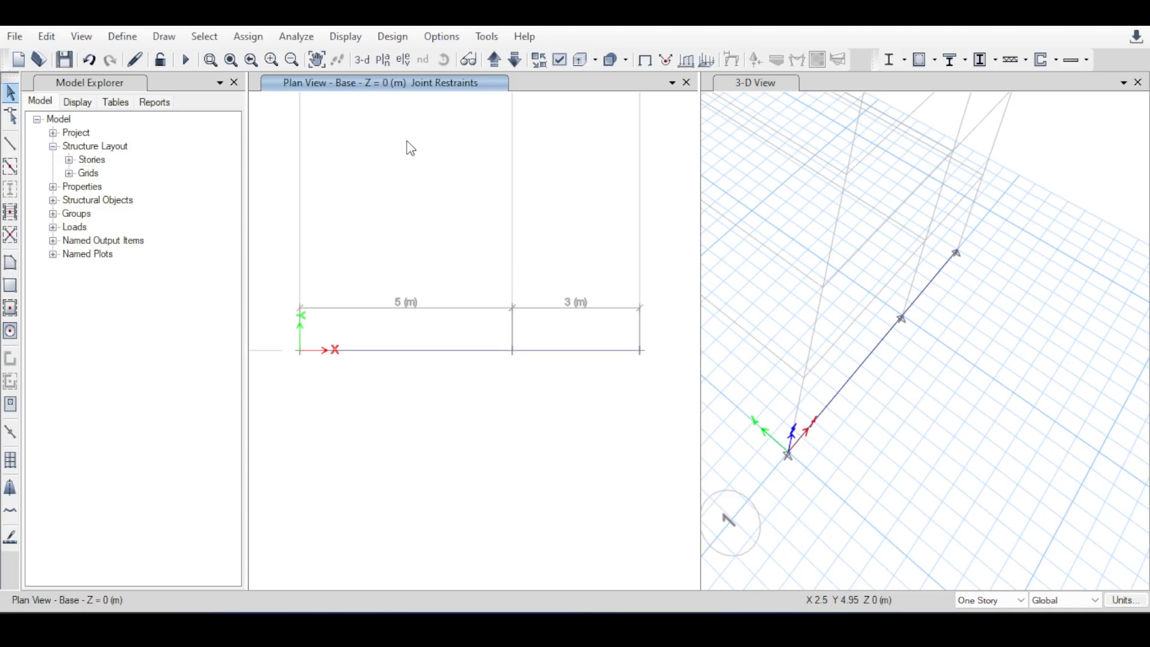
Review the Dead and Live load patterns and the Dead, Live and Modal load cases in the model tree.
{"action": "left_click", "coordinate": [54, 228]}
{"action": "left_click", "coordinate": [69, 254]}
{"action": "left_click", "coordinate": [105, 267]}
{"action": "left_click", "coordinate": [107, 282]}
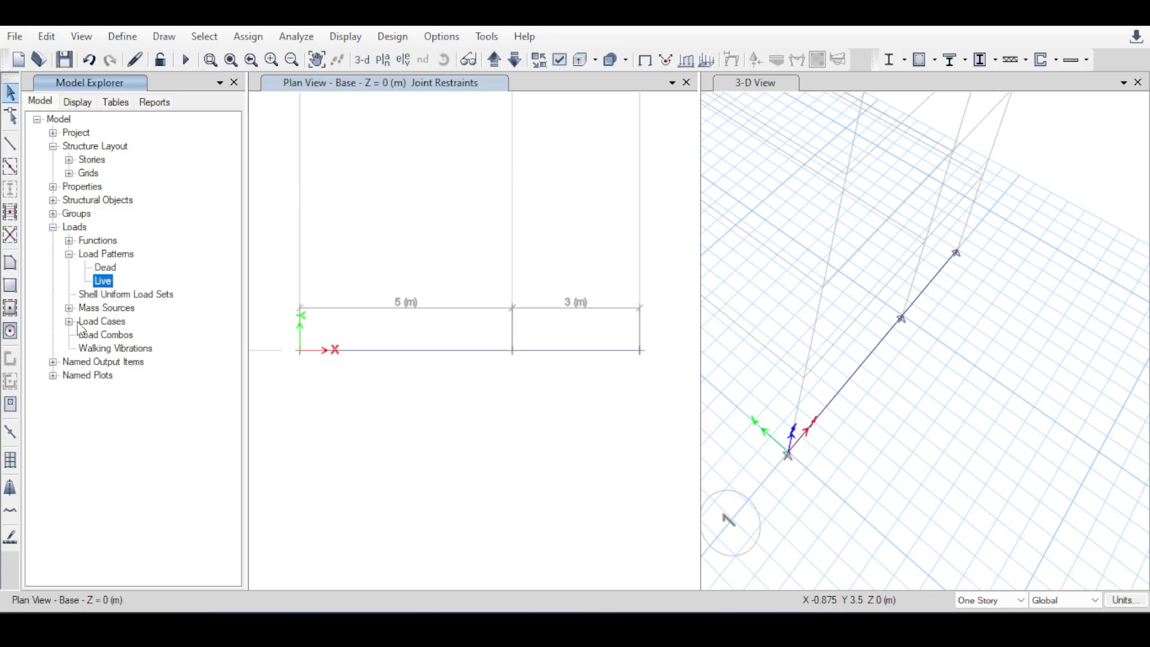
{"action": "left_click", "coordinate": [69, 322]}
{"action": "left_click", "coordinate": [105, 335]}
{"action": "left_click", "coordinate": [103, 348]}
{"action": "left_click", "coordinate": [107, 362]}
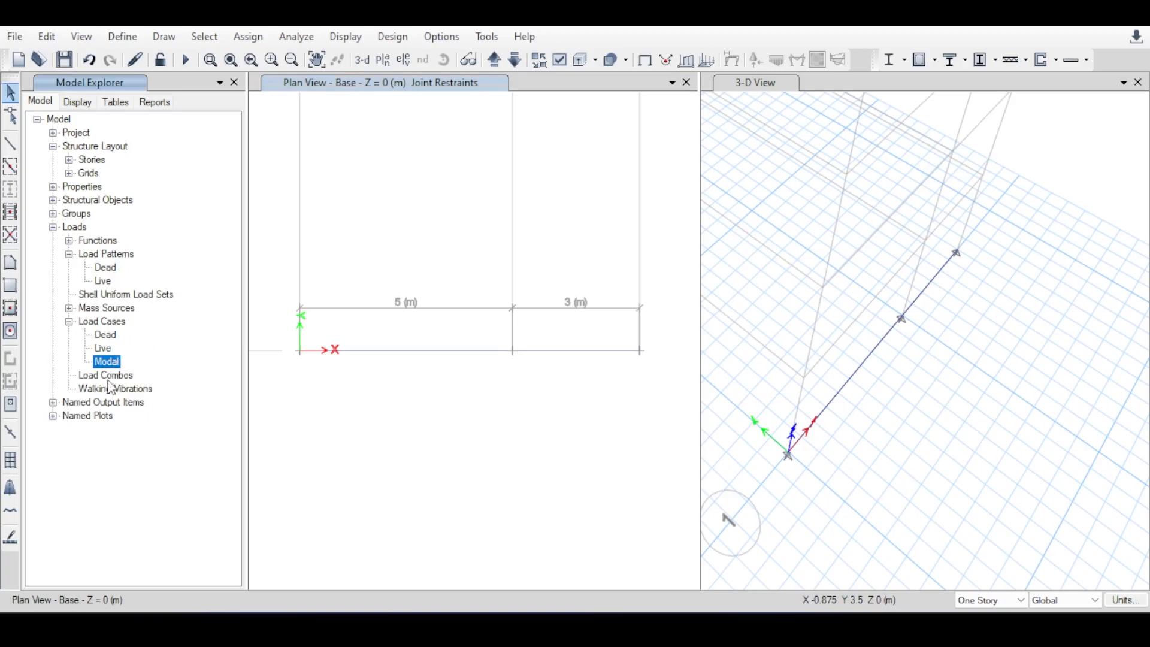
Collapse the Load Cases, Load Patterns and Loads branches in the model tree.
{"action": "left_click", "coordinate": [69, 321]}
{"action": "left_click", "coordinate": [68, 254]}
{"action": "left_click", "coordinate": [53, 227]}
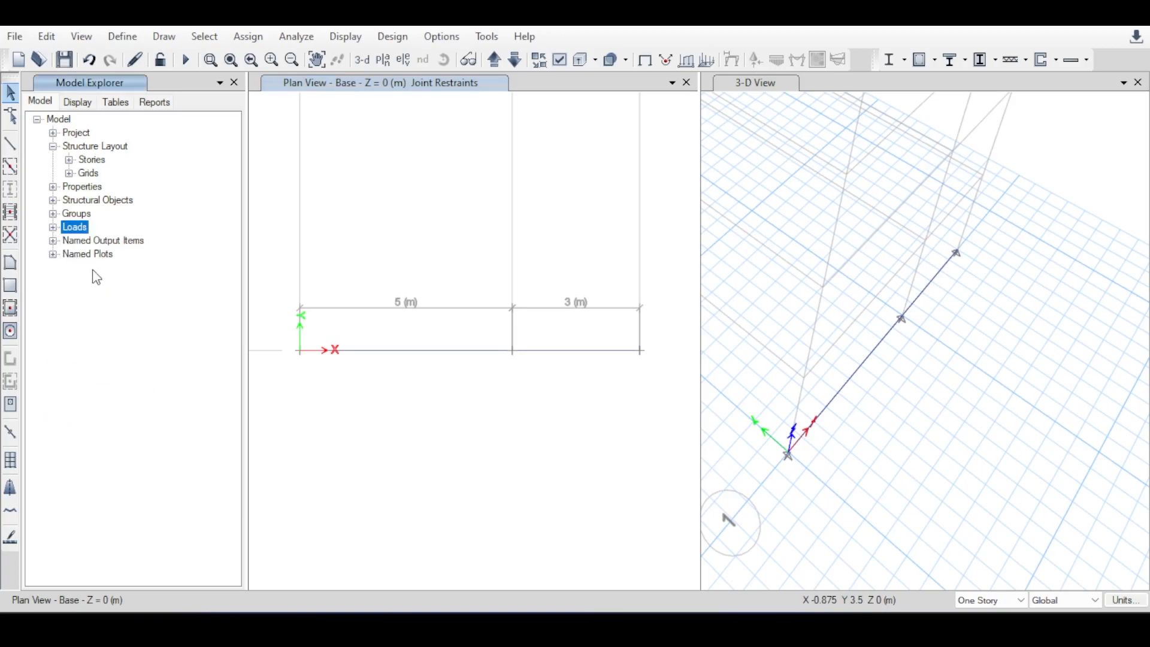
{"action": "left_click", "coordinate": [357, 213]}
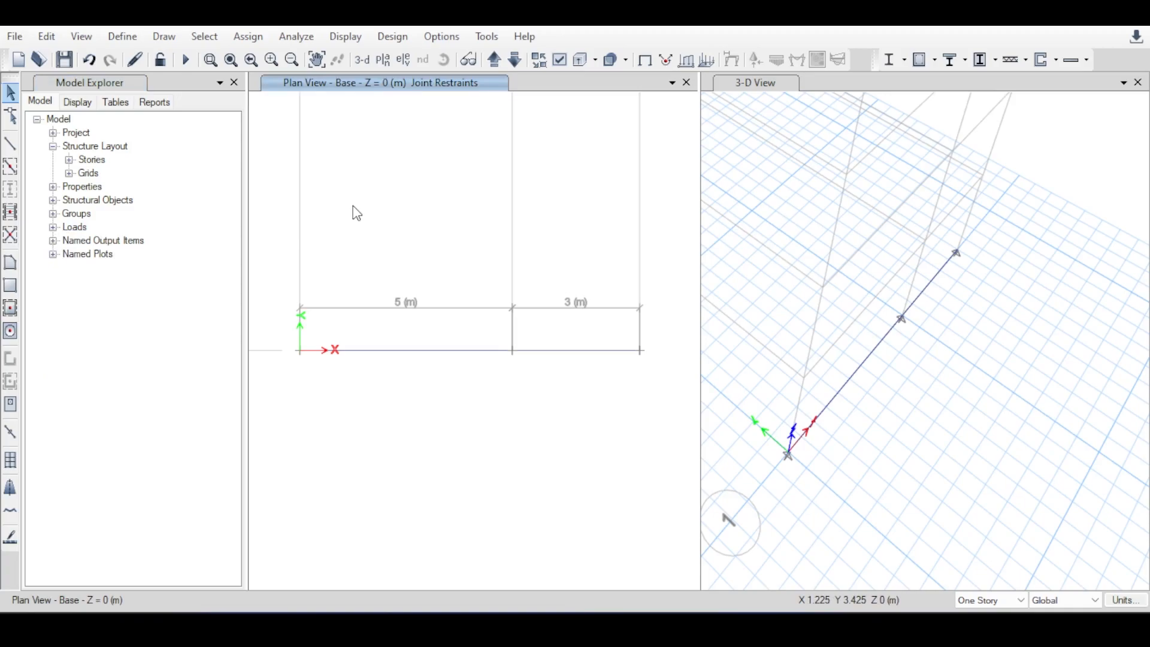
Open the distributed frame load assignment for the Dead pattern and review the load direction options, keeping Gravity.
{"action": "scroll", "coordinate": [444, 215], "scroll_direction": "down", "scroll_amount": 3}
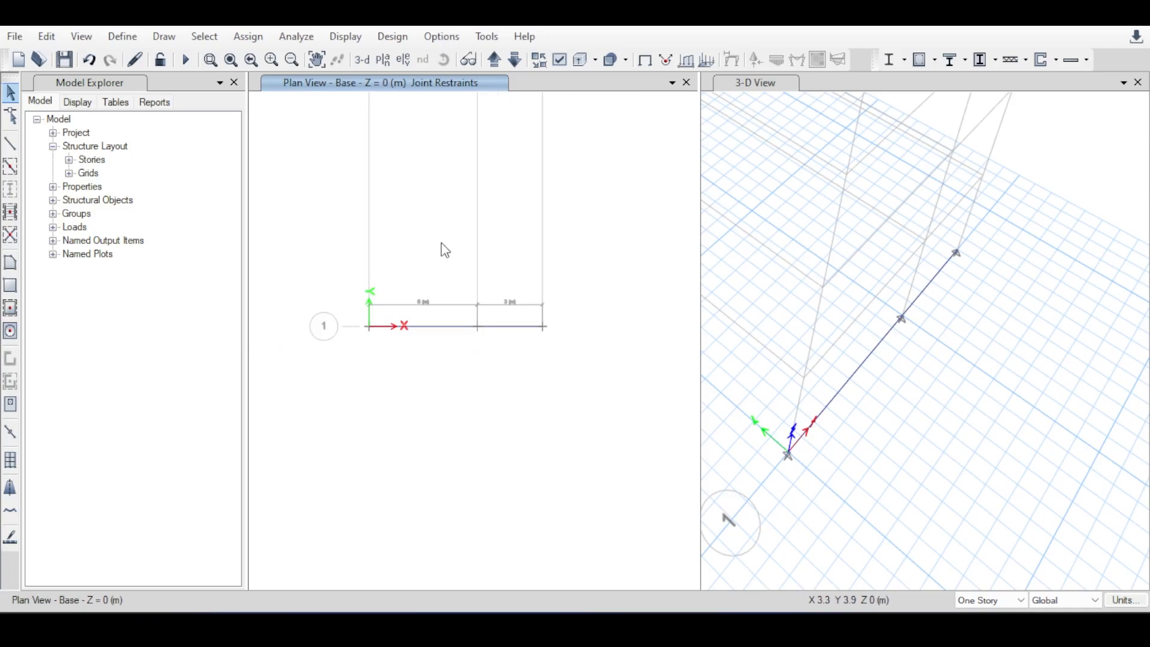
{"action": "scroll", "coordinate": [444, 246], "scroll_direction": "up", "scroll_amount": 2}
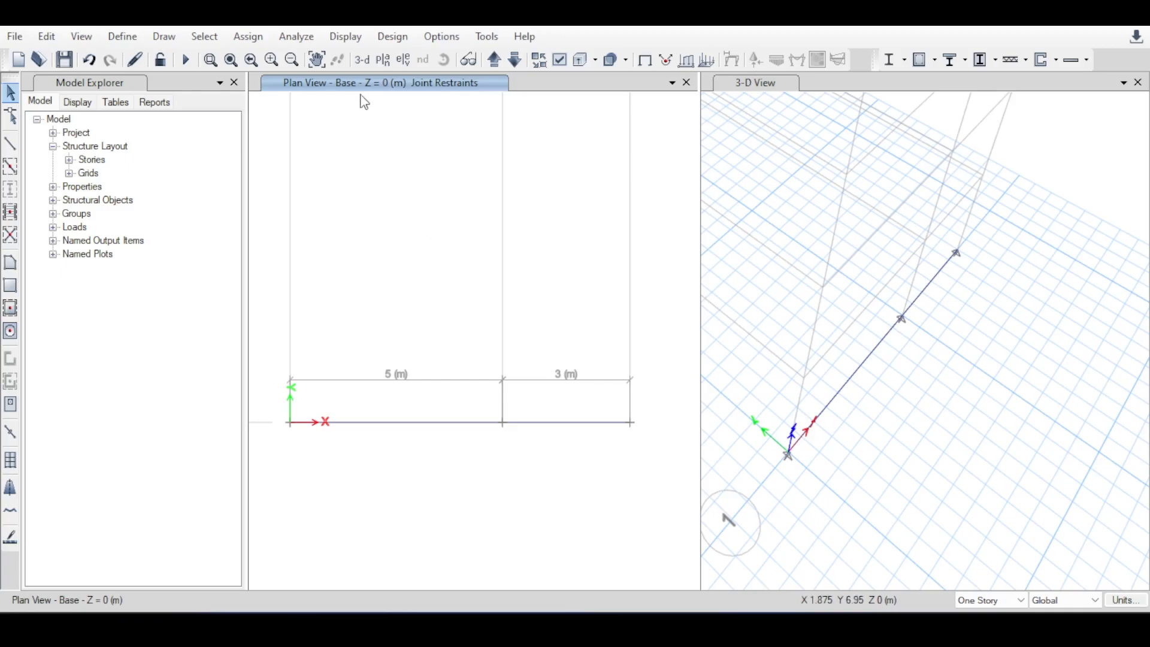
{"action": "left_click", "coordinate": [247, 36]}
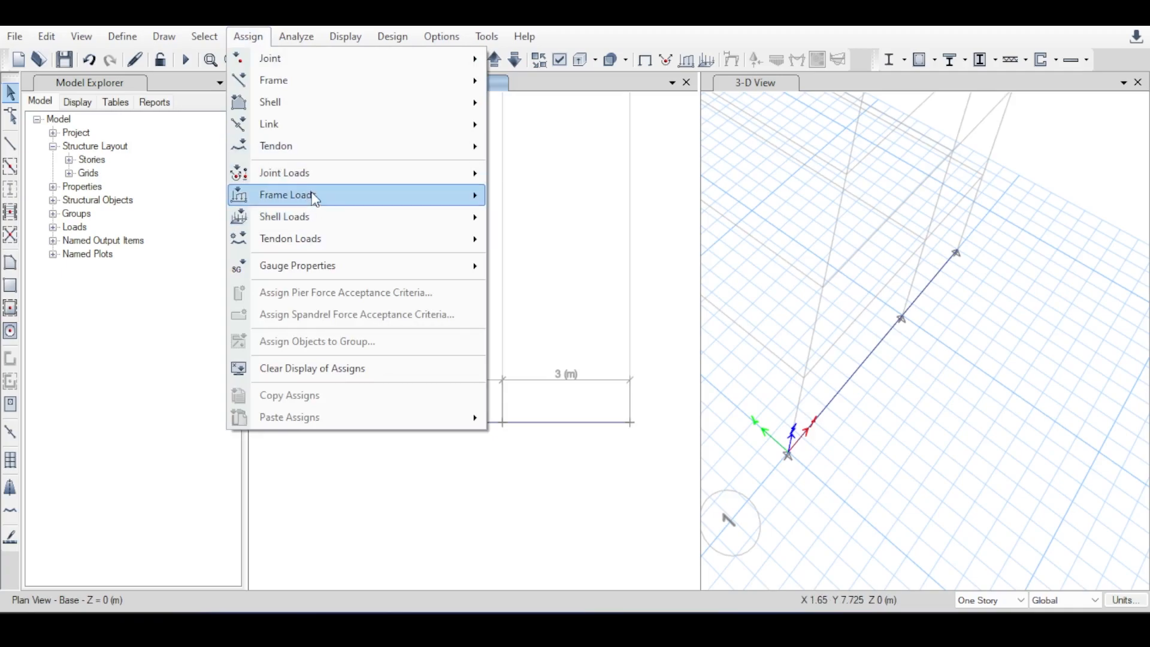
{"action": "mouse_move", "coordinate": [314, 198]}
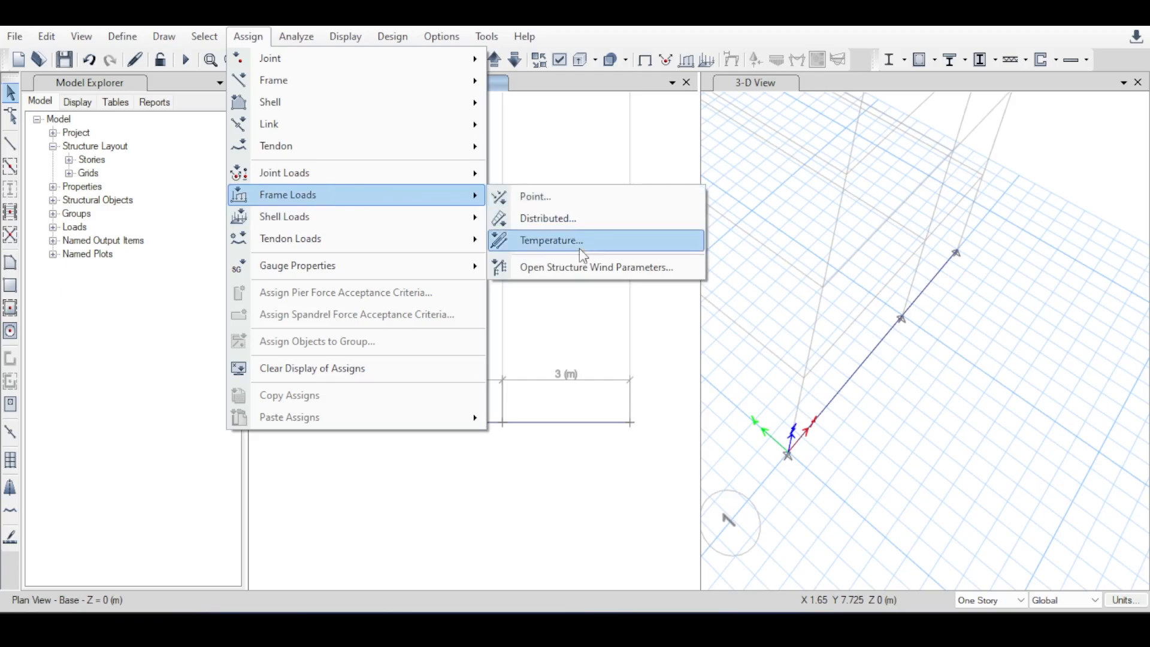
{"action": "left_click", "coordinate": [566, 220]}
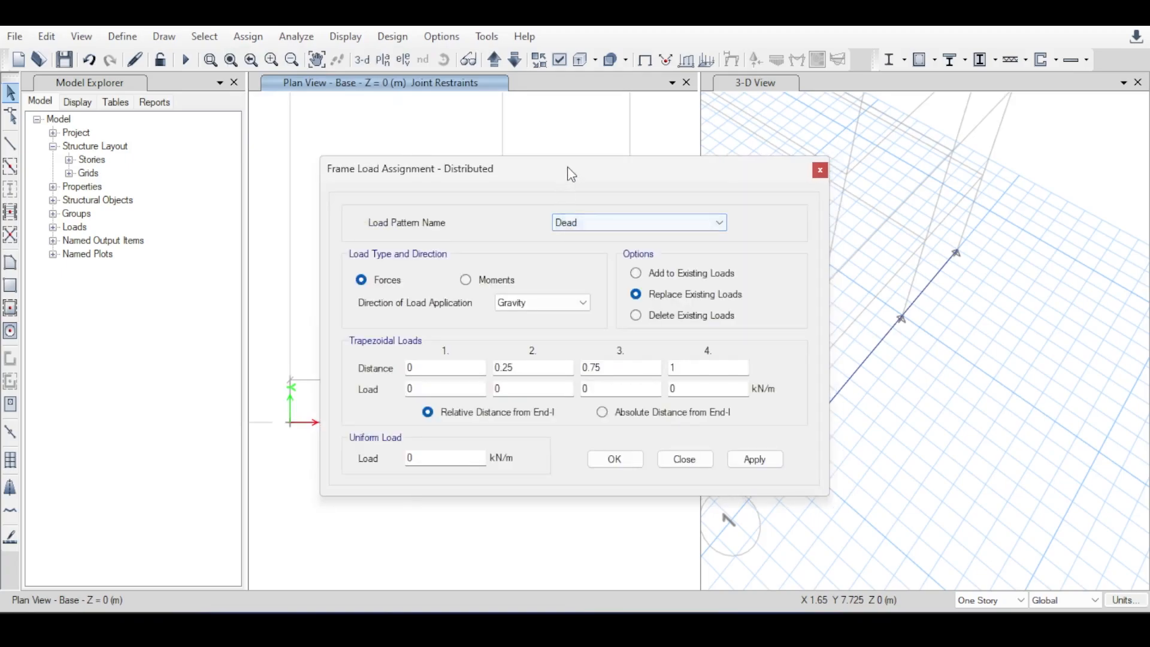
{"action": "left_click", "coordinate": [663, 169]}
{"action": "left_click", "coordinate": [663, 170]}
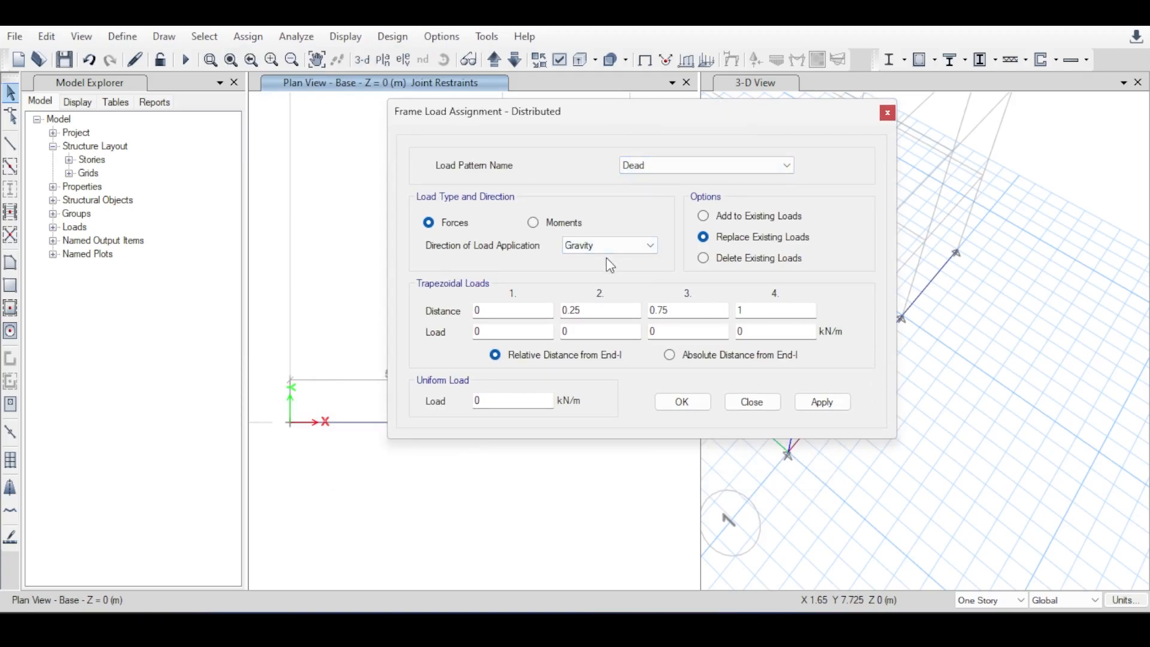
{"action": "left_click", "coordinate": [646, 246]}
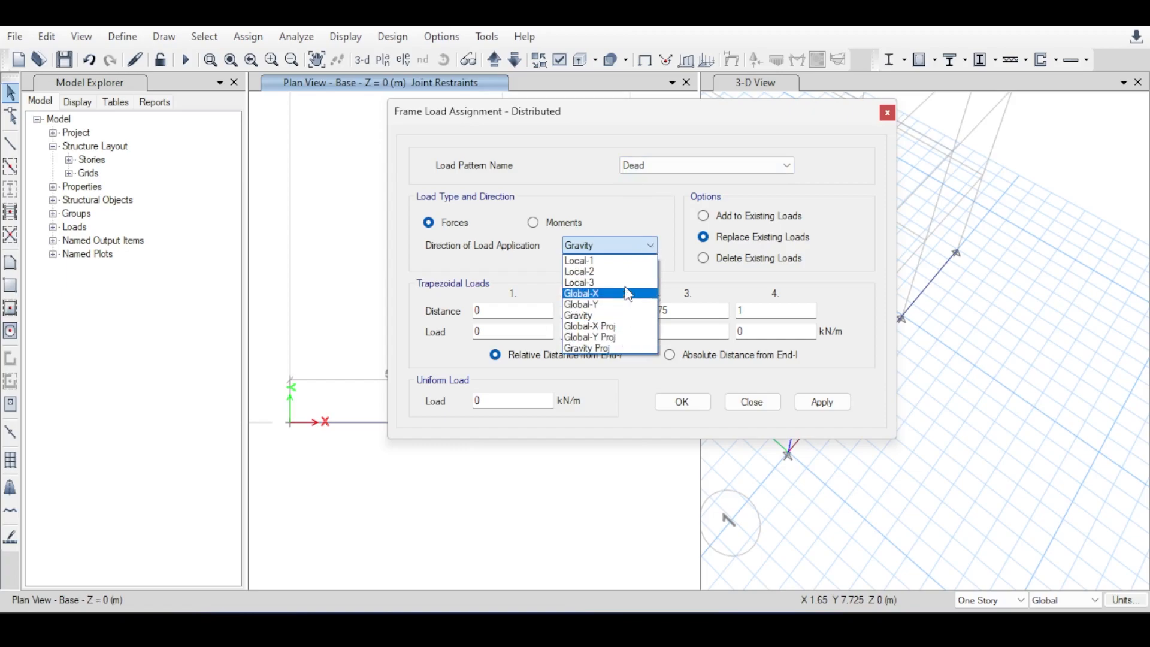
{"action": "left_click", "coordinate": [634, 246]}
{"action": "left_click", "coordinate": [636, 250]}
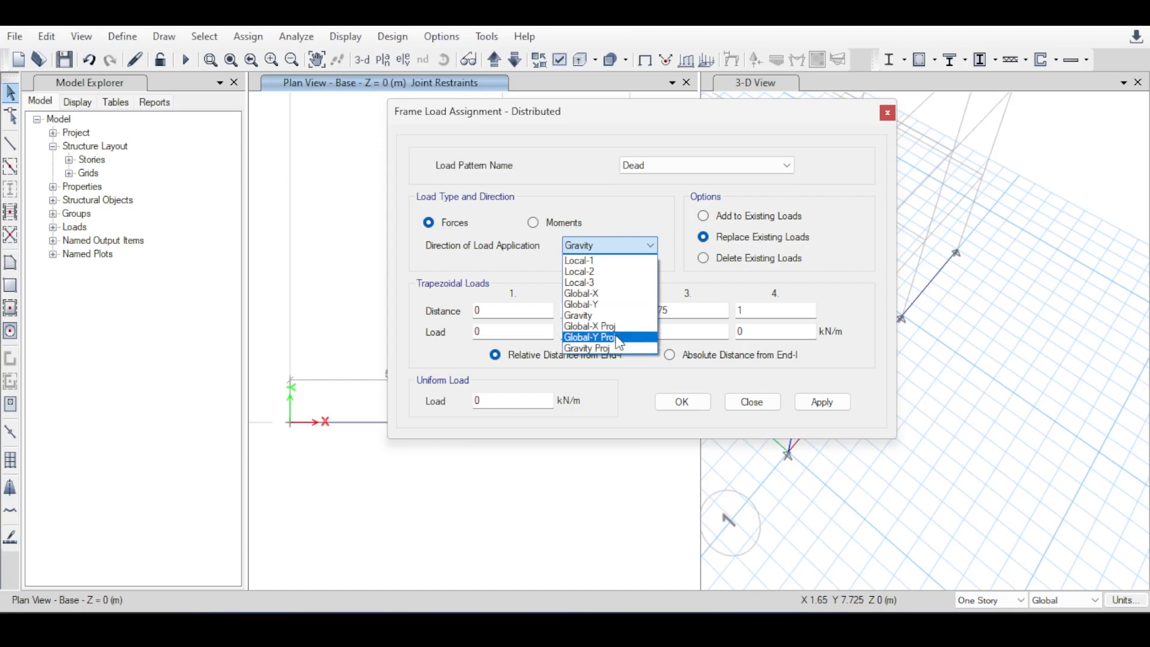
{"action": "left_click", "coordinate": [618, 246]}
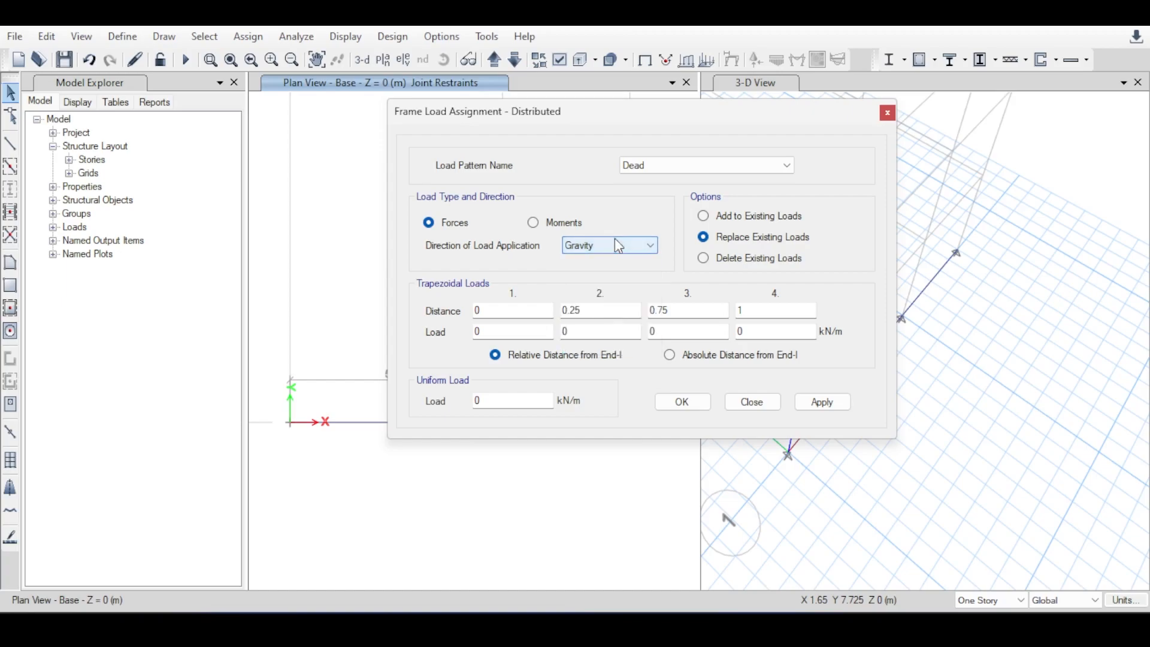
Set all four trapezoidal loads to 10 kN/m at relative distances 0, 0.25, 0.75 and 1.
{"action": "left_click", "coordinate": [587, 309]}
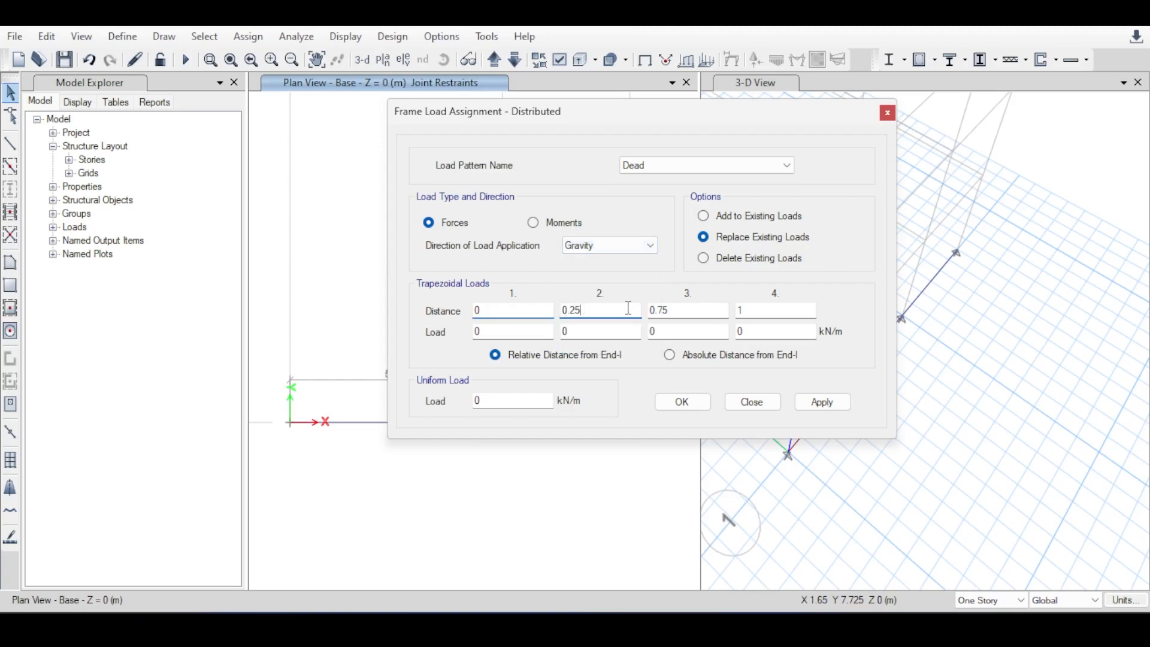
{"action": "left_click", "coordinate": [743, 309]}
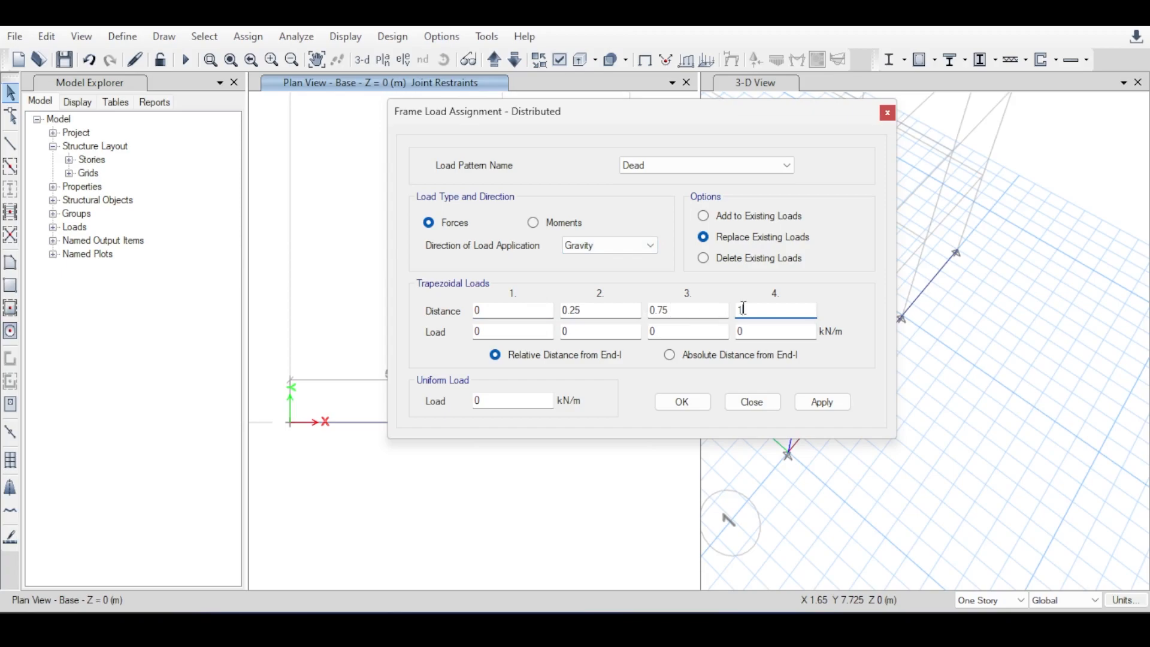
{"action": "left_click", "coordinate": [514, 329]}
{"action": "type", "text": "10"}
{"action": "left_click", "coordinate": [567, 332]}
{"action": "type", "text": "1"}
{"action": "left_click", "coordinate": [677, 336]}
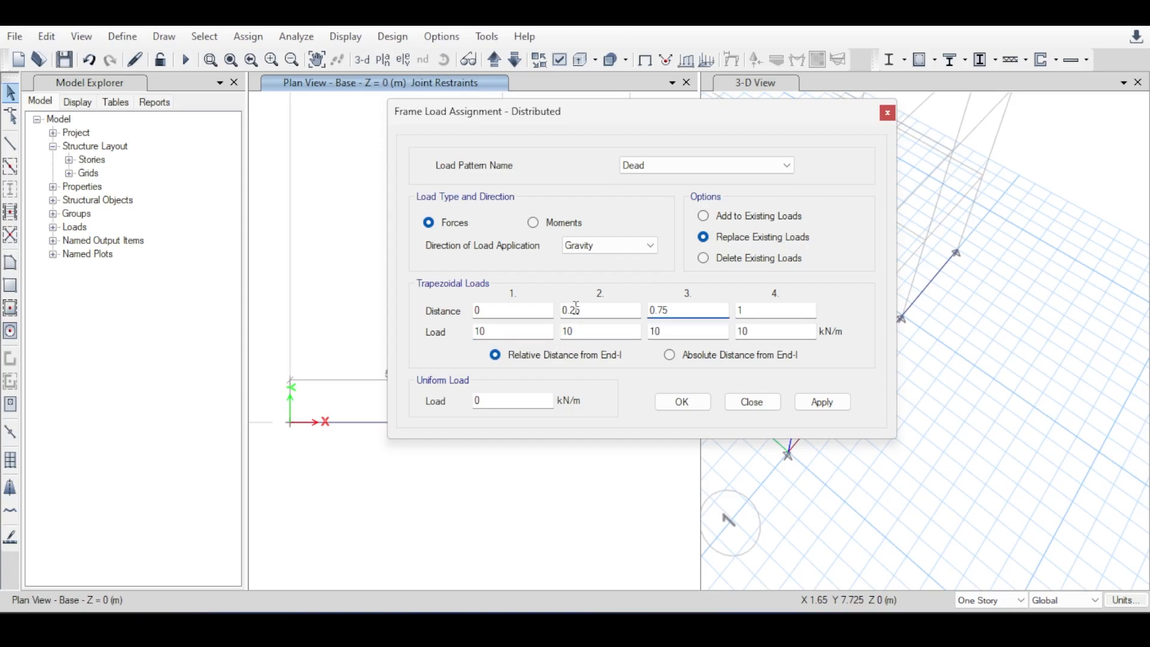
{"action": "left_click", "coordinate": [578, 311]}
{"action": "left_click", "coordinate": [492, 311]}
Set the uniform load to 10 kN/m in the distributed load assignment.
{"action": "left_click", "coordinate": [509, 398]}
{"action": "double_click", "coordinate": [508, 398]}
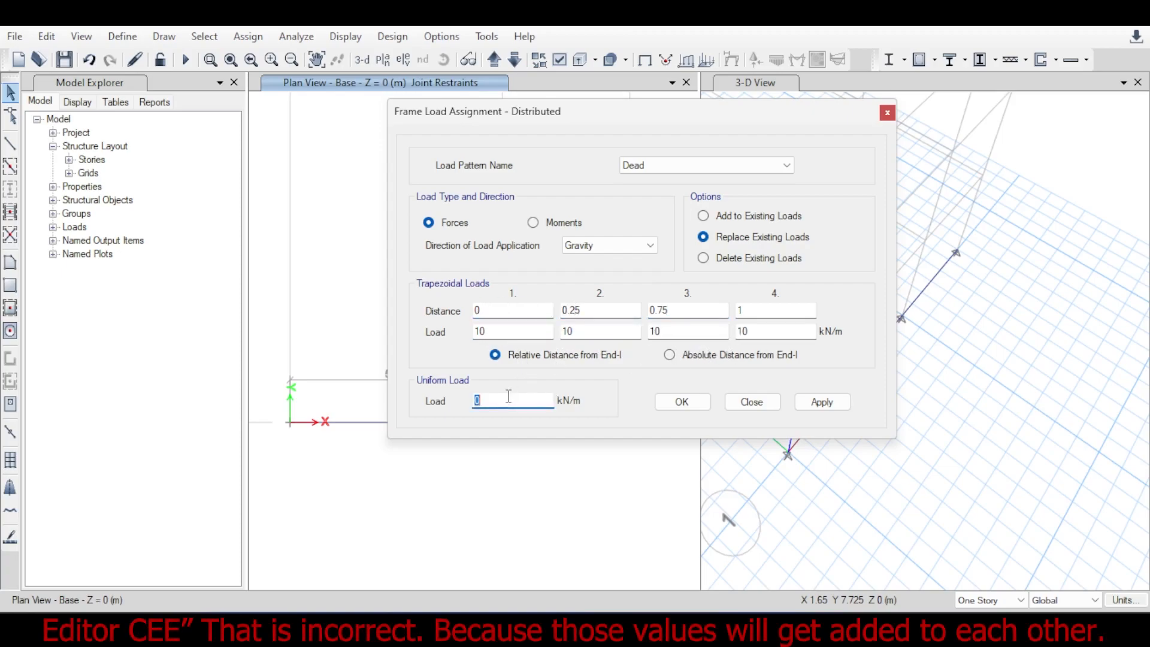
{"action": "type", "text": "10"}
Select both beams in the plan view and apply the combined trapezoidal and uniform Dead load.
{"action": "scroll", "coordinate": [327, 278], "scroll_direction": "down", "scroll_amount": 6}
{"action": "middle_click_drag", "start_coordinate": [332, 281], "coordinate": [297, 270]}
{"action": "left_click_drag", "start_coordinate": [502, 111], "coordinate": [752, 104]}
{"action": "middle_click_drag", "start_coordinate": [429, 260], "coordinate": [513, 259]}
{"action": "scroll", "coordinate": [438, 267], "scroll_direction": "up", "scroll_amount": 4}
{"action": "scroll", "coordinate": [439, 268], "scroll_direction": "down", "scroll_amount": 2}
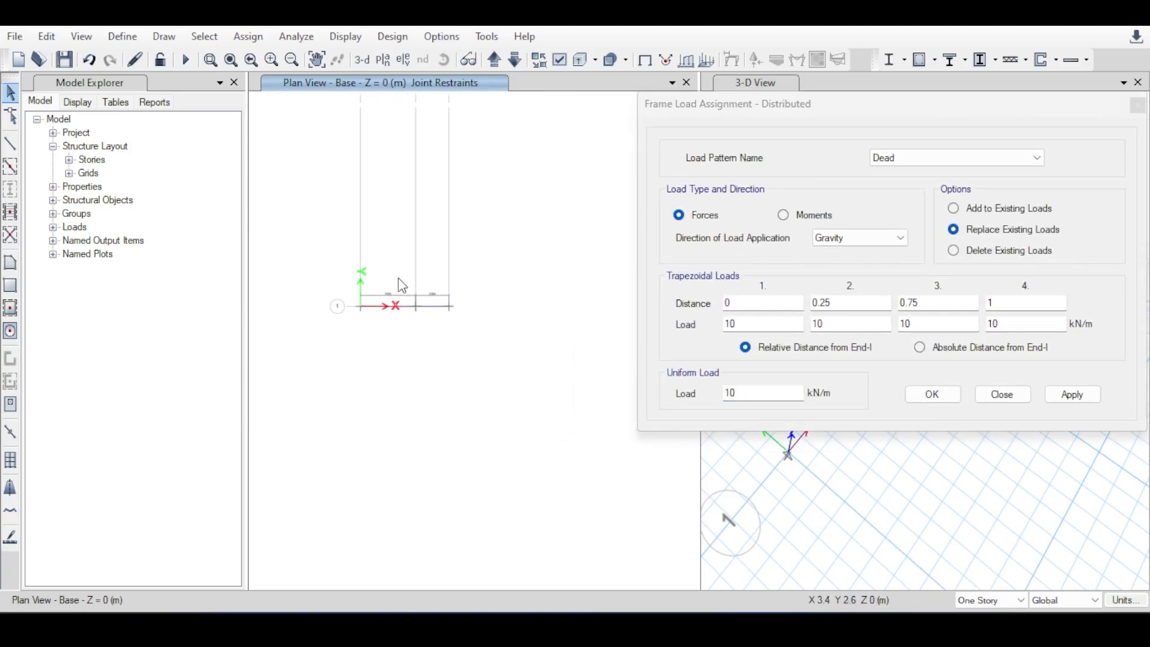
{"action": "scroll", "coordinate": [396, 288], "scroll_direction": "up", "scroll_amount": 5}
{"action": "scroll", "coordinate": [399, 289], "scroll_direction": "up", "scroll_amount": 1}
{"action": "scroll", "coordinate": [397, 282], "scroll_direction": "down", "scroll_amount": 4}
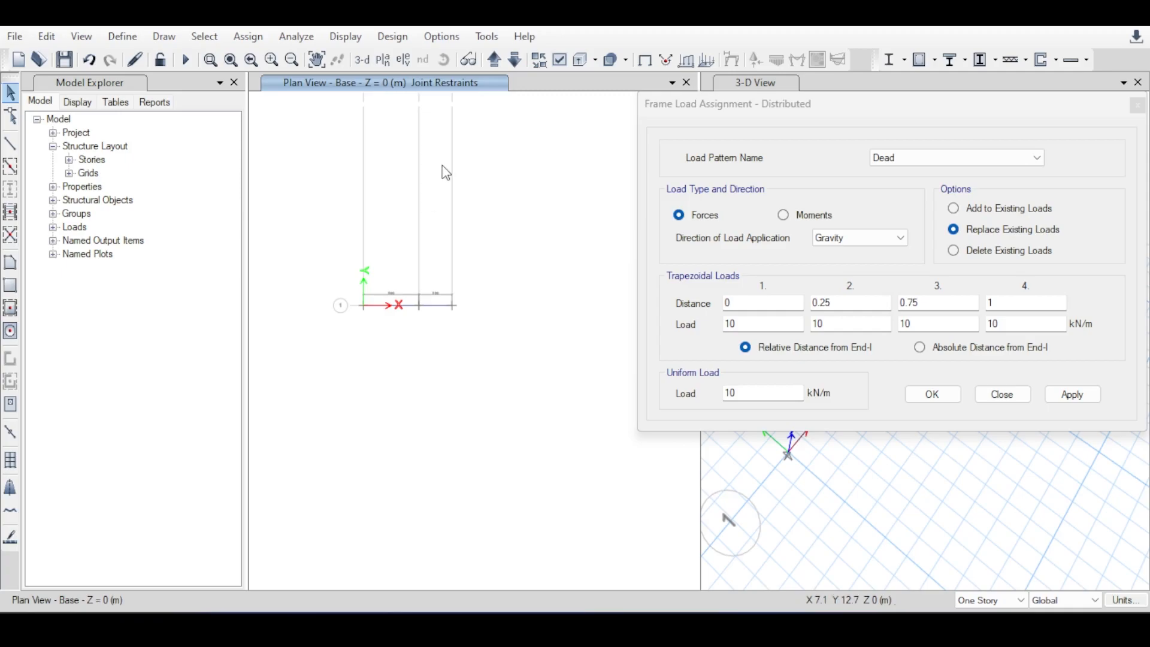
{"action": "middle_click_drag", "start_coordinate": [442, 166], "coordinate": [470, 178]}
{"action": "left_click_drag", "start_coordinate": [346, 259], "coordinate": [502, 357]}
{"action": "left_click", "coordinate": [1082, 400]}
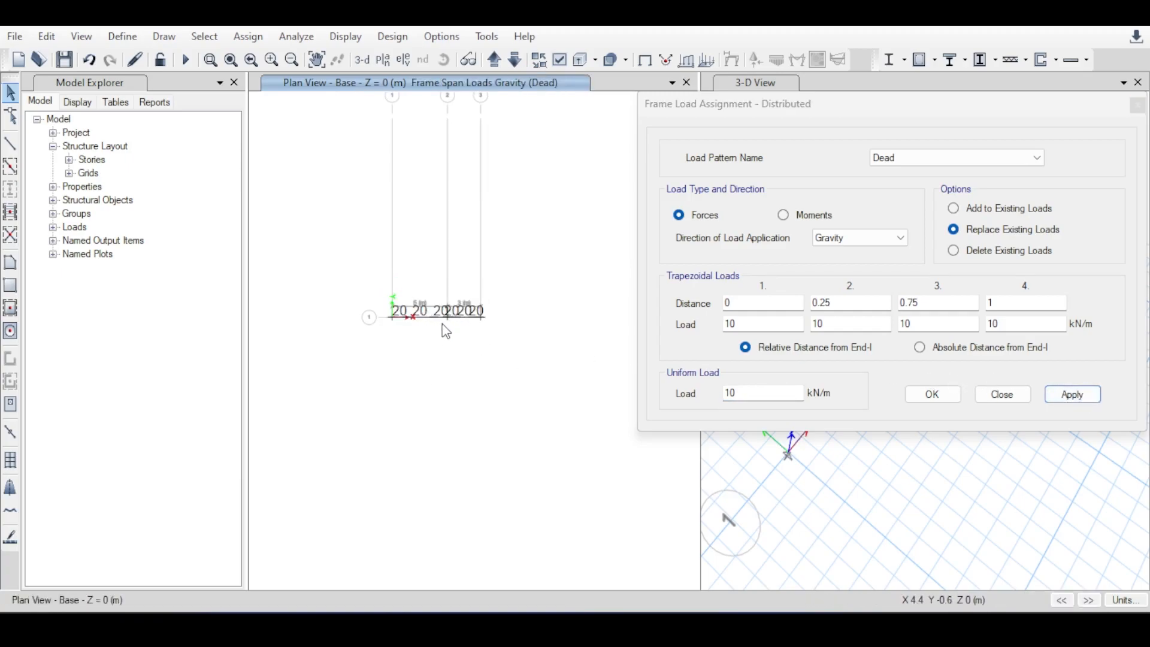
Compare the load values shown on both beams with the trapezoidal and uniform load entries.
{"action": "scroll", "coordinate": [443, 326], "scroll_direction": "up", "scroll_amount": 3}
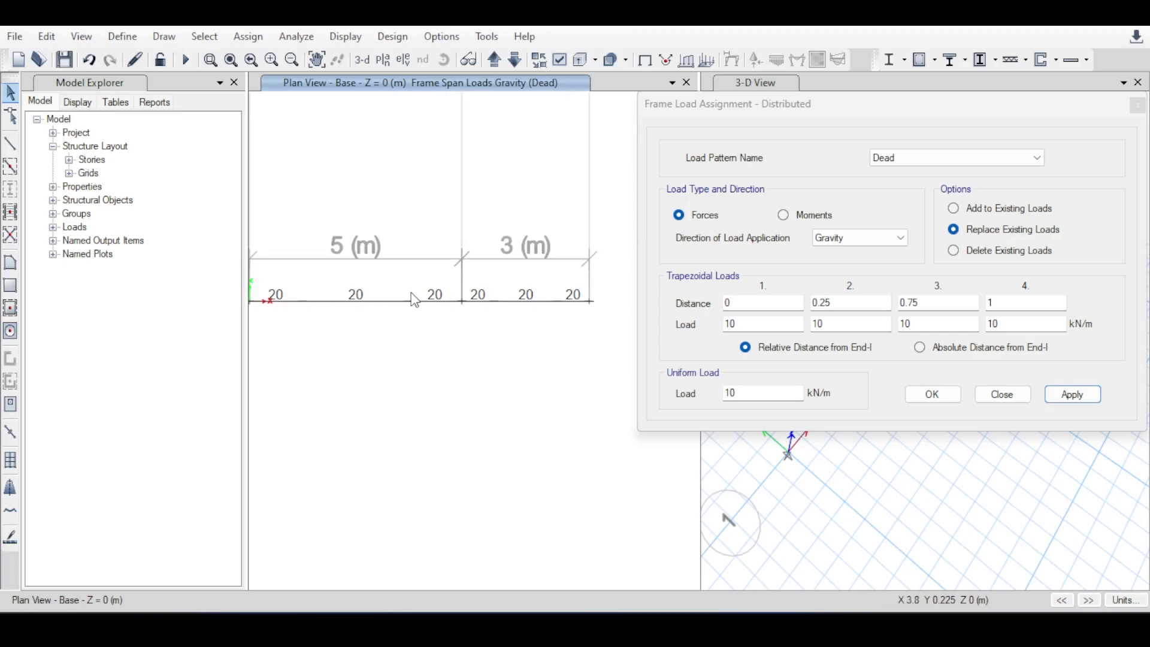
{"action": "left_click", "coordinate": [749, 324]}
{"action": "left_click", "coordinate": [763, 392]}
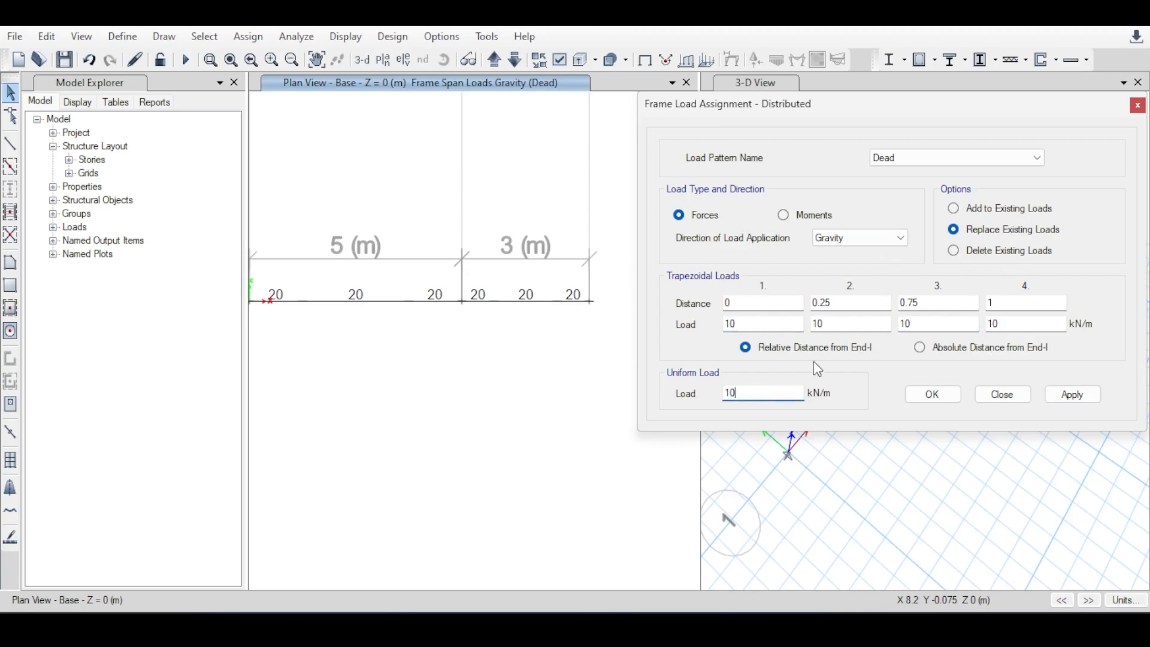
{"action": "left_click", "coordinate": [938, 302]}
{"action": "left_click", "coordinate": [769, 393]}
{"action": "double_click", "coordinate": [748, 325]}
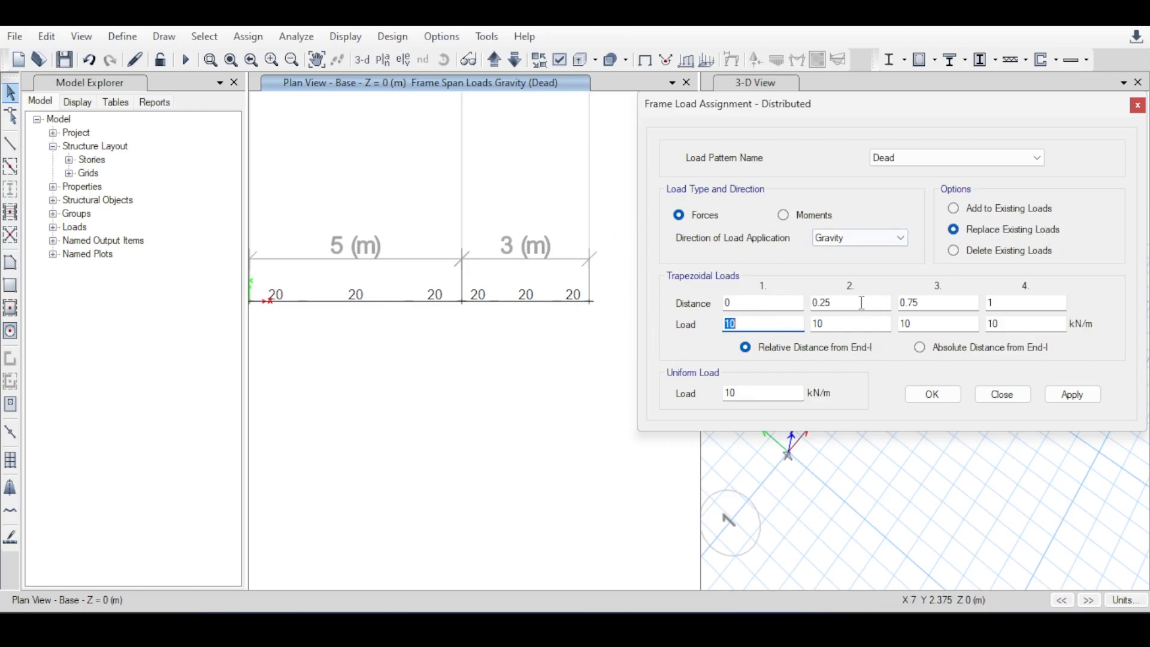
Delete the existing distributed Dead loads from both beams.
{"action": "left_click", "coordinate": [973, 252]}
{"action": "left_click", "coordinate": [1073, 393]}
{"action": "left_click", "coordinate": [686, 374]}
{"action": "scroll", "coordinate": [474, 338], "scroll_direction": "down", "scroll_amount": 5}
{"action": "left_click_drag", "start_coordinate": [348, 283], "coordinate": [524, 369]}
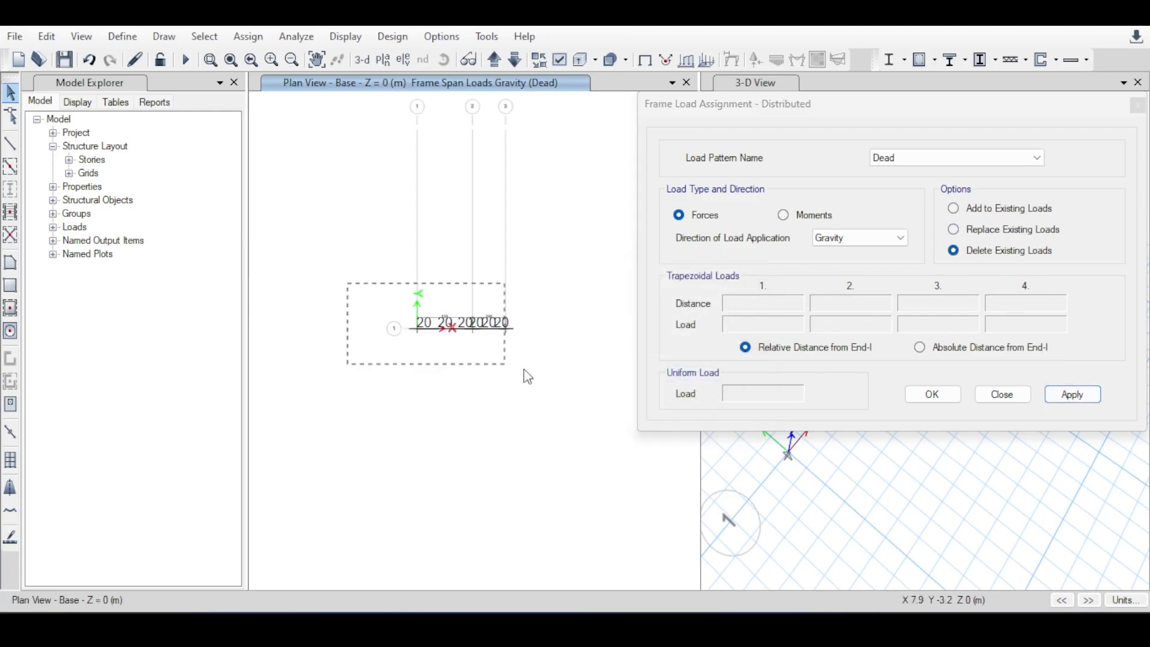
{"action": "scroll", "coordinate": [467, 347], "scroll_direction": "up", "scroll_amount": 4}
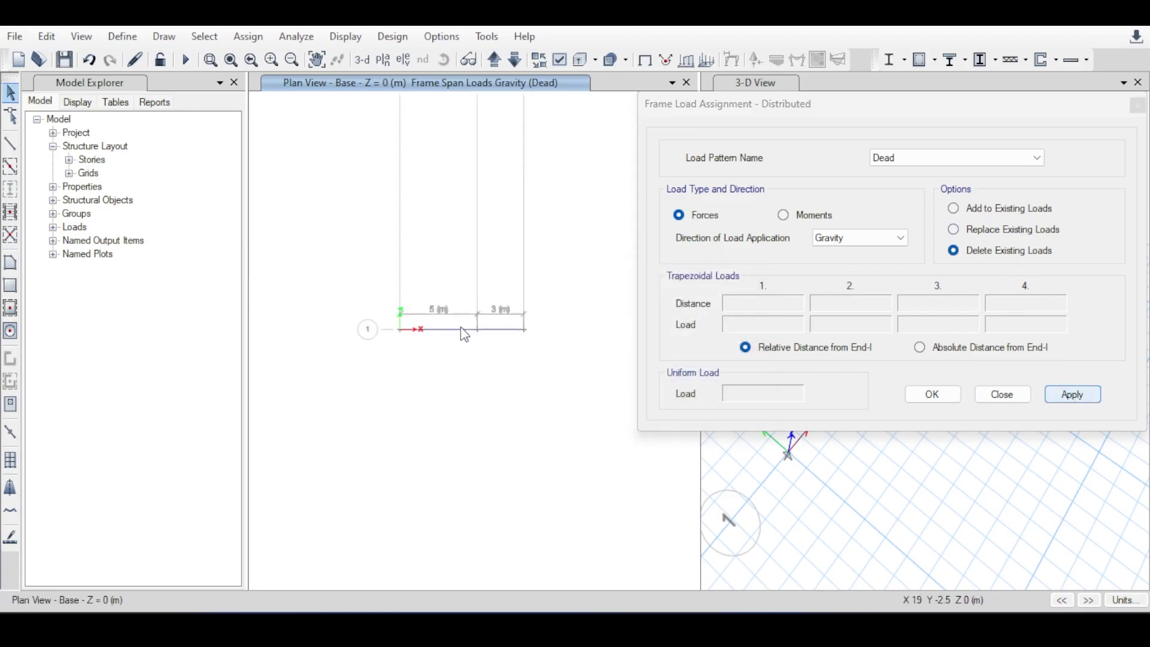
Switch the assignment to replace existing loads and set all four trapezoidal loads to 0.
{"action": "left_click", "coordinate": [965, 229]}
{"action": "double_click", "coordinate": [766, 324]}
{"action": "type", "text": "0"}
{"action": "key", "text": "Tab"}
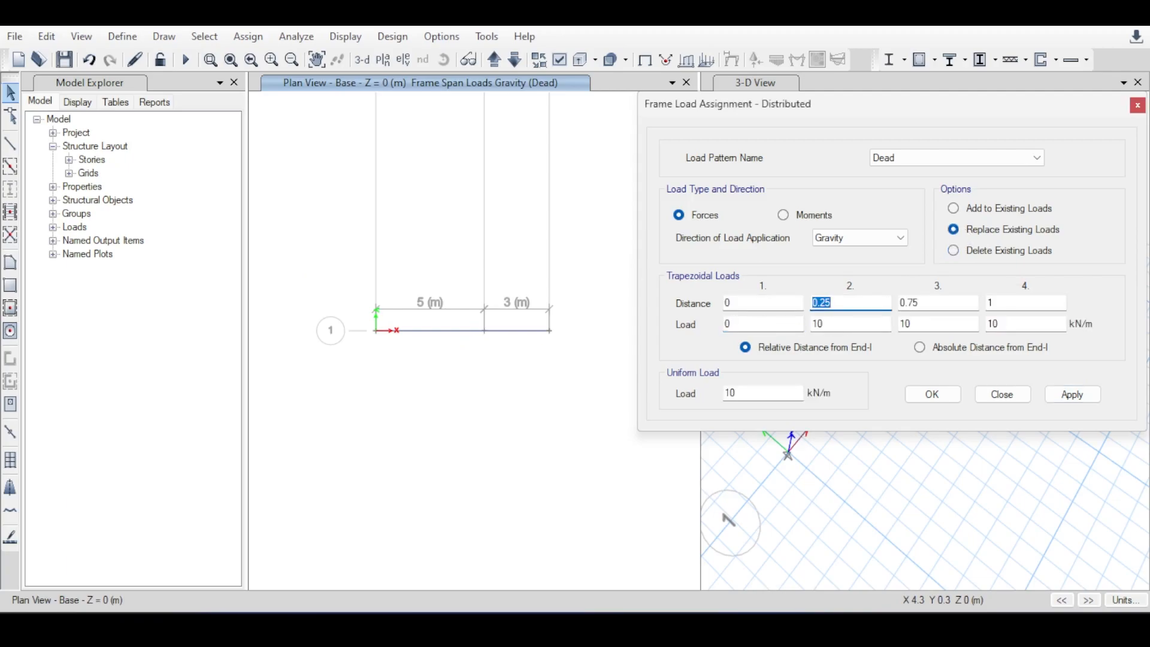
{"action": "key", "text": "Tab"}
{"action": "type", "text": "0"}
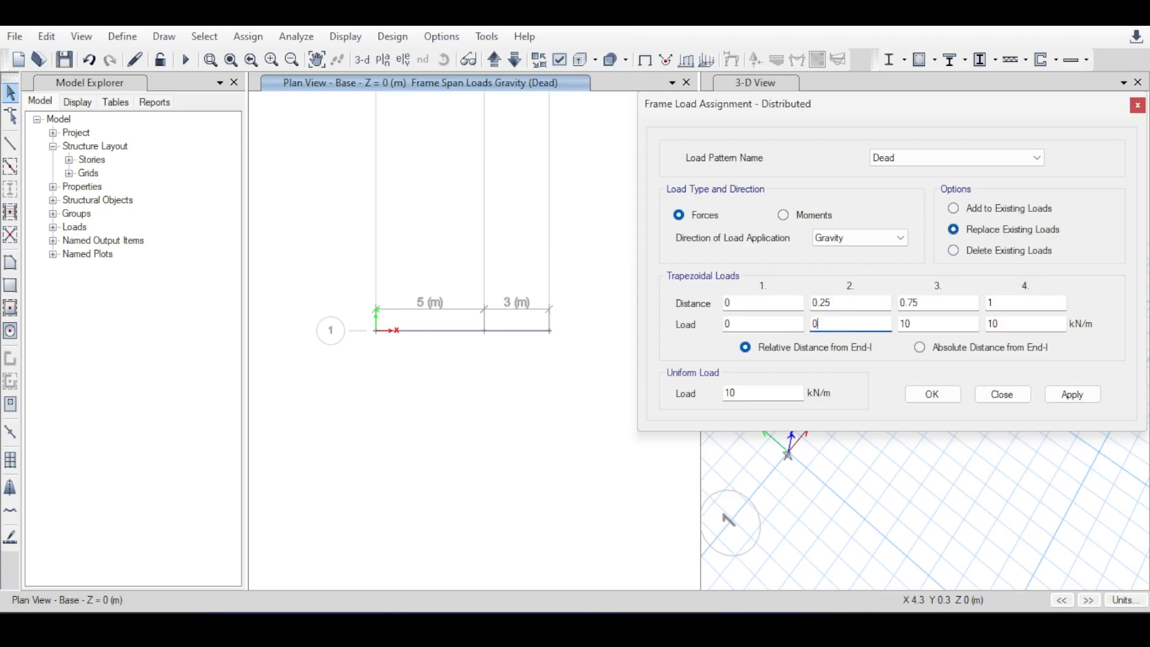
{"action": "double_click", "coordinate": [914, 324]}
{"action": "type", "text": "0"}
{"action": "key", "text": "Tab"}
{"action": "type", "text": "0"}
Apply the 10 kN/m uniform Dead load in the gravity direction to both beams and finish the assignment.
{"action": "left_click_drag", "start_coordinate": [381, 289], "coordinate": [617, 406]}
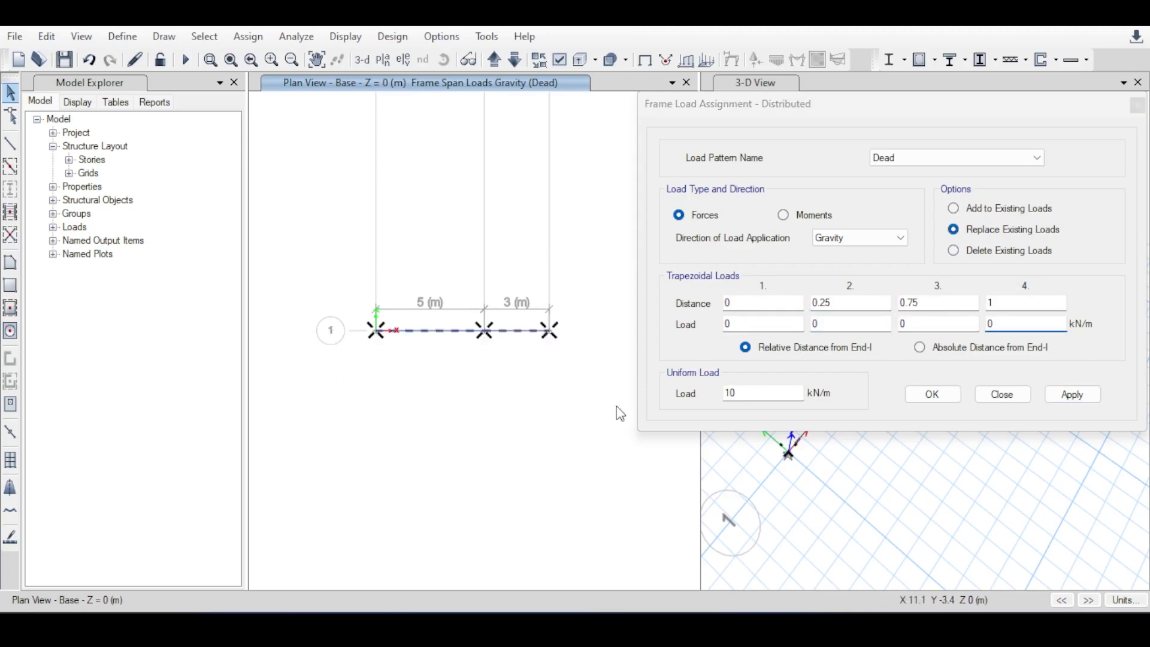
{"action": "left_click", "coordinate": [1072, 394]}
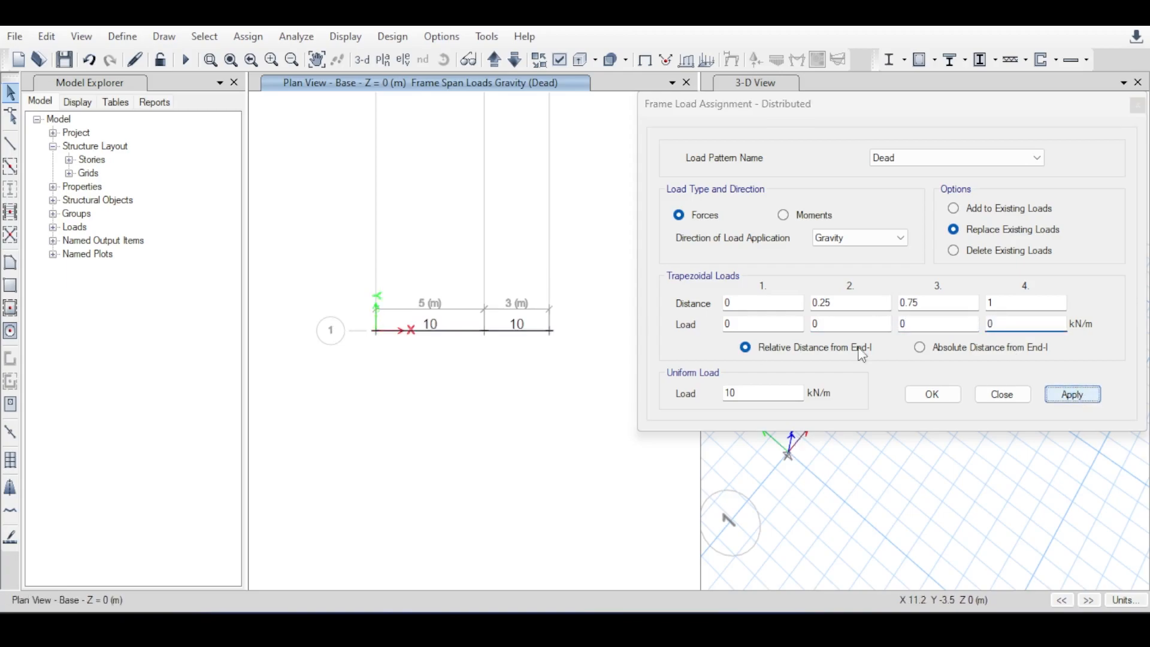
{"action": "left_click", "coordinate": [1002, 395]}
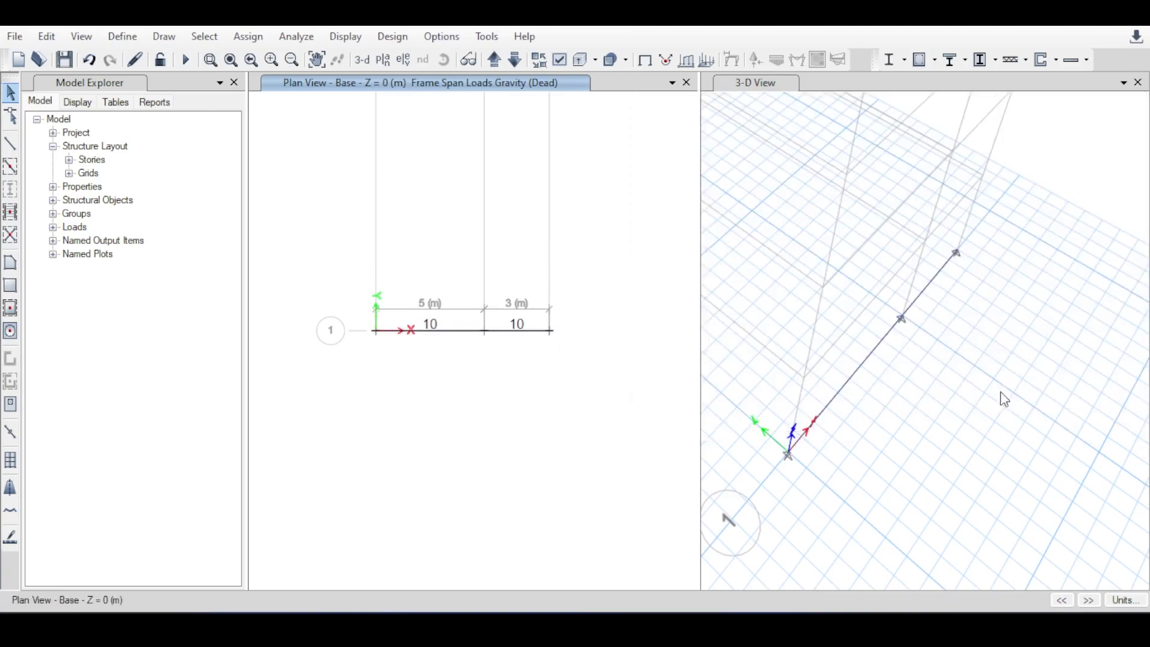
{"action": "scroll", "coordinate": [451, 346], "scroll_direction": "up", "scroll_amount": 2}
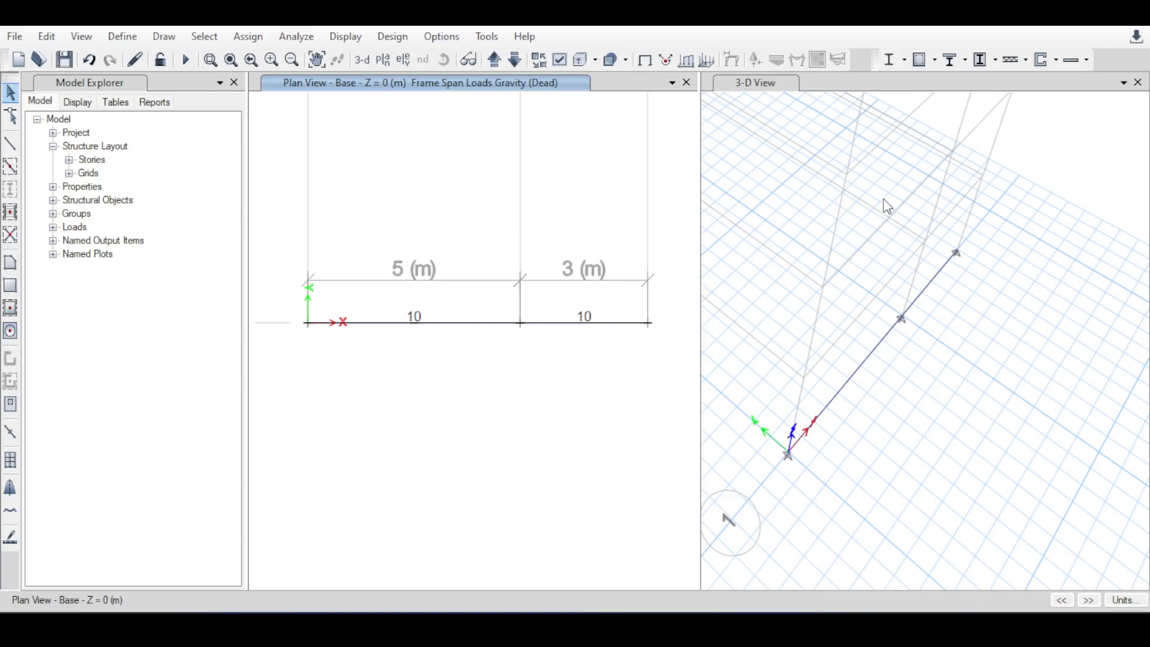
{"action": "left_click", "coordinate": [1005, 330]}
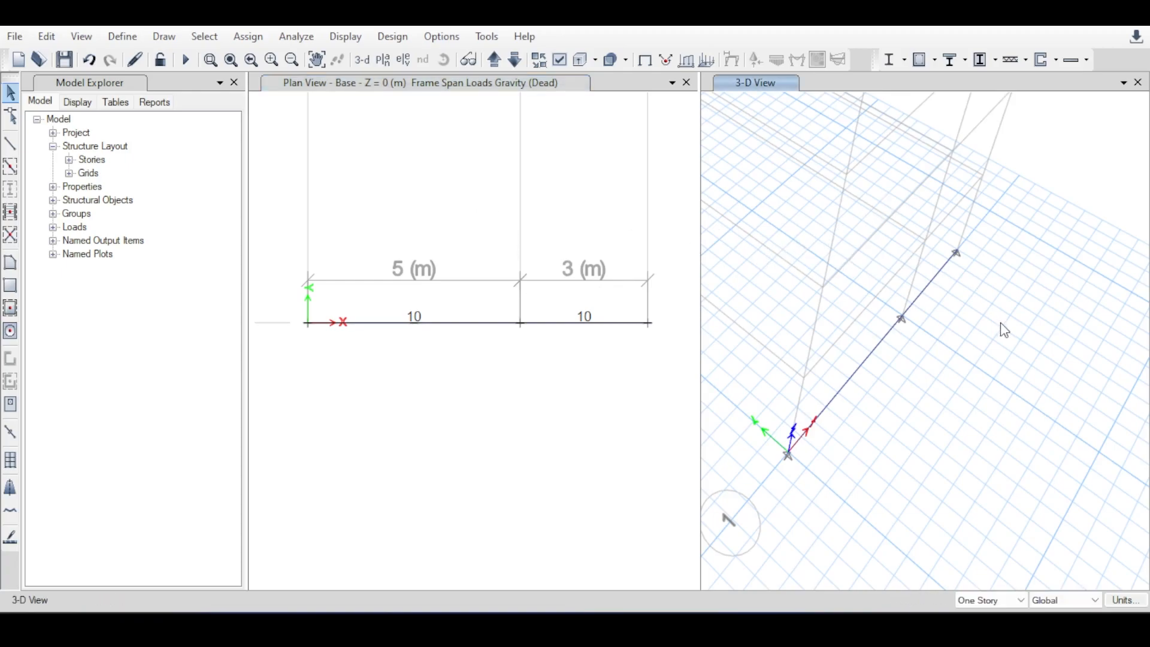
{"action": "left_click", "coordinate": [551, 197]}
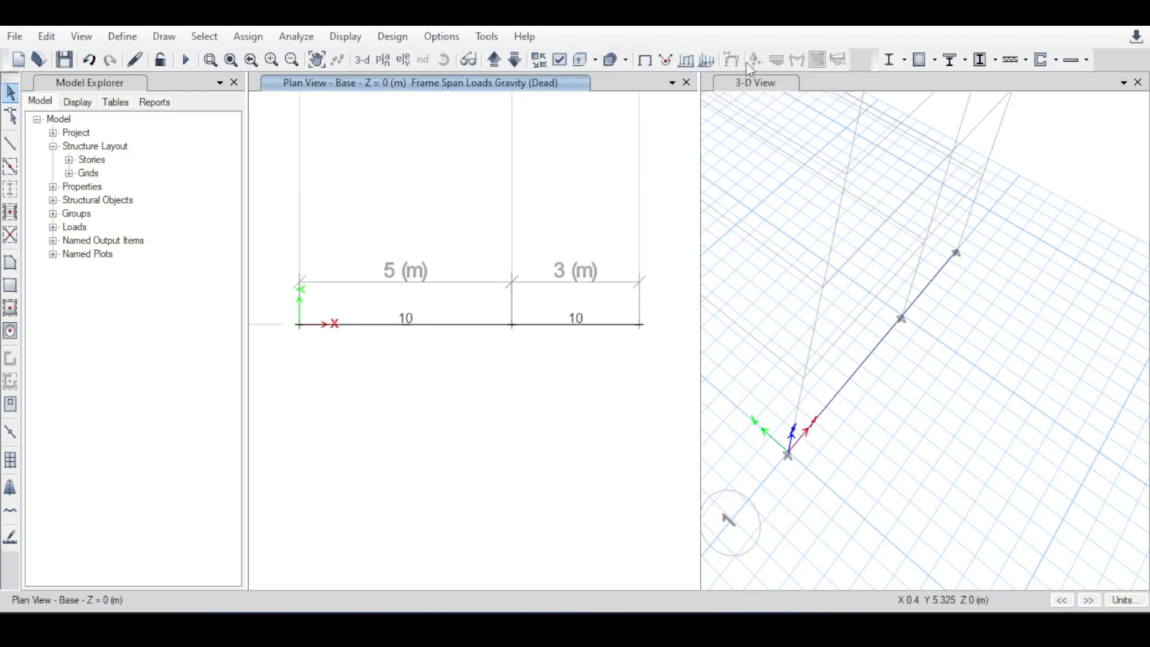
{"action": "left_click", "coordinate": [716, 63]}
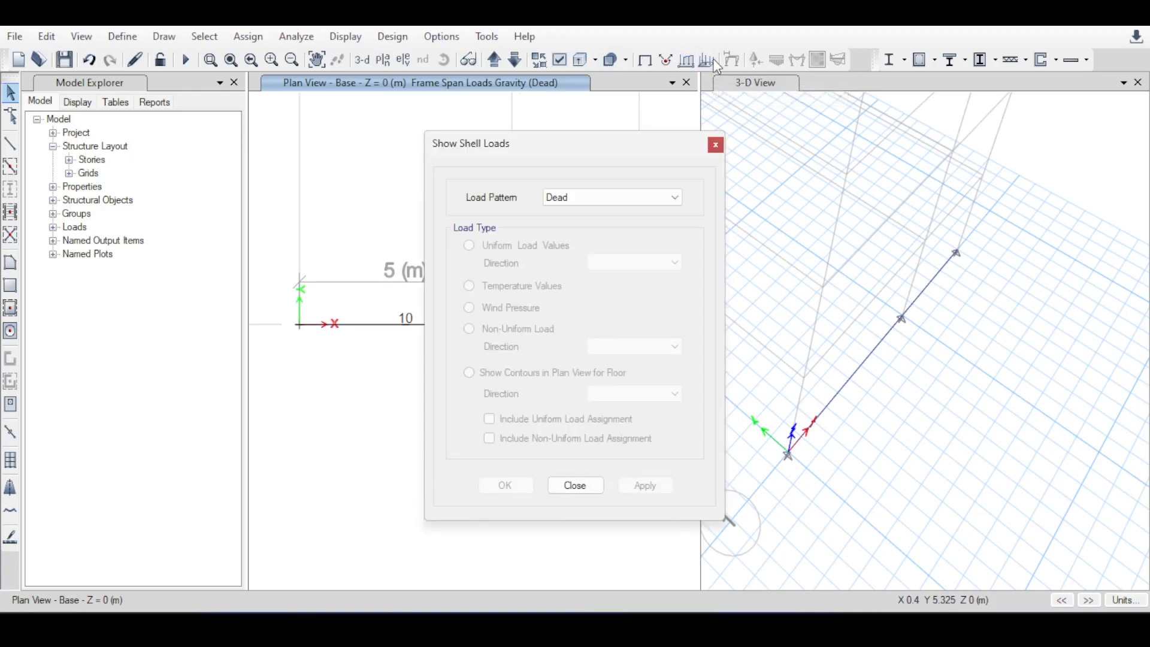
{"action": "left_click", "coordinate": [715, 145]}
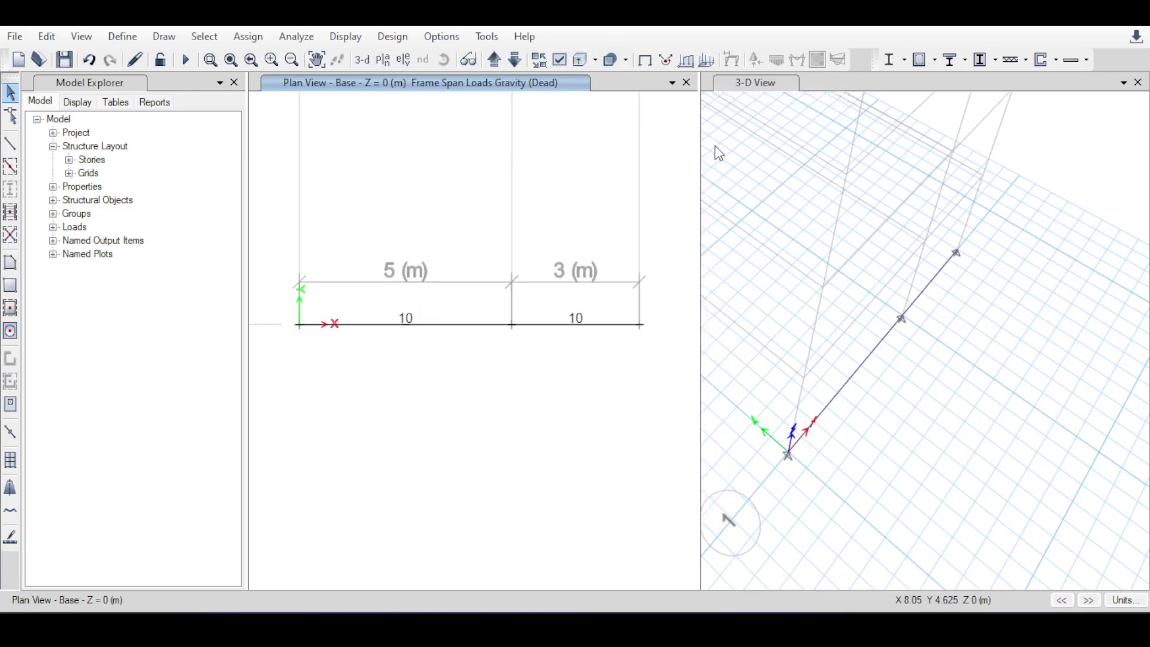
Display the Dead span loading forces on the beams in the plan view, including joint loads and loading values.
{"action": "left_click", "coordinate": [687, 61]}
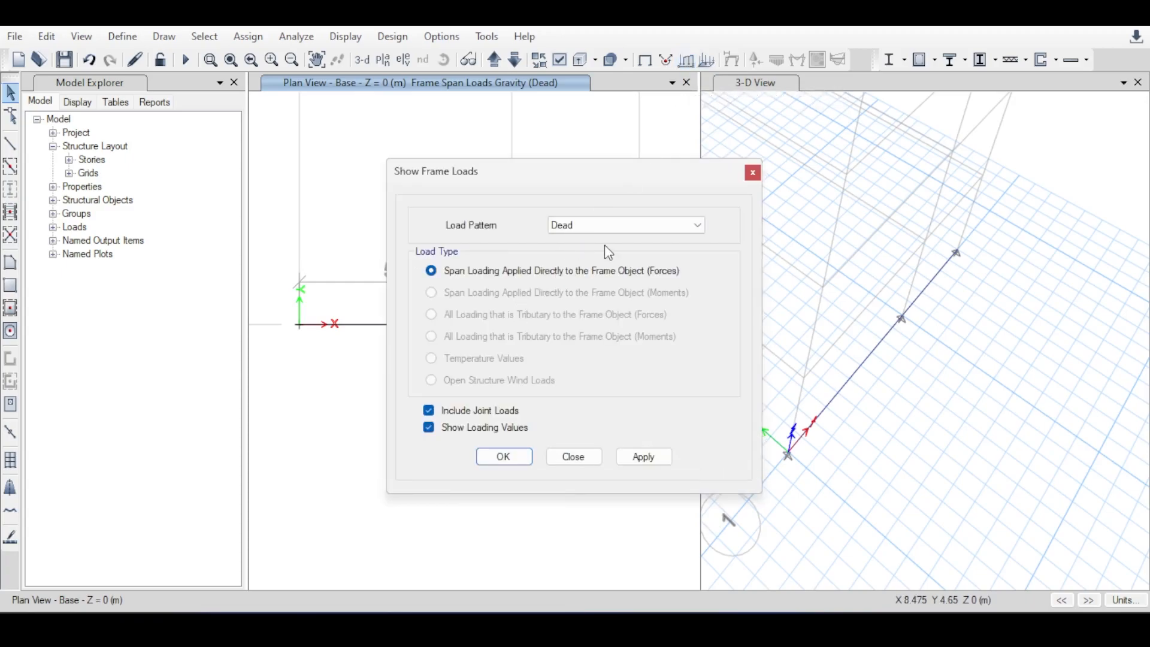
{"action": "left_click", "coordinate": [627, 226]}
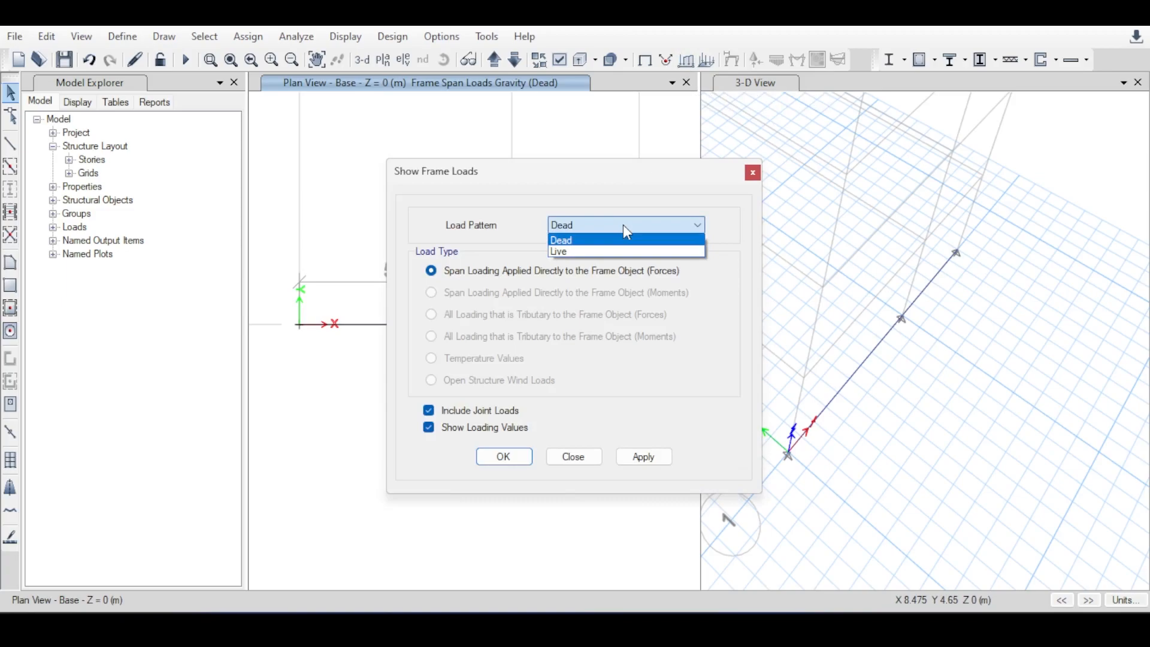
{"action": "left_click", "coordinate": [623, 225]}
{"action": "left_click_drag", "start_coordinate": [606, 174], "coordinate": [869, 139]}
{"action": "left_click", "coordinate": [922, 428]}
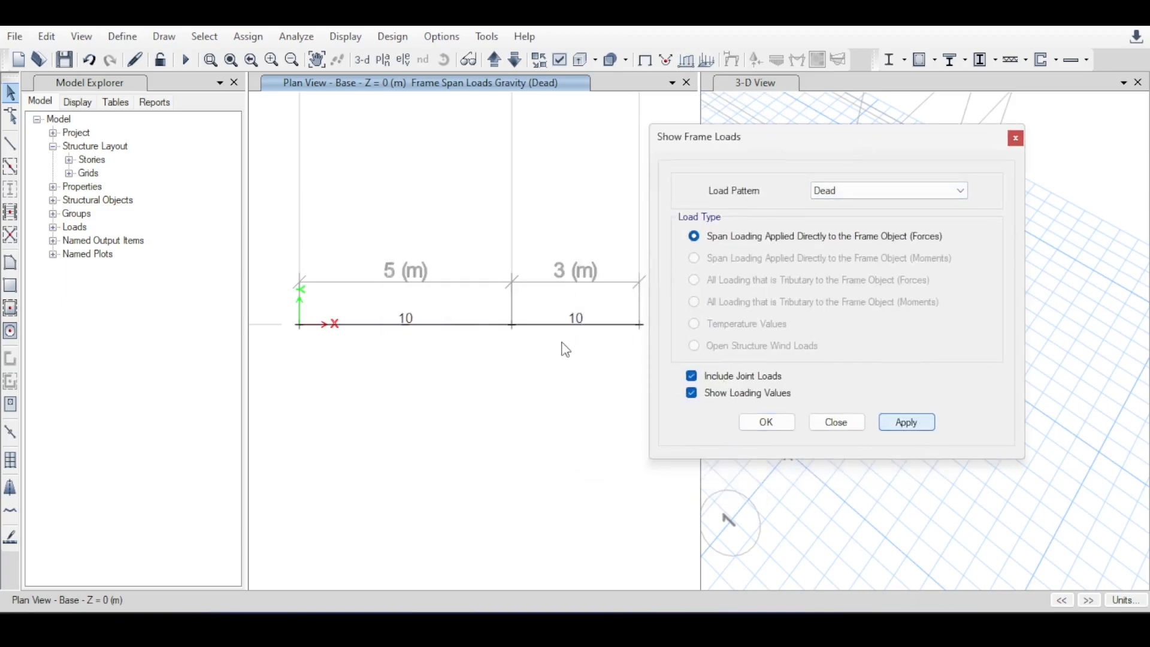
{"action": "left_click_drag", "start_coordinate": [781, 144], "coordinate": [132, 251]}
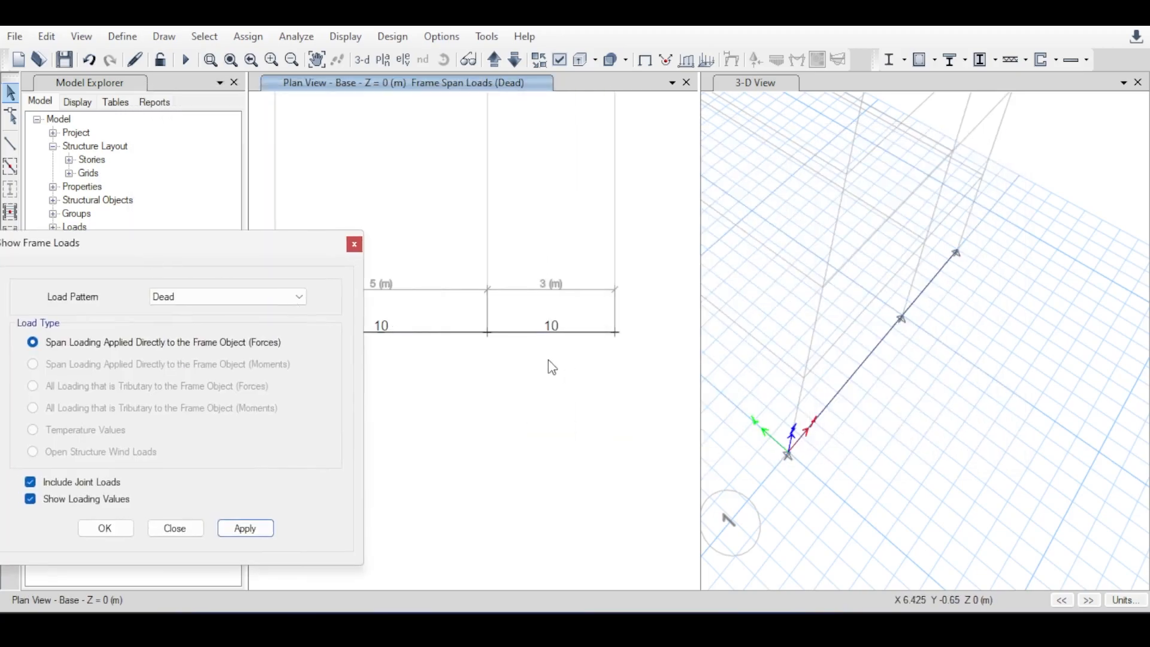
Show the same Dead frame span loads with their values in the 3-D view and close the load display settings.
{"action": "left_click", "coordinate": [1032, 331]}
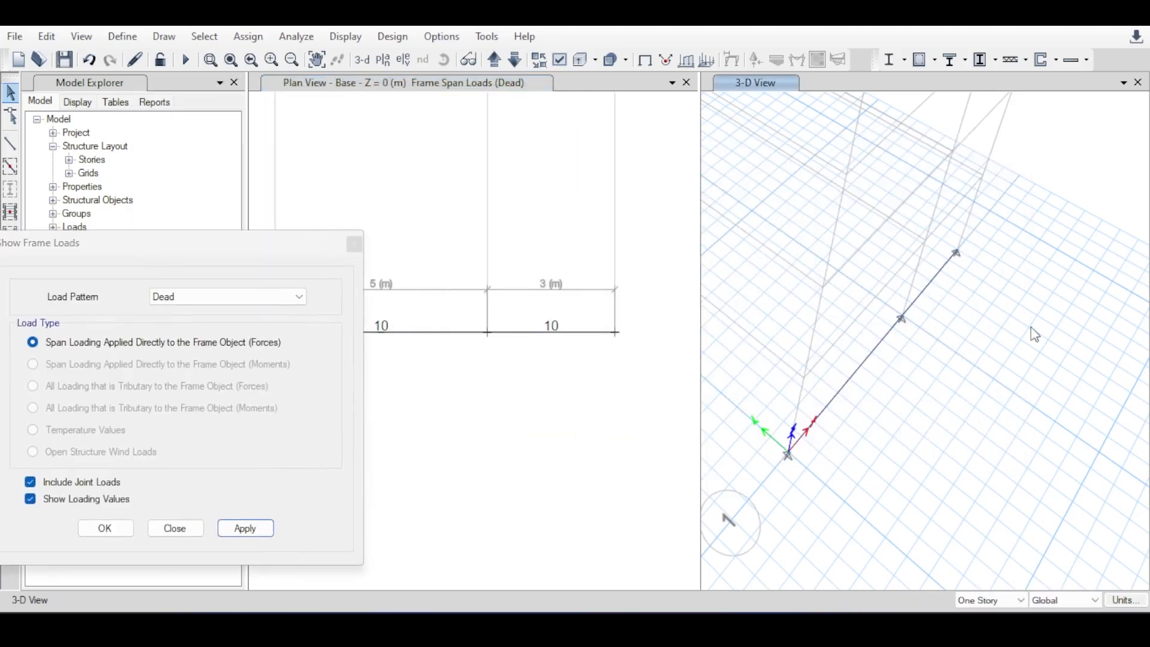
{"action": "left_click", "coordinate": [873, 301]}
{"action": "left_click", "coordinate": [250, 527]}
{"action": "left_click", "coordinate": [259, 532]}
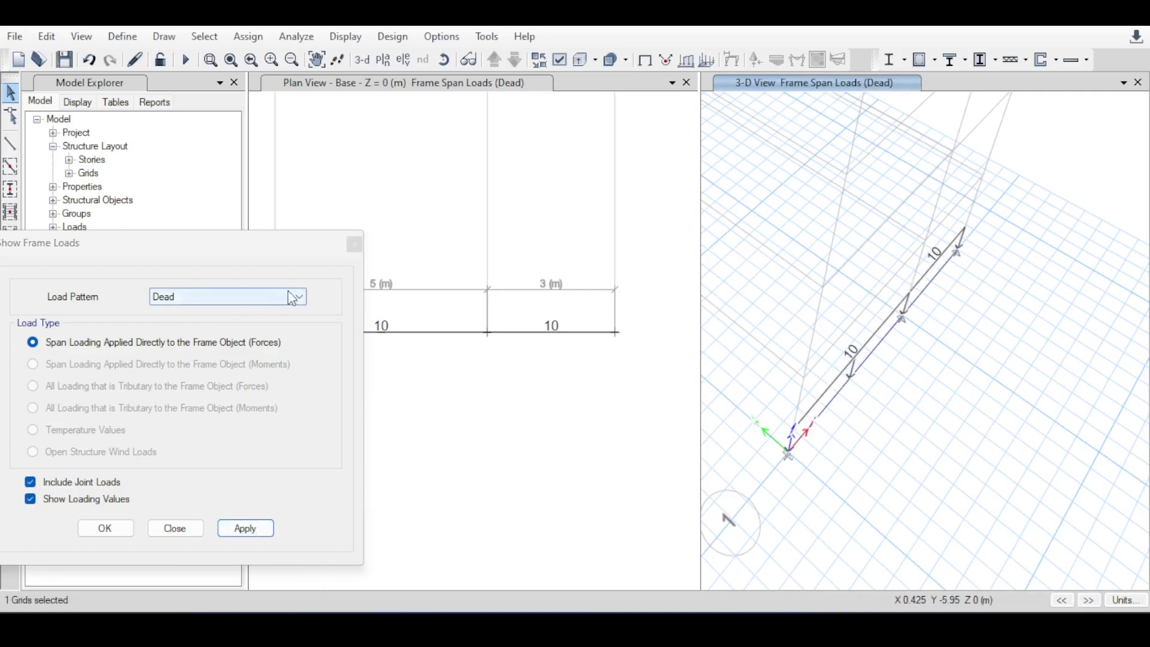
{"action": "left_click", "coordinate": [355, 246]}
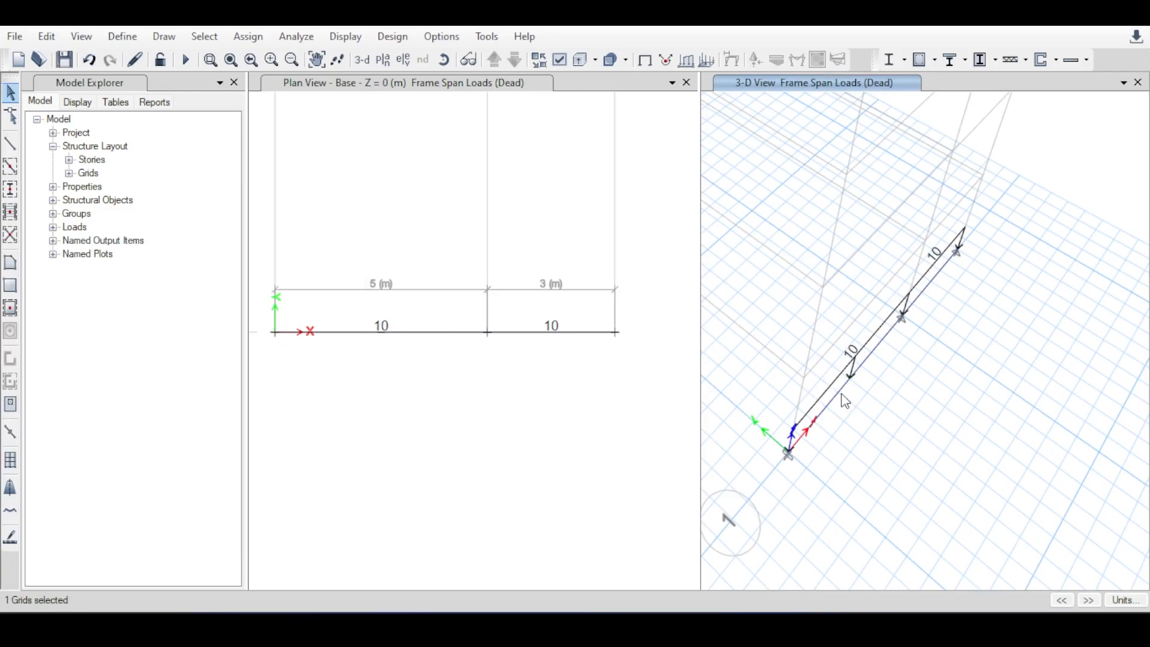
Examine the direction and extent of the Dead load arrows along both beams in the 3-D view from a rotated angle.
{"action": "scroll", "coordinate": [837, 412], "scroll_direction": "up", "scroll_amount": 5}
{"action": "middle_click_drag", "start_coordinate": [815, 360], "coordinate": [875, 260]}
{"action": "scroll", "coordinate": [875, 260], "scroll_direction": "down", "scroll_amount": 5}
{"action": "scroll", "coordinate": [895, 273], "scroll_direction": "up", "scroll_amount": 5}
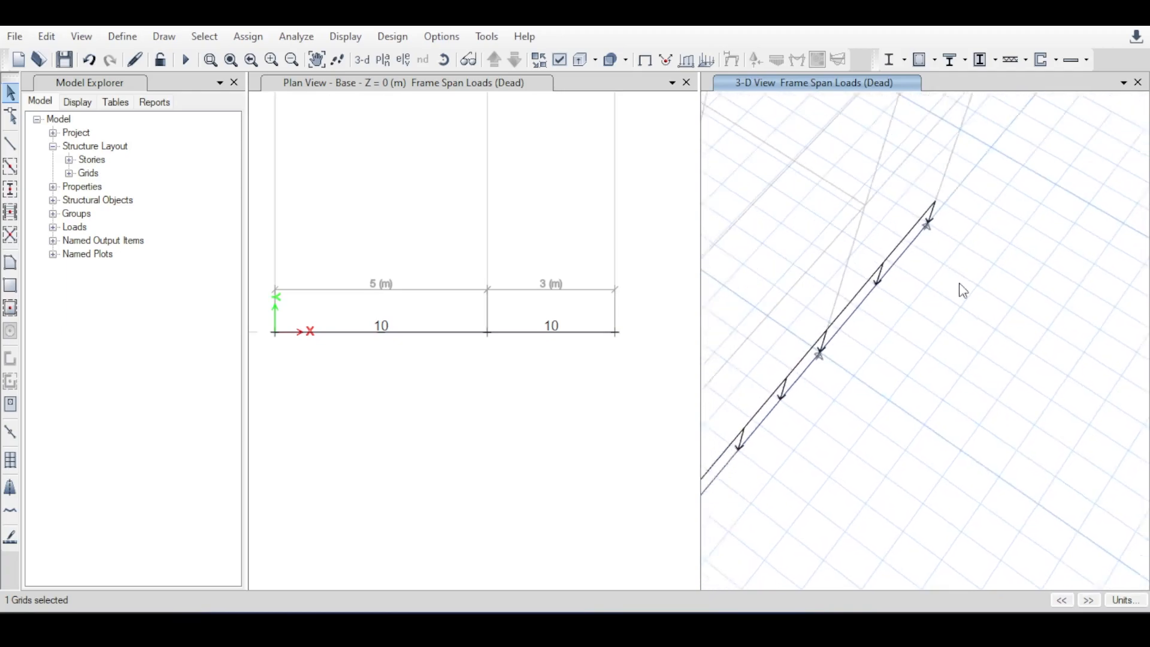
{"action": "scroll", "coordinate": [1050, 226], "scroll_direction": "down", "scroll_amount": 5}
{"action": "scroll", "coordinate": [1016, 282], "scroll_direction": "up", "scroll_amount": 4}
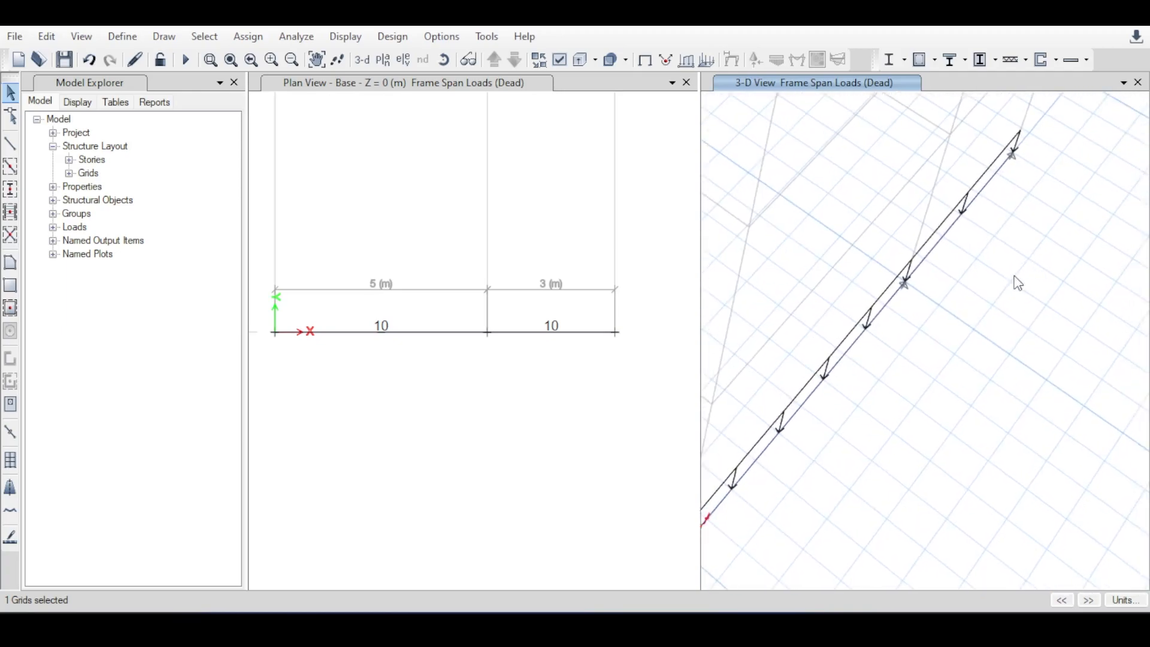
{"action": "left_click", "coordinate": [445, 63]}
{"action": "left_click_drag", "start_coordinate": [837, 325], "coordinate": [843, 283]}
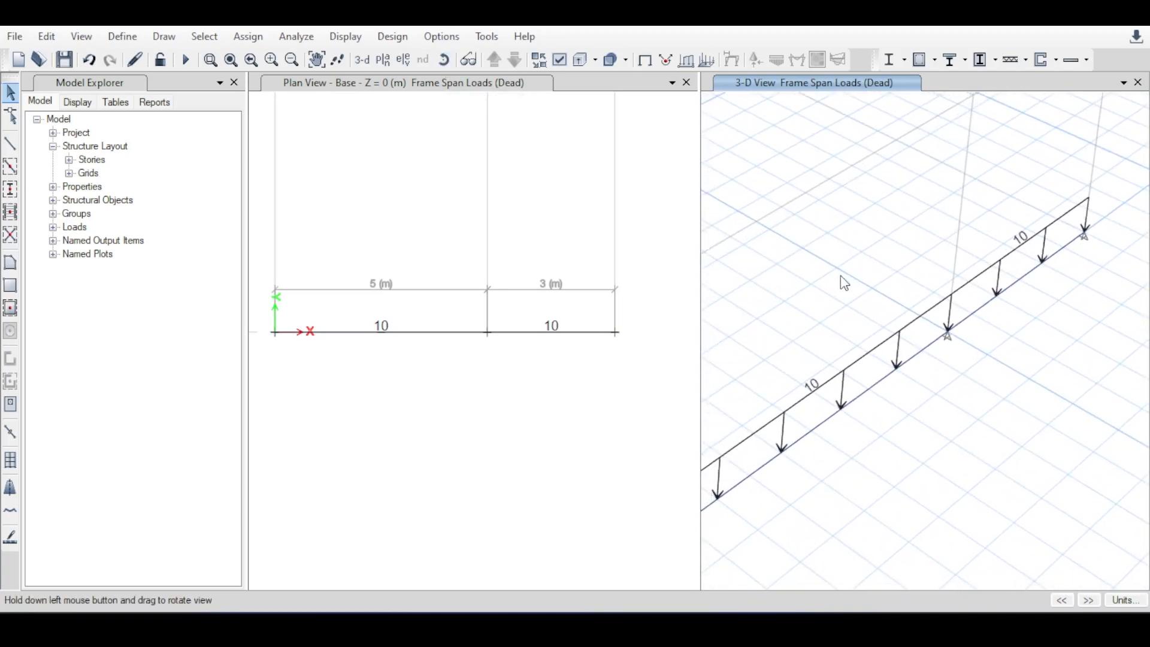
{"action": "middle_click_drag", "start_coordinate": [840, 276], "coordinate": [868, 276]}
{"action": "scroll", "coordinate": [1052, 255], "scroll_direction": "down", "scroll_amount": 3}
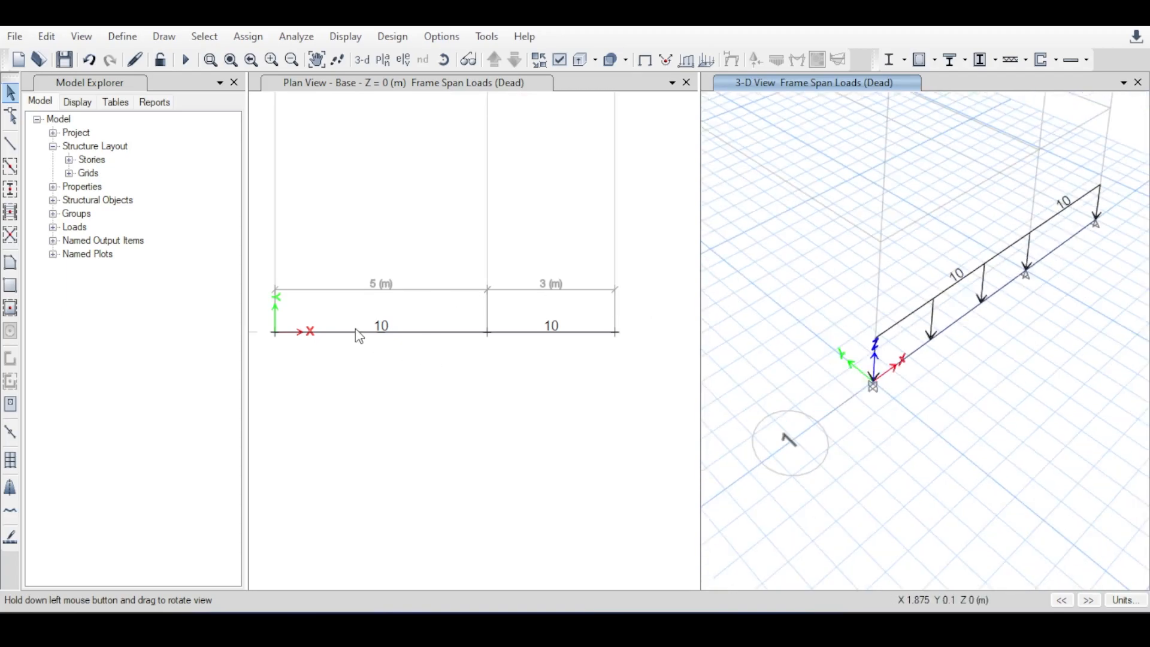
Compare the Dead loads on the two beams between the plan view and the 3-D view, including the support at the origin.
{"action": "left_click", "coordinate": [576, 363]}
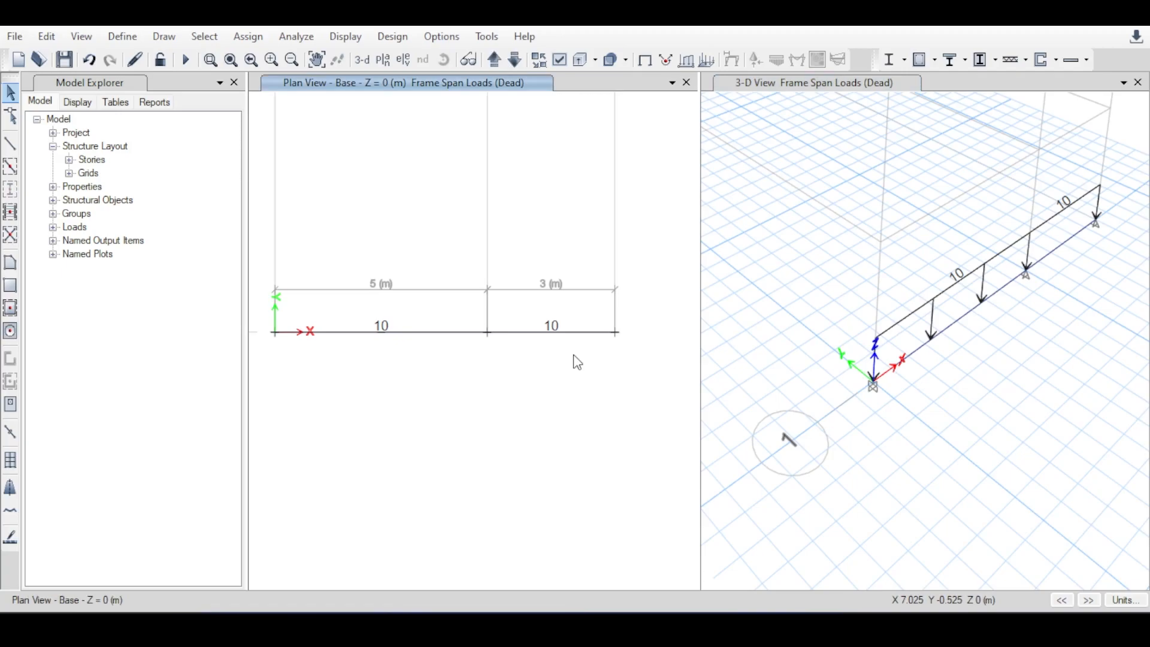
{"action": "scroll", "coordinate": [339, 336], "scroll_direction": "up", "scroll_amount": 1}
{"action": "scroll", "coordinate": [461, 336], "scroll_direction": "down", "scroll_amount": 1}
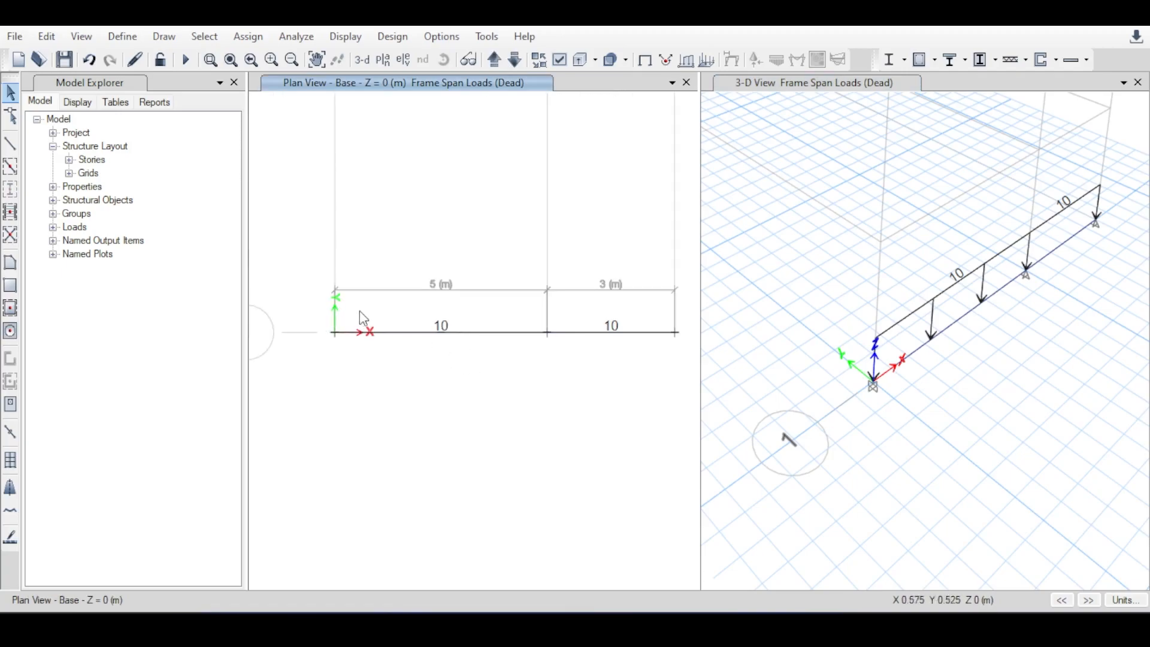
{"action": "scroll", "coordinate": [419, 347], "scroll_direction": "down", "scroll_amount": 2}
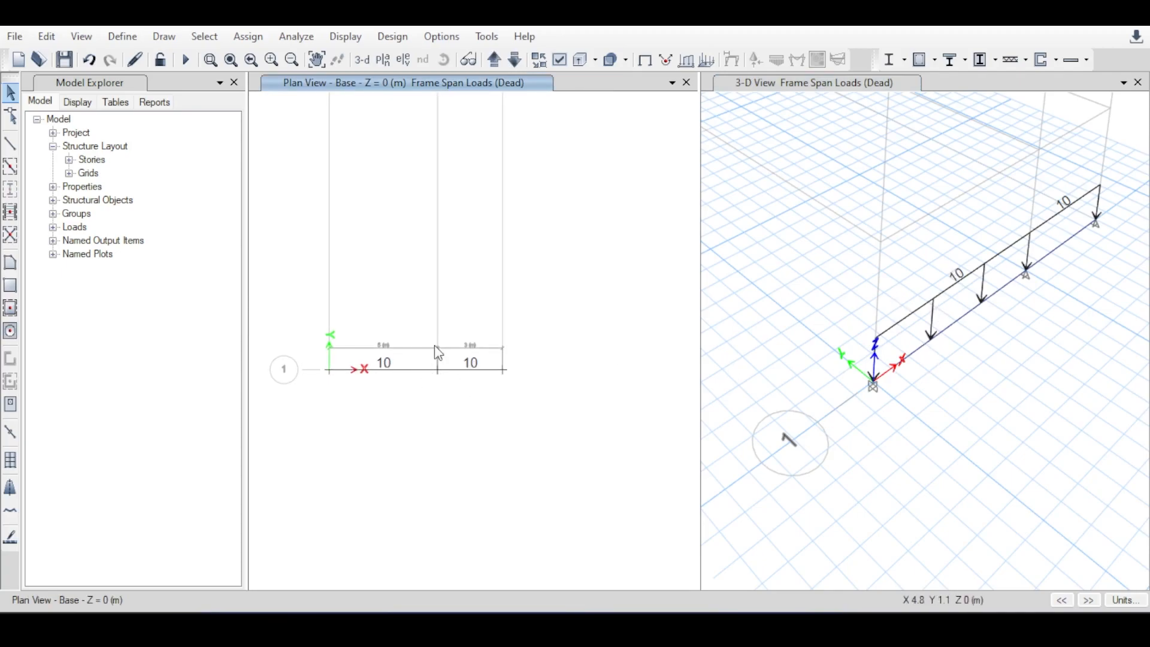
{"action": "scroll", "coordinate": [883, 397], "scroll_direction": "up", "scroll_amount": 2}
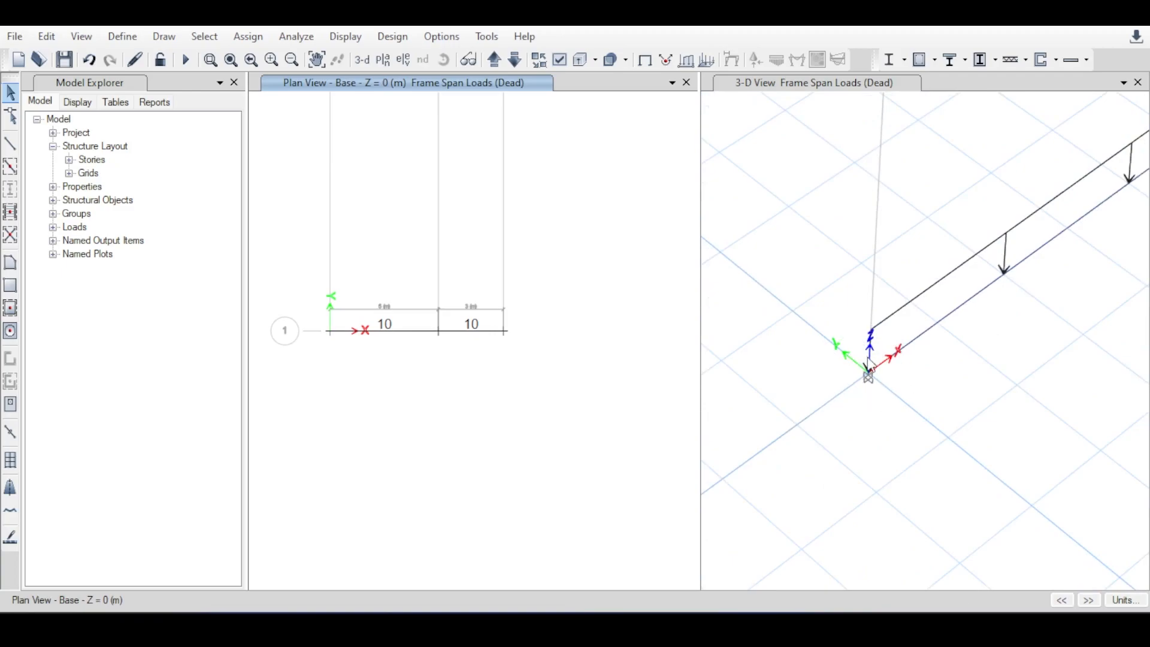
{"action": "scroll", "coordinate": [869, 366], "scroll_direction": "down", "scroll_amount": 2}
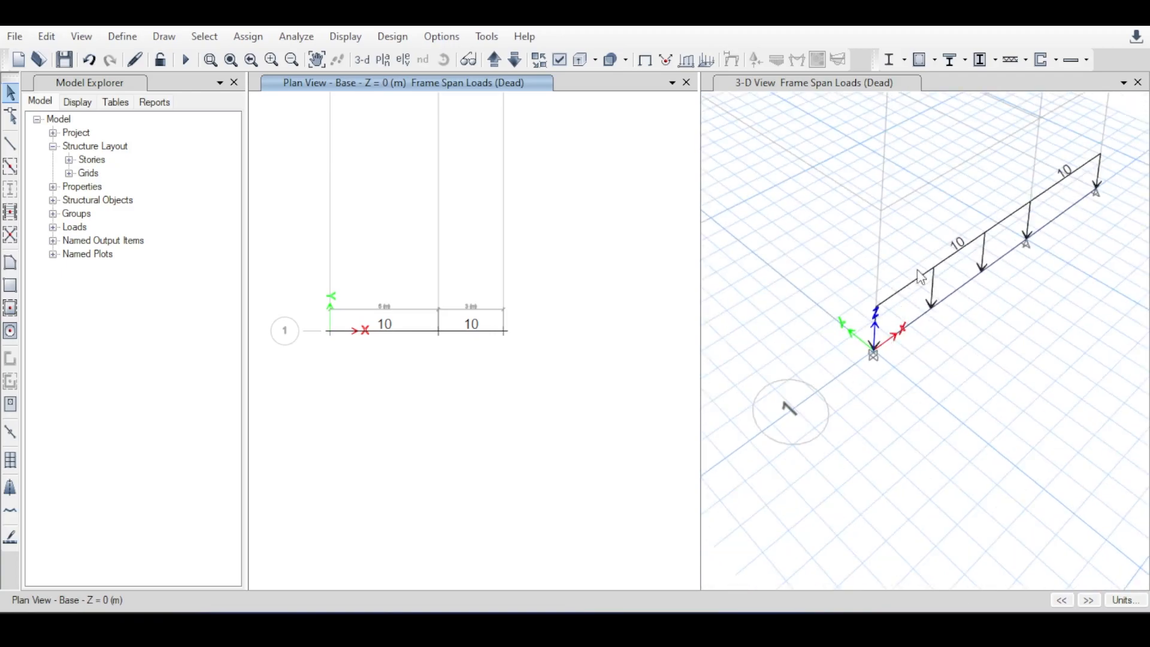
{"action": "middle_click_drag", "start_coordinate": [913, 291], "coordinate": [865, 357]}
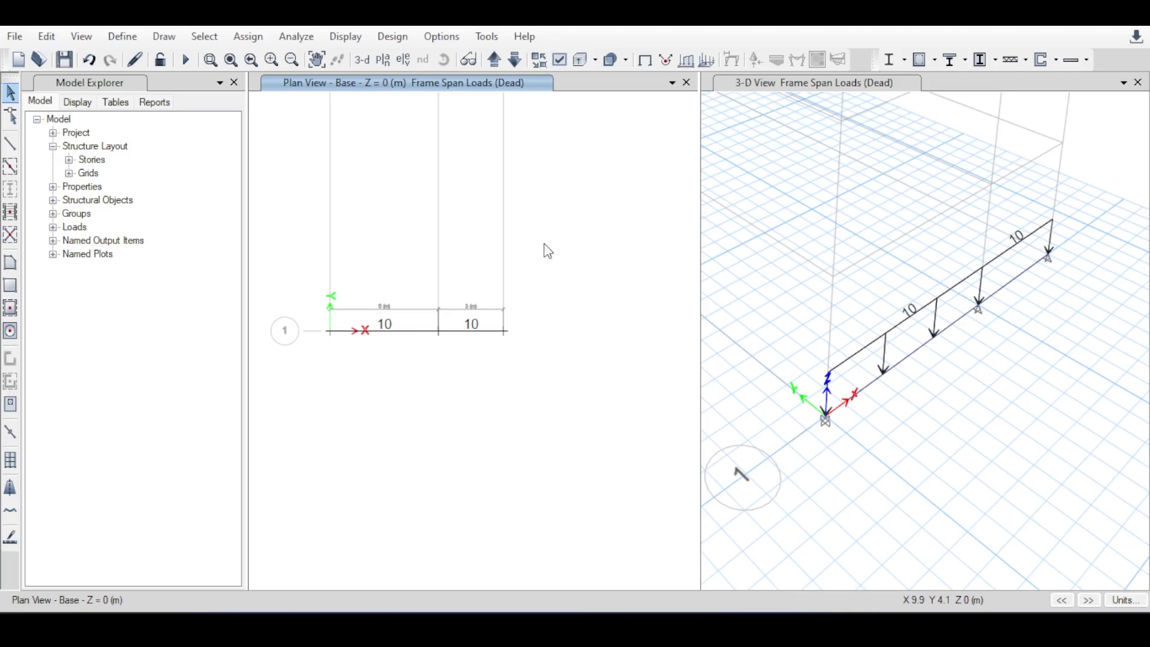
Run the analysis, saving the model as tutorial in the ETBASO folder.
{"action": "left_click", "coordinate": [299, 36]}
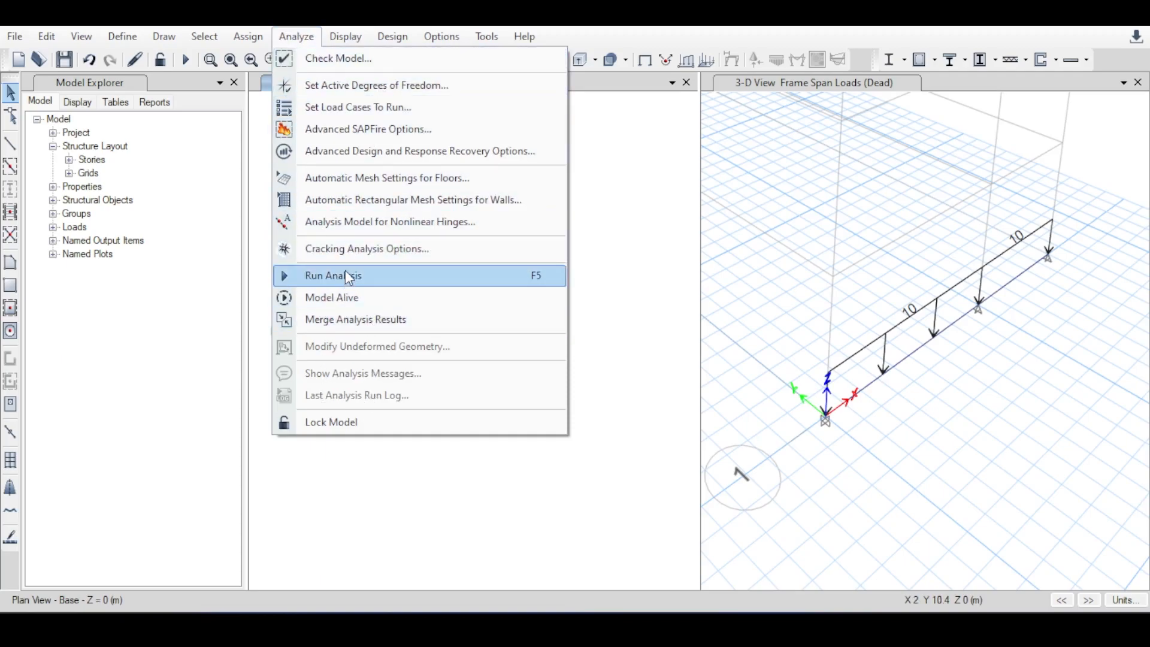
{"action": "left_click", "coordinate": [187, 59]}
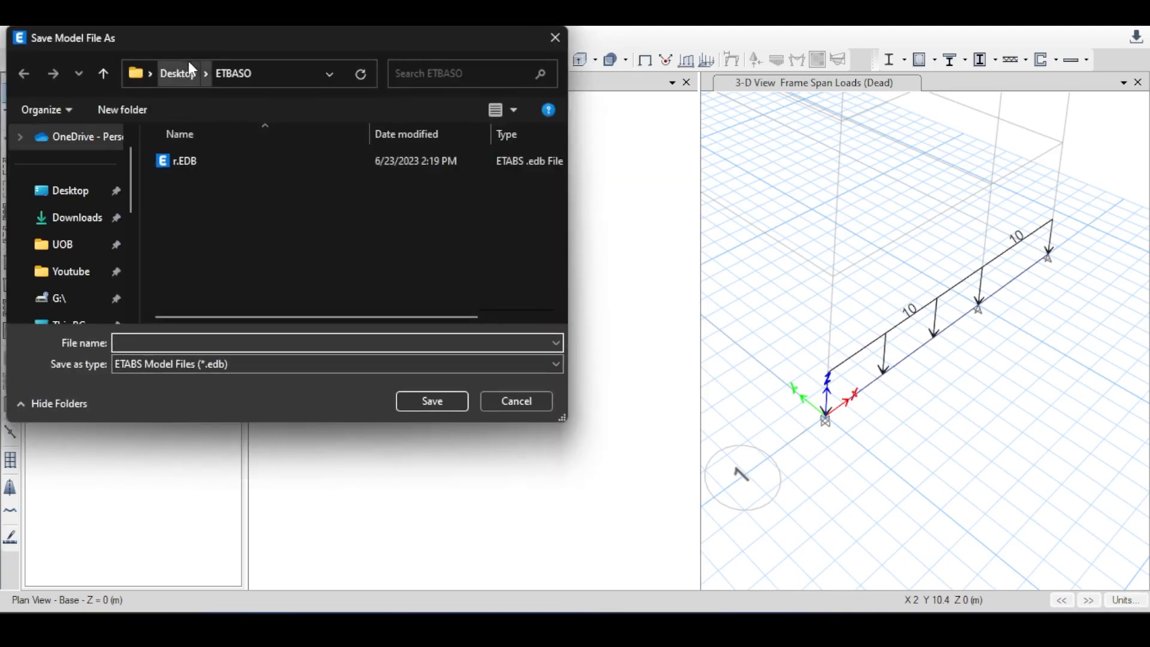
{"action": "left_click_drag", "start_coordinate": [139, 198], "coordinate": [42, 197]}
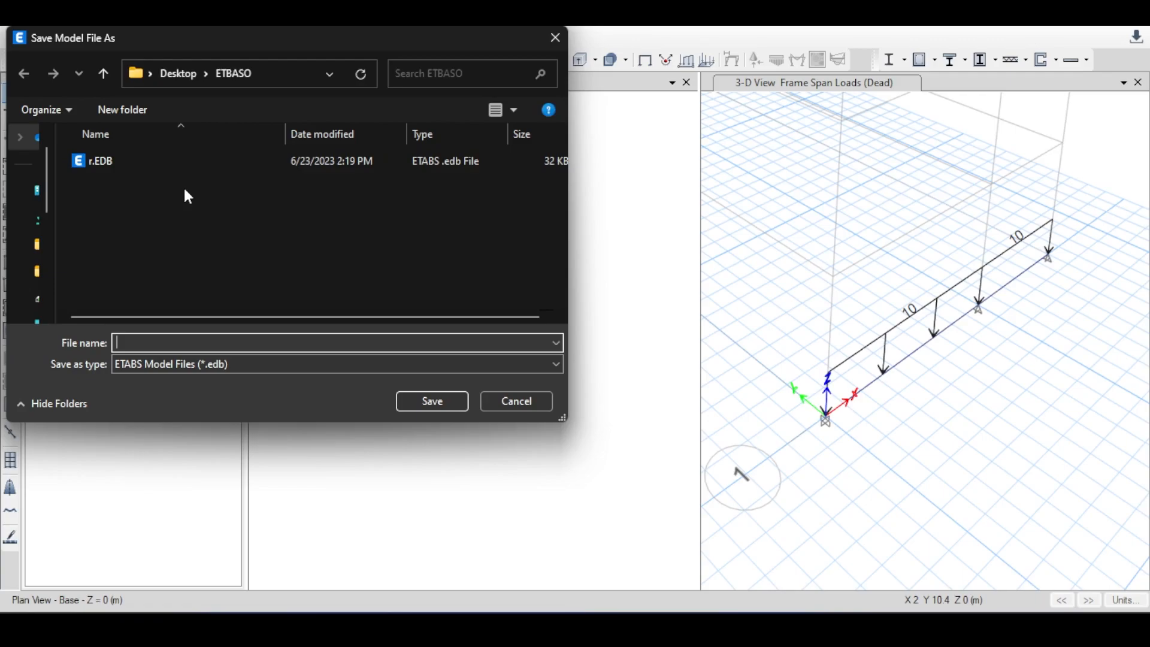
{"action": "left_click", "coordinate": [103, 162]}
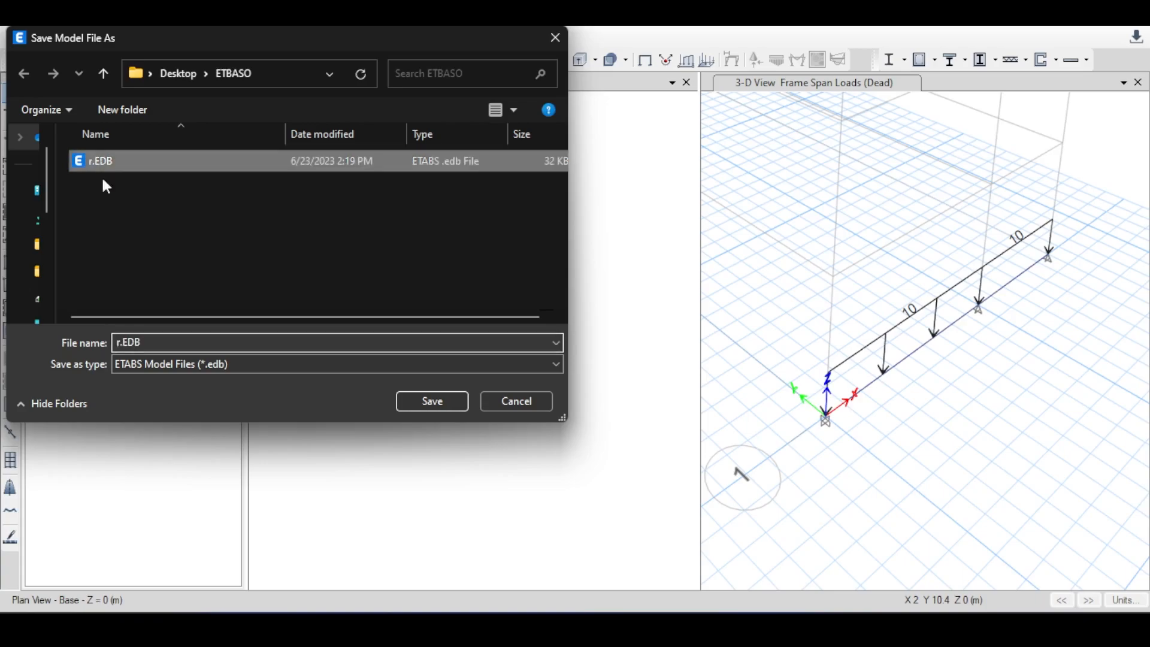
{"action": "double_click", "coordinate": [150, 342]}
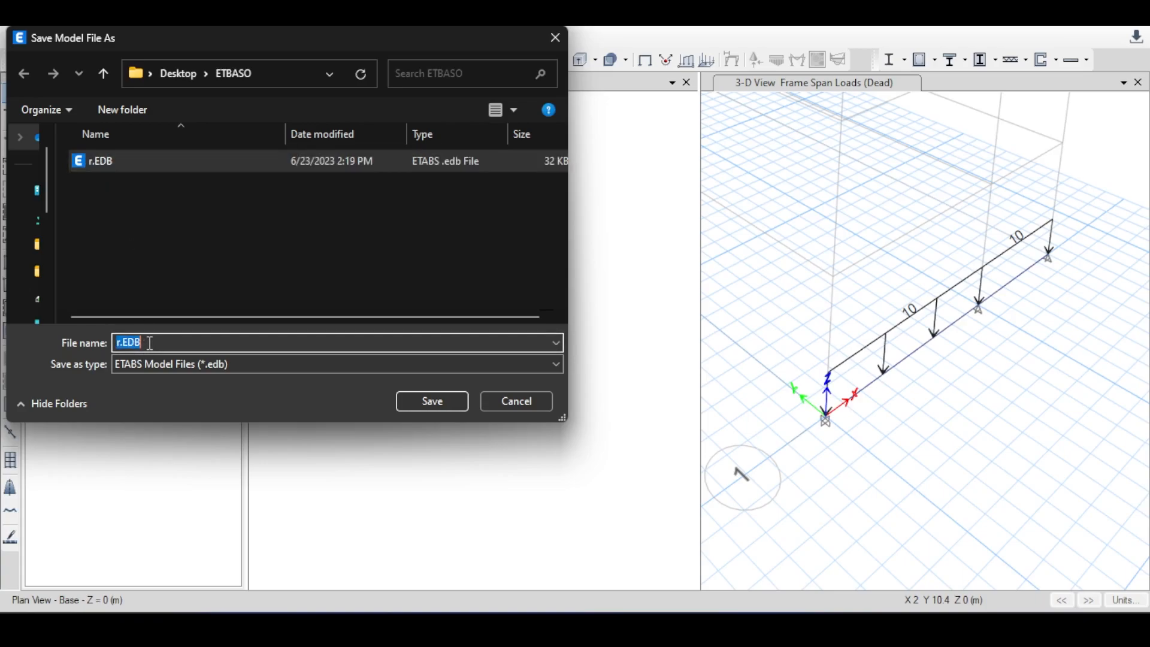
{"action": "type", "text": "tutorial"}
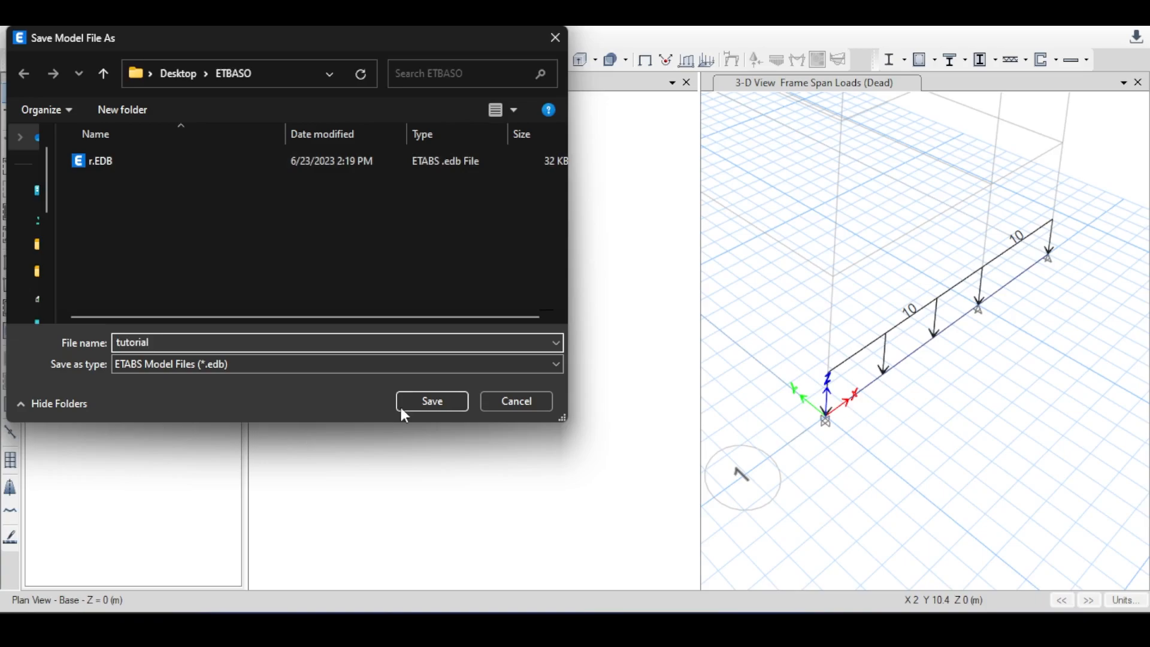
{"action": "key", "text": "Return"}
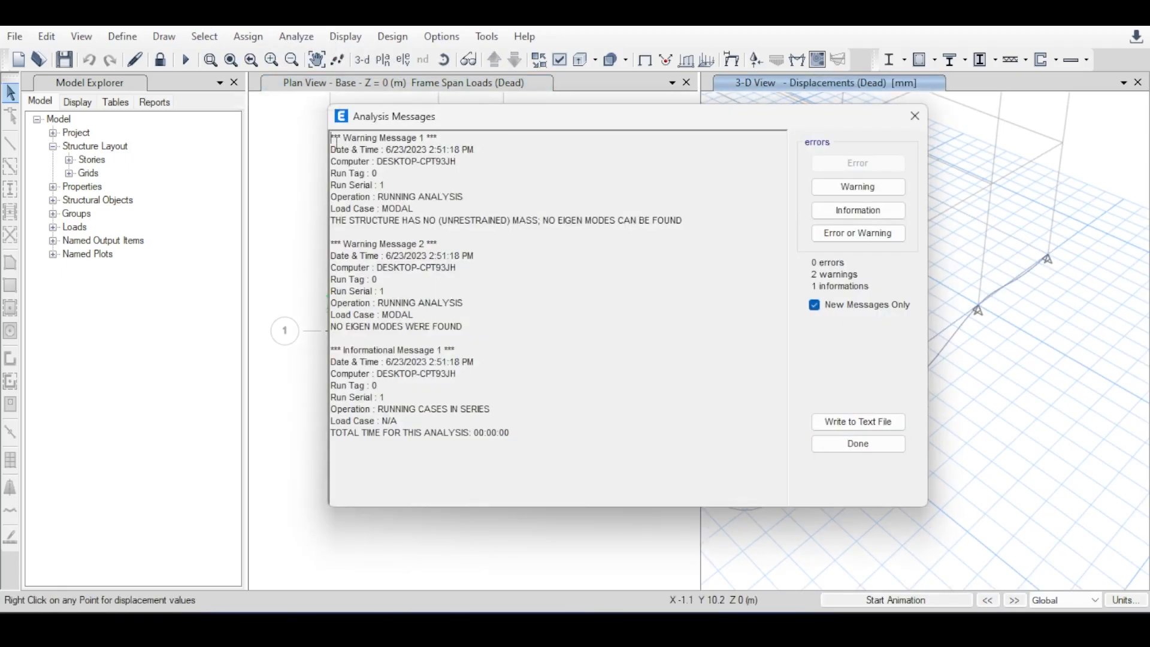
Review the MODAL load case warnings in the analysis messages and close the messages.
{"action": "double_click", "coordinate": [399, 209]}
{"action": "left_click_drag", "start_coordinate": [498, 328], "coordinate": [378, 230]}
{"action": "double_click", "coordinate": [405, 220]}
{"action": "left_click", "coordinate": [405, 220]}
{"action": "left_click_drag", "start_coordinate": [672, 208], "coordinate": [615, 225]}
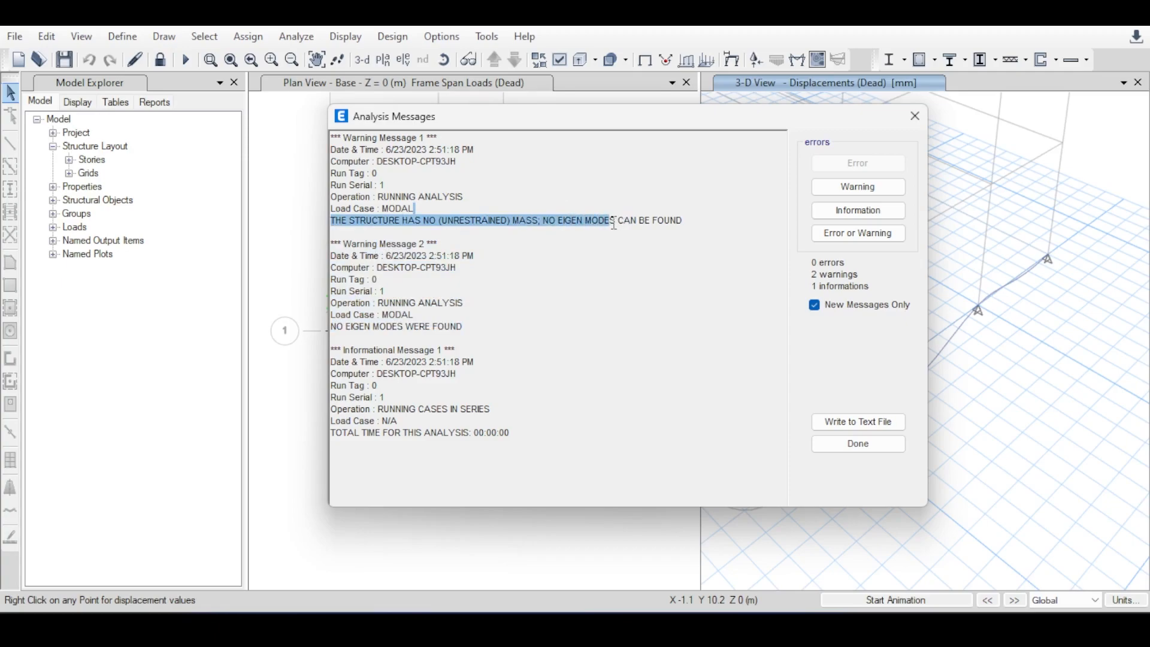
{"action": "left_click", "coordinate": [916, 117]}
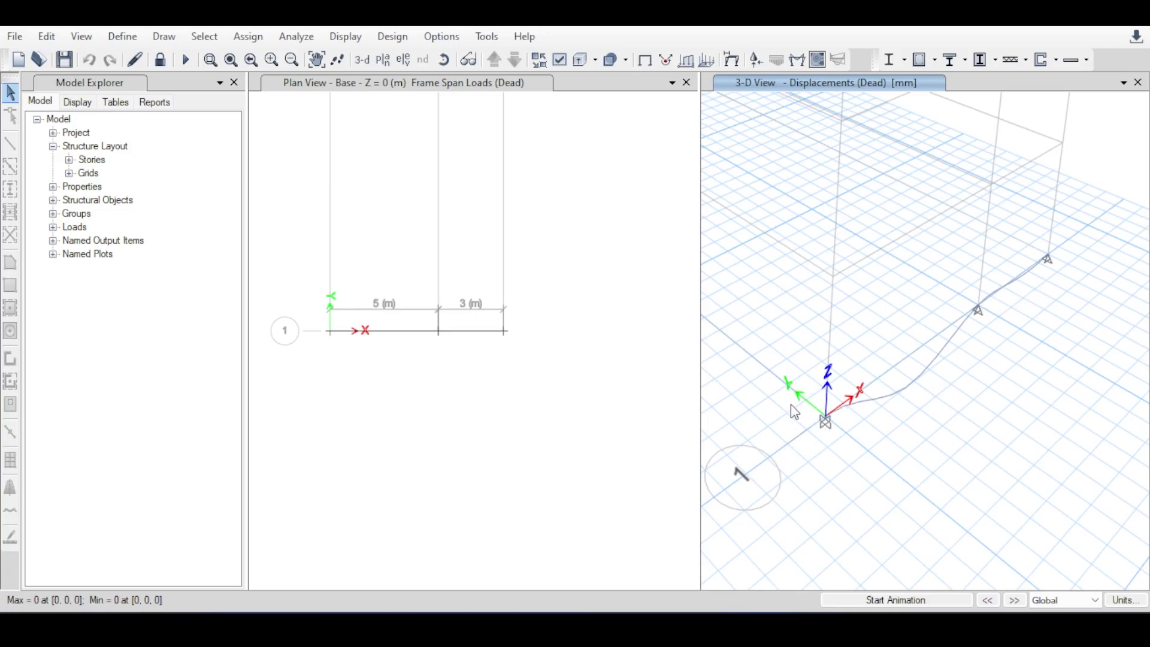
Display the filled Moment 3-3 diagram for the Dead case in the plan view, with values at controlling stations.
{"action": "left_click", "coordinate": [629, 266]}
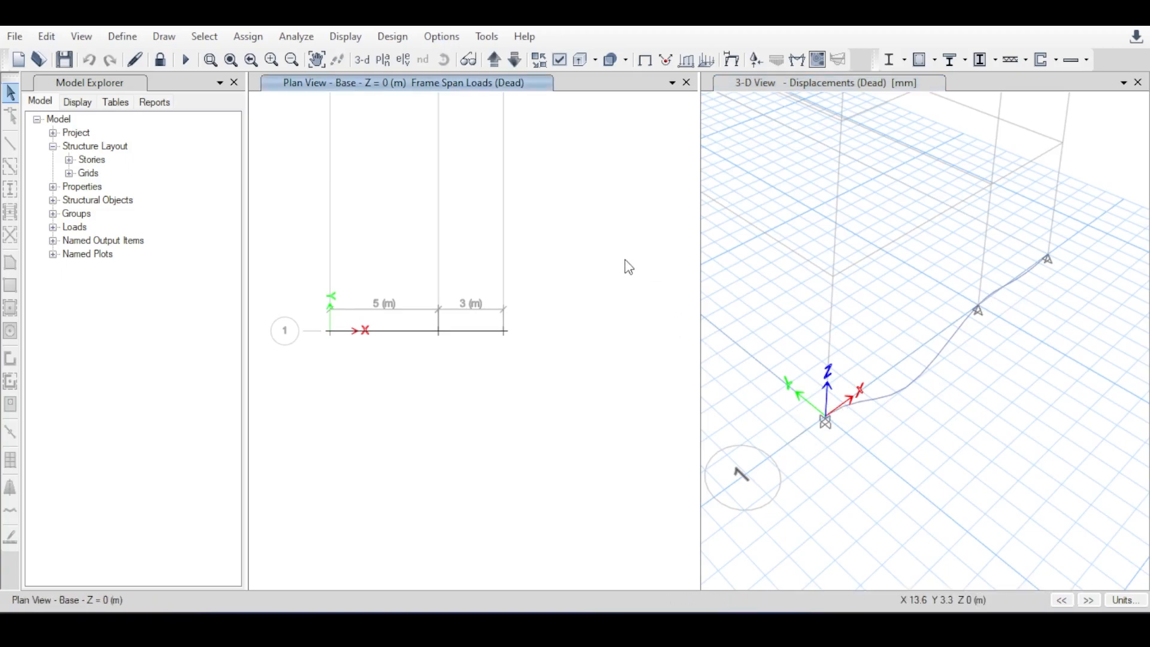
{"action": "left_click", "coordinate": [797, 60]}
{"action": "left_click_drag", "start_coordinate": [565, 106], "coordinate": [767, 92]}
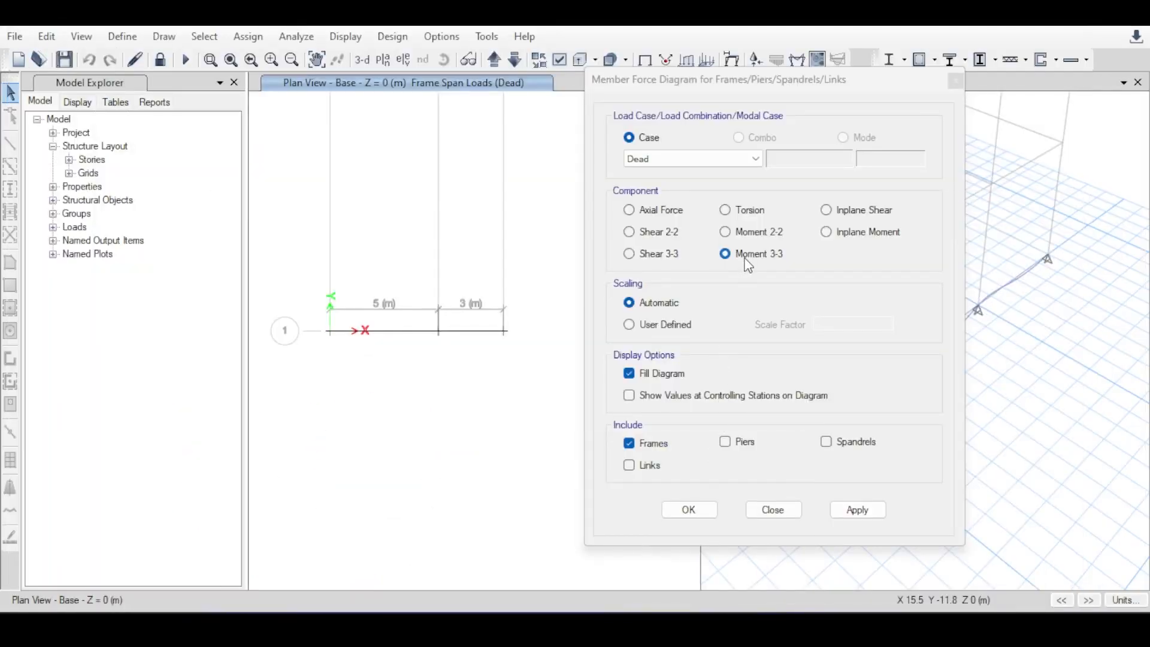
{"action": "left_click", "coordinate": [848, 506]}
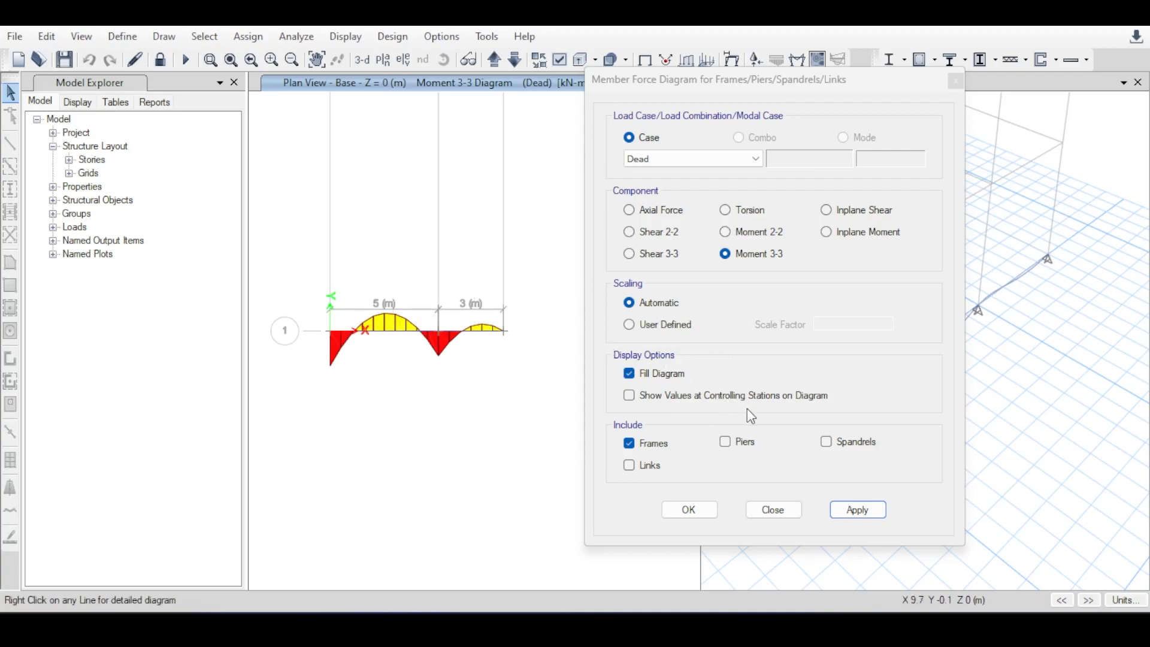
{"action": "left_click", "coordinate": [629, 396]}
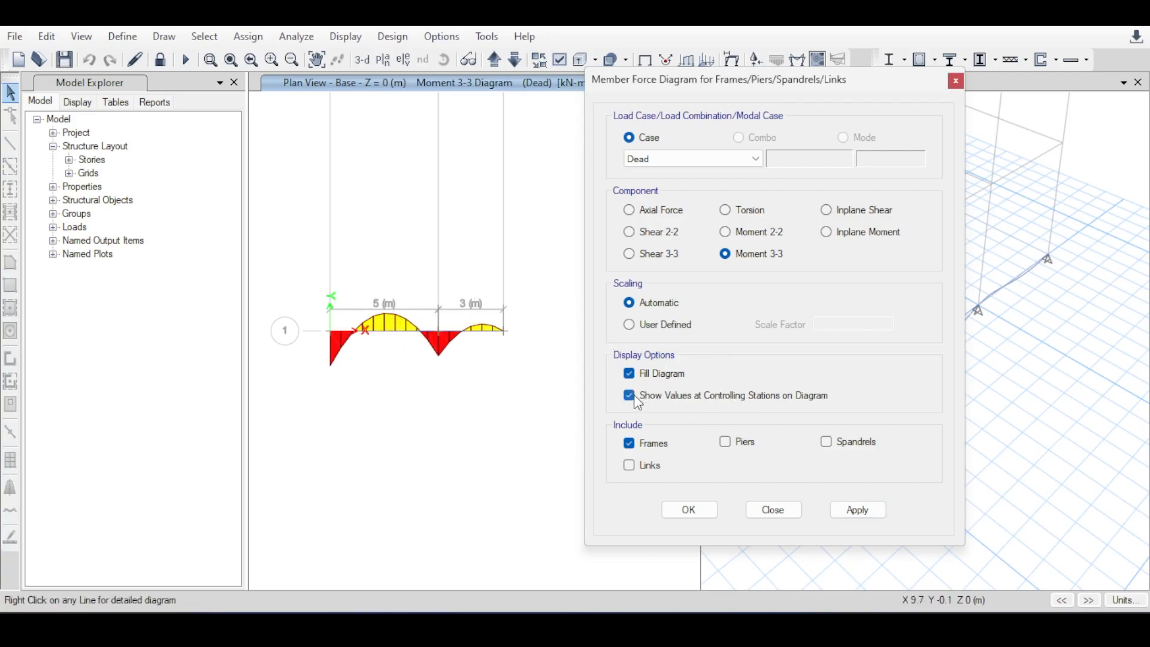
{"action": "left_click", "coordinate": [861, 511]}
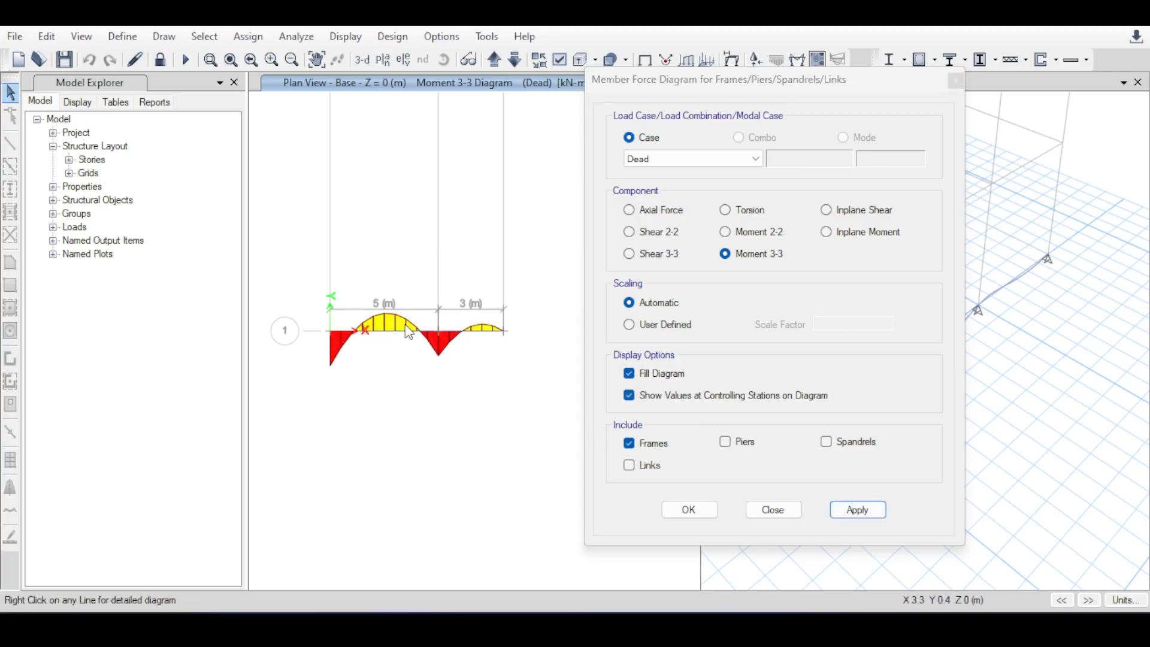
Examine the Dead case Moment 3-3 diagram along the 5 m and 3 m spans, including the values at the supports and midspans.
{"action": "middle_click_drag", "start_coordinate": [449, 255], "coordinate": [414, 245]}
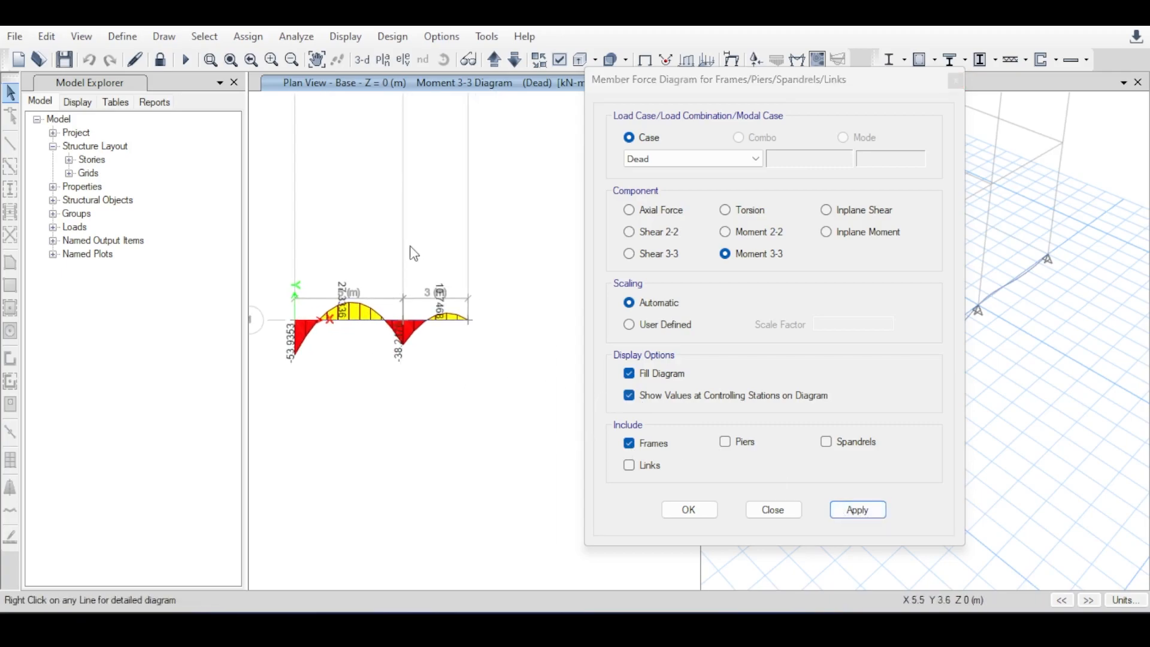
{"action": "middle_click_drag", "start_coordinate": [355, 268], "coordinate": [401, 262]}
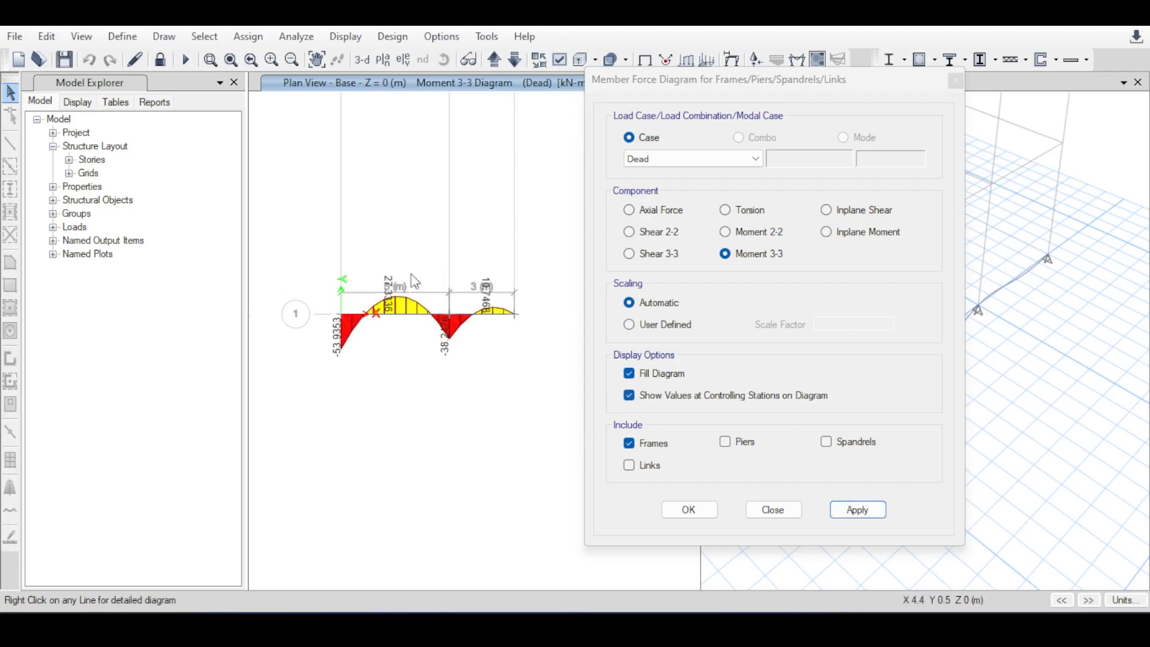
{"action": "mouse_move", "coordinate": [410, 207]}
{"action": "middle_mouse_down"}
{"action": "mouse_move", "coordinate": [395, 197]}
{"action": "mouse_move", "coordinate": [423, 193]}
{"action": "middle_mouse_up"}
{"action": "scroll", "coordinate": [398, 285], "scroll_direction": "up", "scroll_amount": 2}
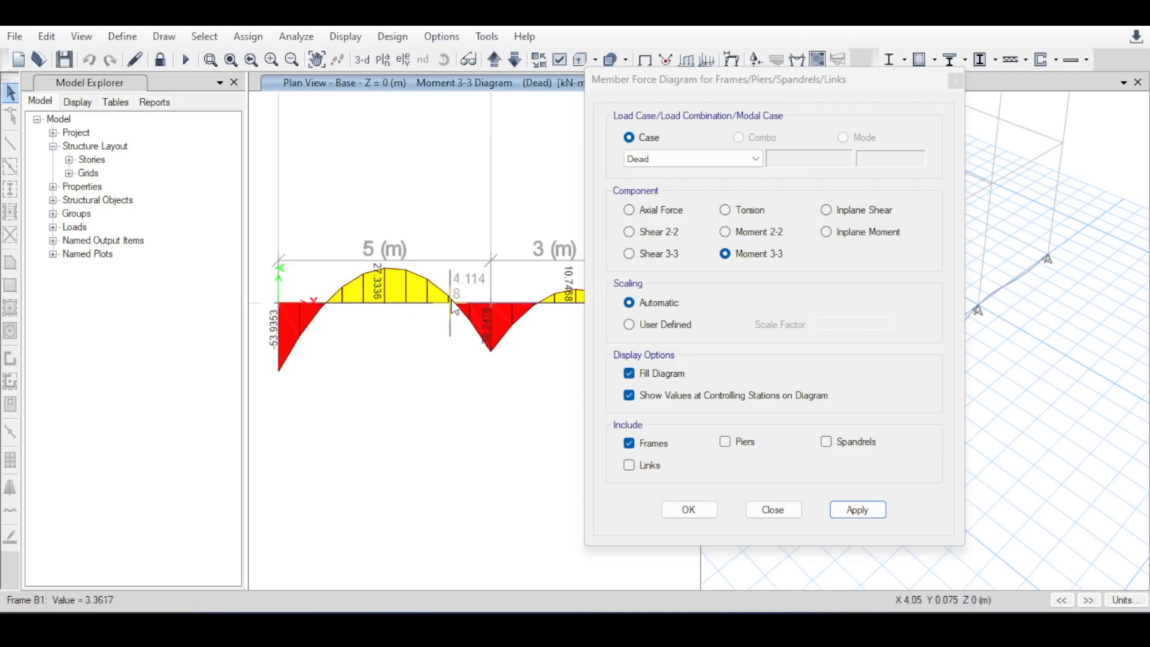
{"action": "scroll", "coordinate": [433, 268], "scroll_direction": "up", "scroll_amount": 5}
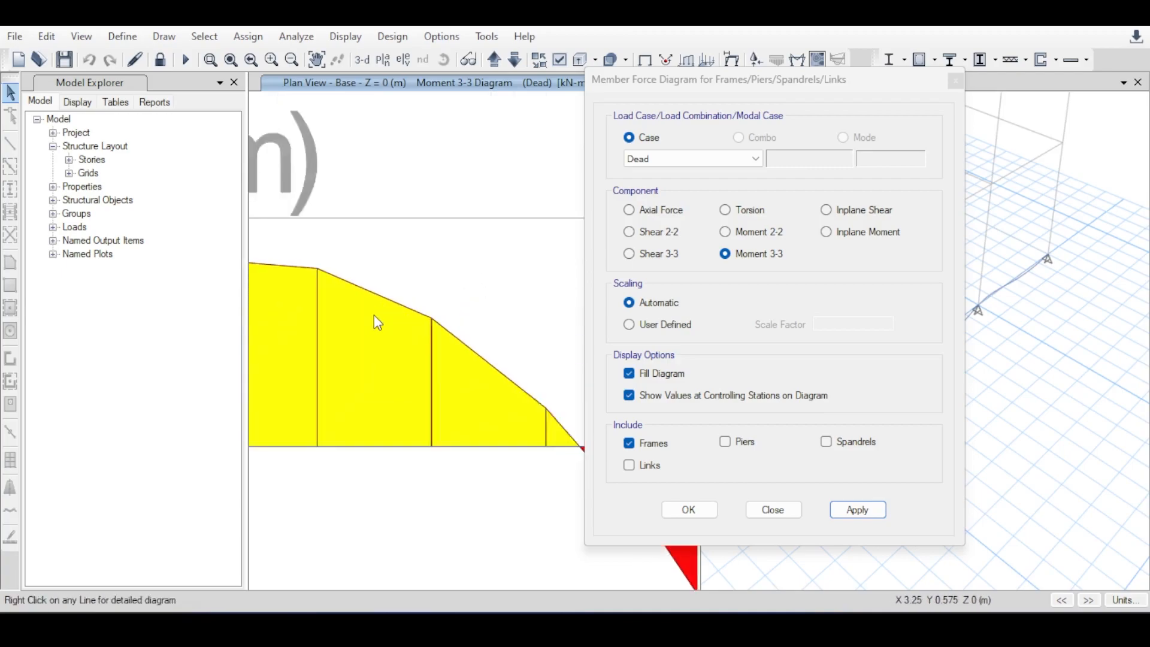
{"action": "scroll", "coordinate": [379, 322], "scroll_direction": "down", "scroll_amount": 2}
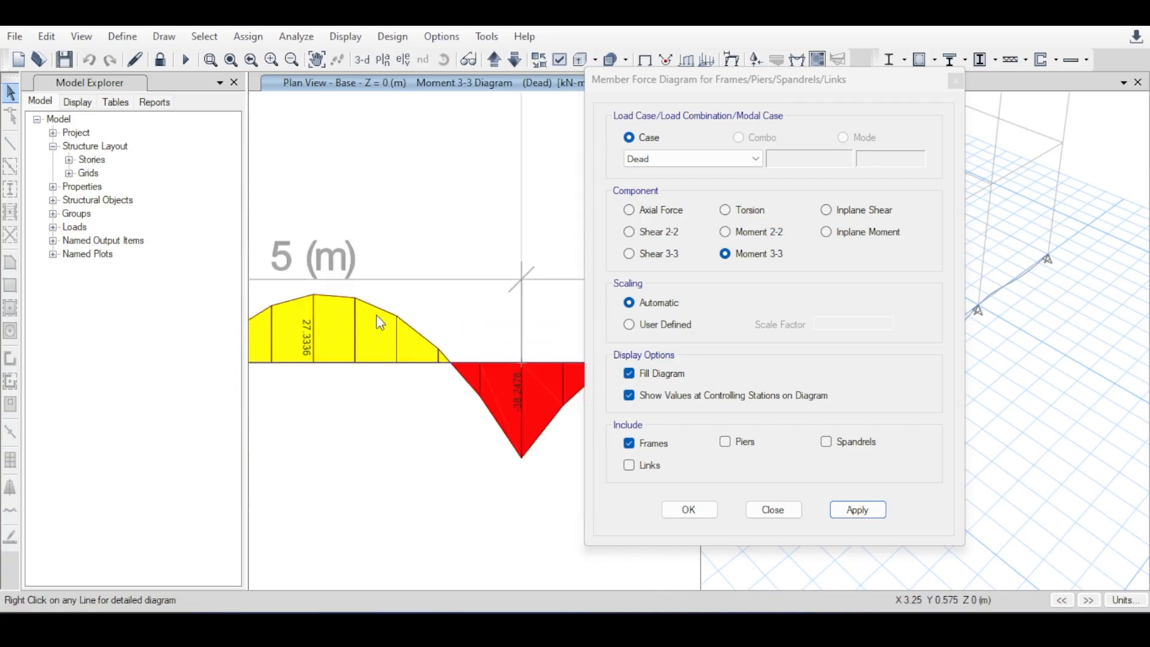
{"action": "scroll", "coordinate": [467, 257], "scroll_direction": "down", "scroll_amount": 2}
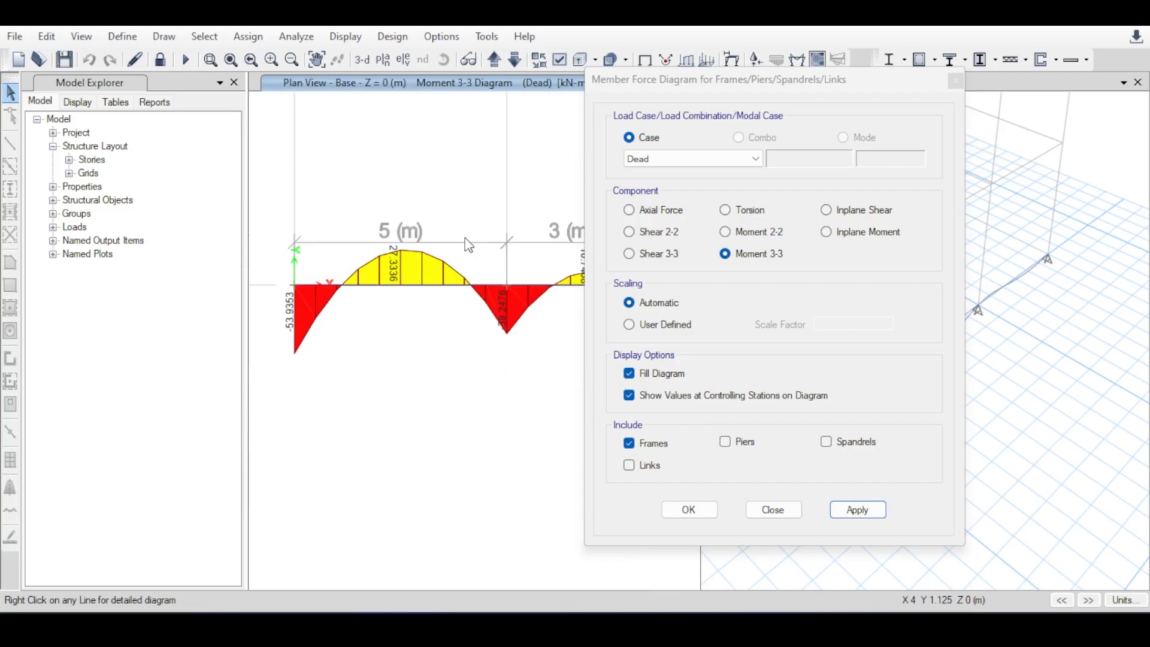
{"action": "scroll", "coordinate": [436, 251], "scroll_direction": "up", "scroll_amount": 4}
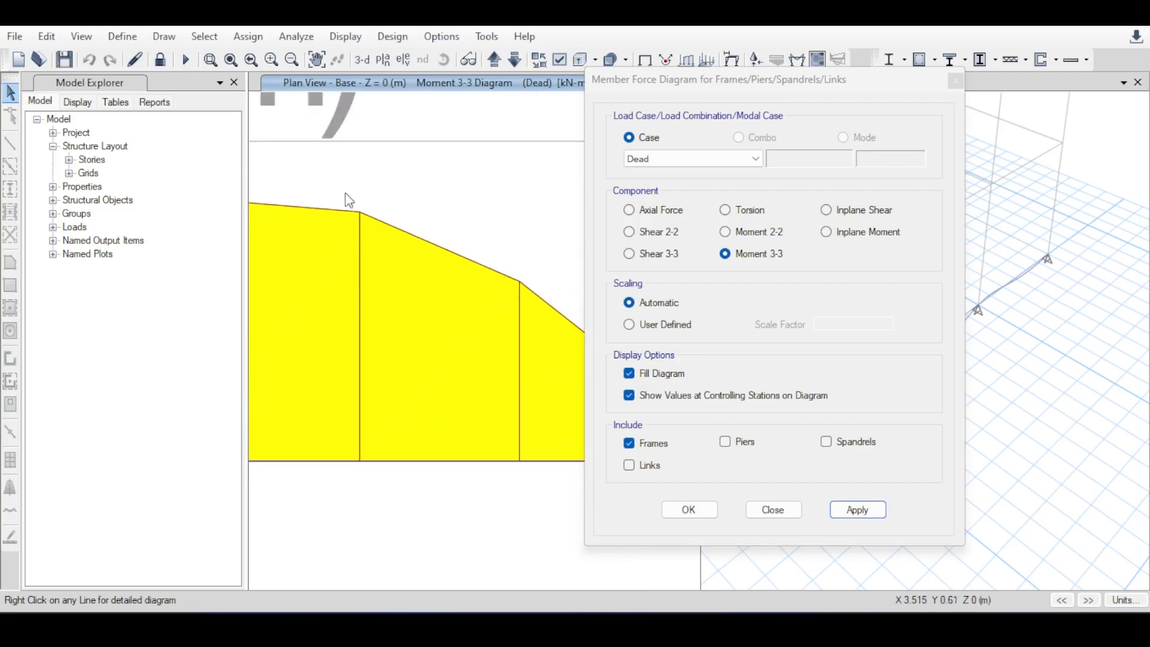
{"action": "scroll", "coordinate": [369, 219], "scroll_direction": "down", "scroll_amount": 5}
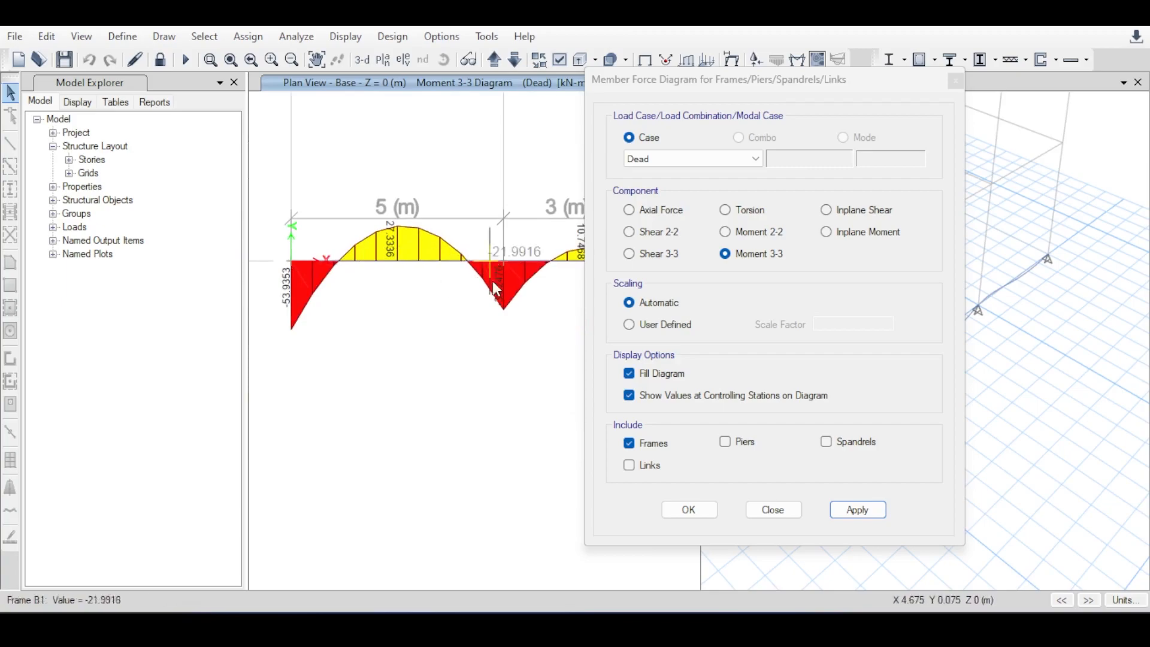
{"action": "scroll", "coordinate": [464, 268], "scroll_direction": "up", "scroll_amount": 2}
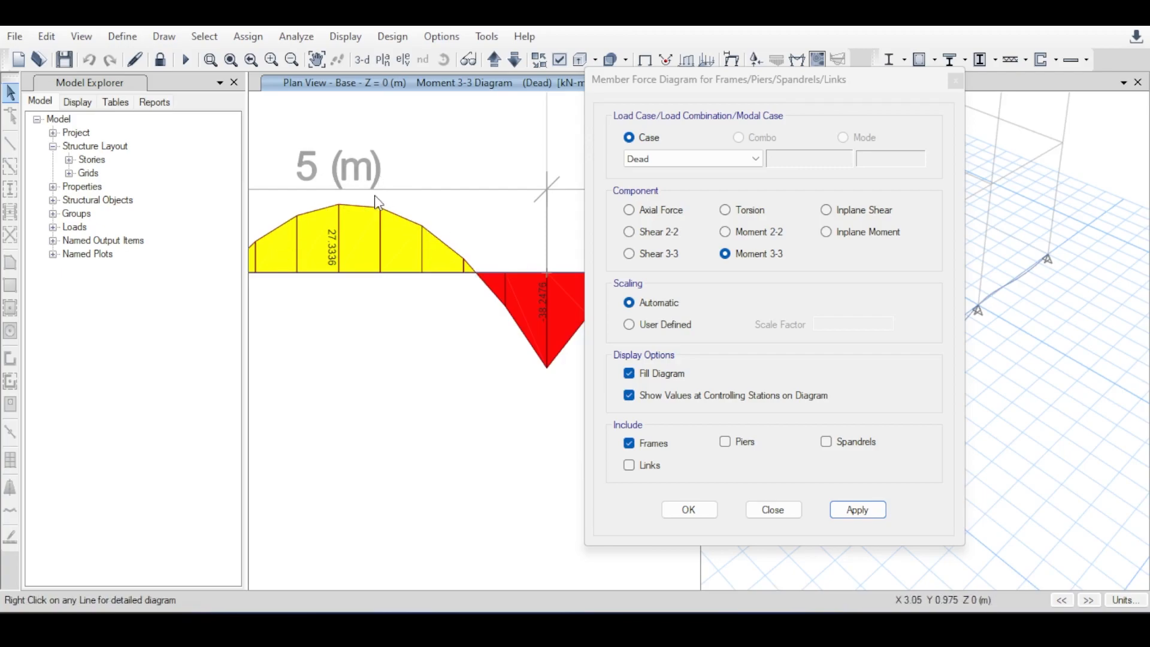
{"action": "scroll", "coordinate": [378, 203], "scroll_direction": "down", "scroll_amount": 5}
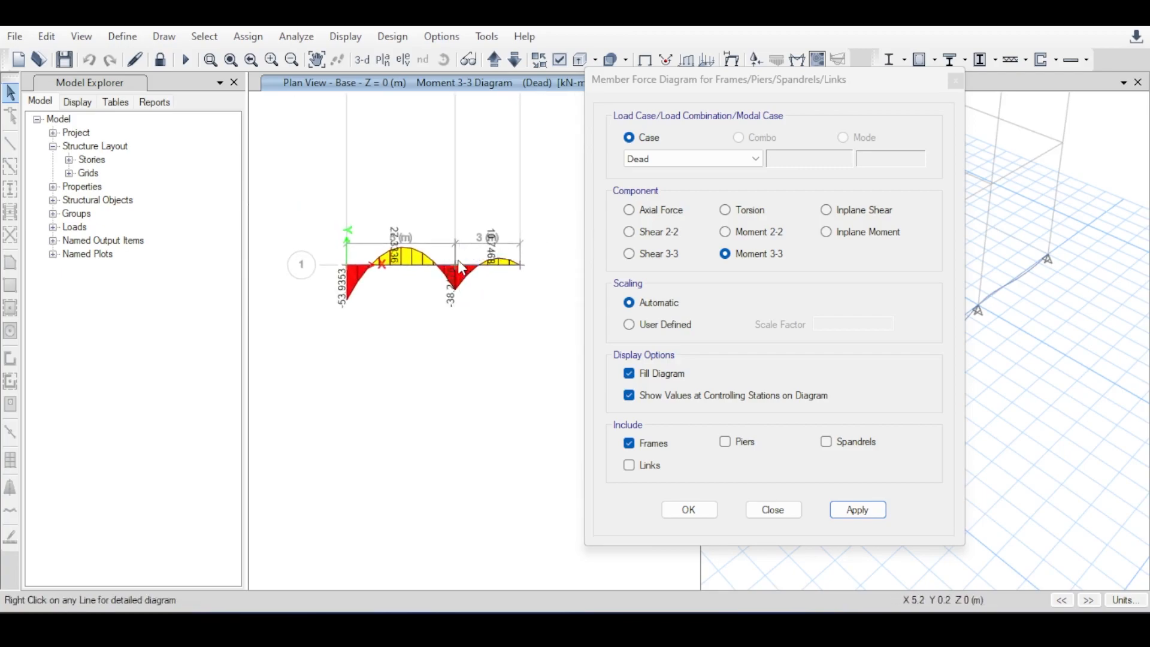
{"action": "scroll", "coordinate": [389, 238], "scroll_direction": "up", "scroll_amount": 2}
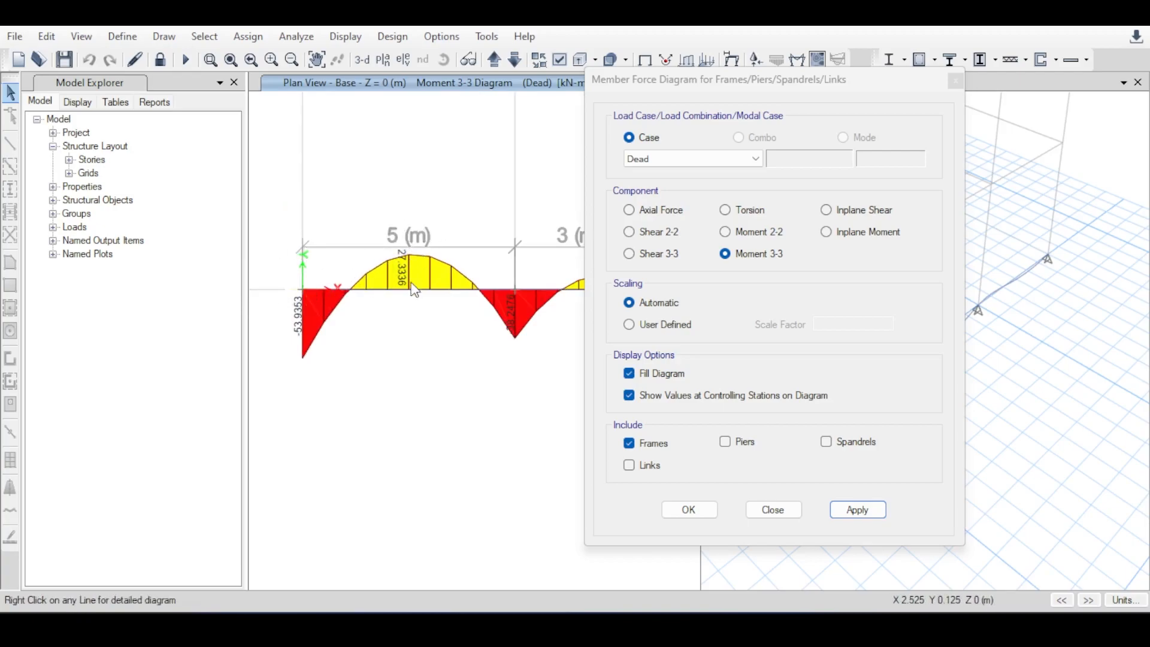
{"action": "mouse_move", "coordinate": [518, 289]}
{"action": "mouse_move", "coordinate": [369, 301]}
{"action": "middle_click_drag", "start_coordinate": [487, 180], "coordinate": [321, 170]}
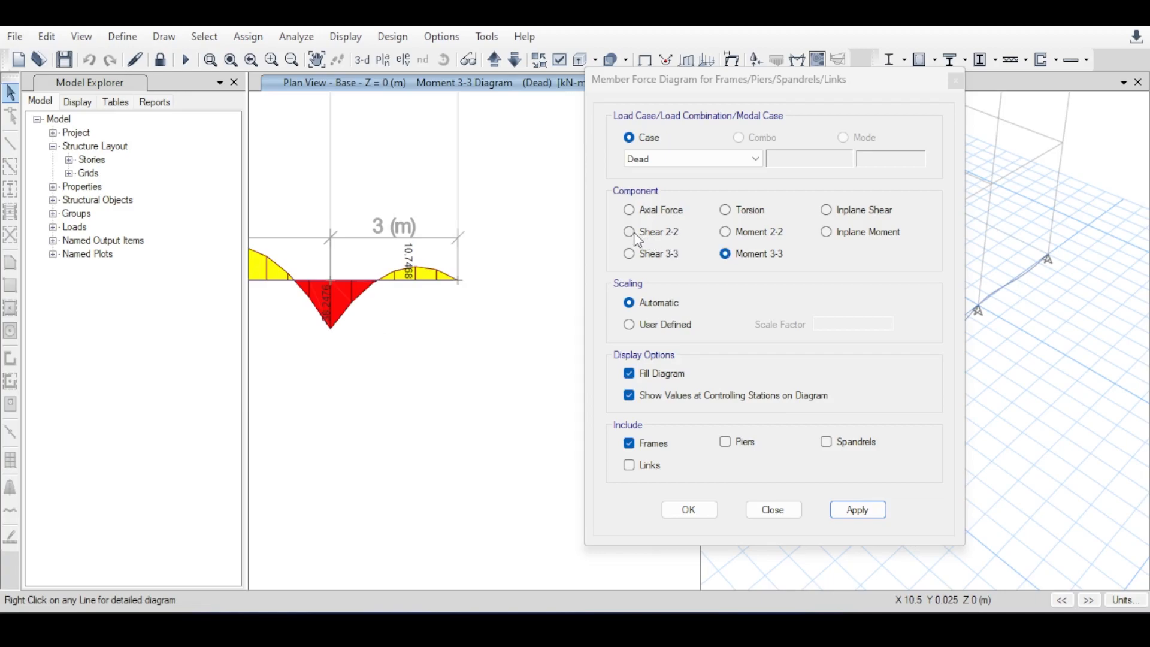
Display the filled Shear 2-2 diagram for the Dead case in the 3-D view, with values at controlling stations, and close the diagram settings.
{"action": "left_click_drag", "start_coordinate": [689, 79], "coordinate": [316, 140]}
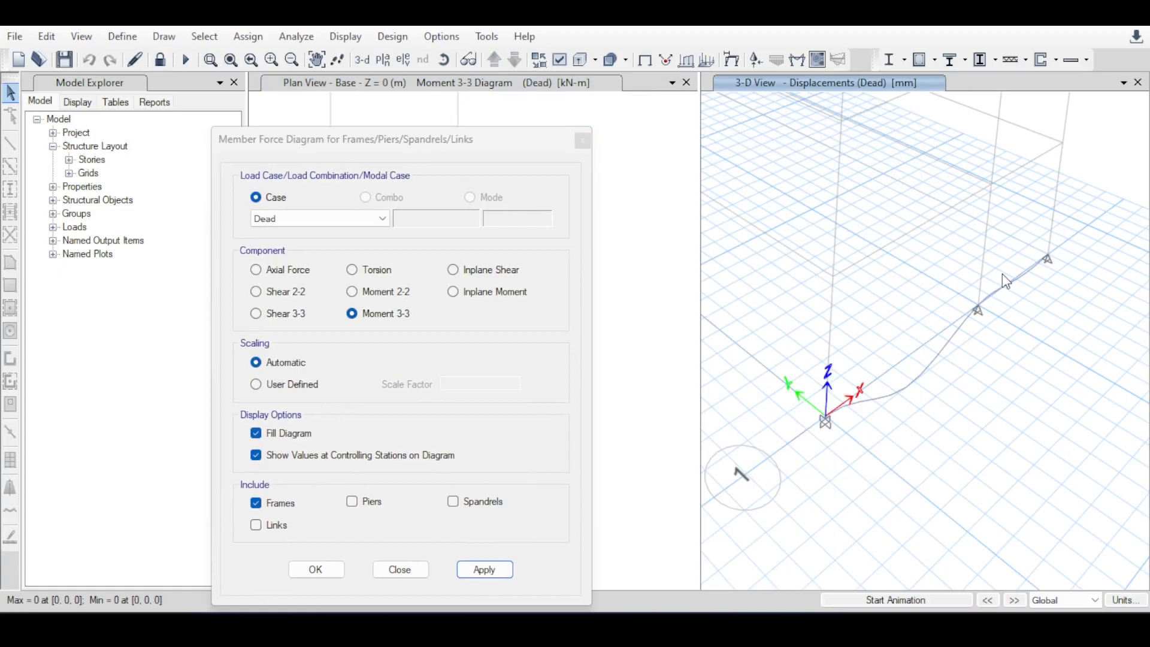
{"action": "left_click", "coordinate": [256, 292]}
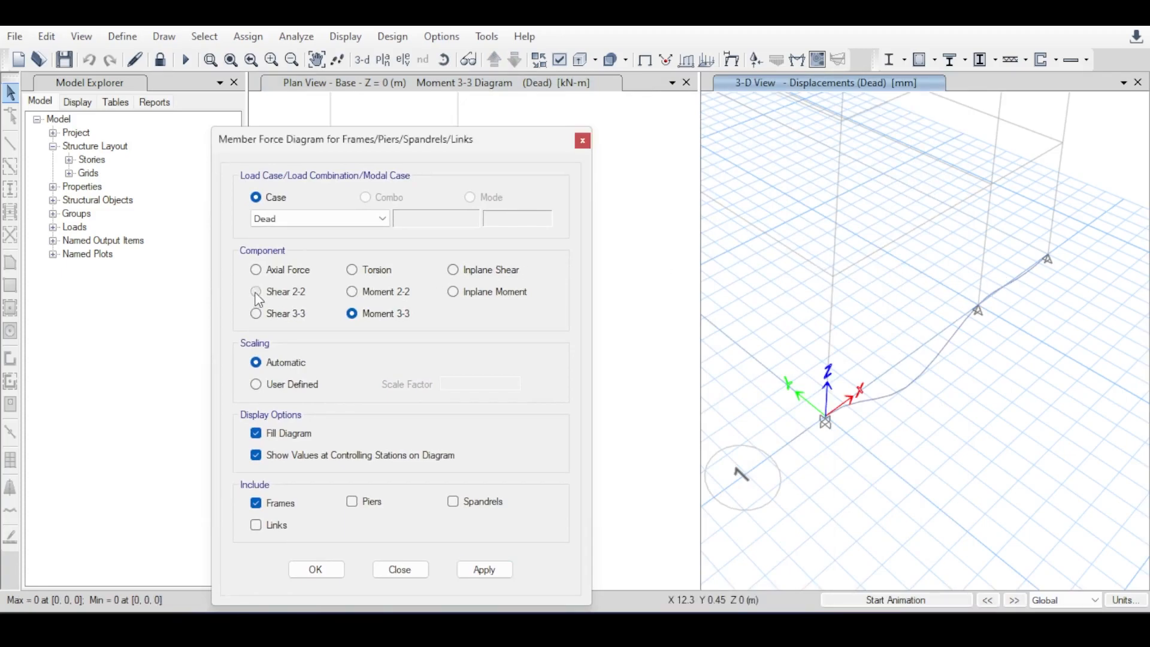
{"action": "left_click", "coordinate": [483, 568]}
{"action": "left_click_drag", "start_coordinate": [477, 148], "coordinate": [153, 215]}
{"action": "middle_click_drag", "start_coordinate": [866, 363], "coordinate": [995, 333]}
{"action": "scroll", "coordinate": [942, 334], "scroll_direction": "down", "scroll_amount": 3}
{"action": "middle_click_drag", "start_coordinate": [511, 306], "coordinate": [614, 333]}
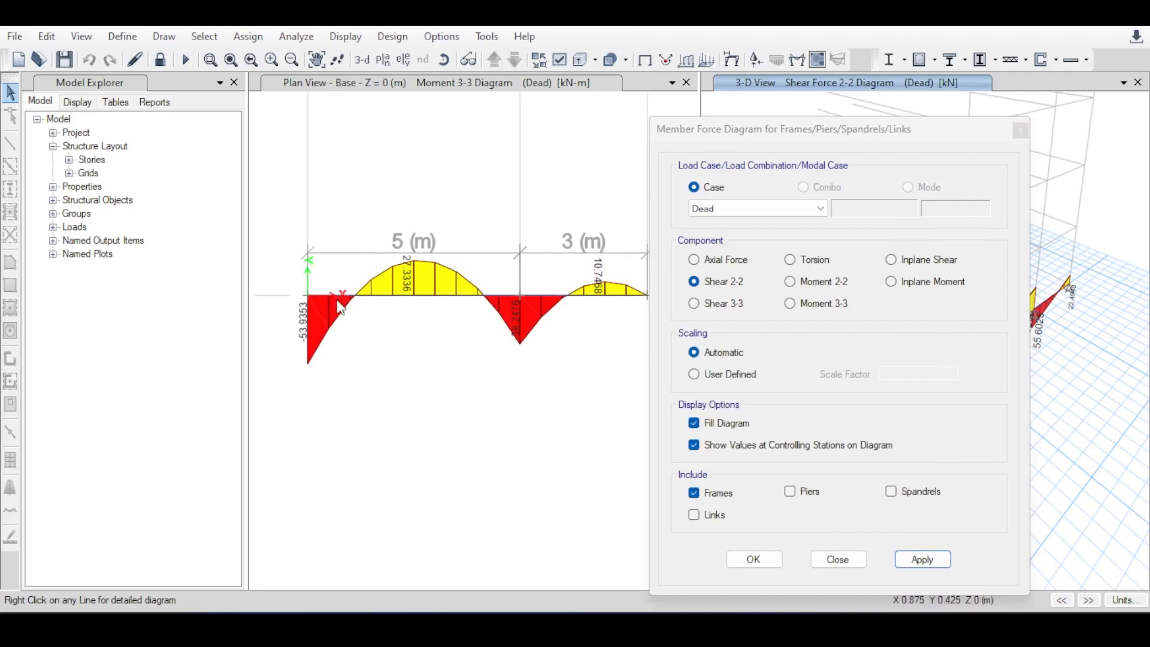
{"action": "left_click_drag", "start_coordinate": [768, 131], "coordinate": [670, 110]}
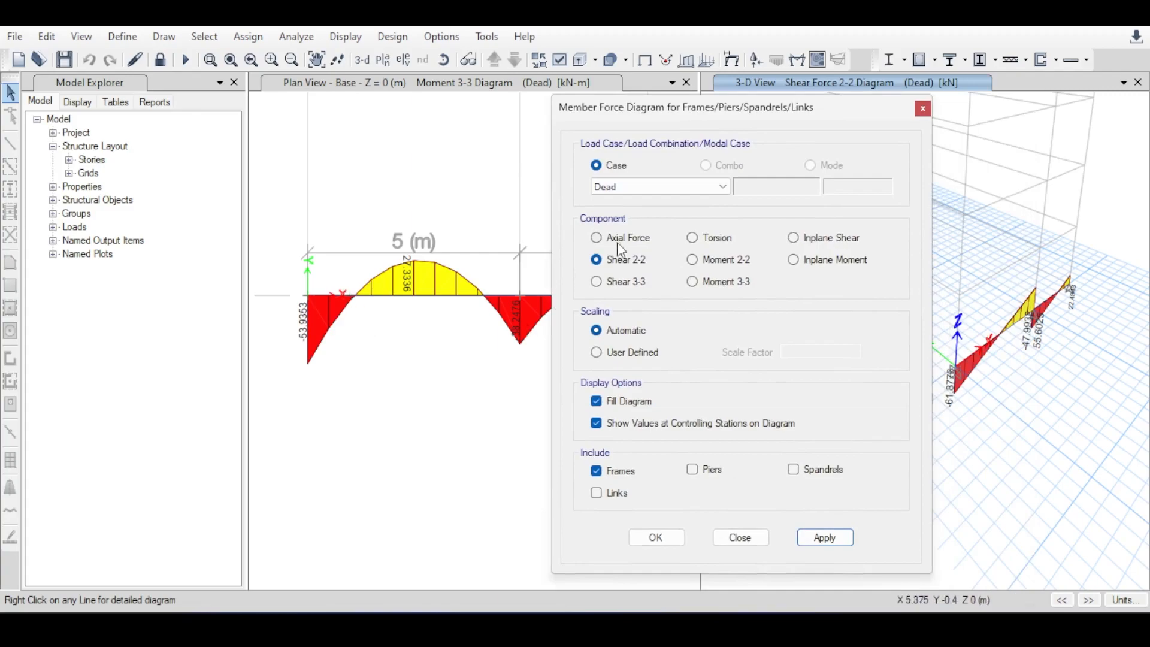
{"action": "left_click", "coordinate": [923, 109]}
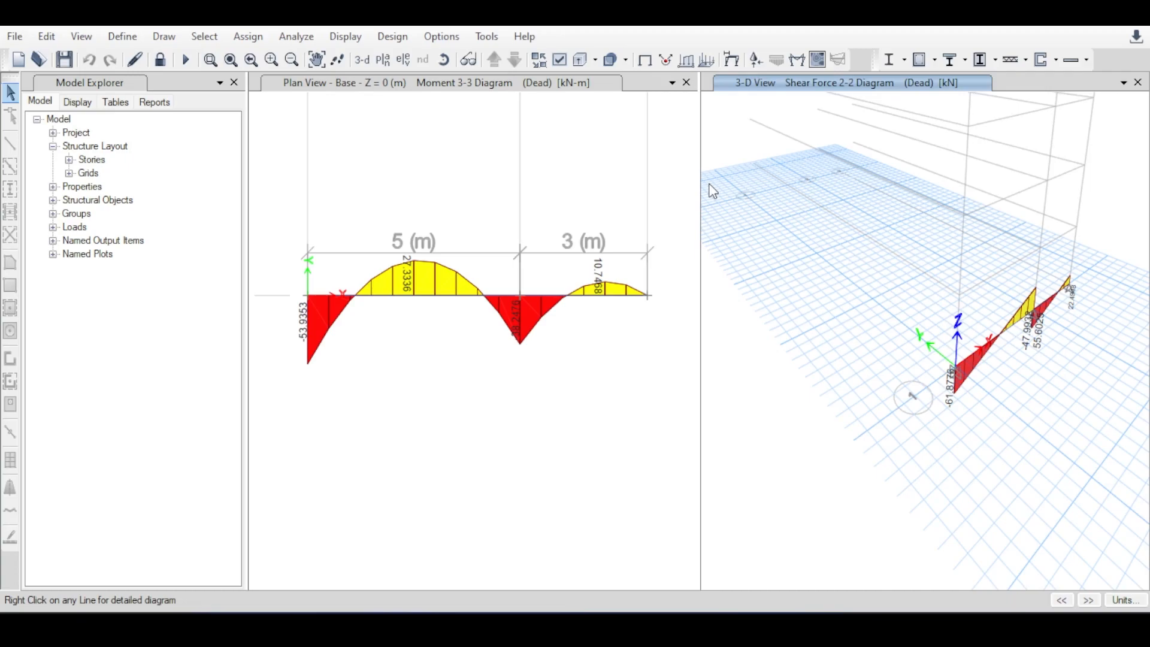
Open the detailed diagrams of the 5 m beam and inspect its end reactions, shear and moment using Scroll for Values.
{"action": "right_click", "coordinate": [446, 298]}
{"action": "left_click_drag", "start_coordinate": [640, 9], "coordinate": [993, 133]}
{"action": "left_click_drag", "start_coordinate": [787, 149], "coordinate": [573, 76]}
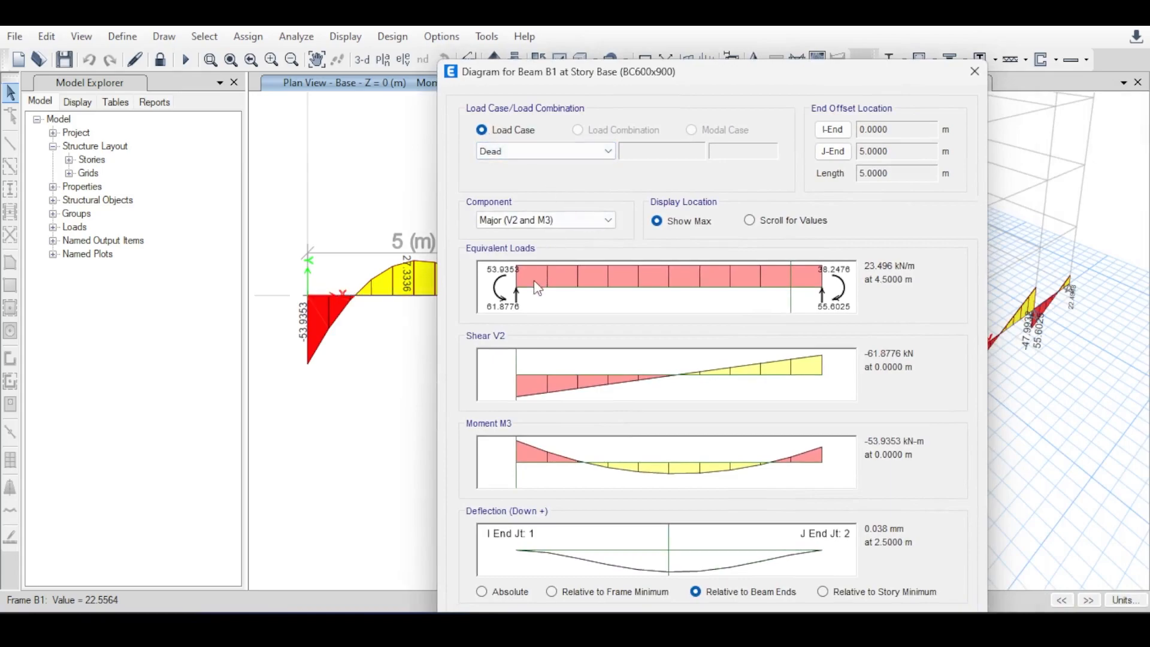
{"action": "left_click", "coordinate": [749, 220]}
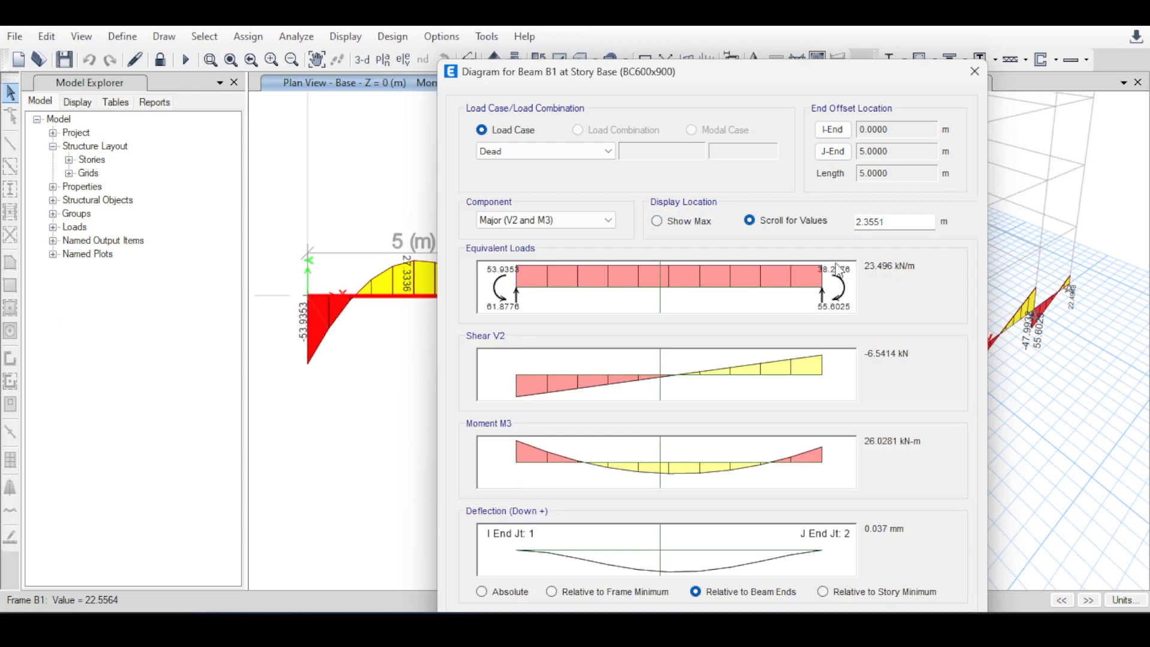
{"action": "left_click", "coordinate": [497, 309]}
{"action": "left_click", "coordinate": [837, 289]}
{"action": "left_click_drag", "start_coordinate": [527, 353], "coordinate": [764, 389]}
{"action": "left_click_drag", "start_coordinate": [731, 542], "coordinate": [774, 542]}
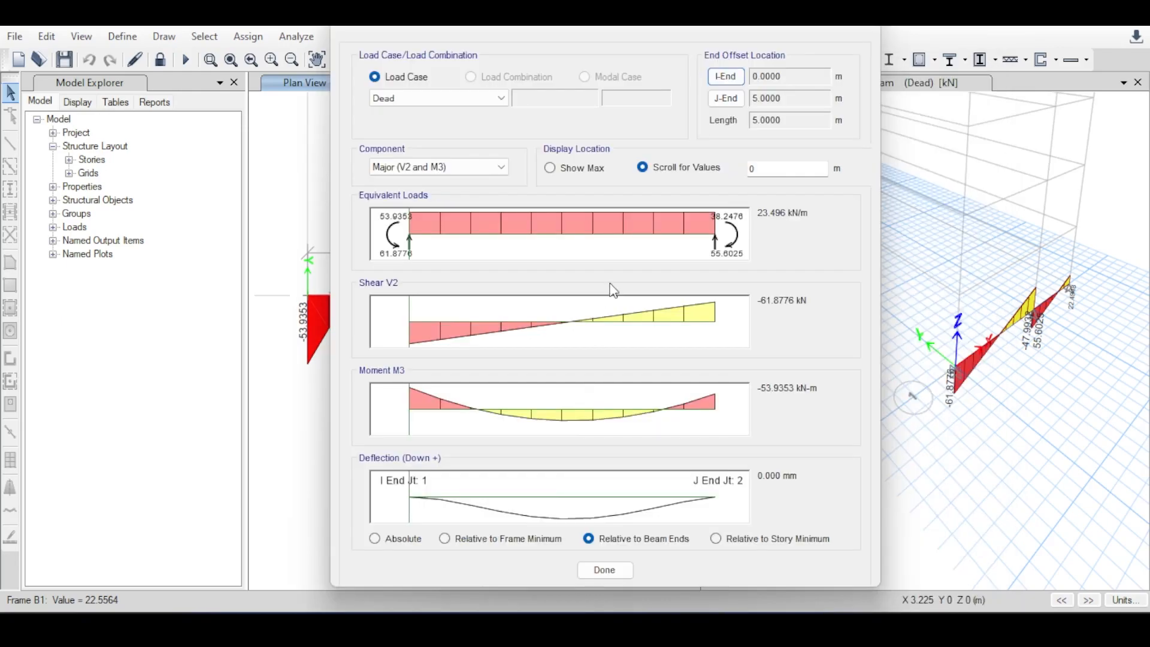
Review the beam's Minor (V3 and M2) and Axial (P and T) components, return to Major (V2 and M3) and close its detailed diagrams.
{"action": "left_click", "coordinate": [502, 167]}
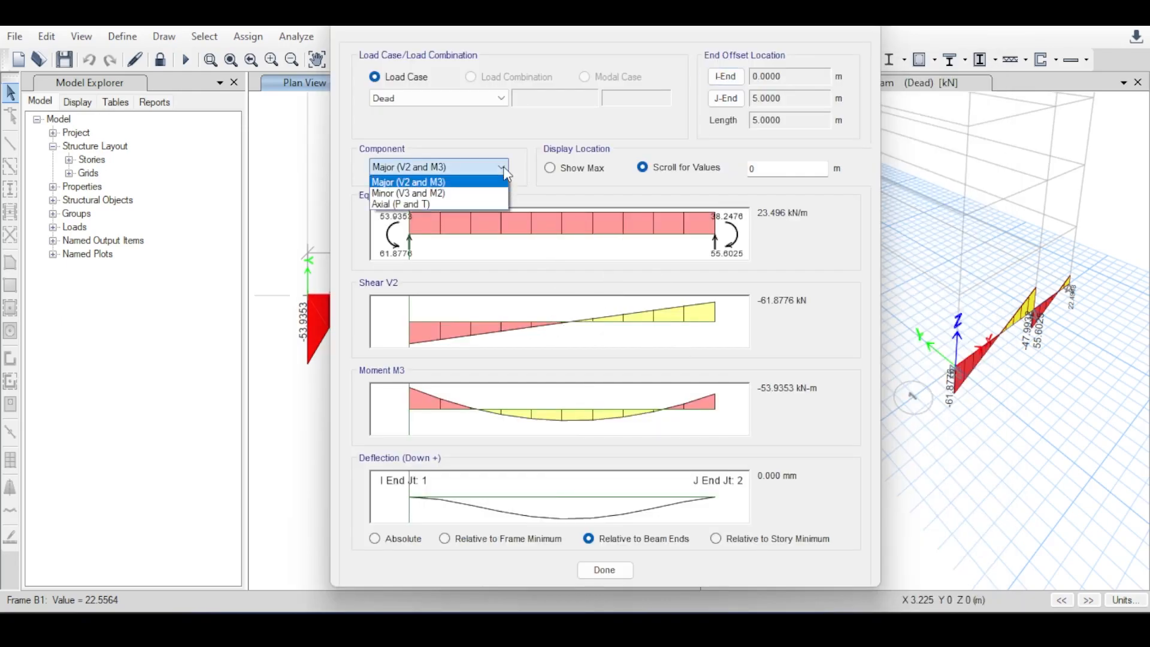
{"action": "left_click", "coordinate": [416, 192]}
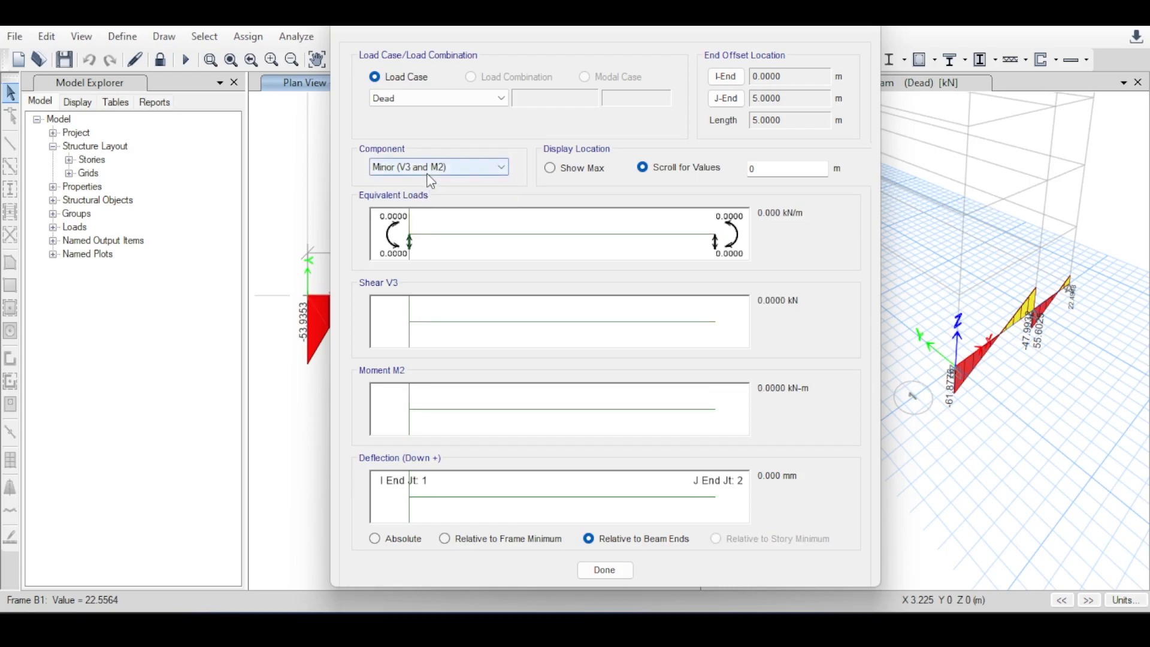
{"action": "left_click", "coordinate": [429, 174]}
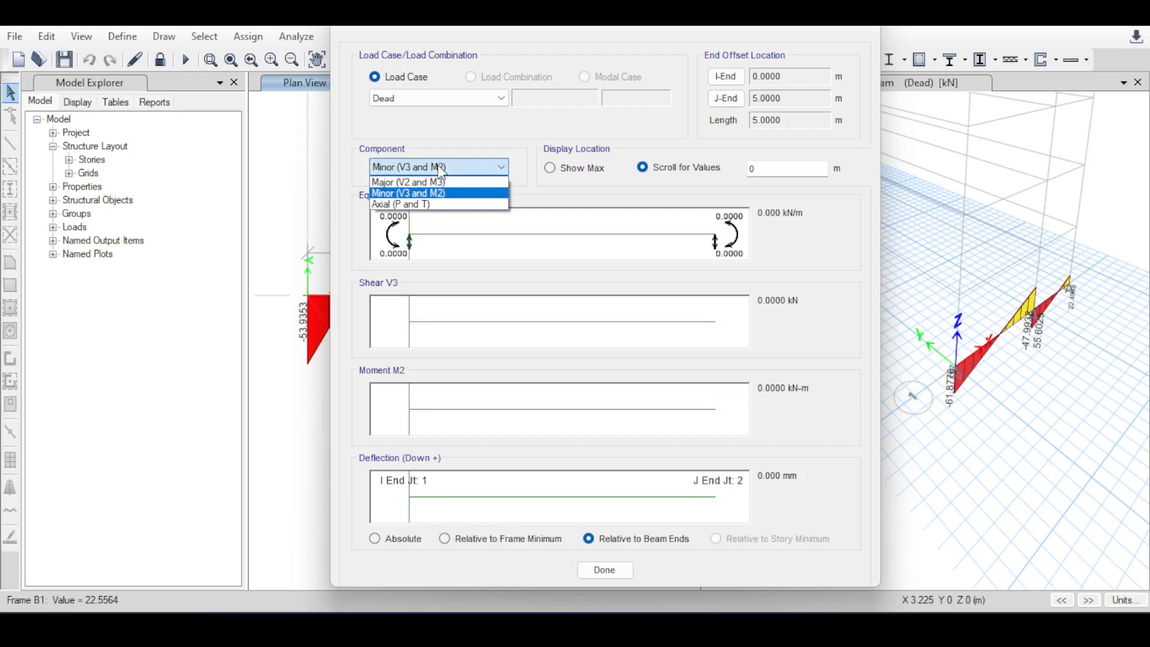
{"action": "left_click", "coordinate": [425, 203]}
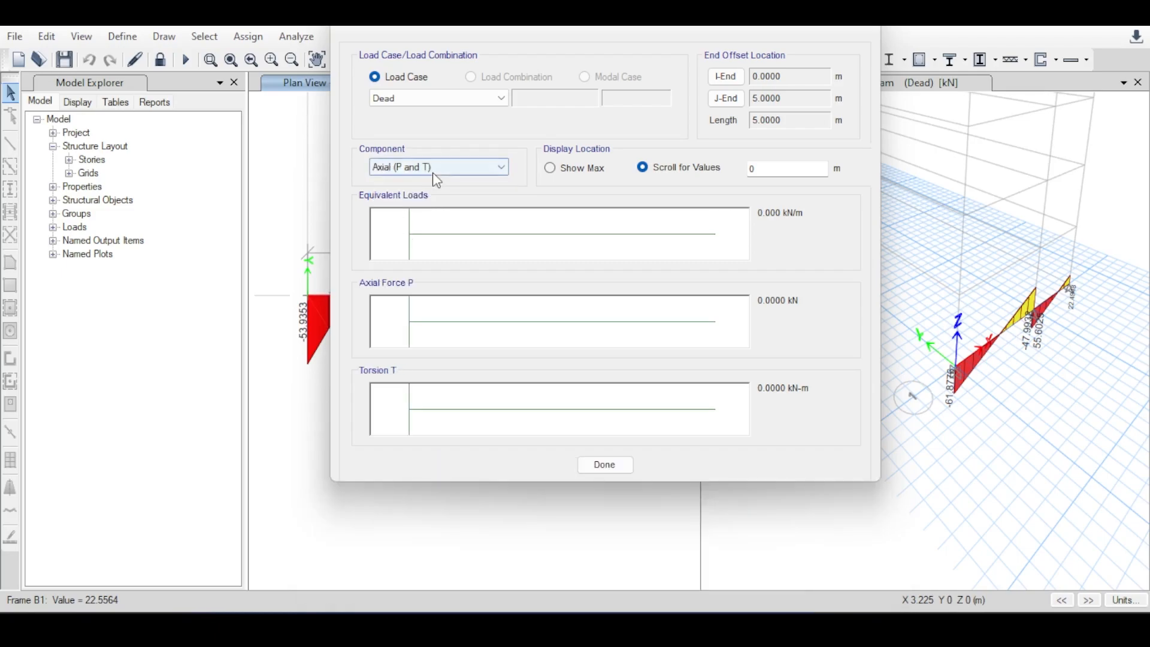
{"action": "left_click", "coordinate": [435, 174]}
{"action": "left_click", "coordinate": [435, 181]}
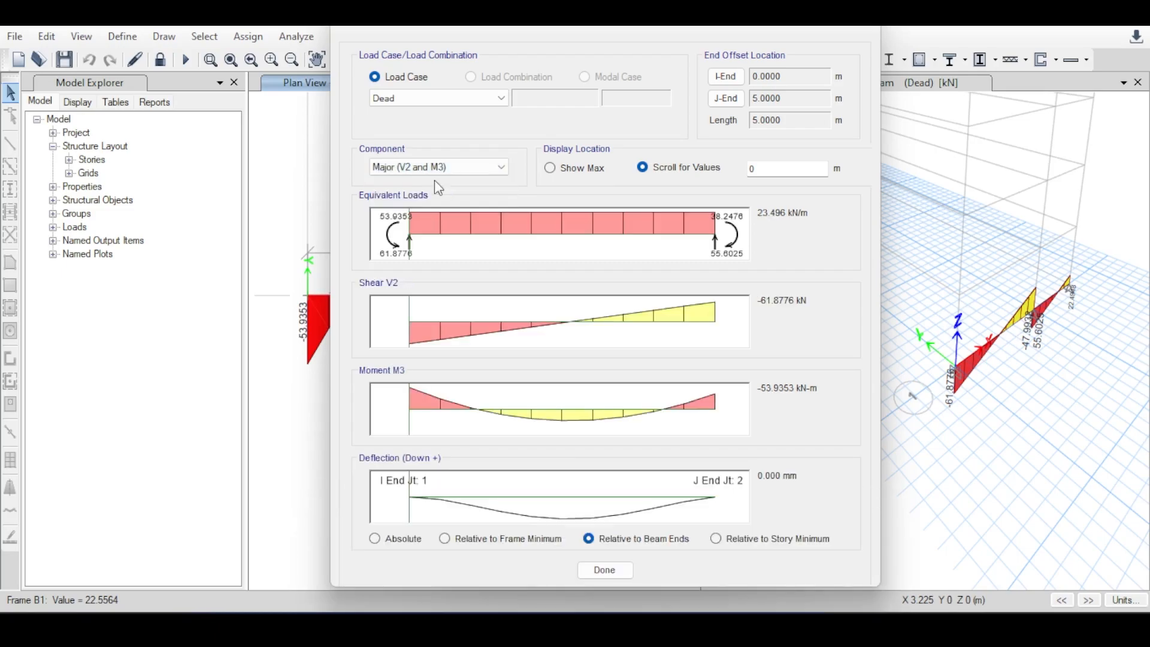
{"action": "left_click", "coordinate": [867, 23]}
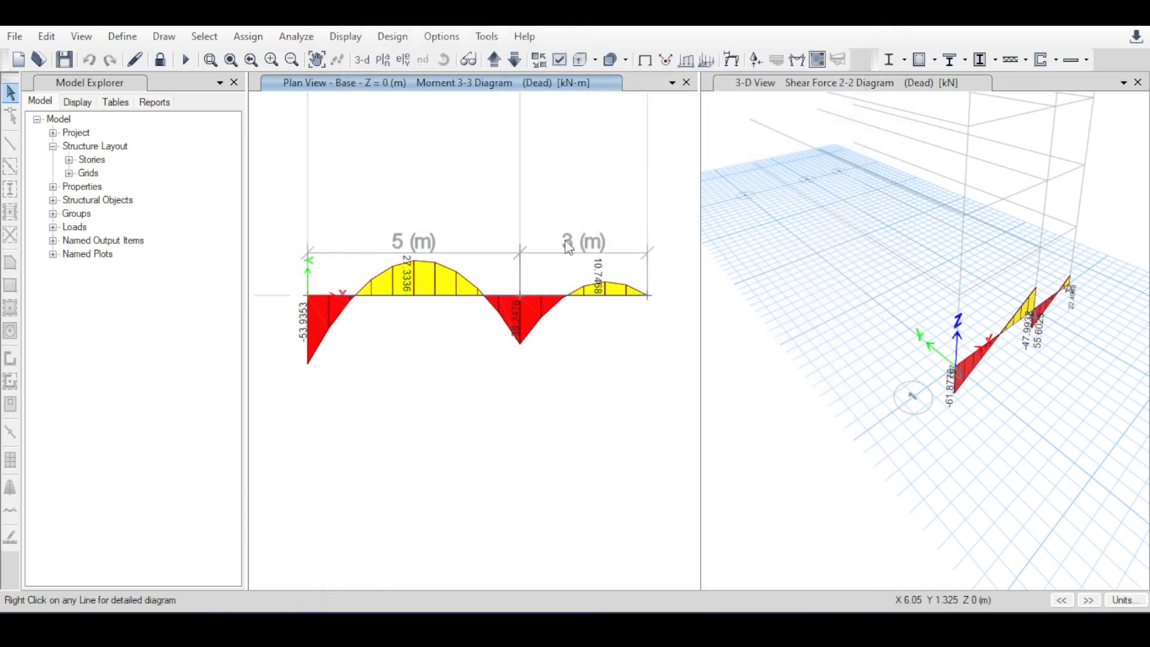
{"action": "scroll", "coordinate": [557, 233], "scroll_direction": "down", "scroll_amount": 3}
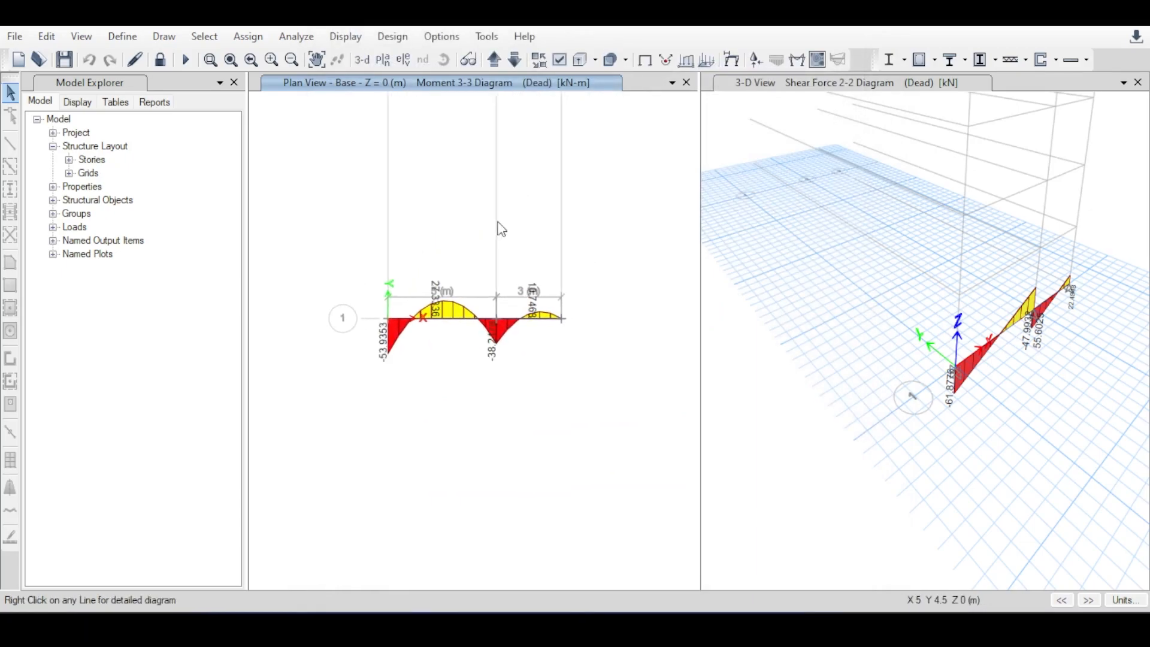